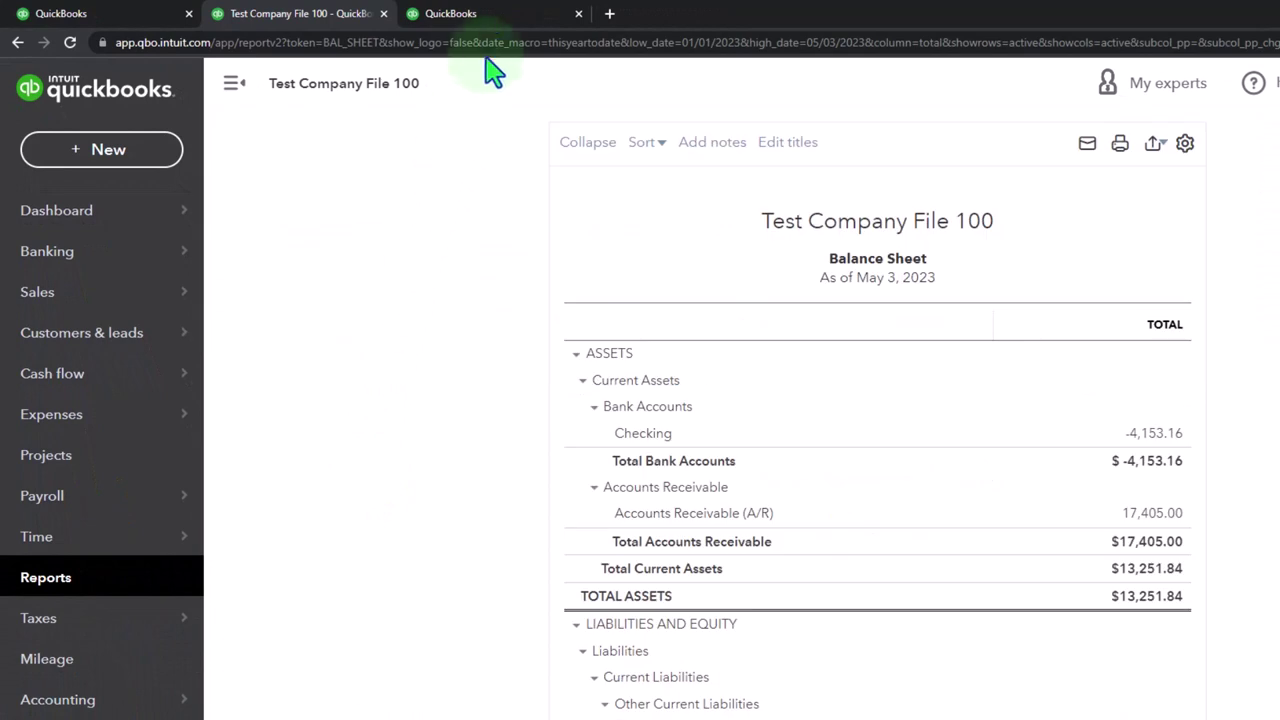
Step: Open the Profit and Loss report from the favorite reports in the third browser tab and collapse the navigation menu
click(501, 15)
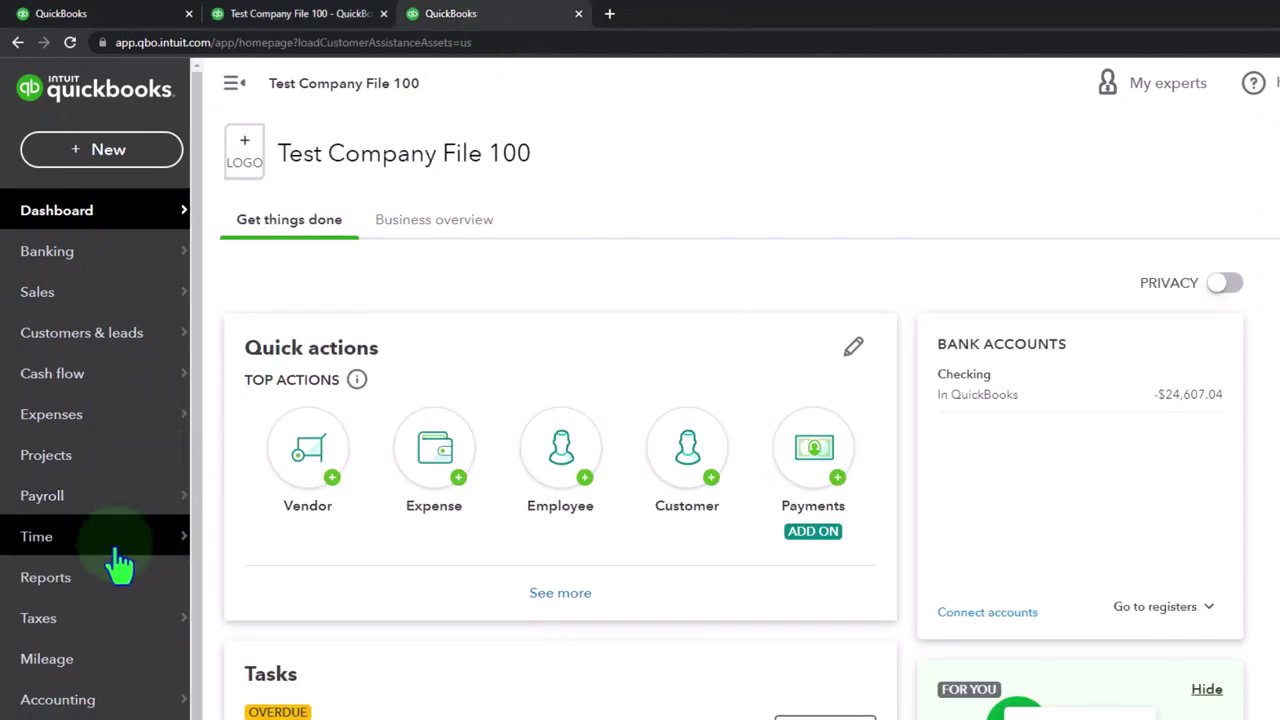
click(86, 580)
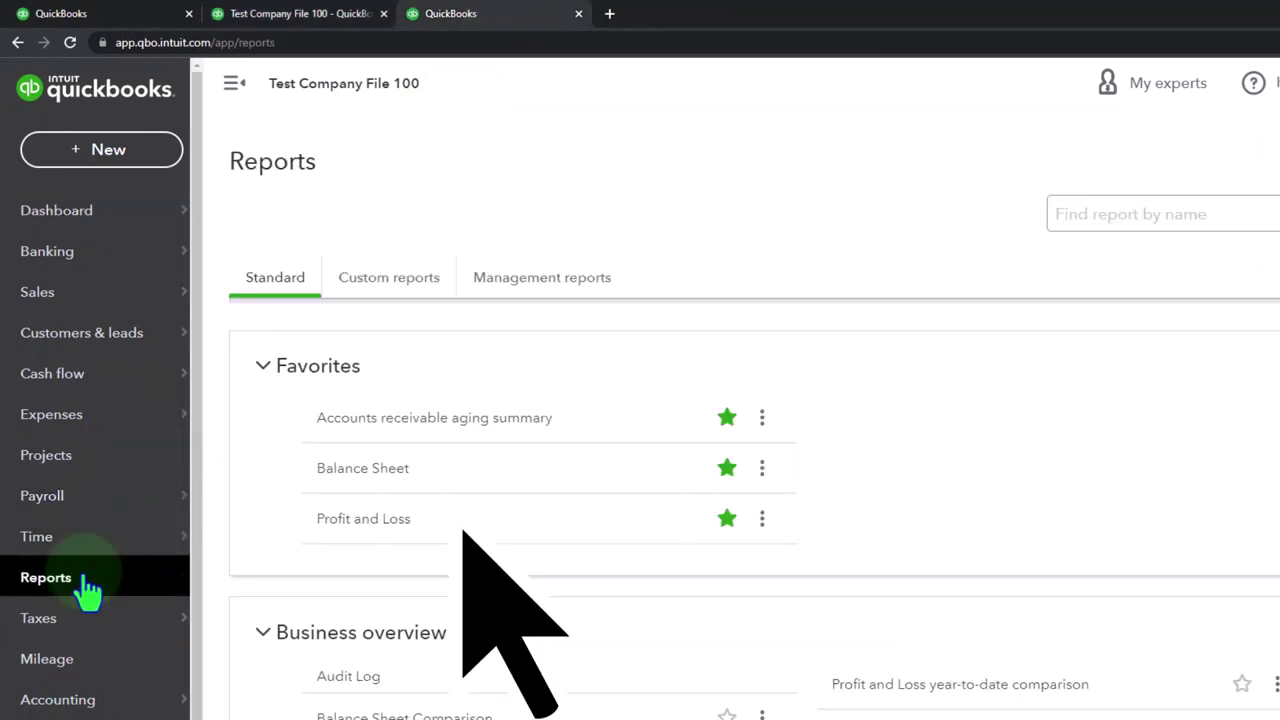
click(326, 524)
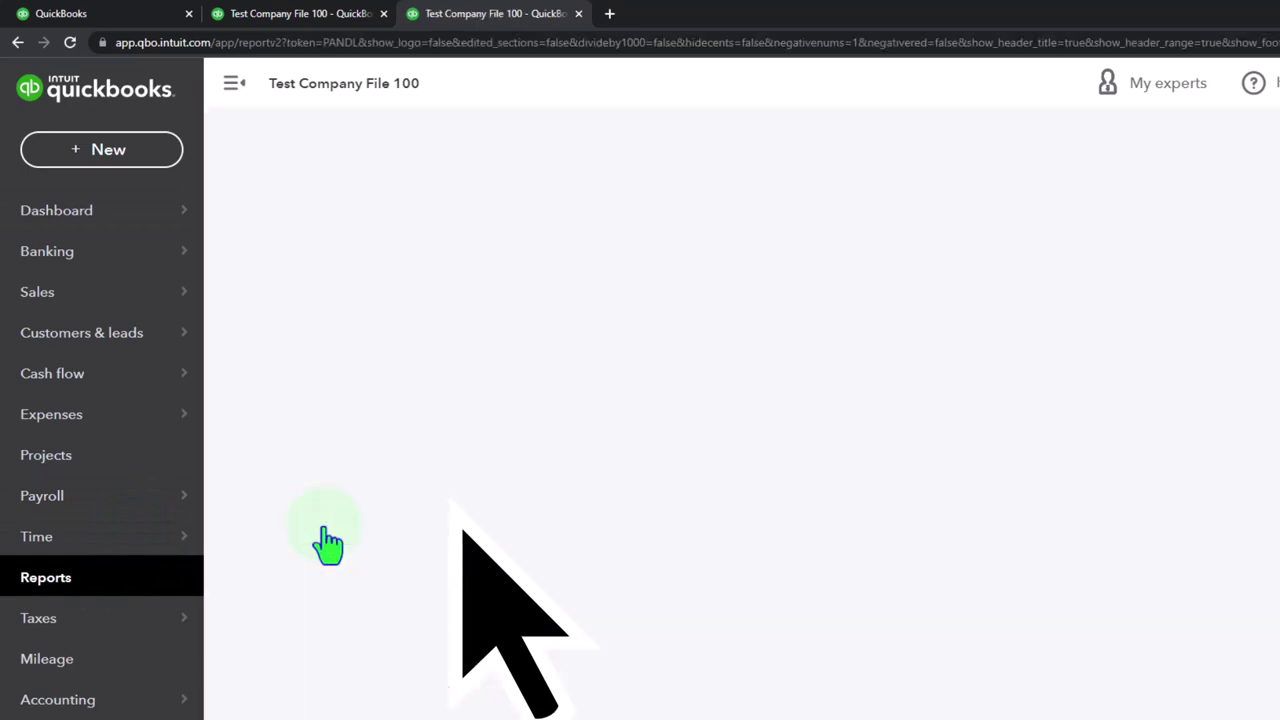
click(234, 82)
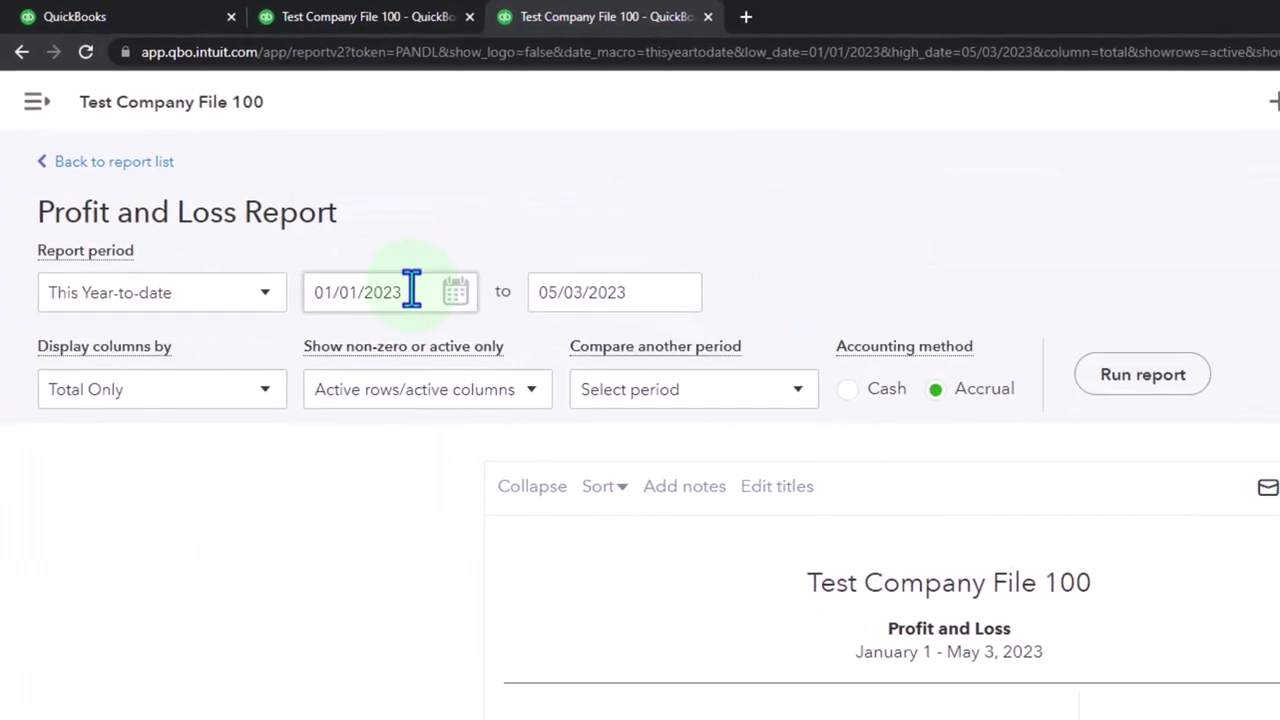
Step: Set the Profit and Loss report period to 03/01/2023 through 03/31/2023 and run the report
drag(334, 232, 233, 223)
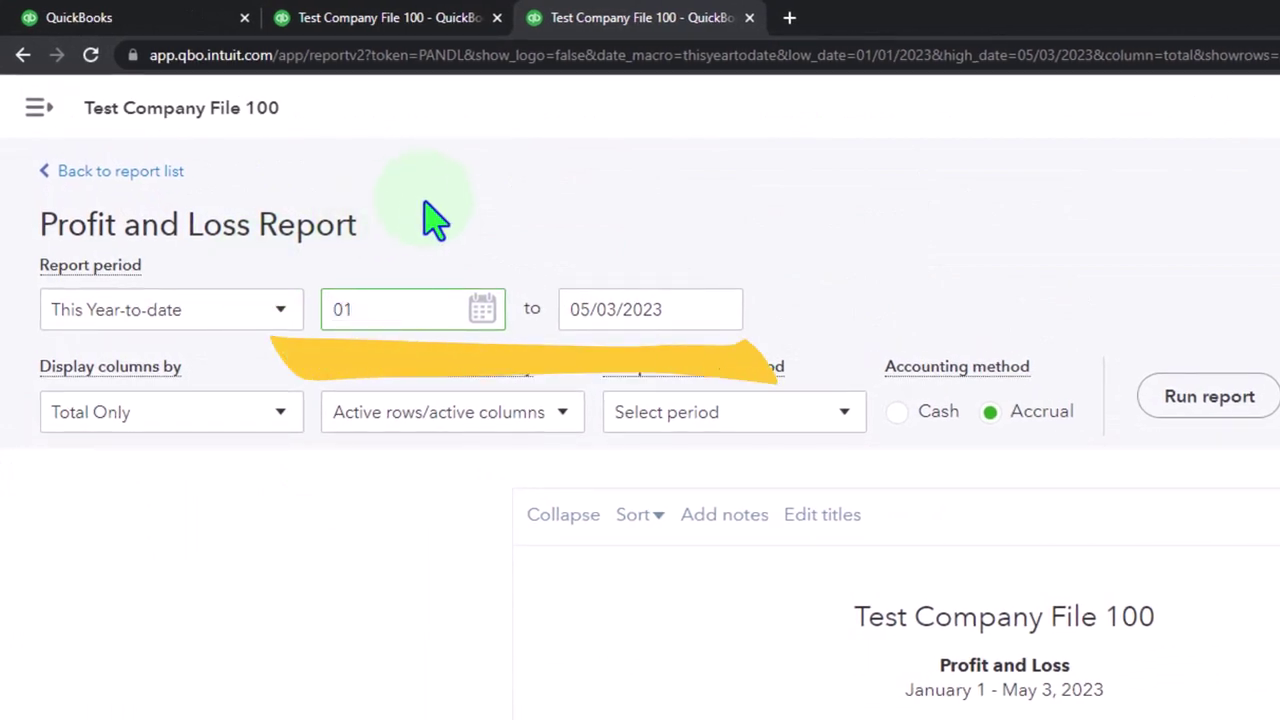
text(03012)
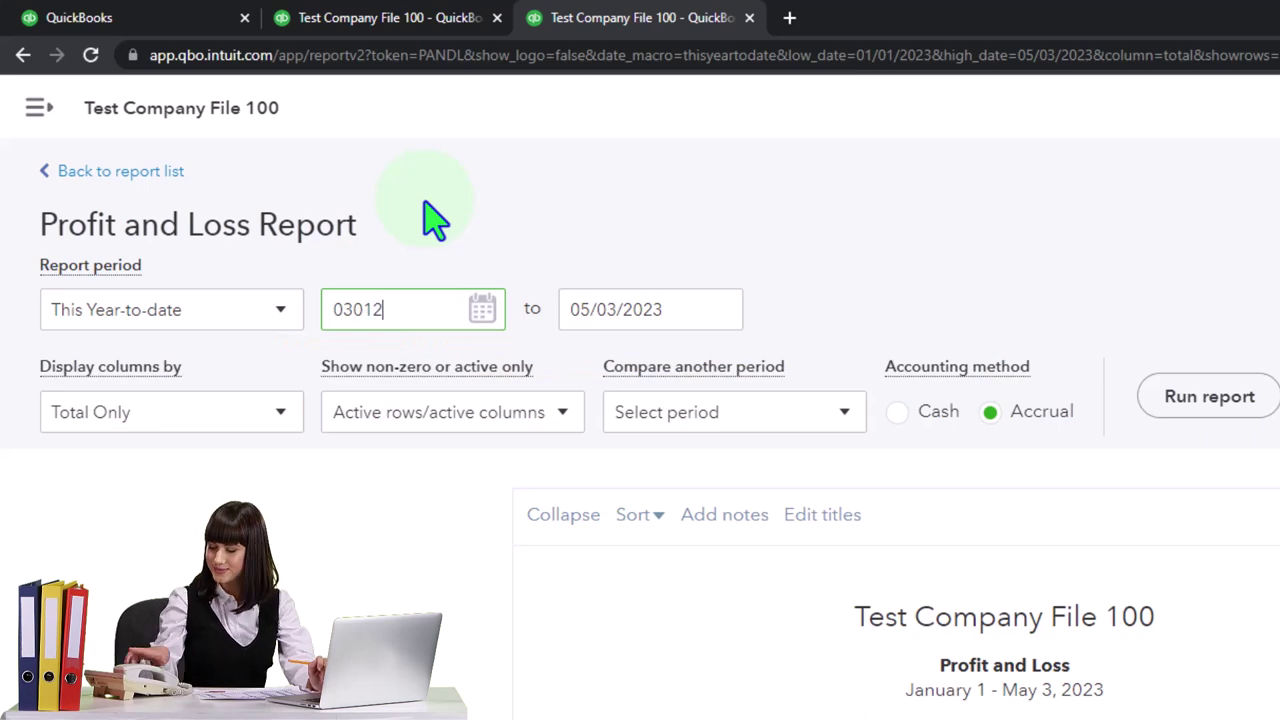
text(03312023)
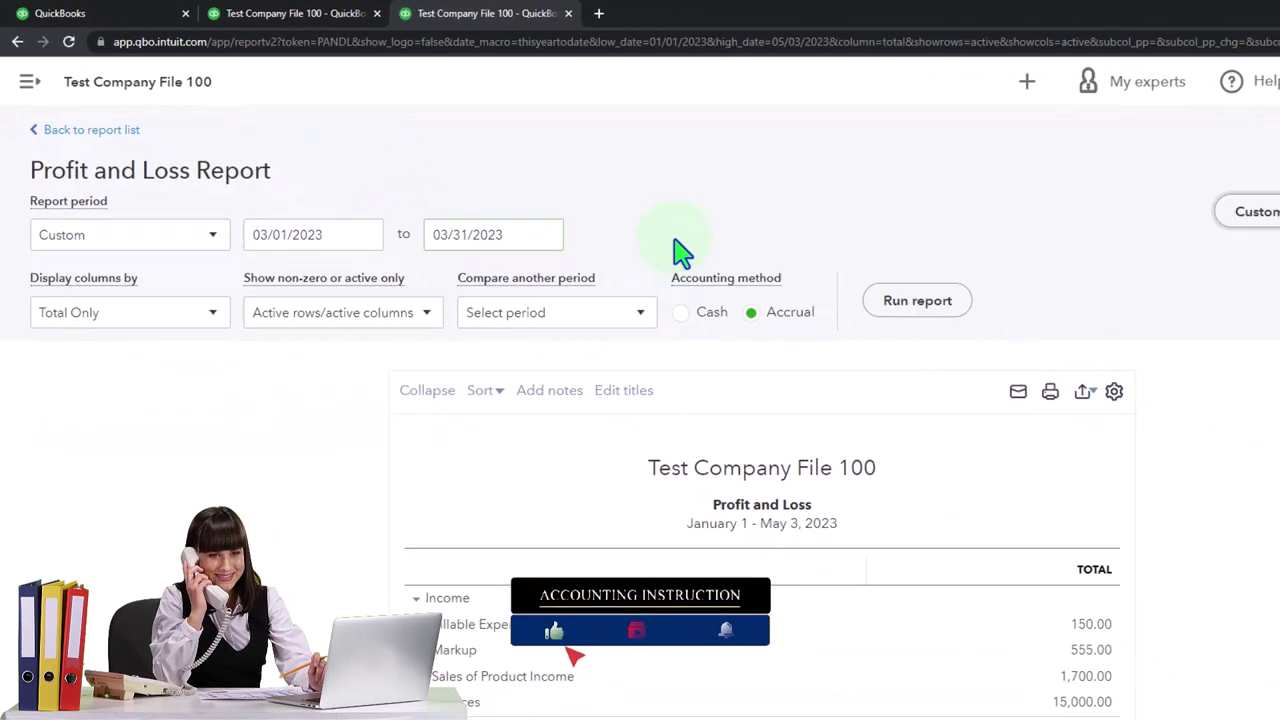
click(930, 304)
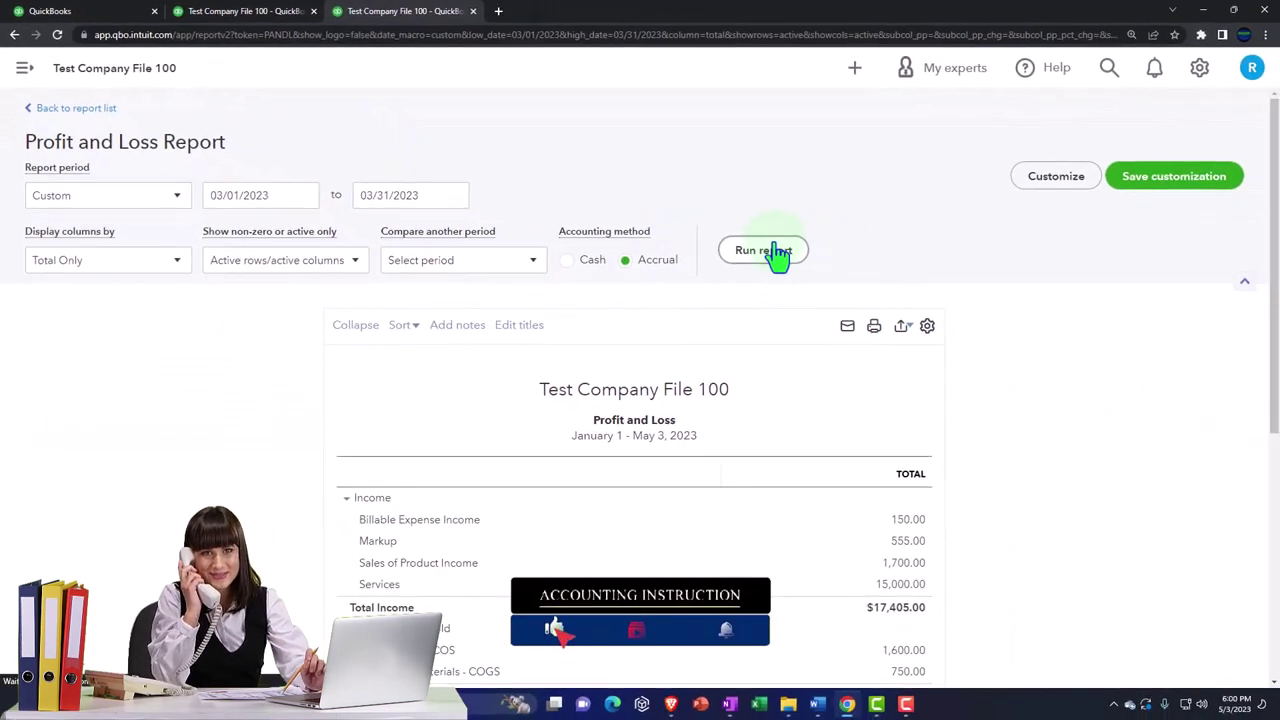
Step: Run the Balance Sheet report for 03/01/2023 to 03/31/2023 with the navigation menu collapsed, and return to the company dashboard
click(255, 14)
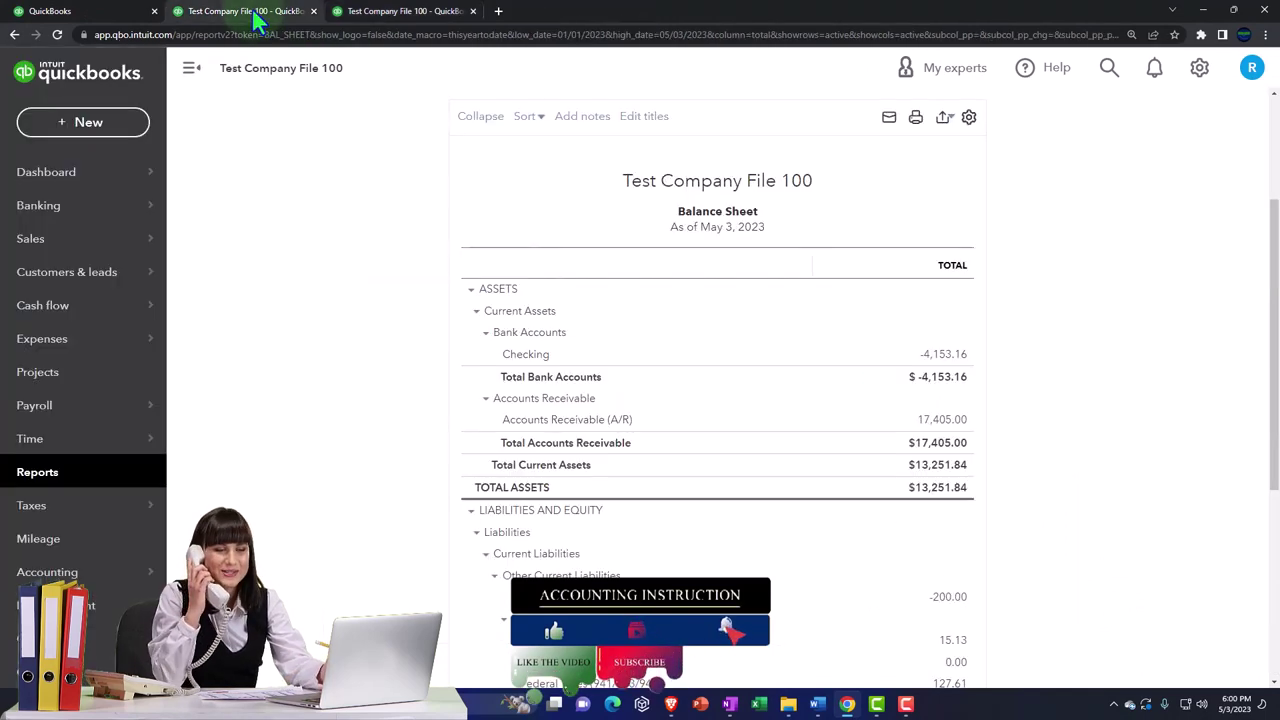
click(196, 68)
scroll(206, 300, up, 3)
click(290, 200)
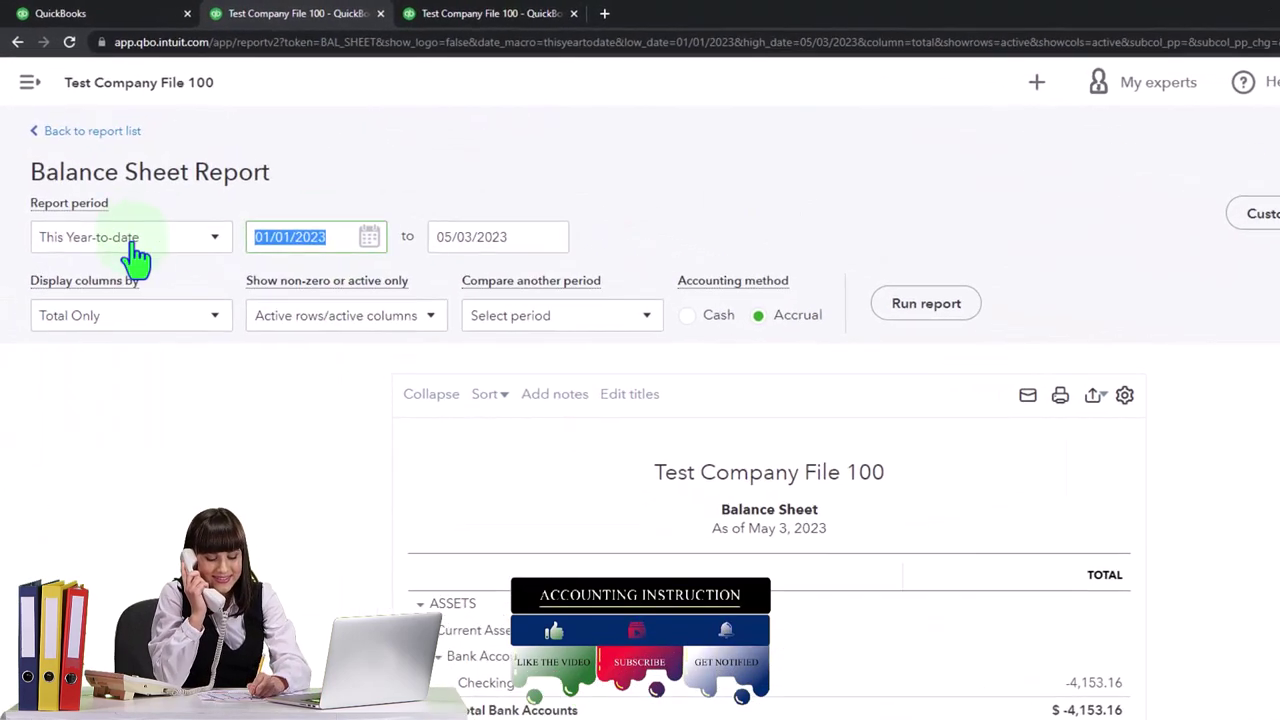
text(0331)
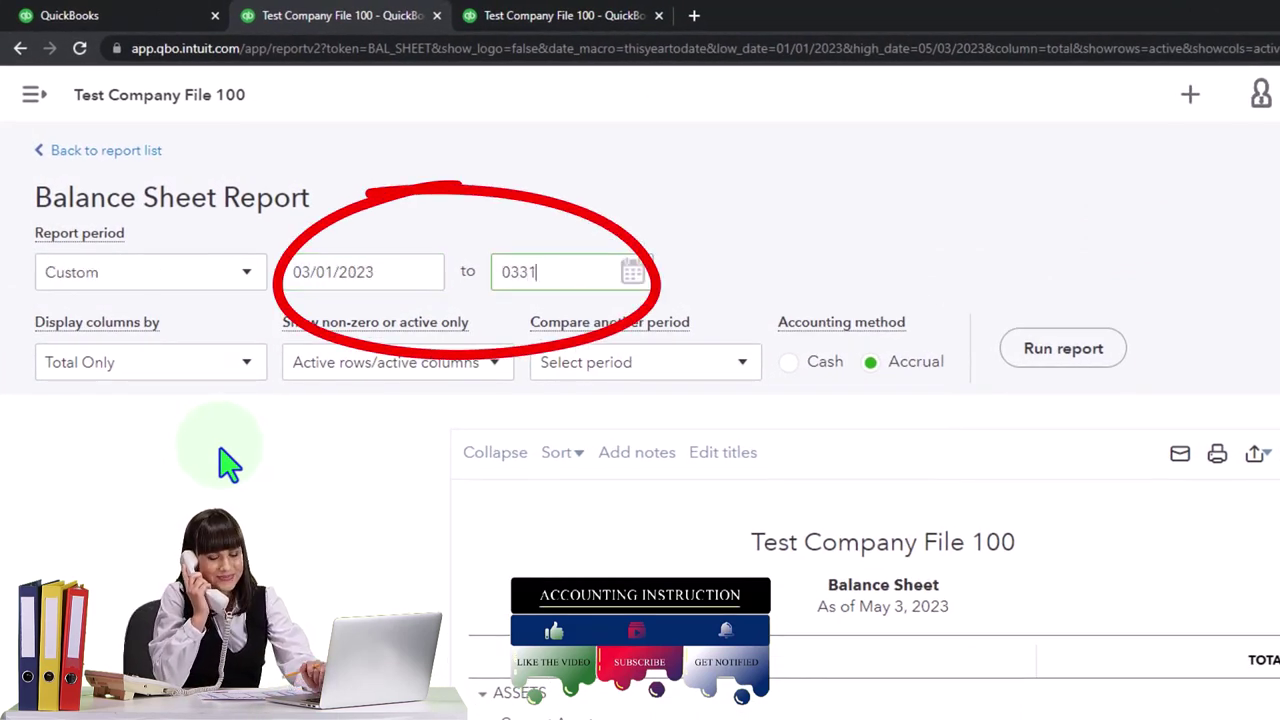
click(1020, 352)
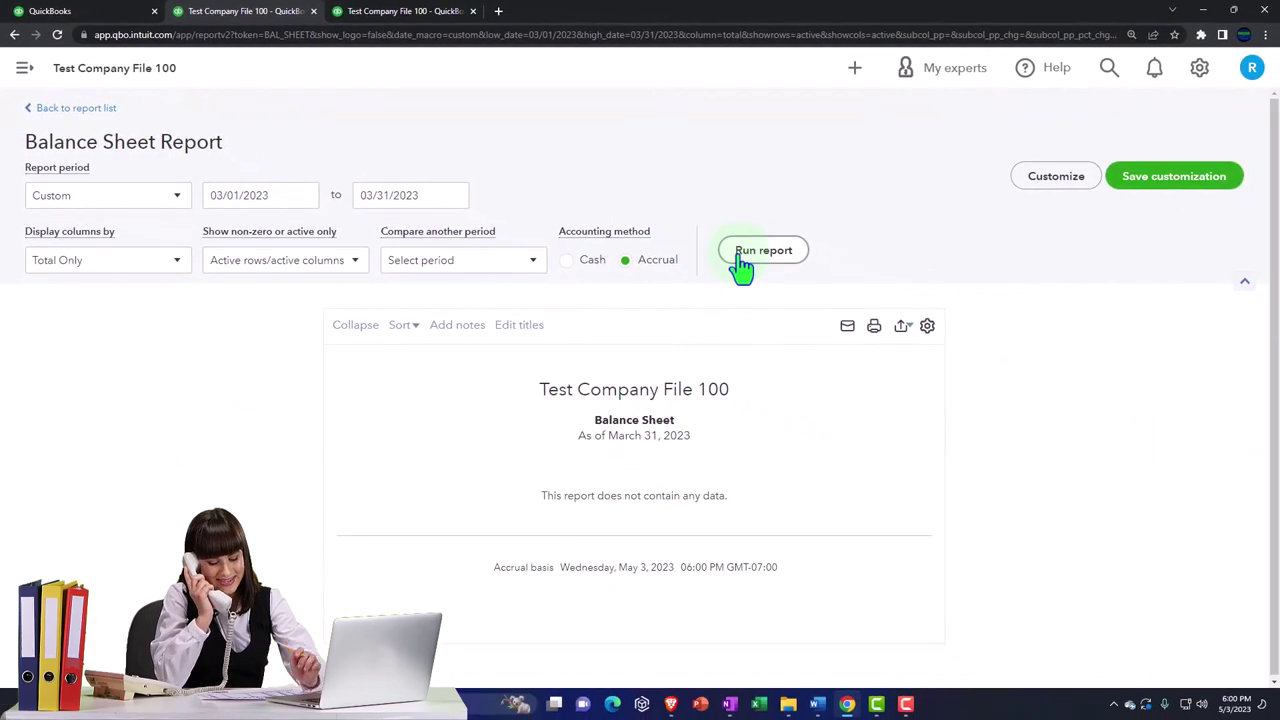
click(110, 14)
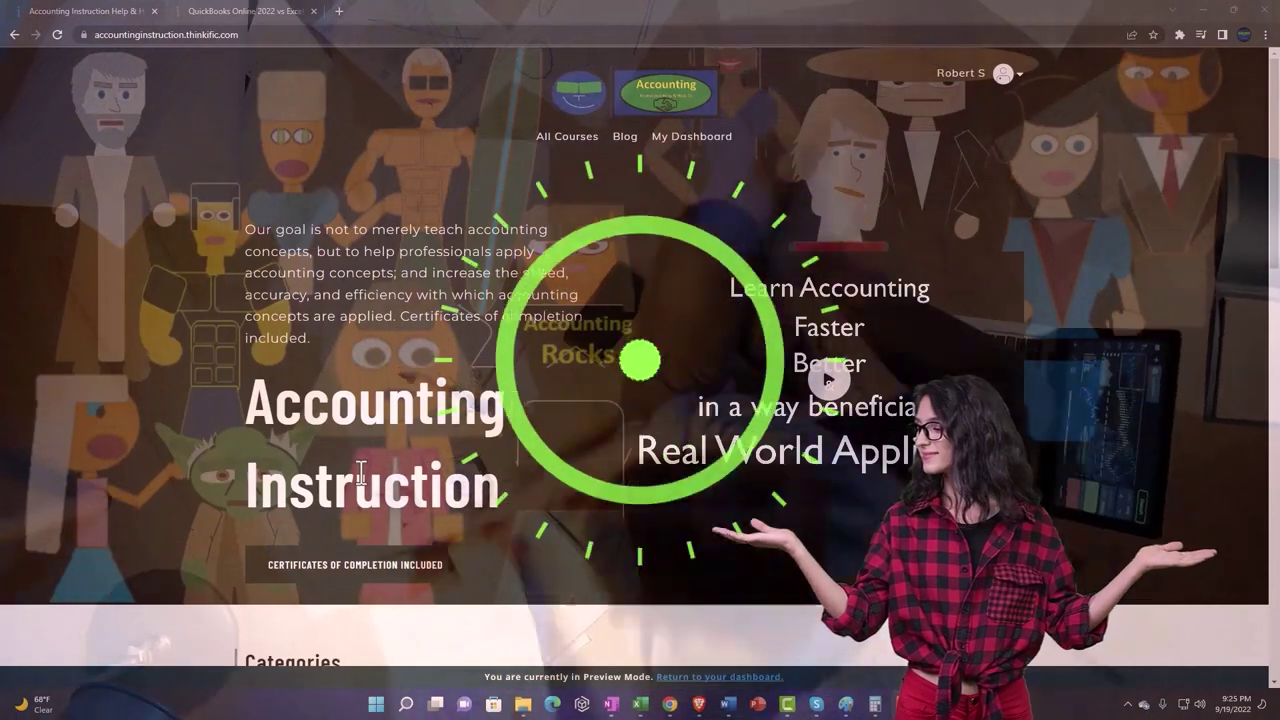
Step: Browse the course categories on the Accounting Instruction site and the lesson sections of the QuickBooks Online 2022 vs Excel course
scroll(176, 546, down, 6)
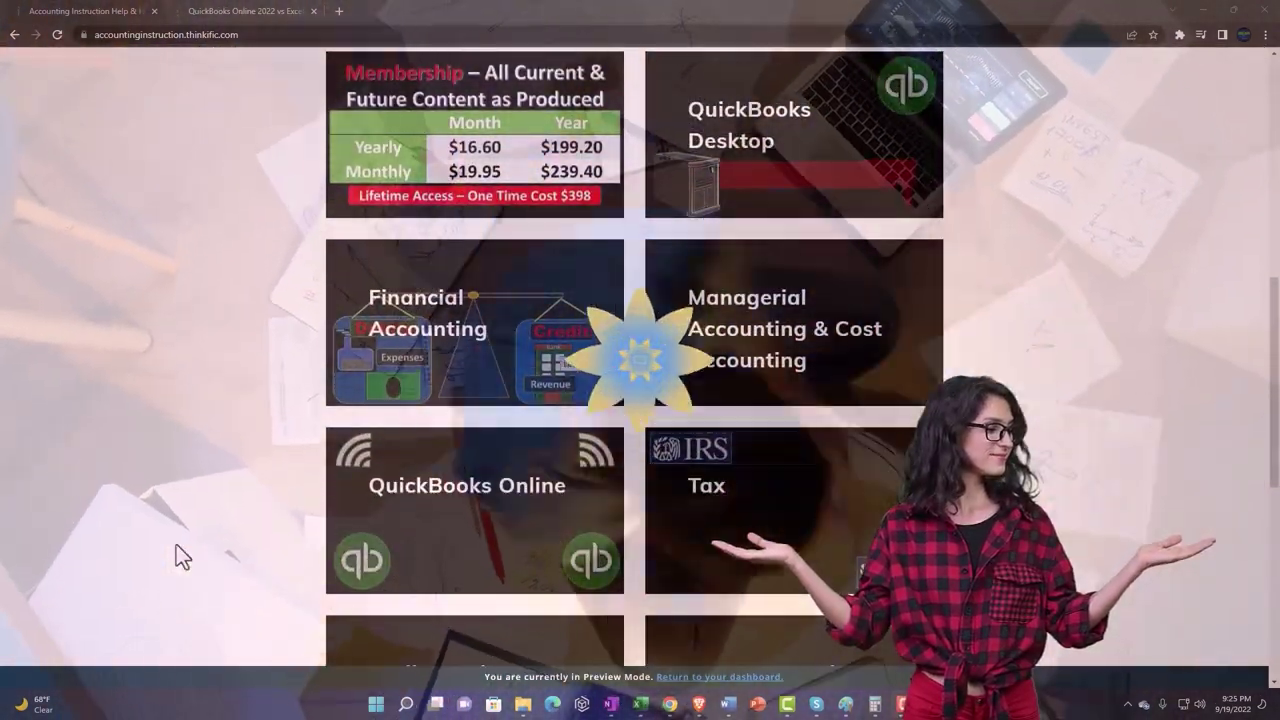
scroll(176, 546, down, 4)
scroll(176, 546, down, 2)
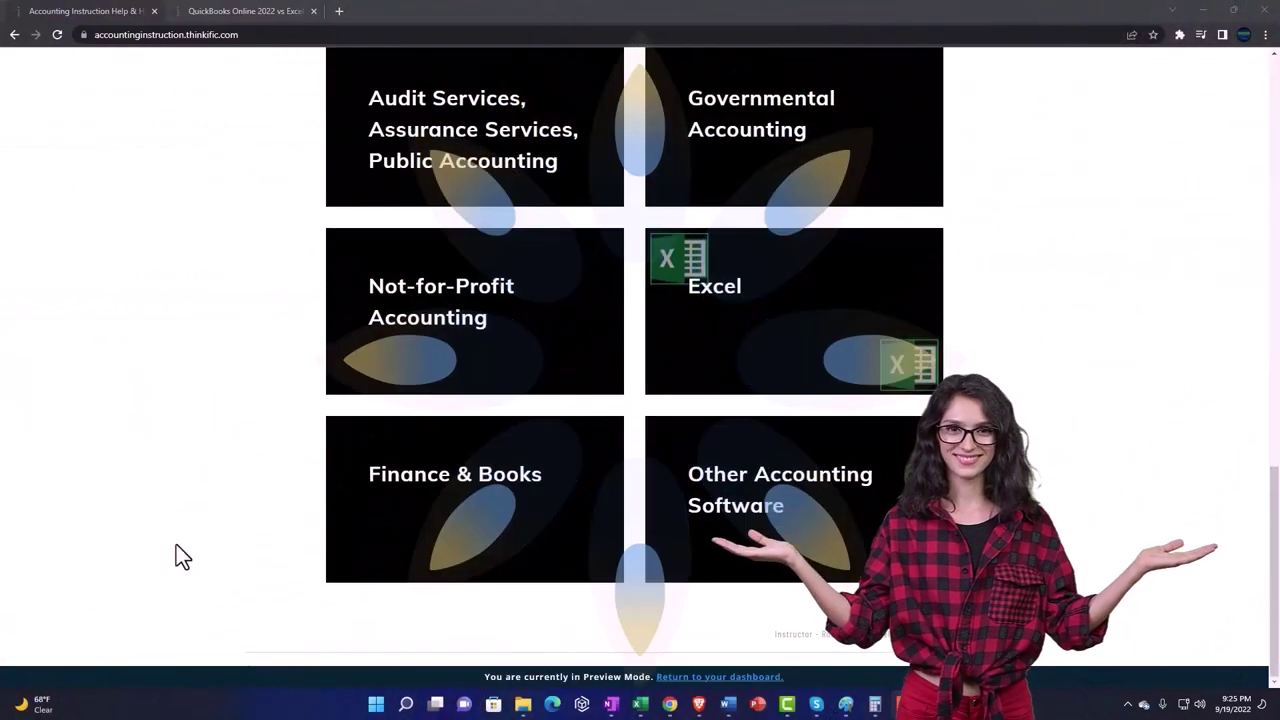
click(229, 11)
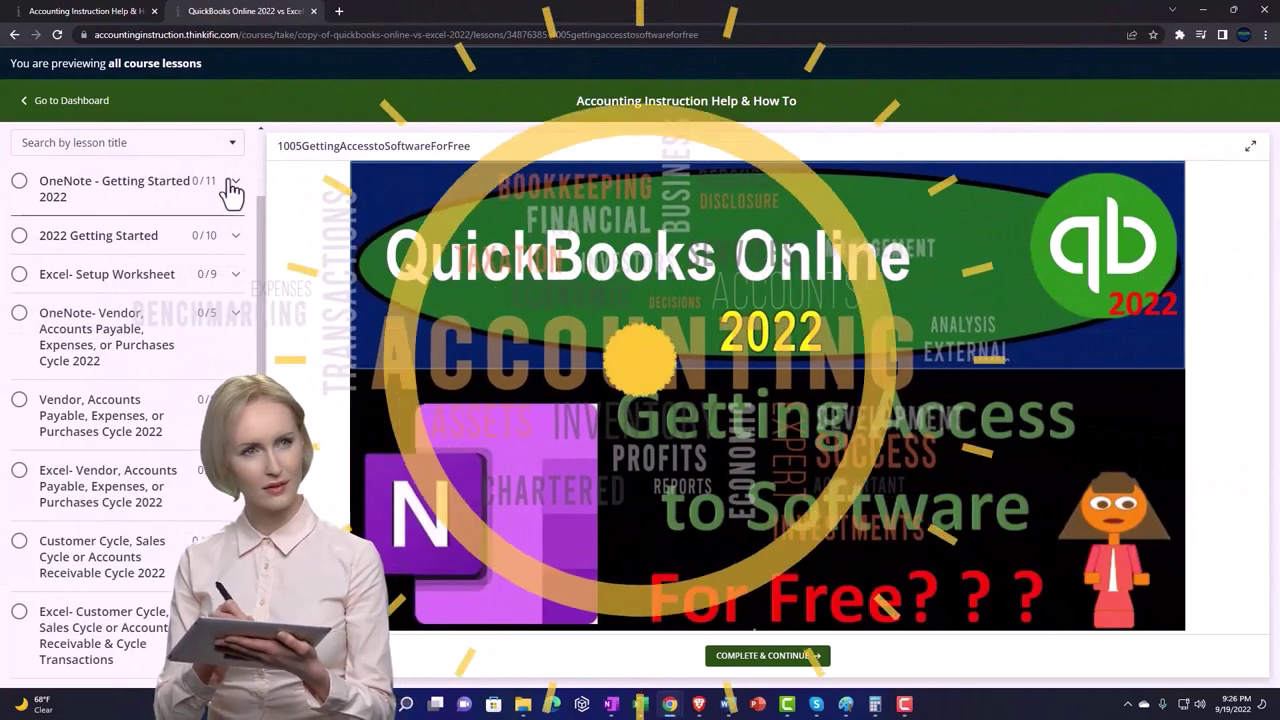
click(232, 190)
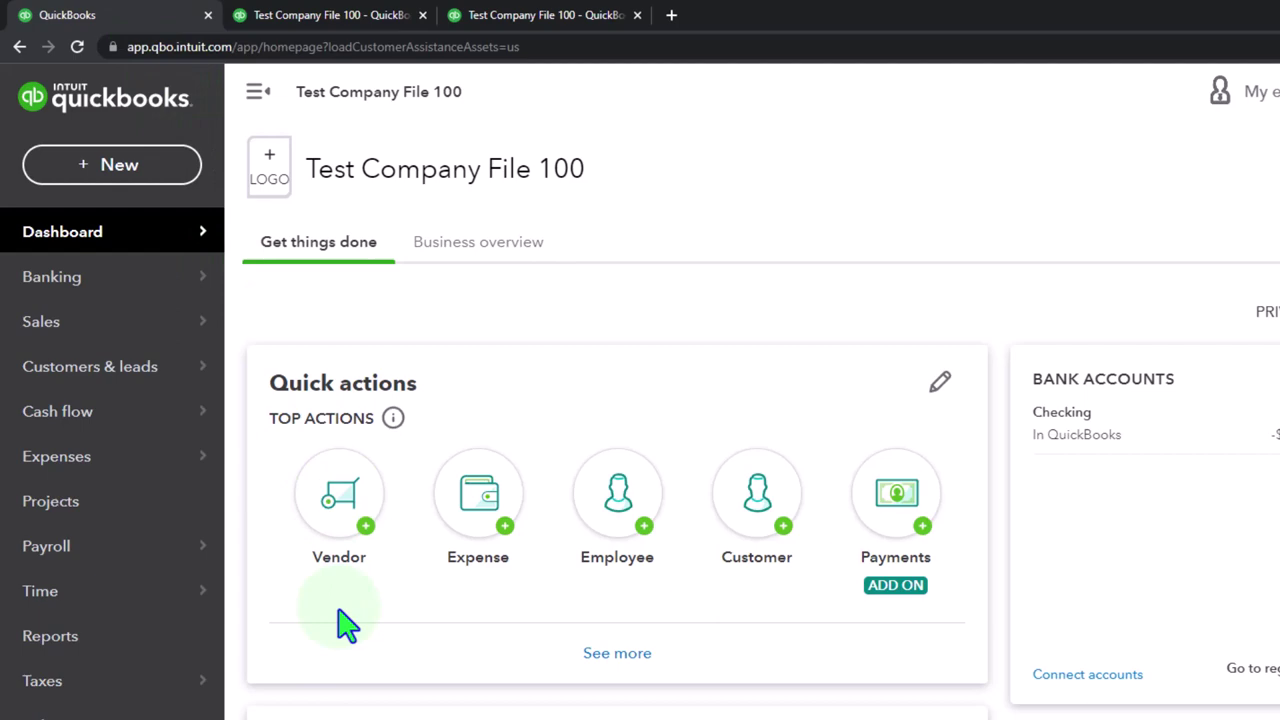
Step: Open the Customers list in the Sales area of Test Company File 100
click(90, 366)
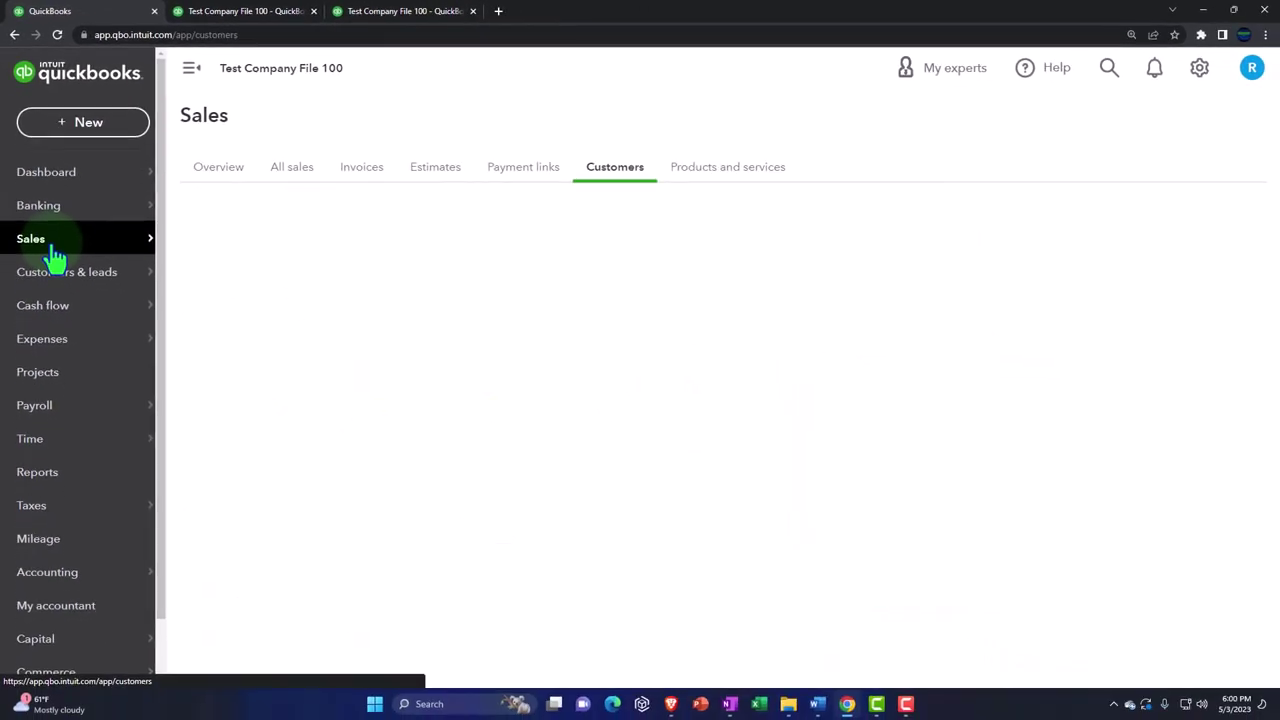
click(622, 172)
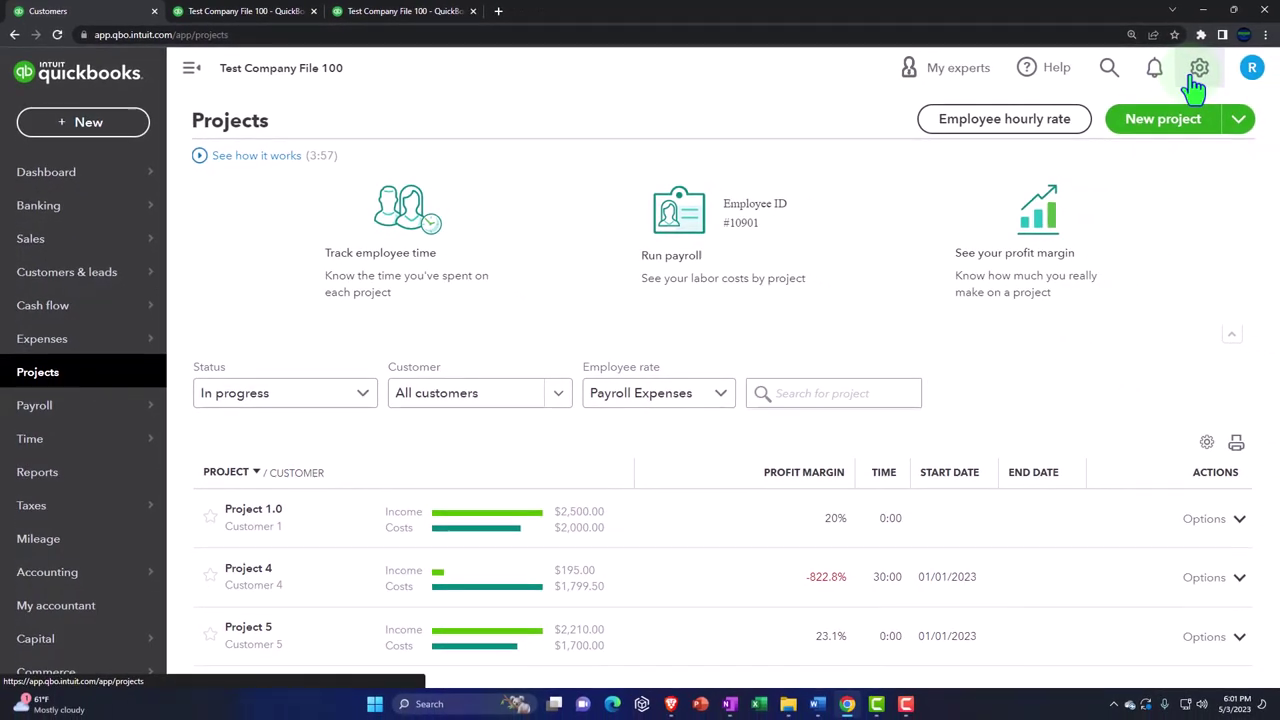
Step: Open the Categories section of the company's advanced account settings for editing
click(1197, 72)
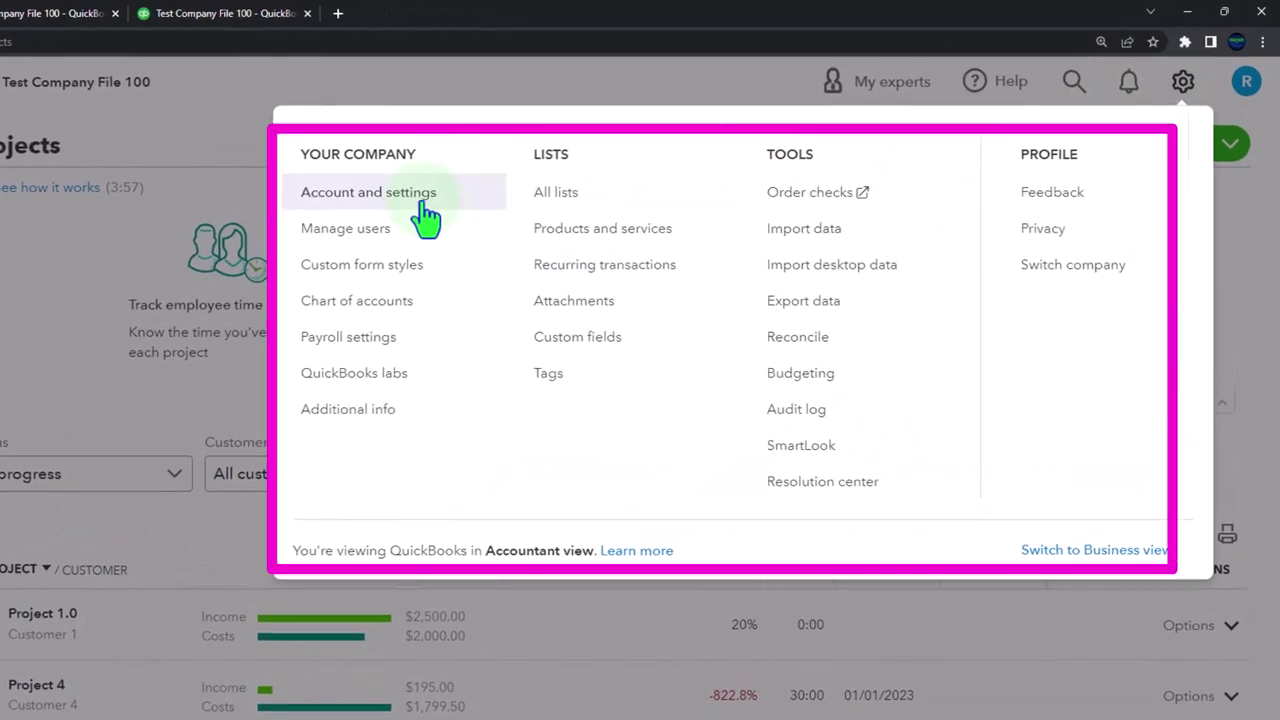
click(425, 214)
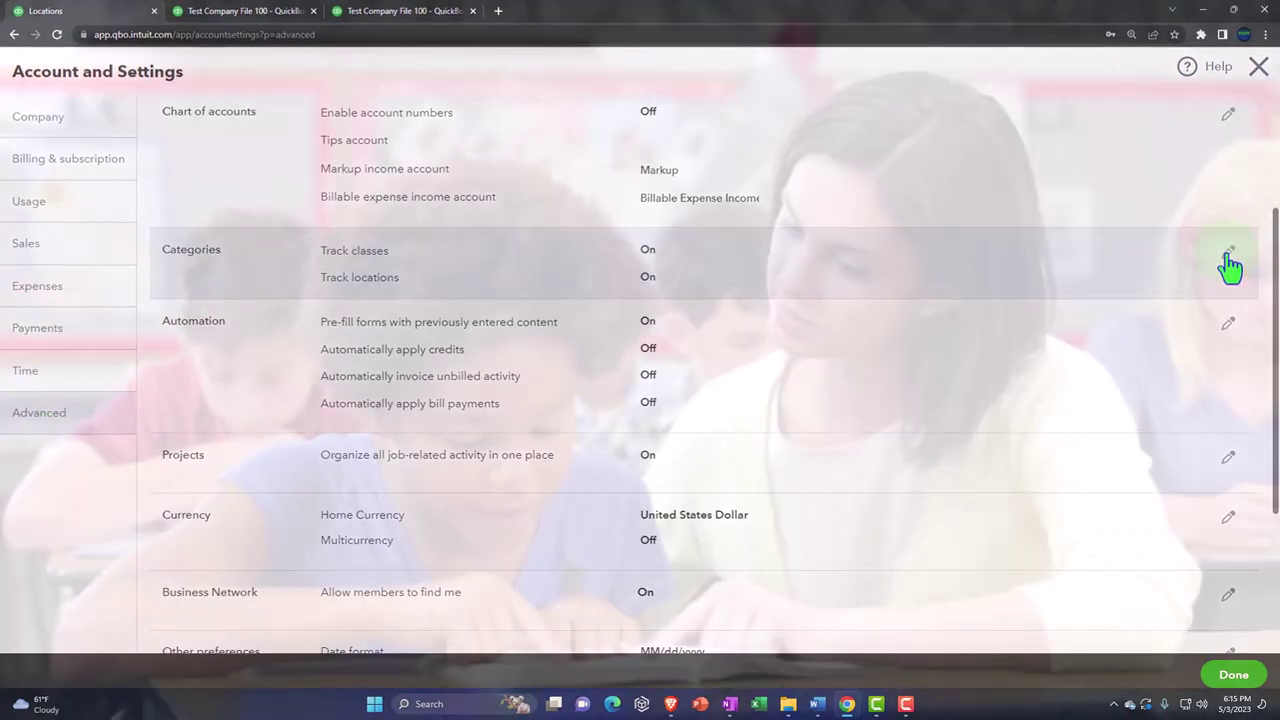
click(1229, 256)
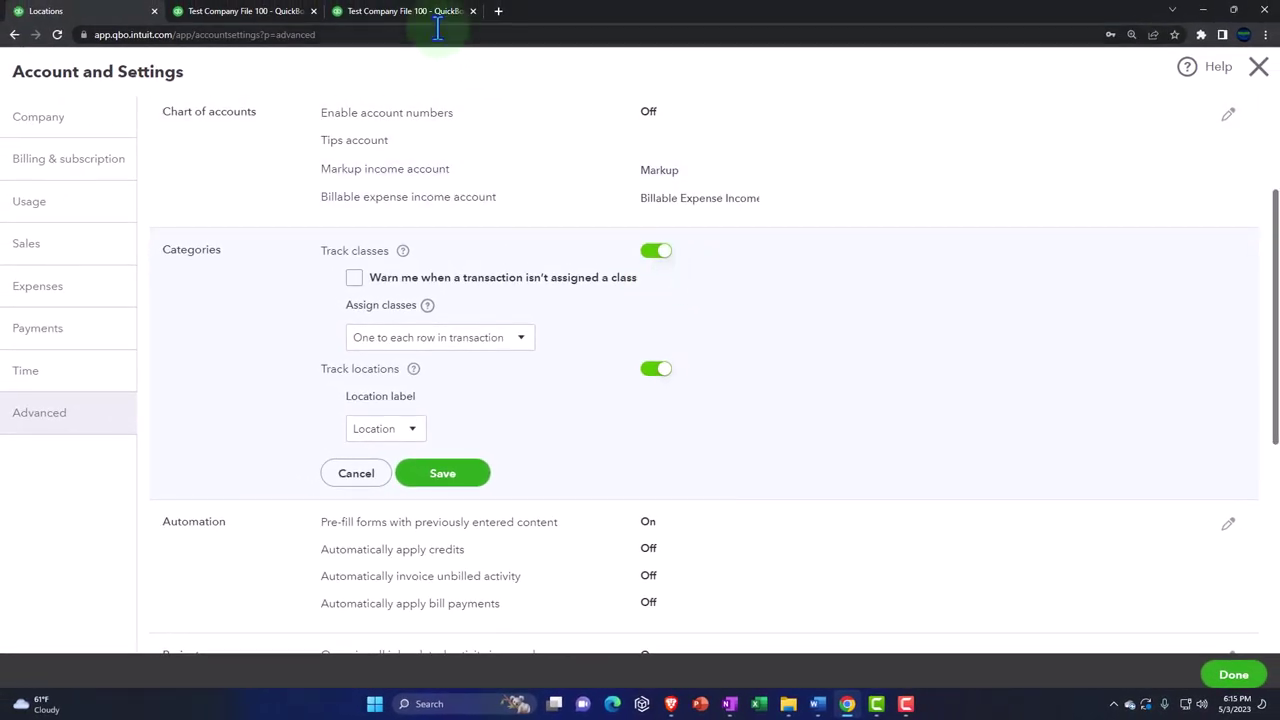
Step: Display the Profit and Loss report's columns by Total Only and rerun the report
click(410, 11)
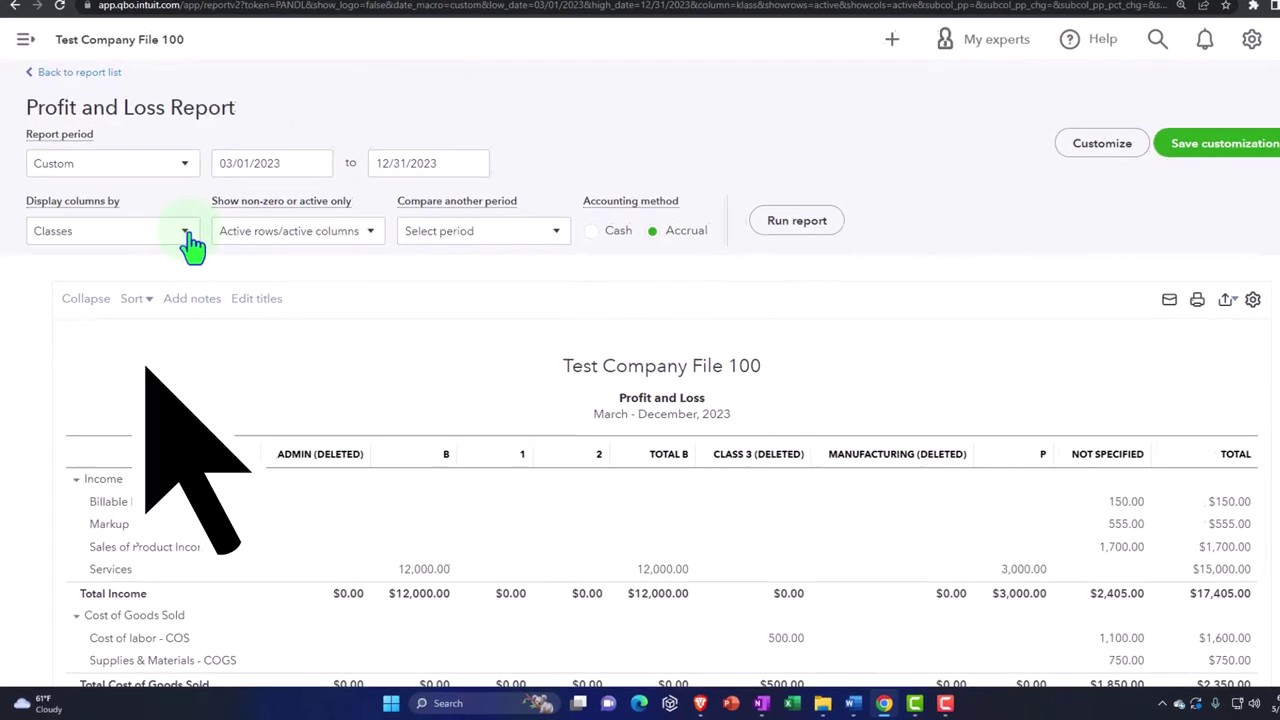
click(188, 236)
scroll(155, 302, up, 2)
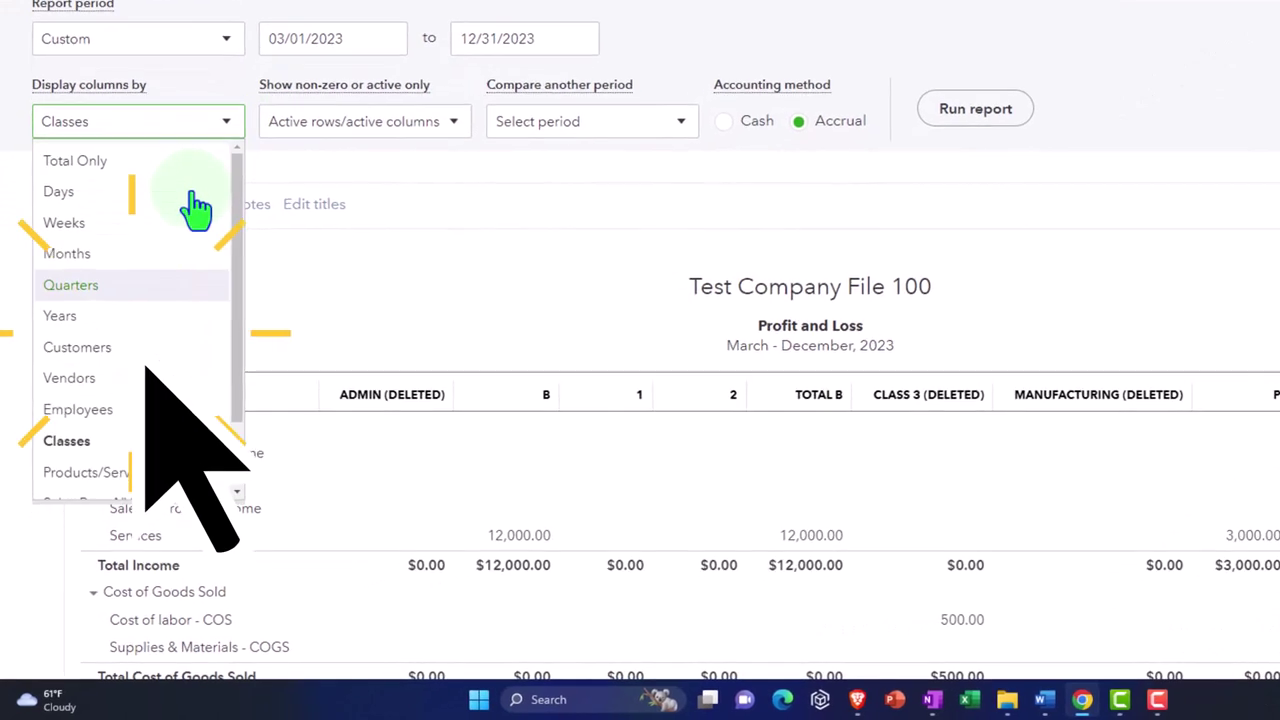
click(100, 168)
click(950, 118)
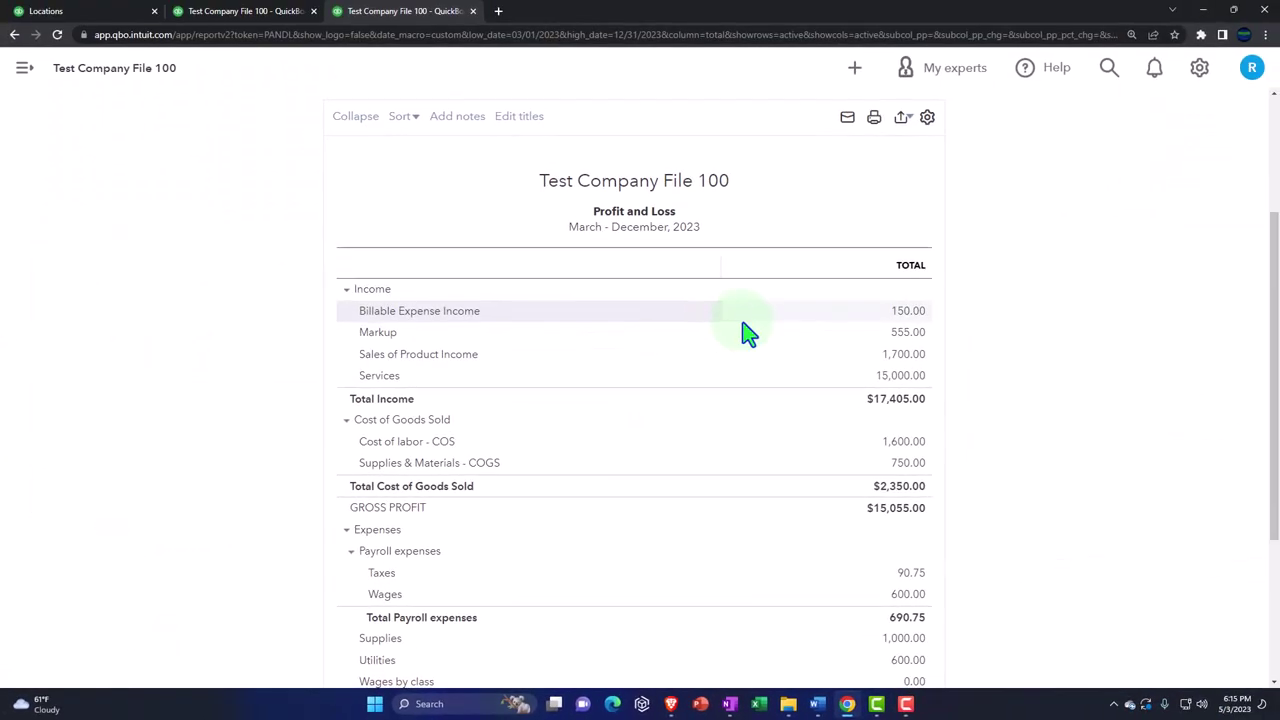
Step: Display the Profit and Loss report's columns by Classes and rerun the report
scroll(748, 333, up, 3)
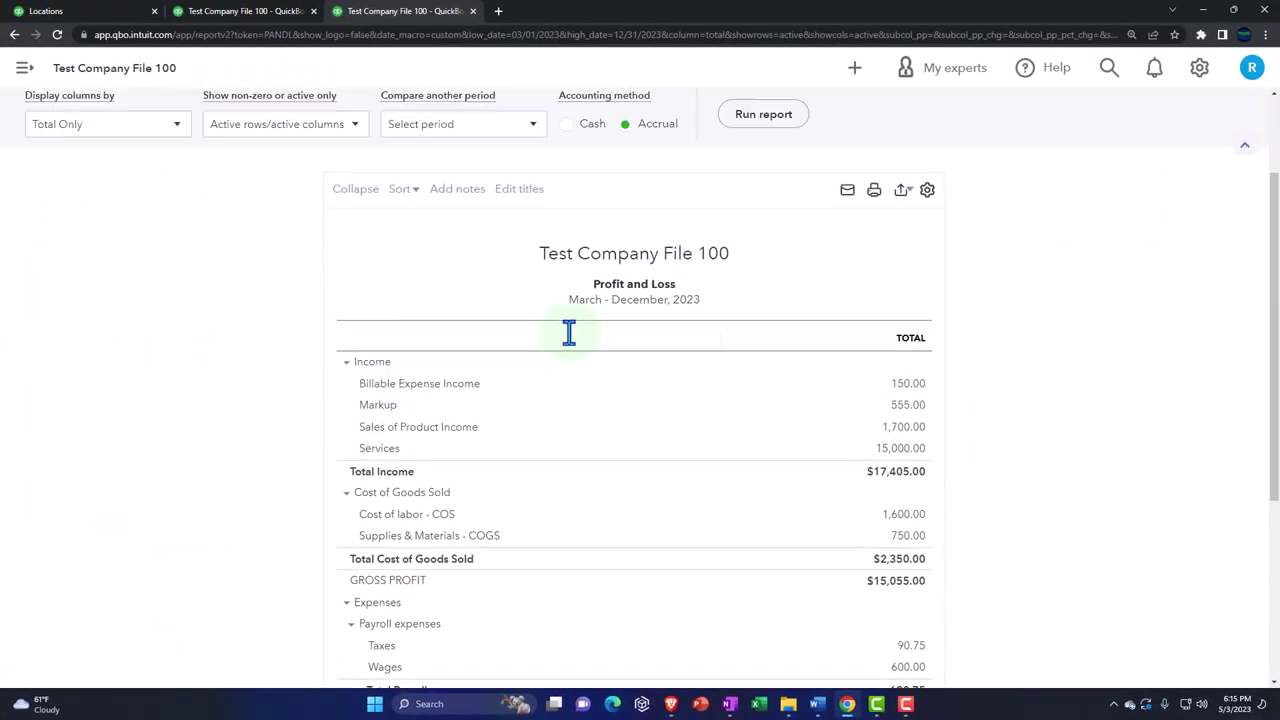
click(176, 254)
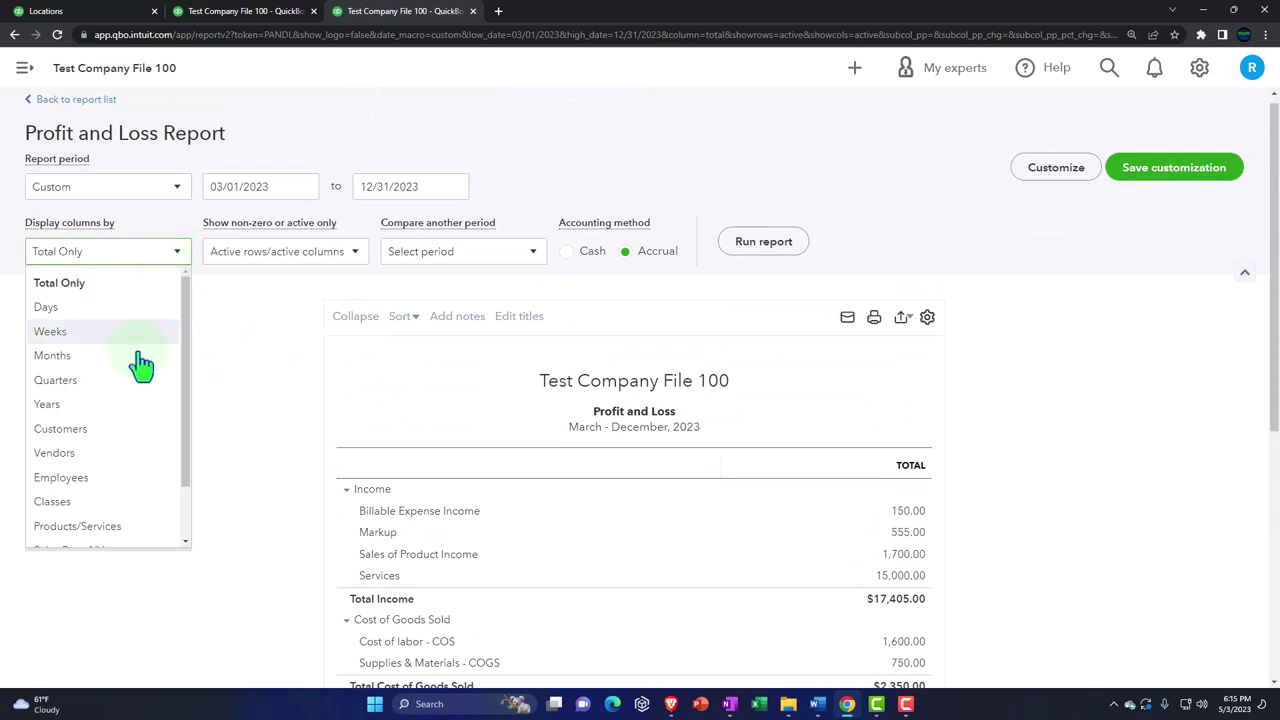
click(89, 502)
click(764, 245)
scroll(790, 320, down, 2)
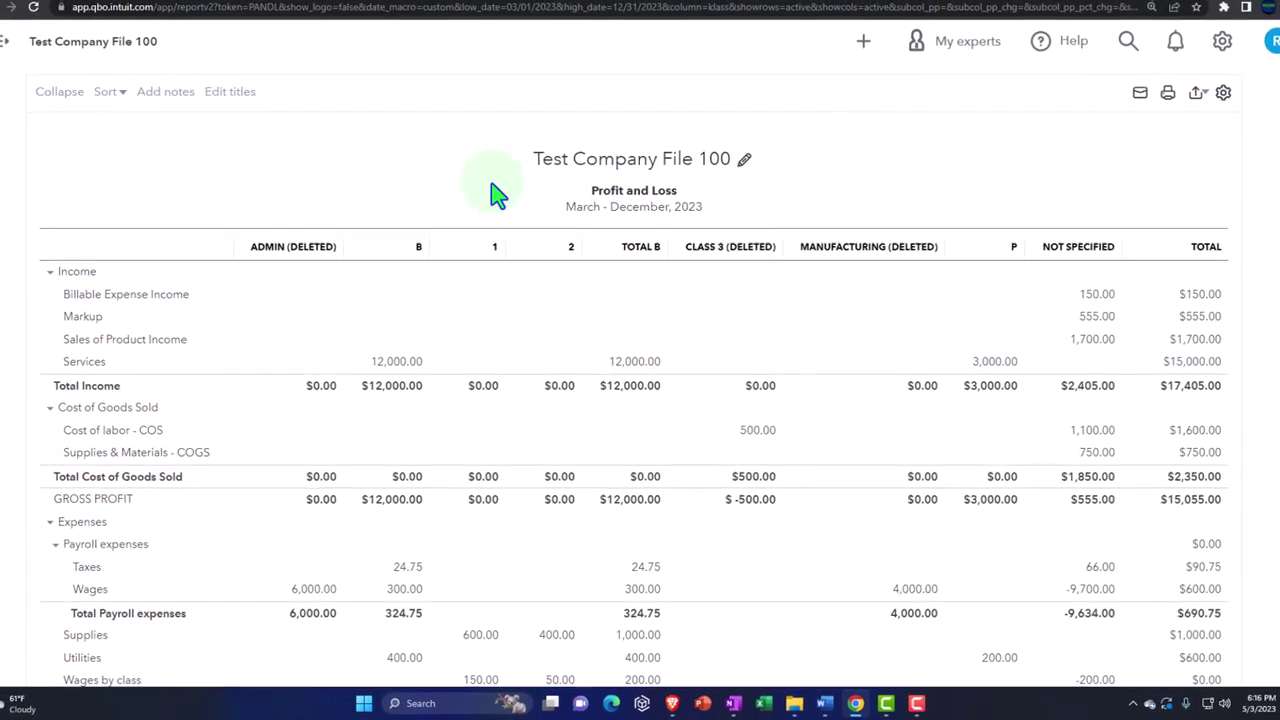
Step: Examine the Assign classes options in the Categories settings and compare them with the class columns of the Profit and Loss report
click(103, 6)
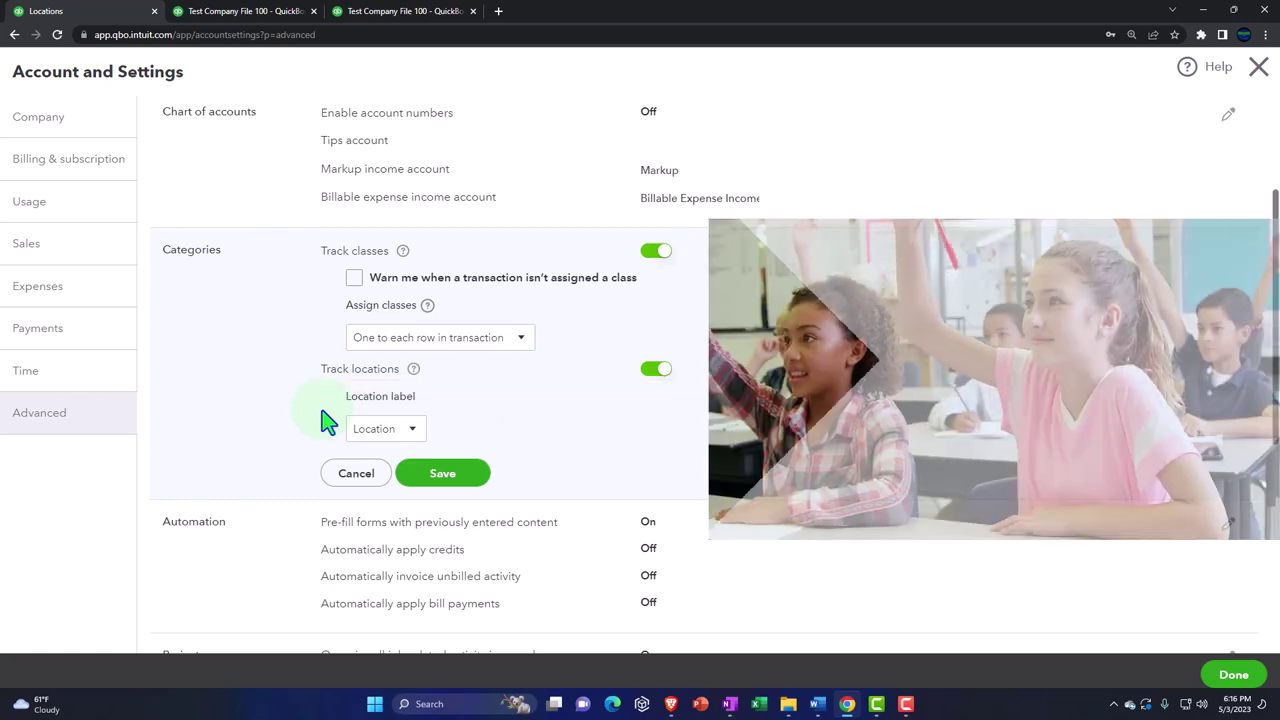
click(522, 340)
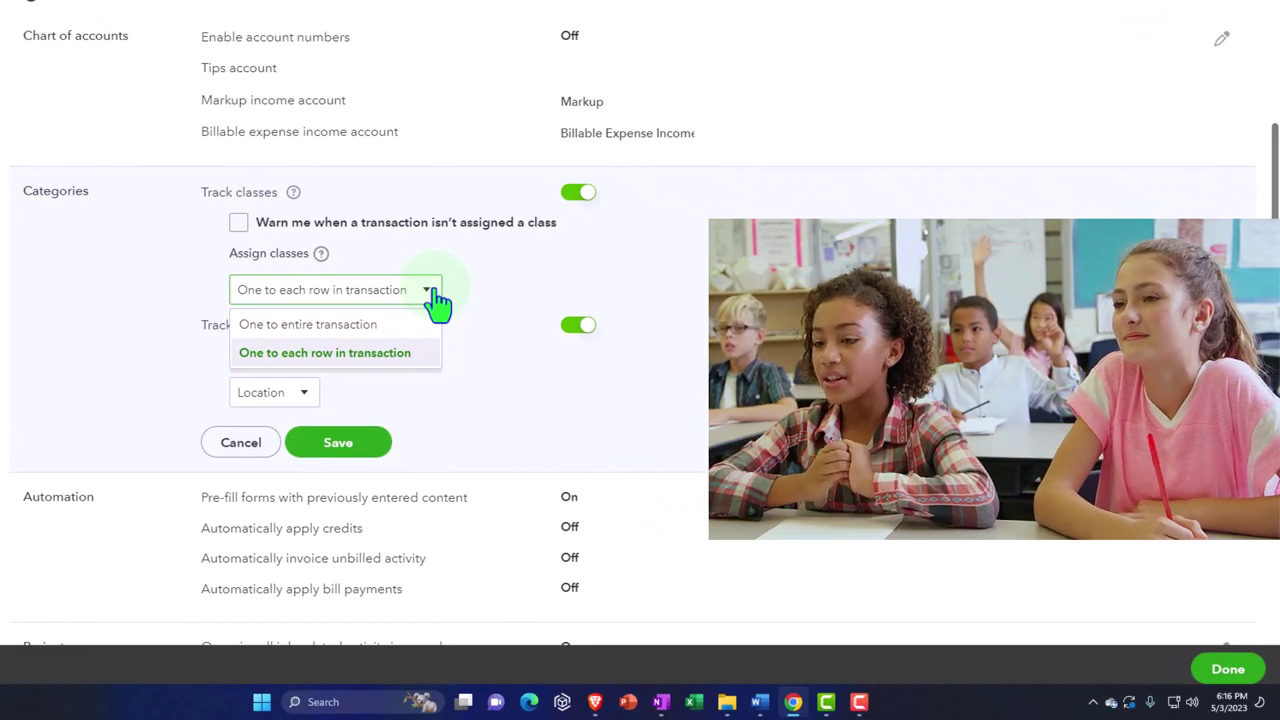
click(437, 300)
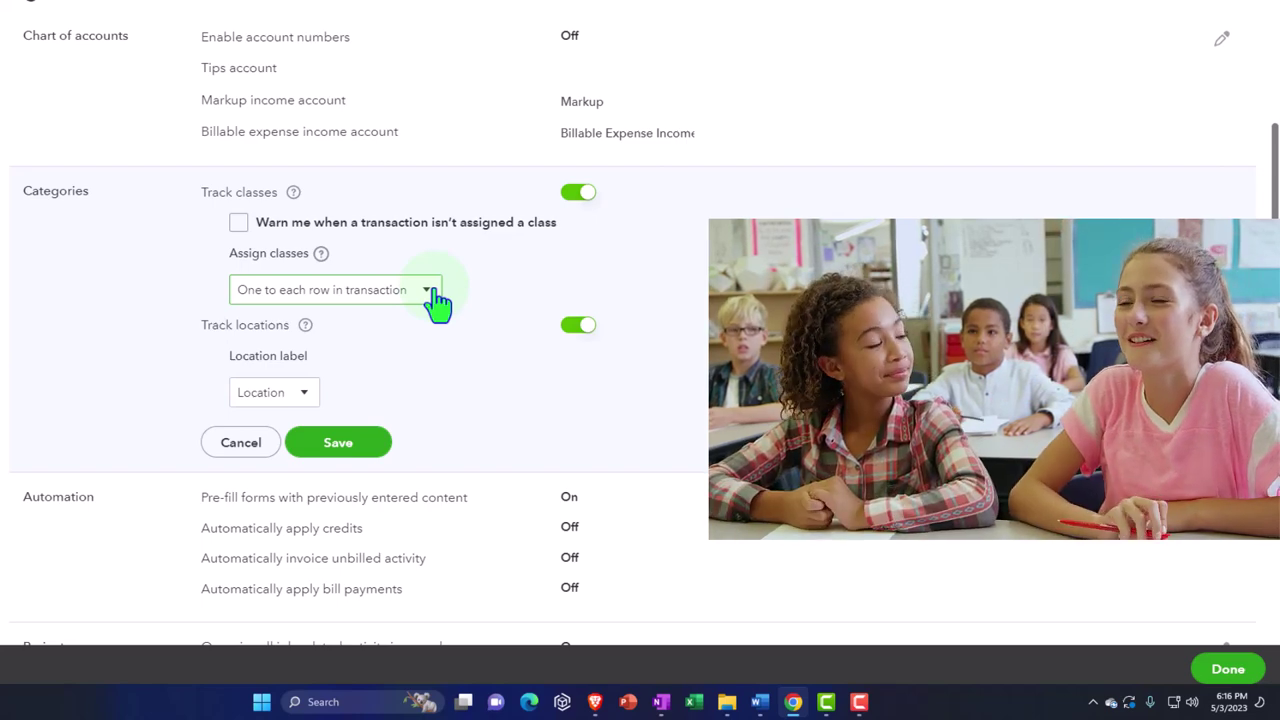
click(430, 292)
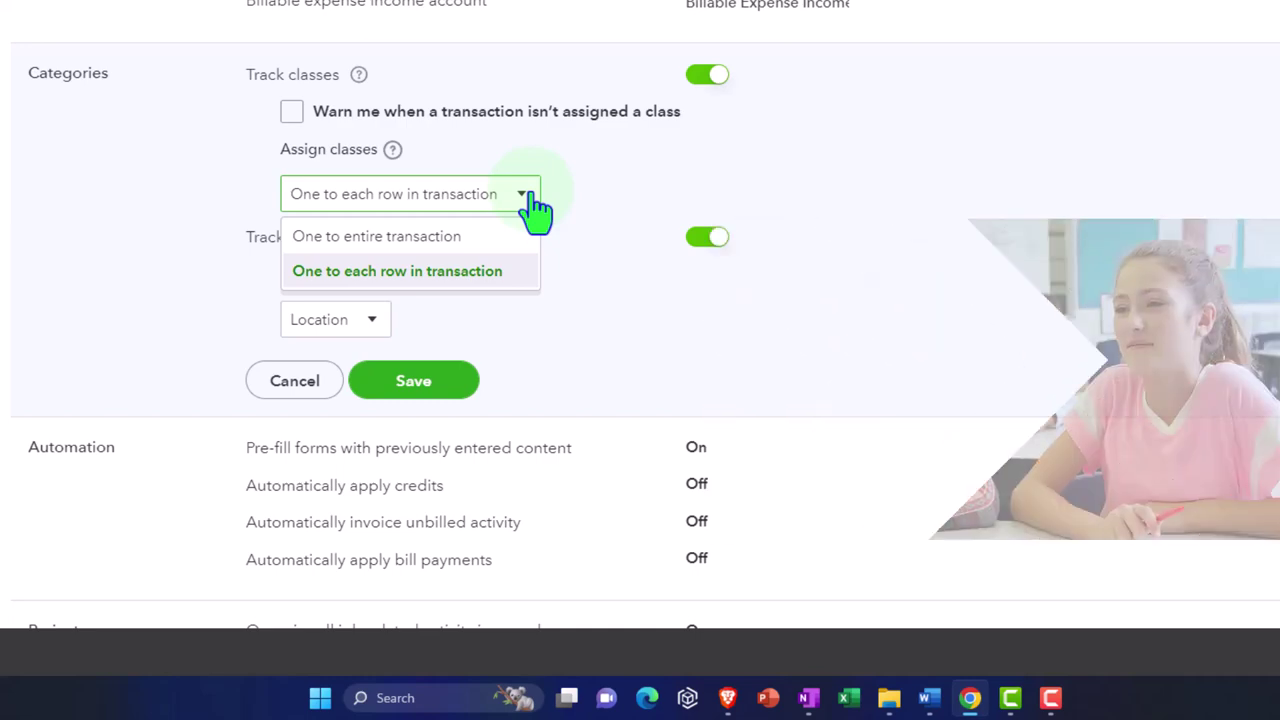
click(536, 207)
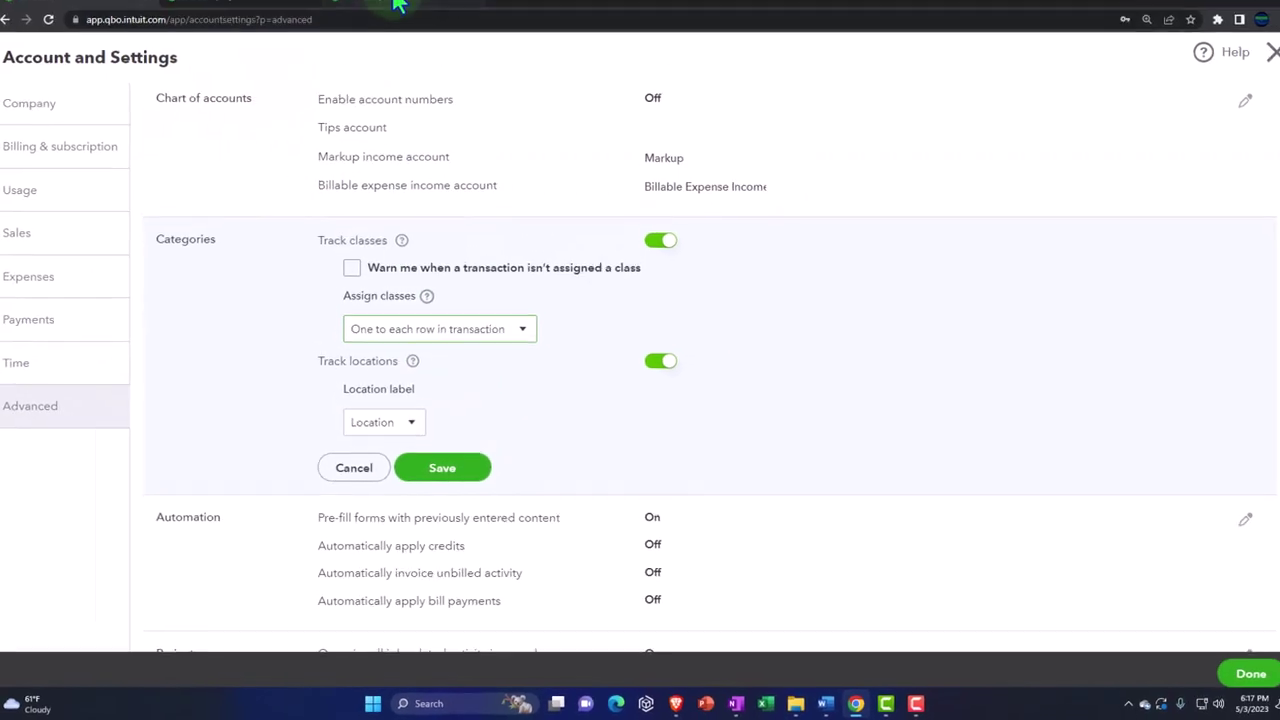
click(398, 6)
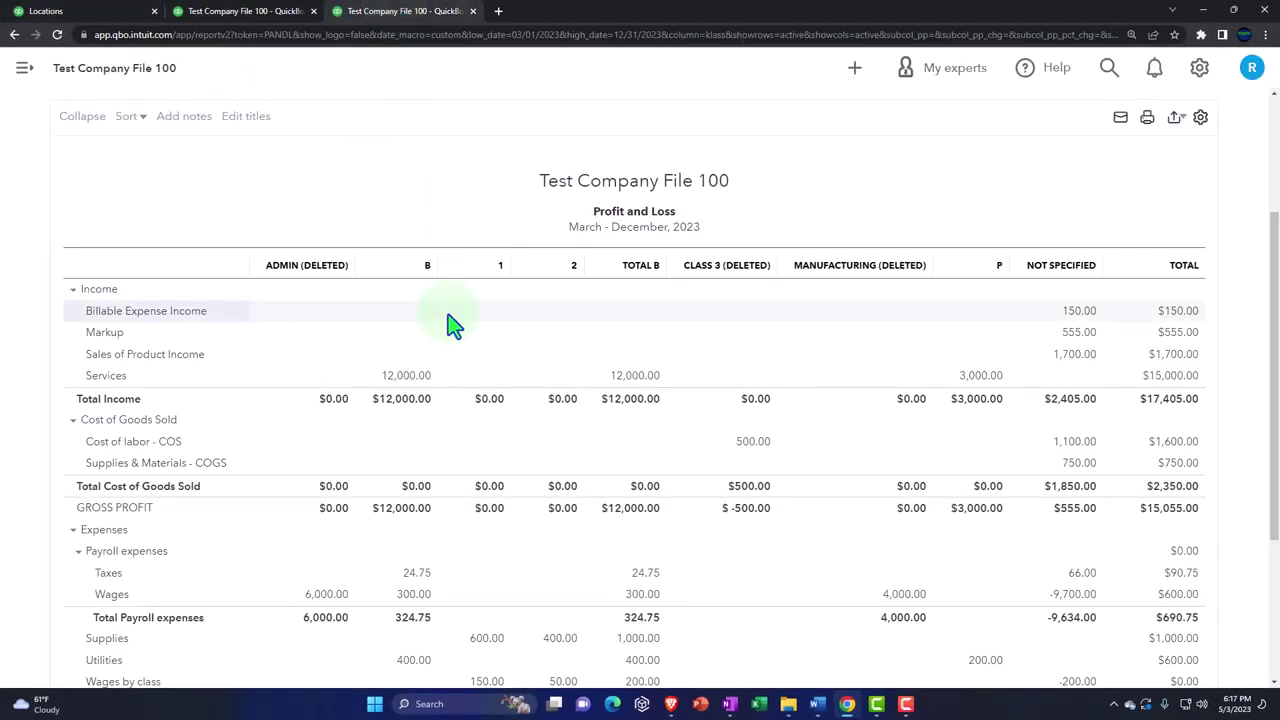
click(122, 12)
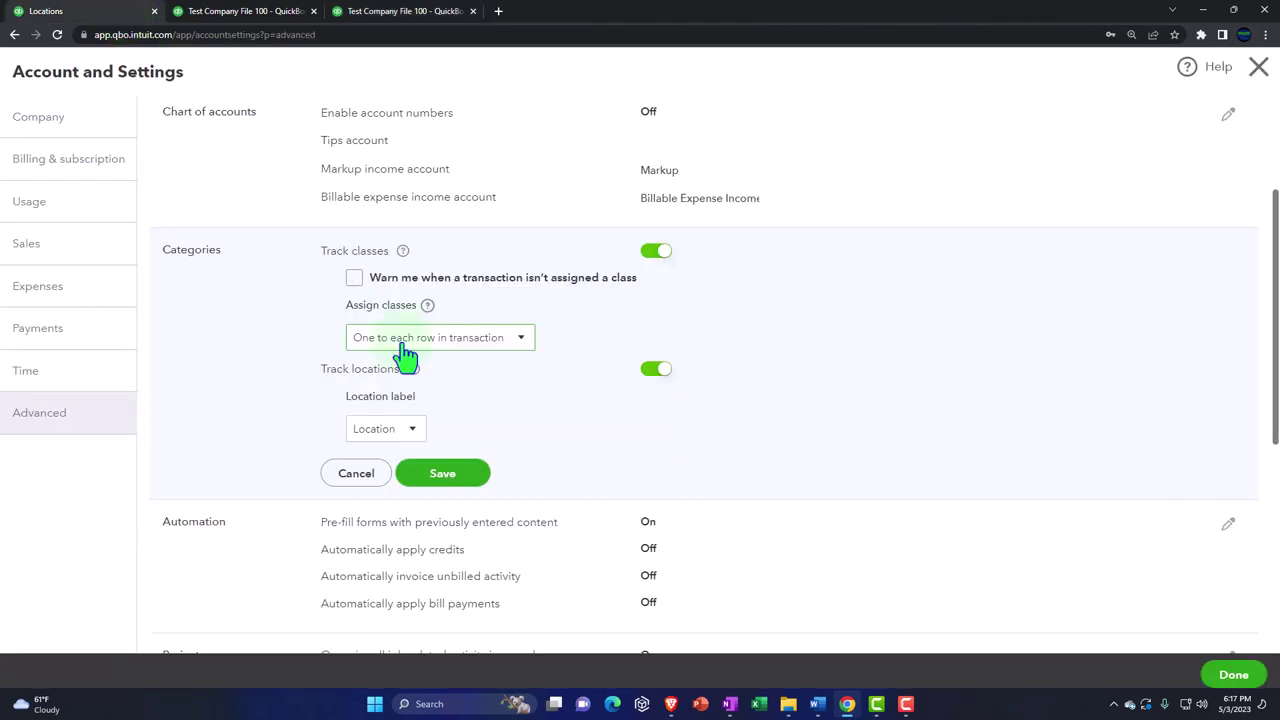
Step: Examine the Location label options in the Categories settings and the column display options of the Profit and Loss report
click(411, 428)
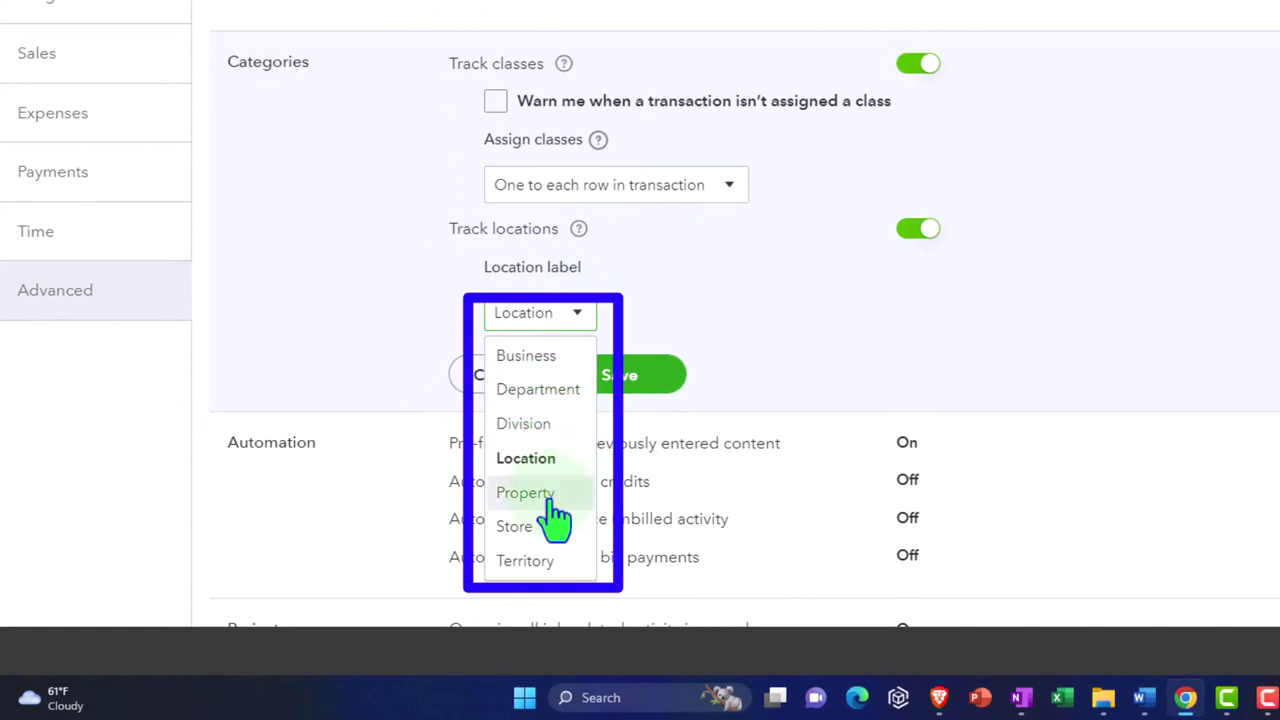
click(527, 459)
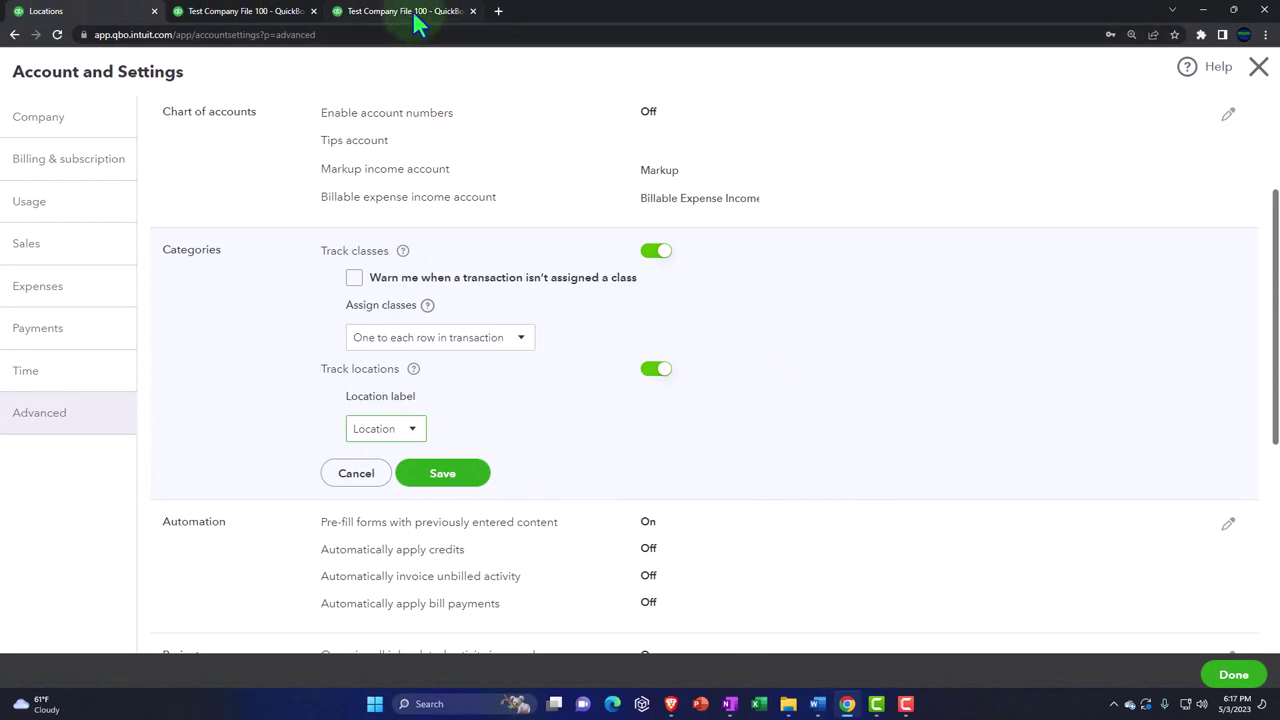
click(418, 25)
scroll(271, 471, up, 2)
click(178, 225)
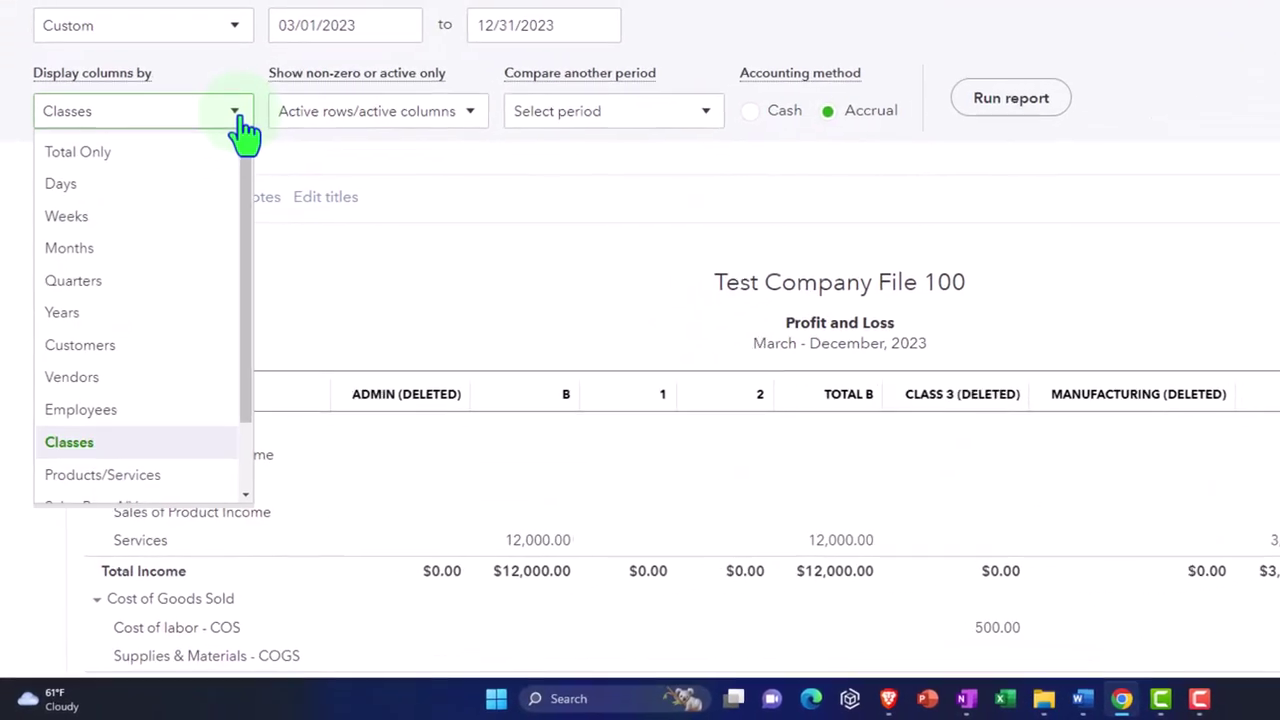
scroll(186, 297, down, 2)
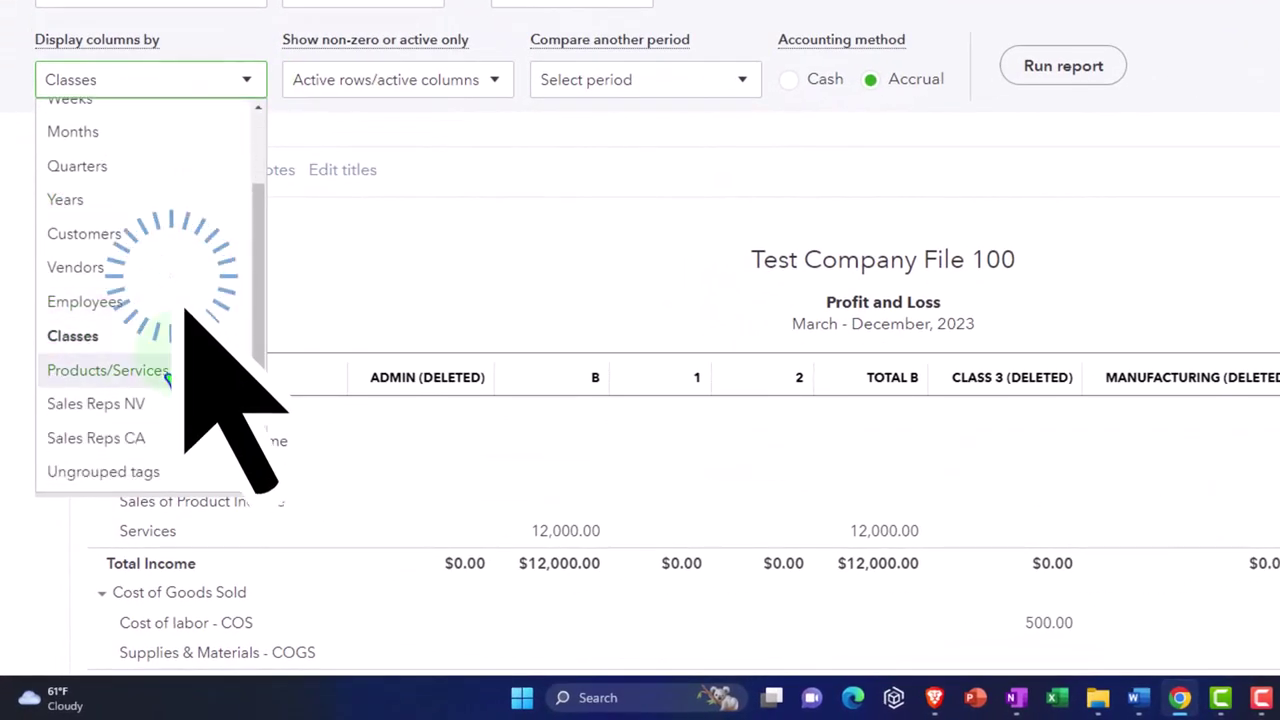
click(1106, 80)
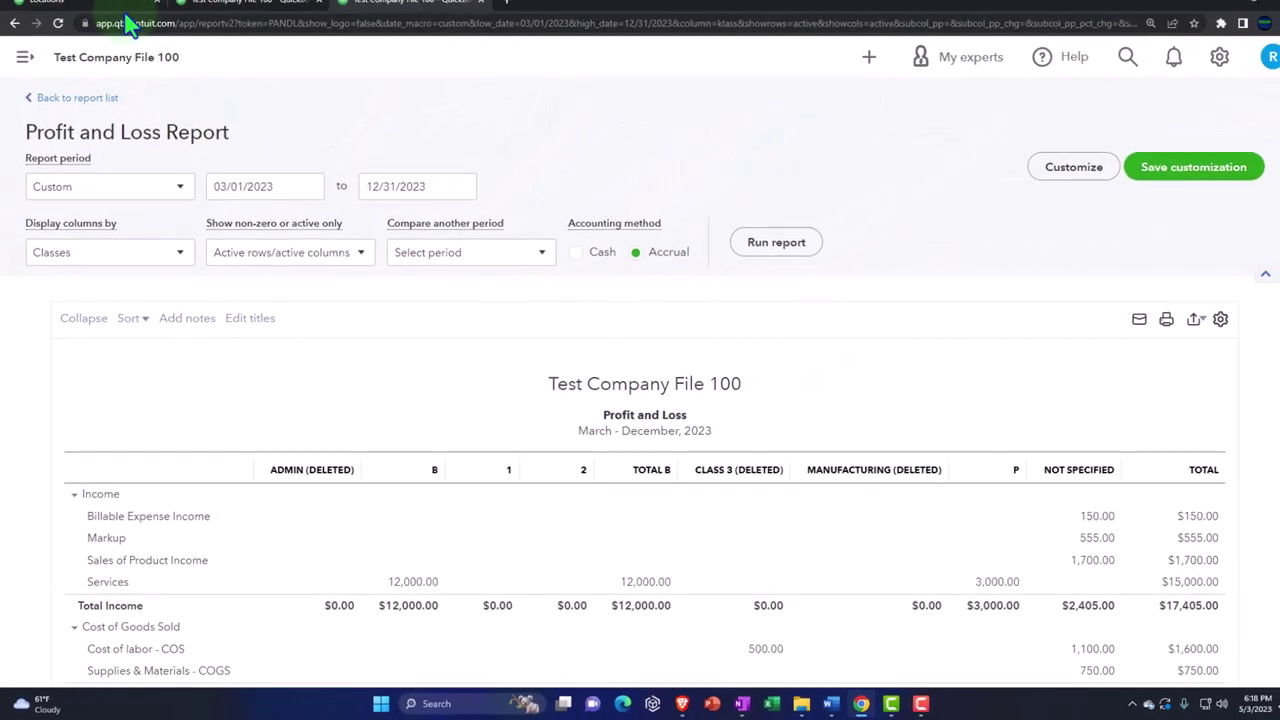
Step: Keep Location as the location label, save the Categories settings and close the account settings
click(114, 3)
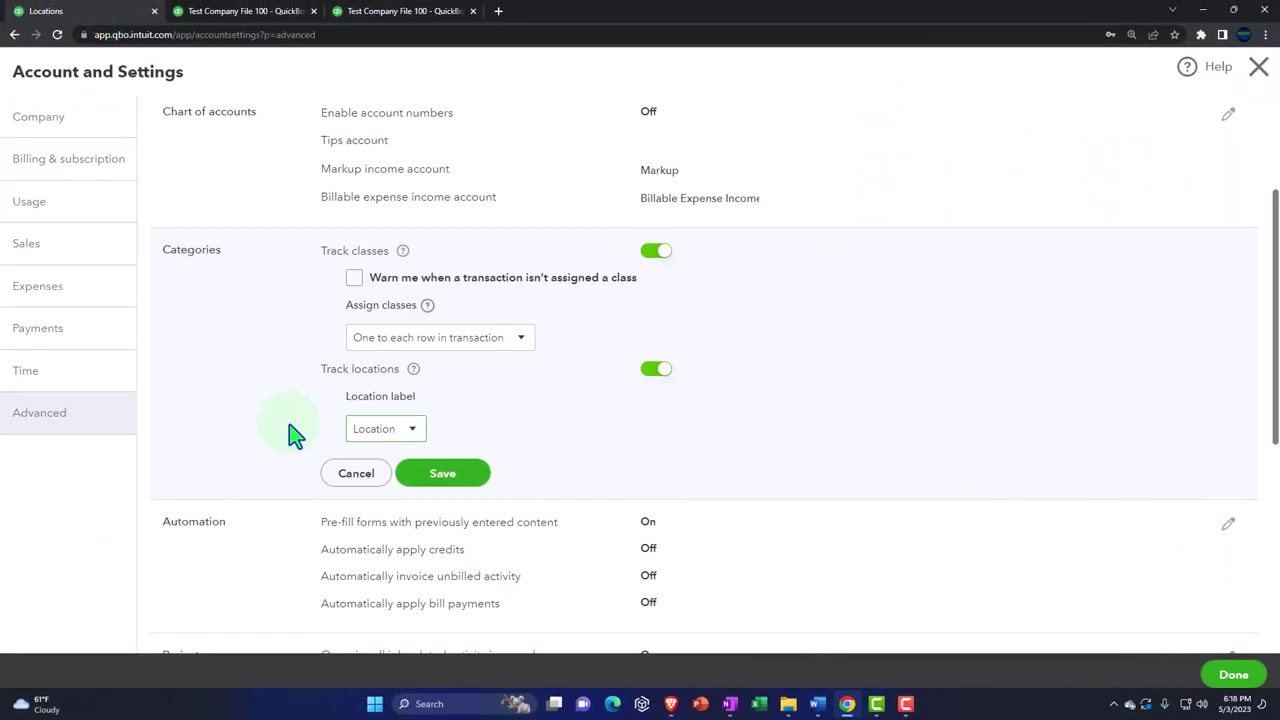
click(414, 430)
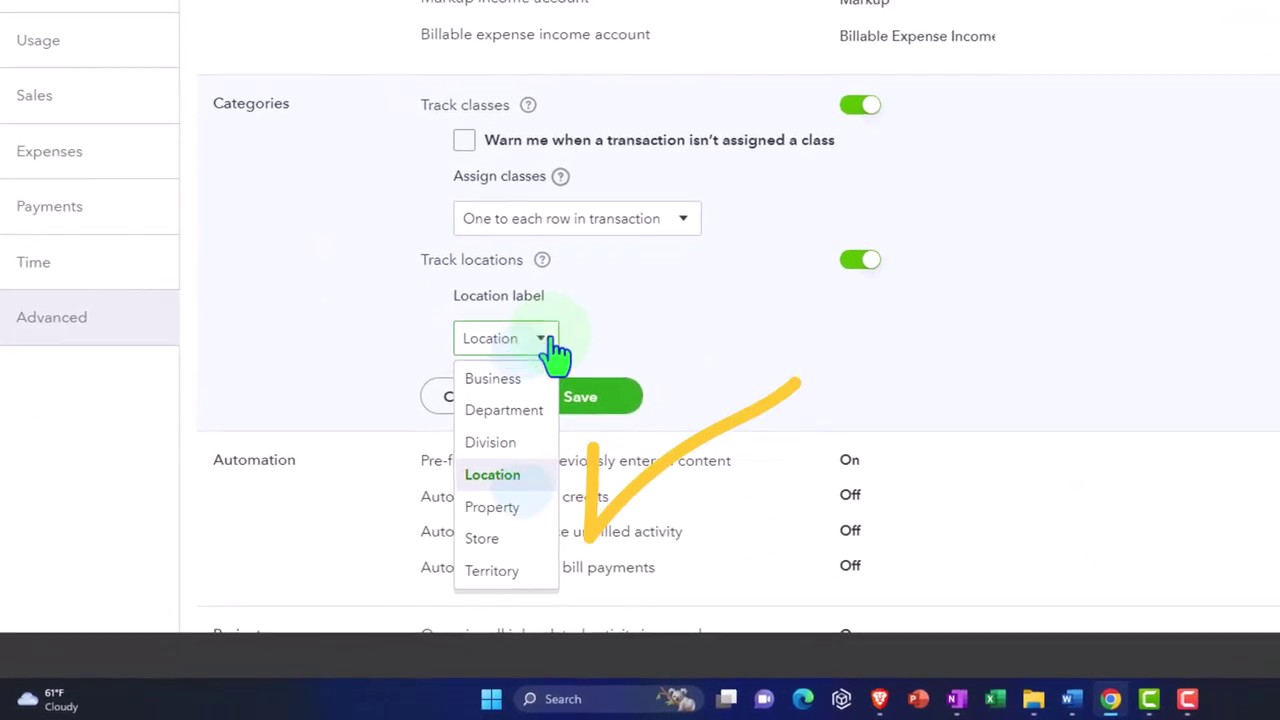
click(553, 348)
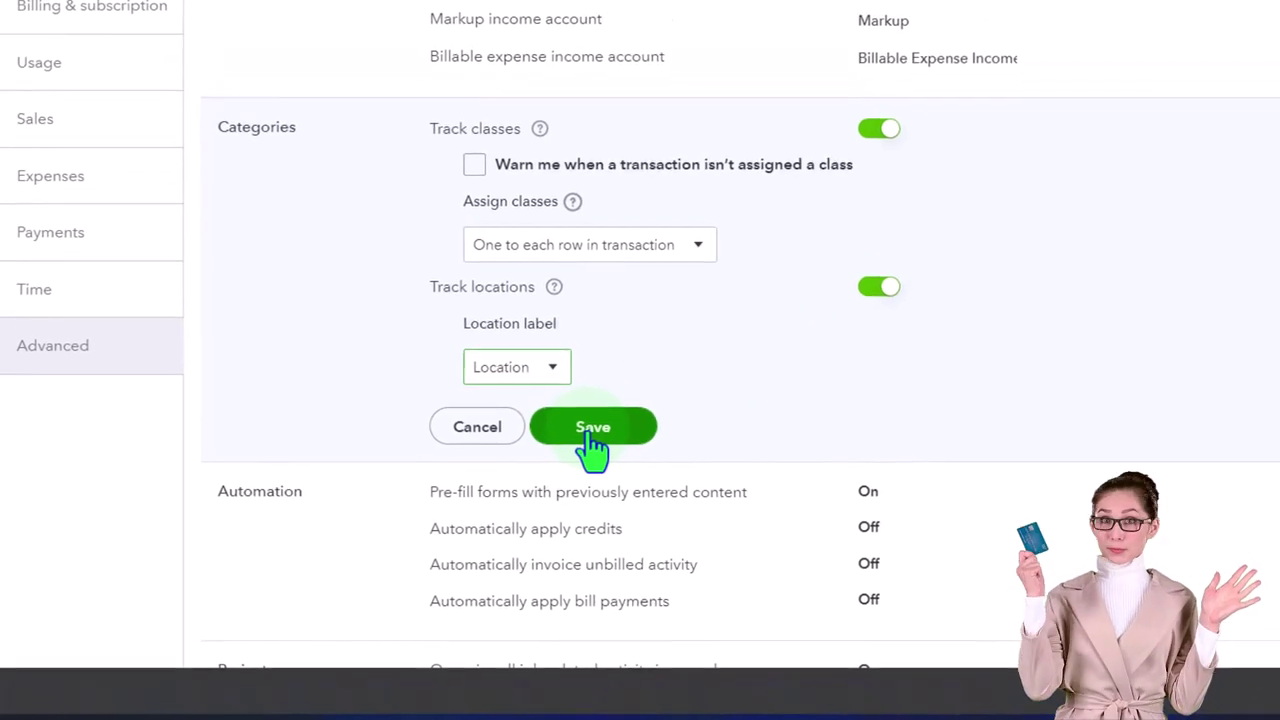
click(575, 503)
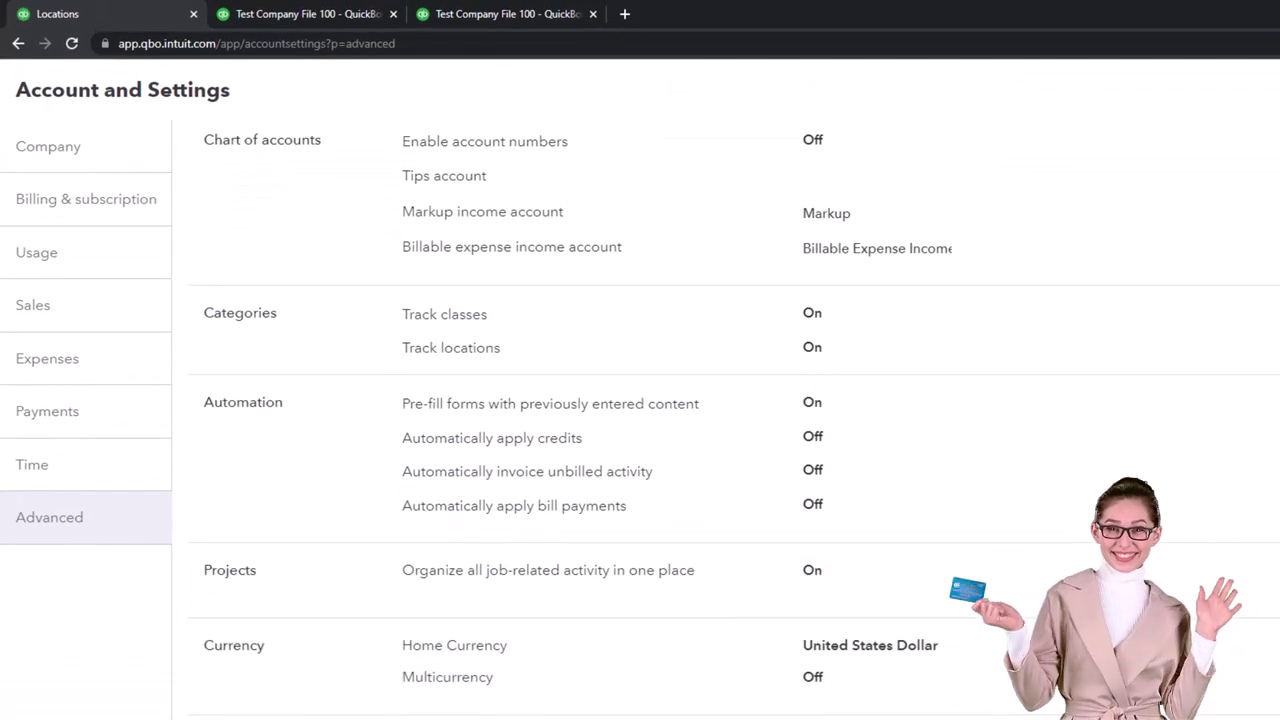
click(1215, 487)
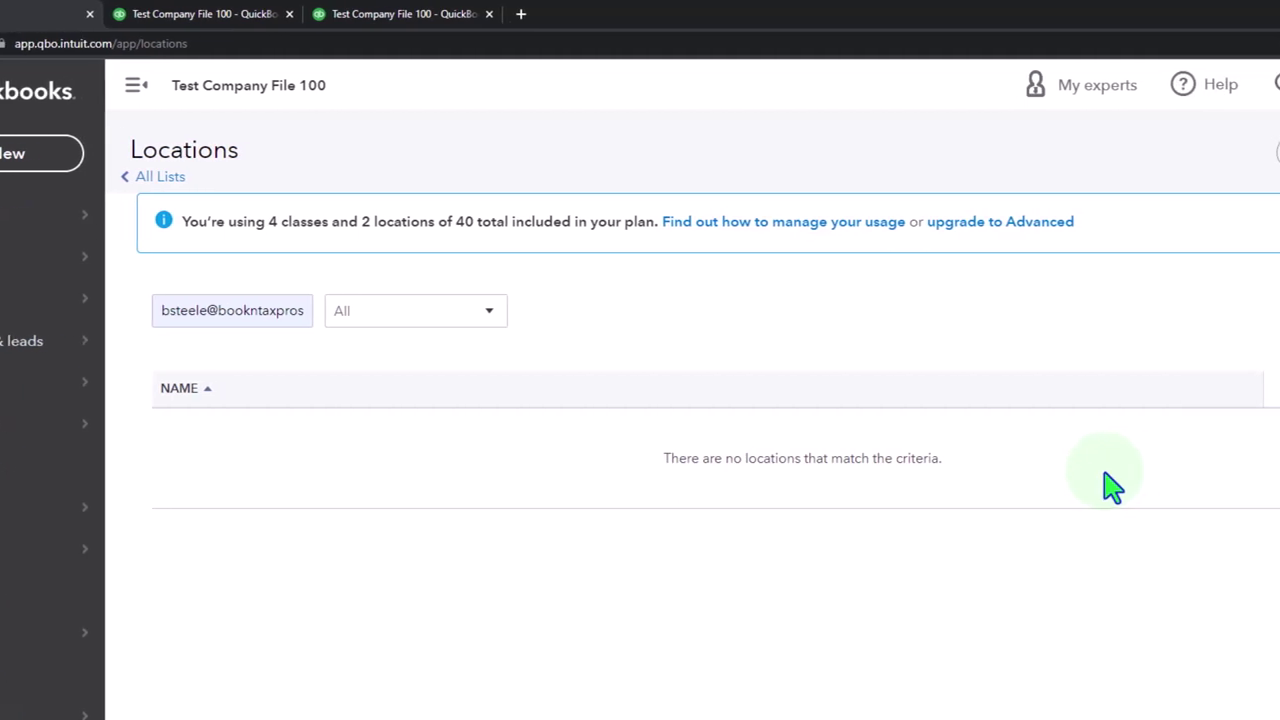
Step: Open the Locations list from the company's lists and collapse the side navigation
click(1191, 92)
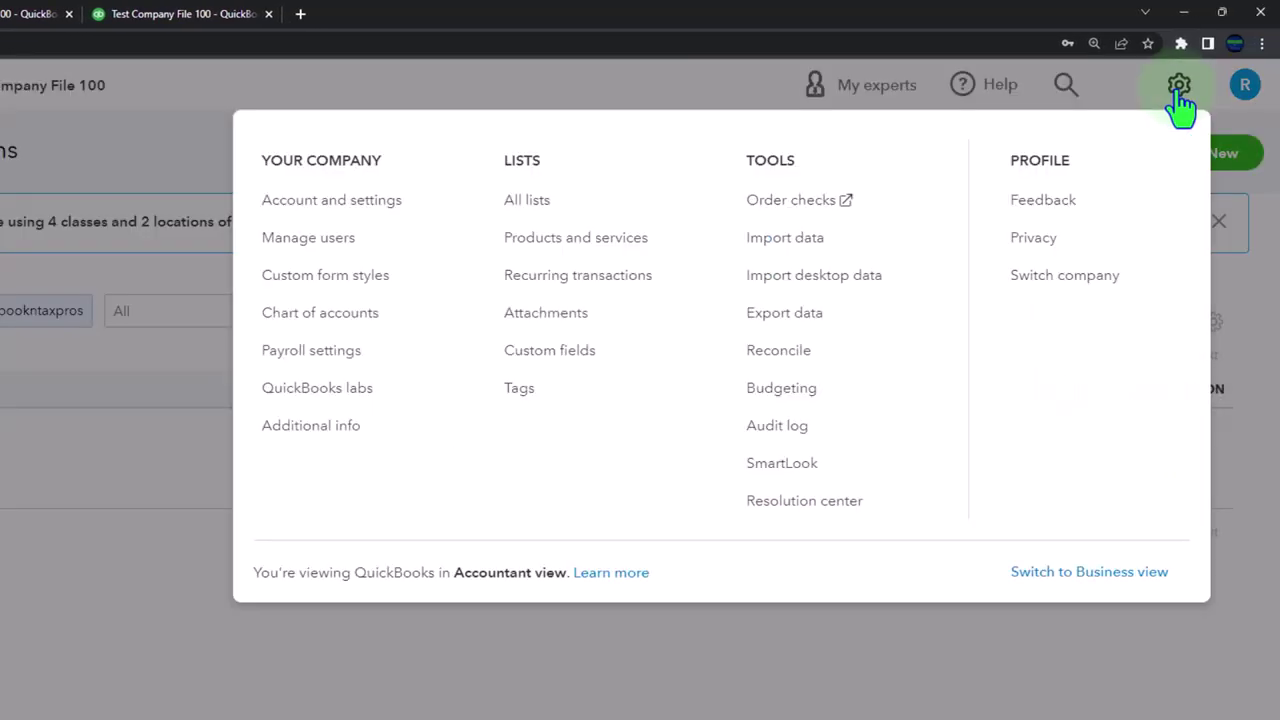
click(540, 198)
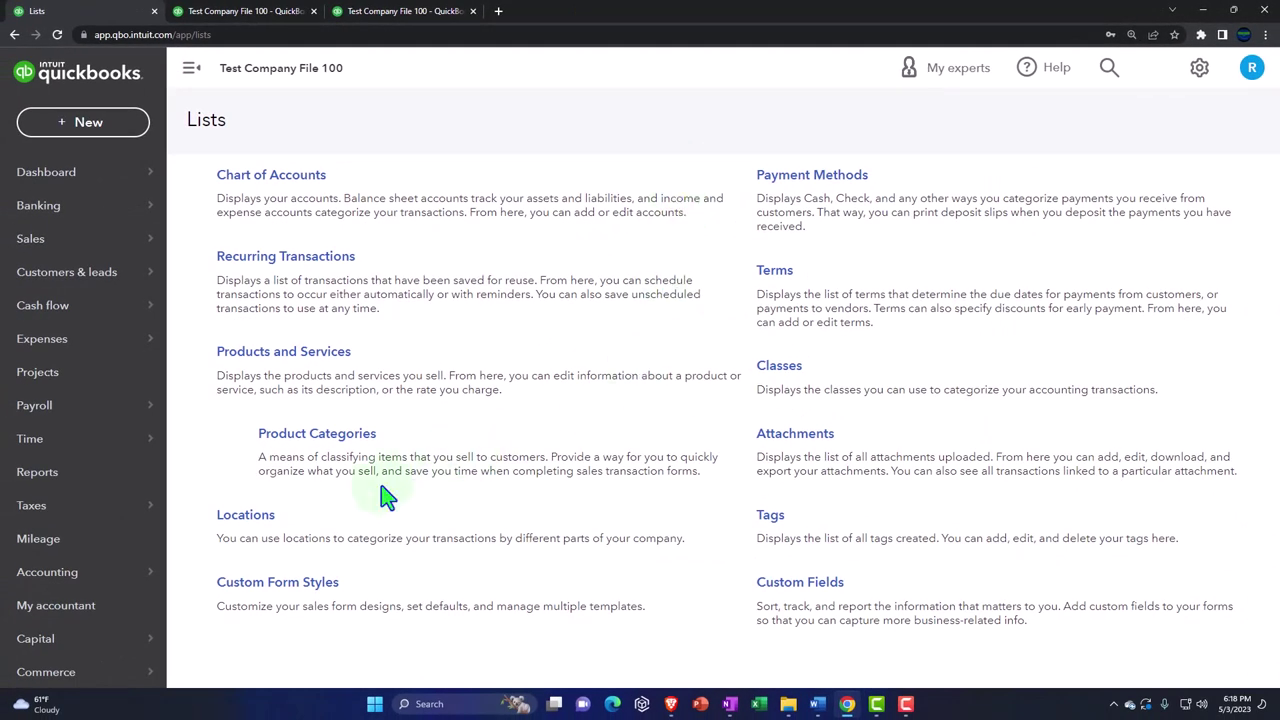
click(268, 527)
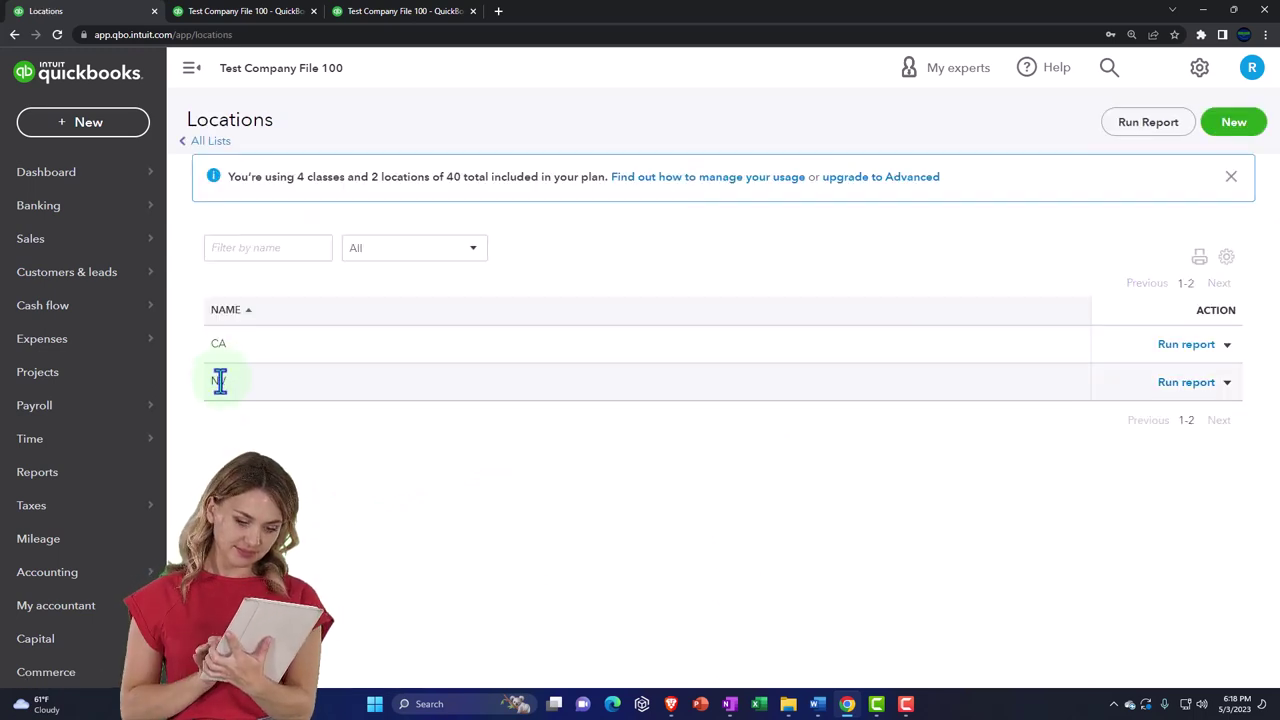
click(191, 68)
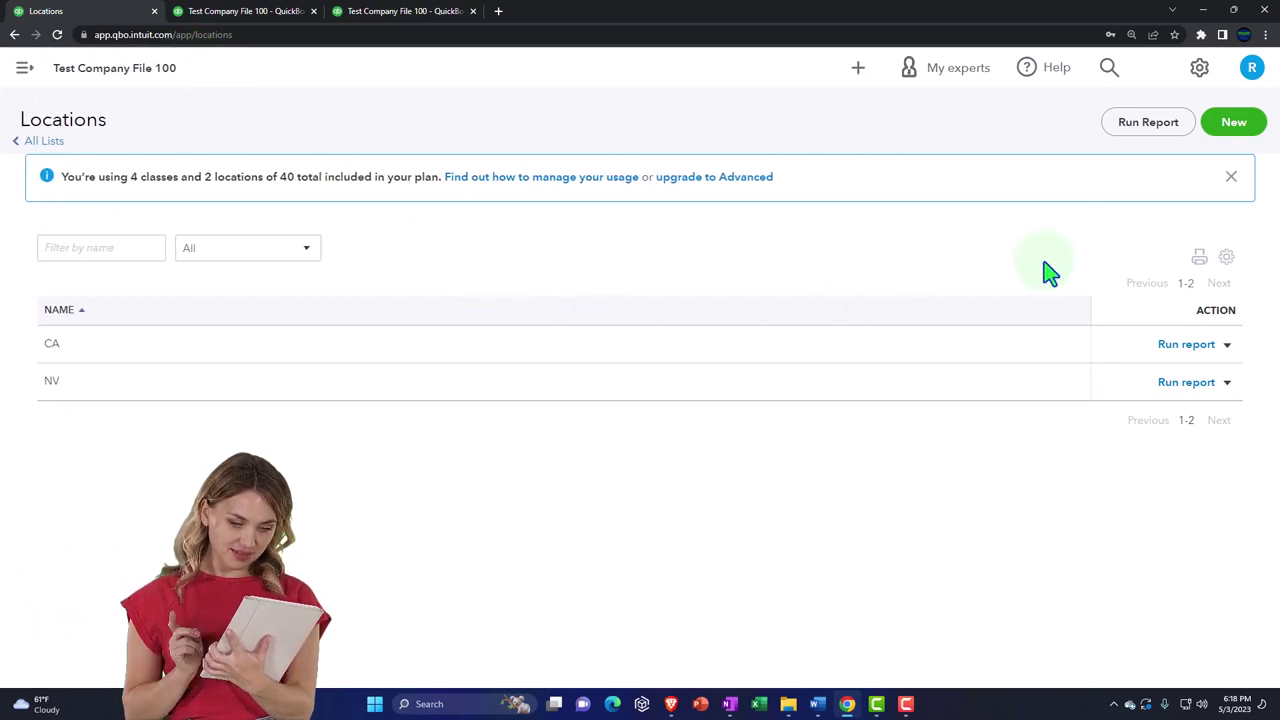
Step: Start a new location named L 1 CA and make it a sub-location of CA
click(1234, 122)
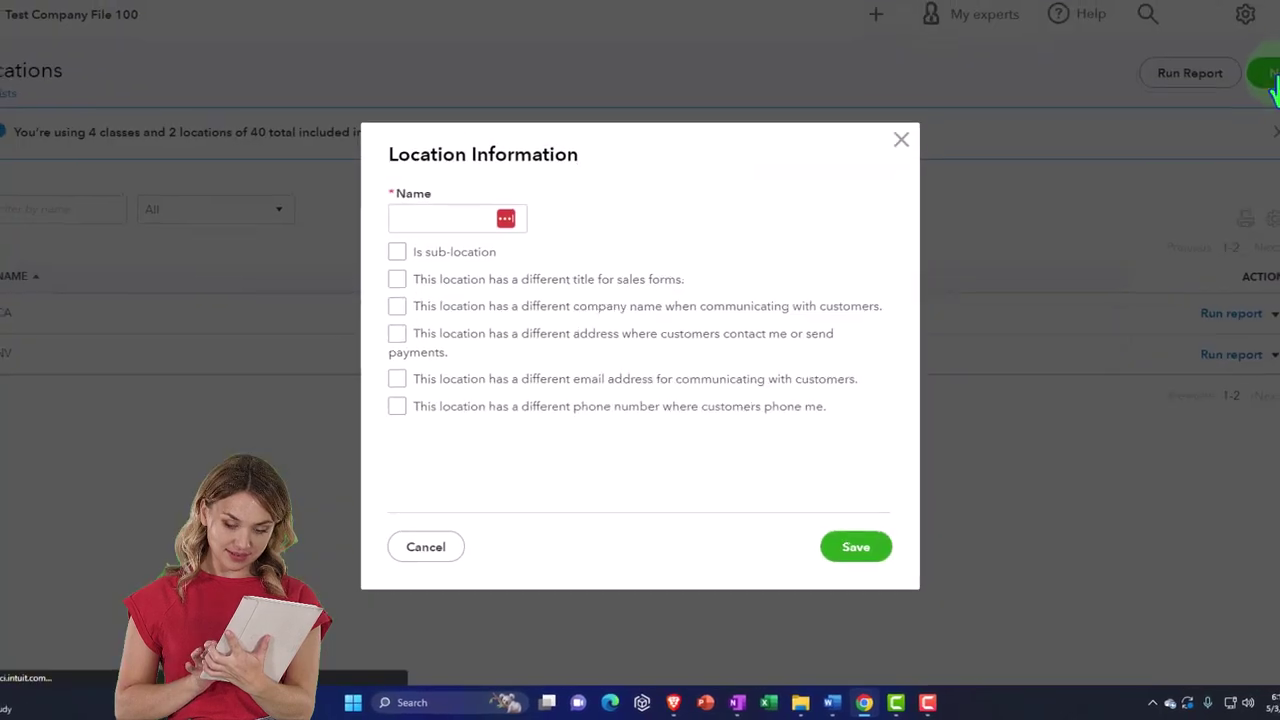
click(410, 162)
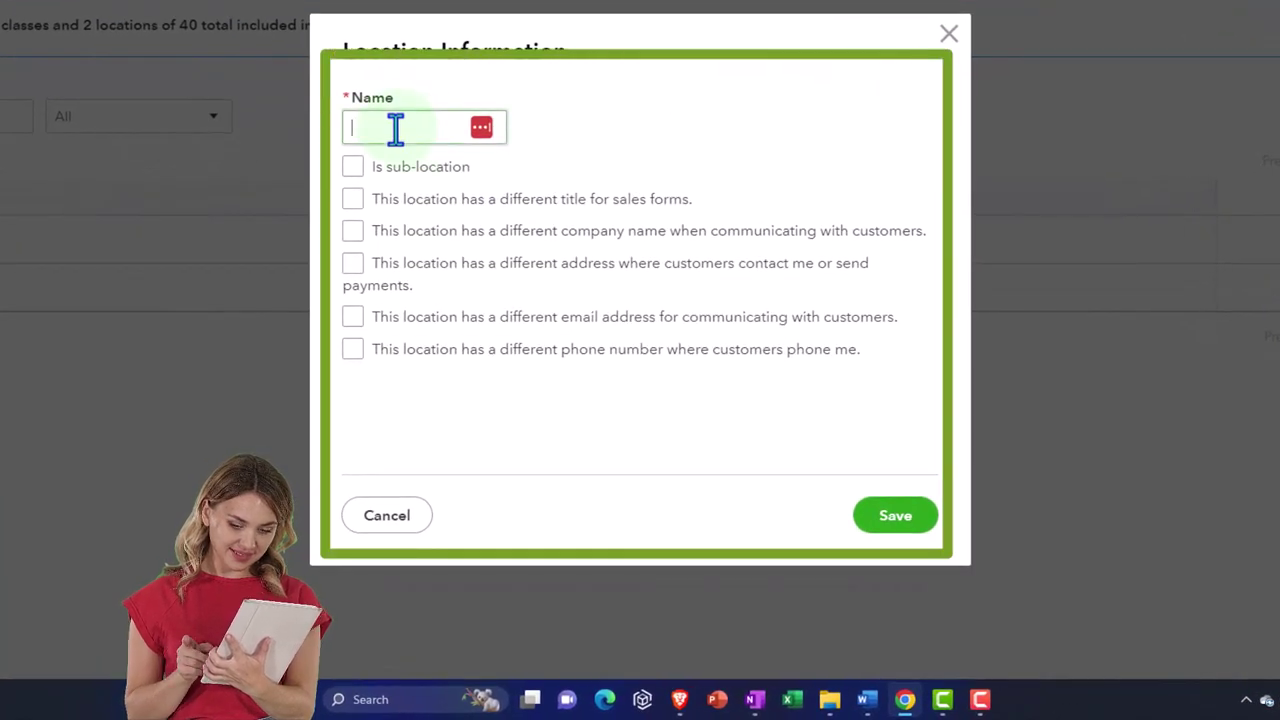
text(L 1)
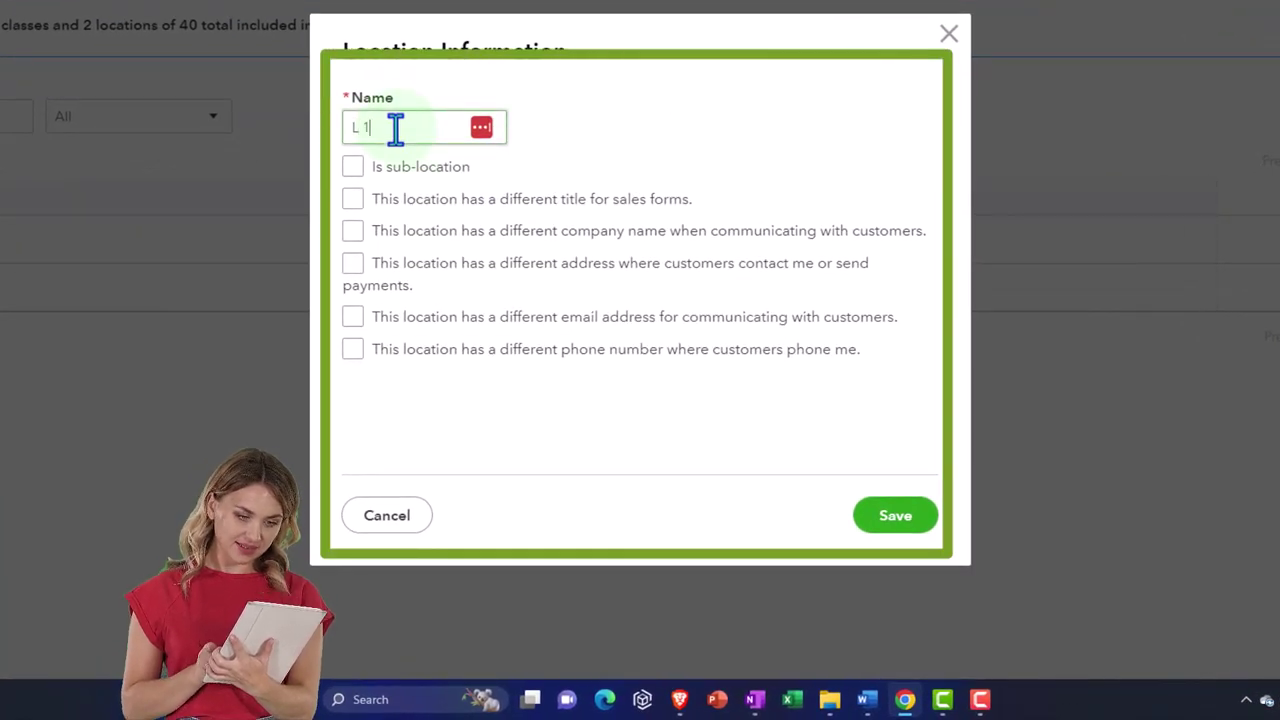
text(C)
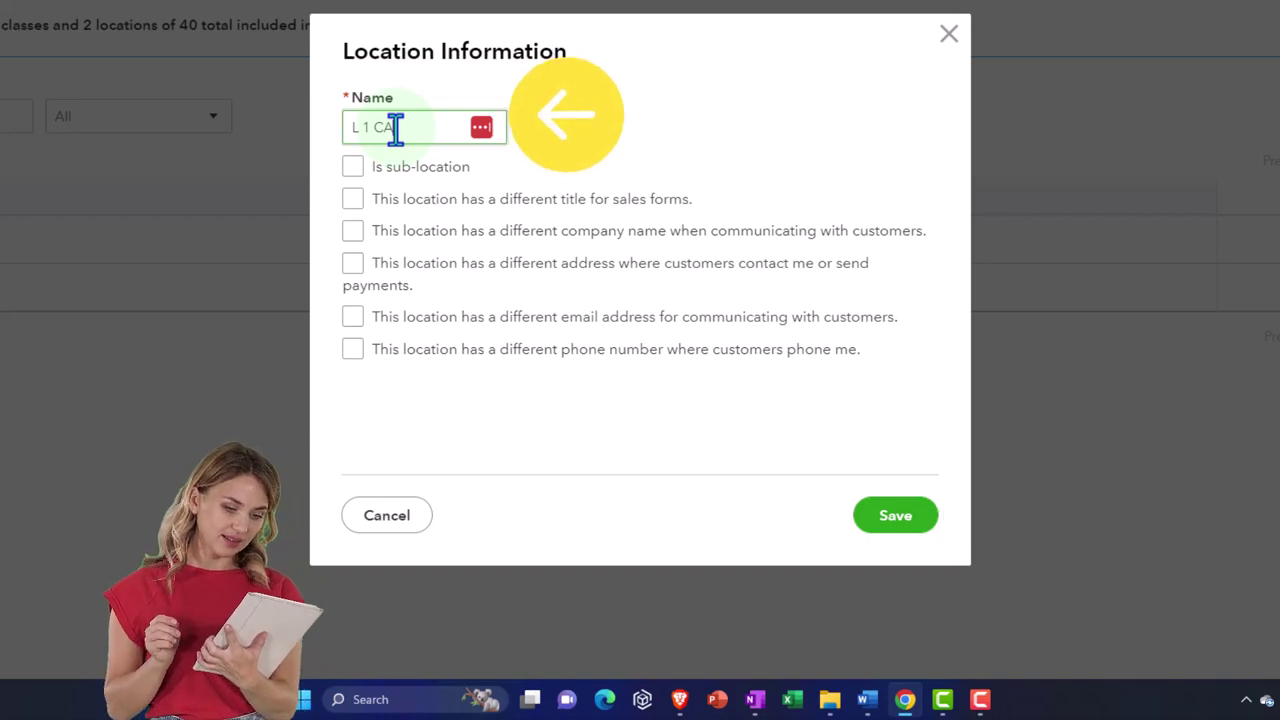
click(353, 167)
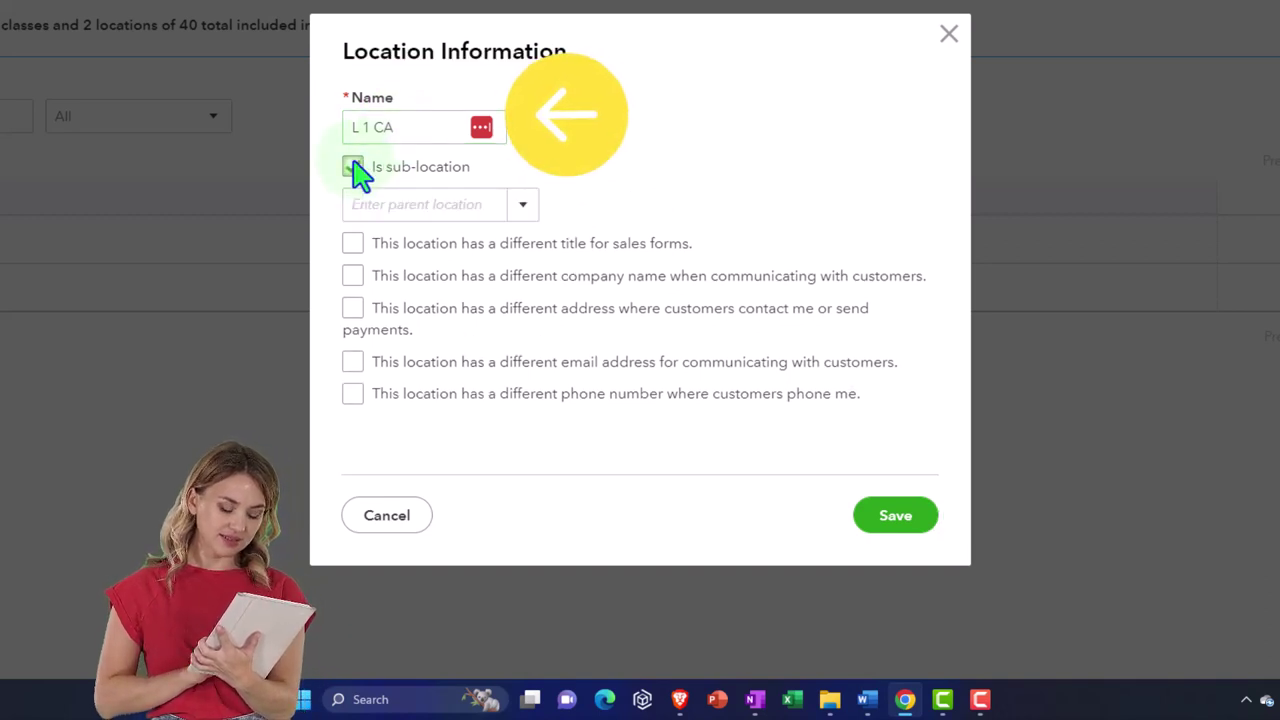
click(531, 212)
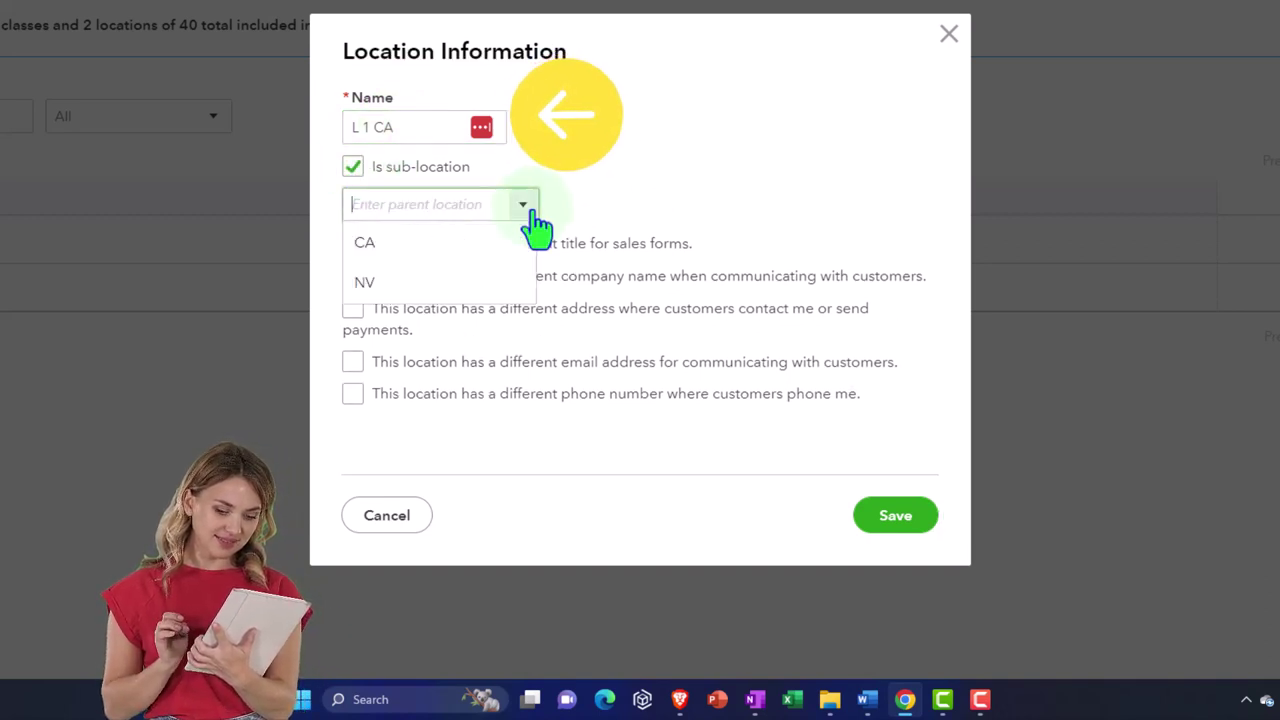
click(413, 243)
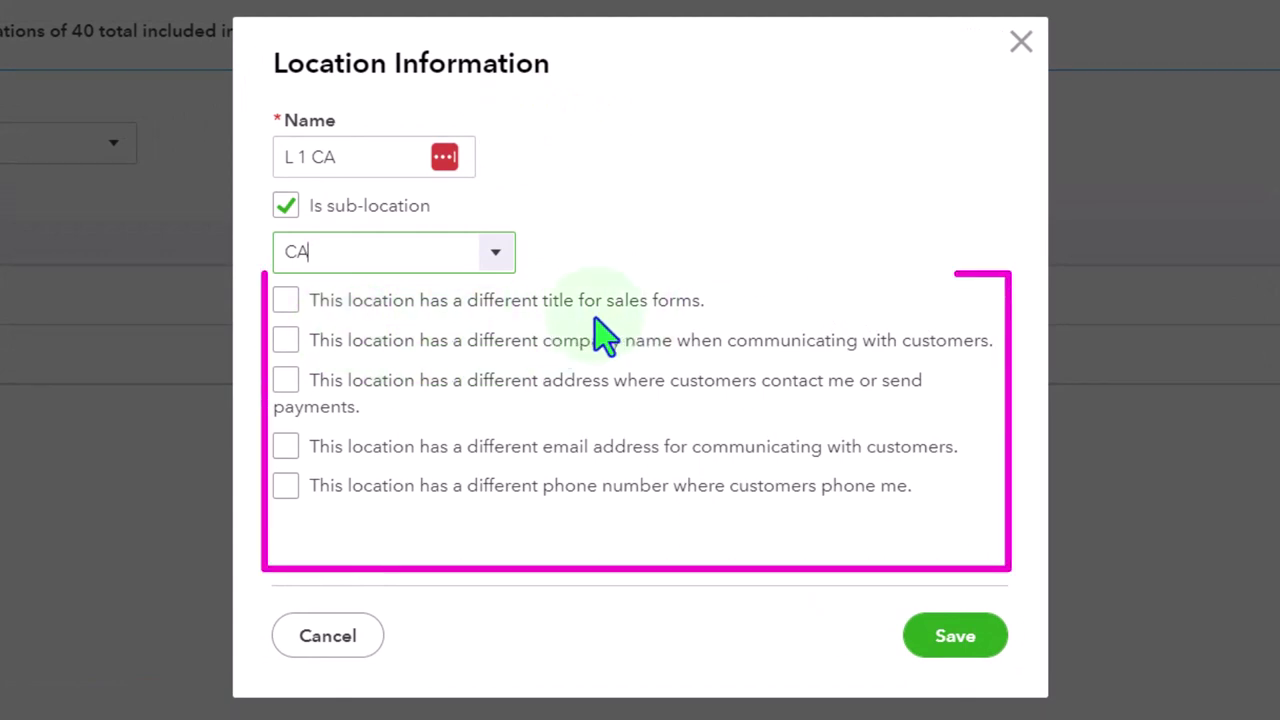
Step: Give the new location a different title for sales forms, Location Title 1
click(287, 300)
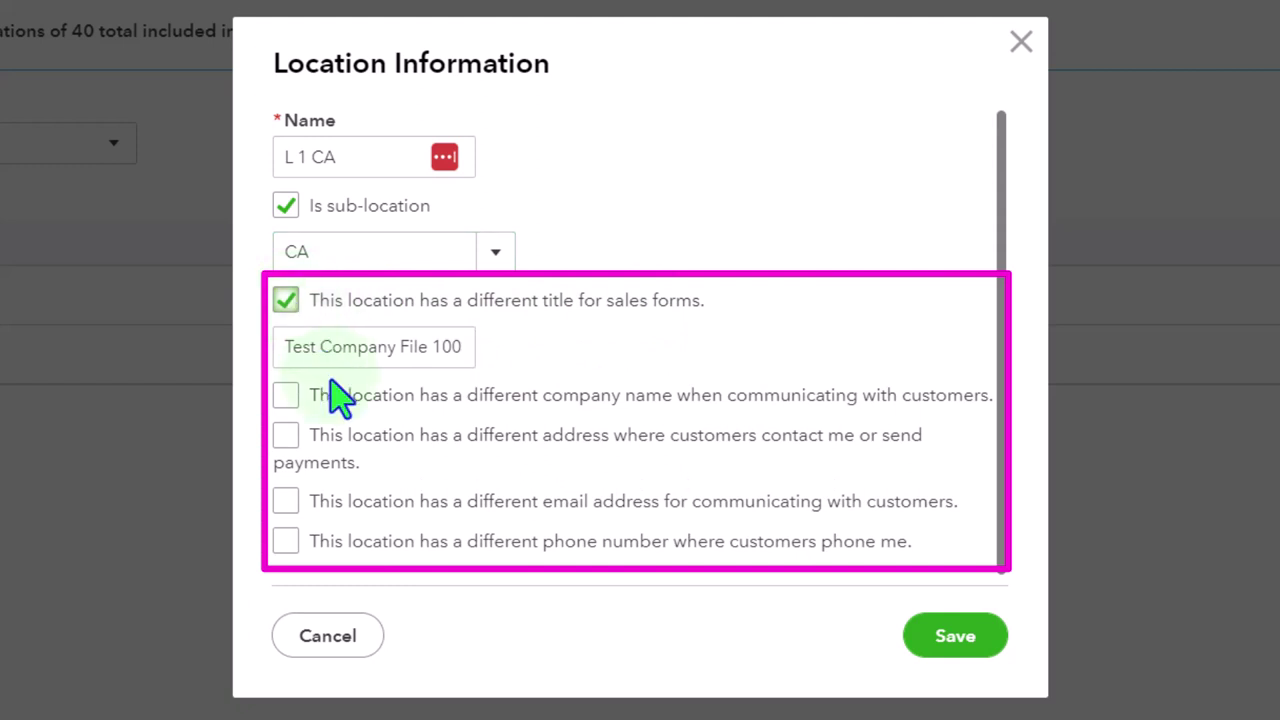
click(277, 347)
drag(277, 347, 557, 343)
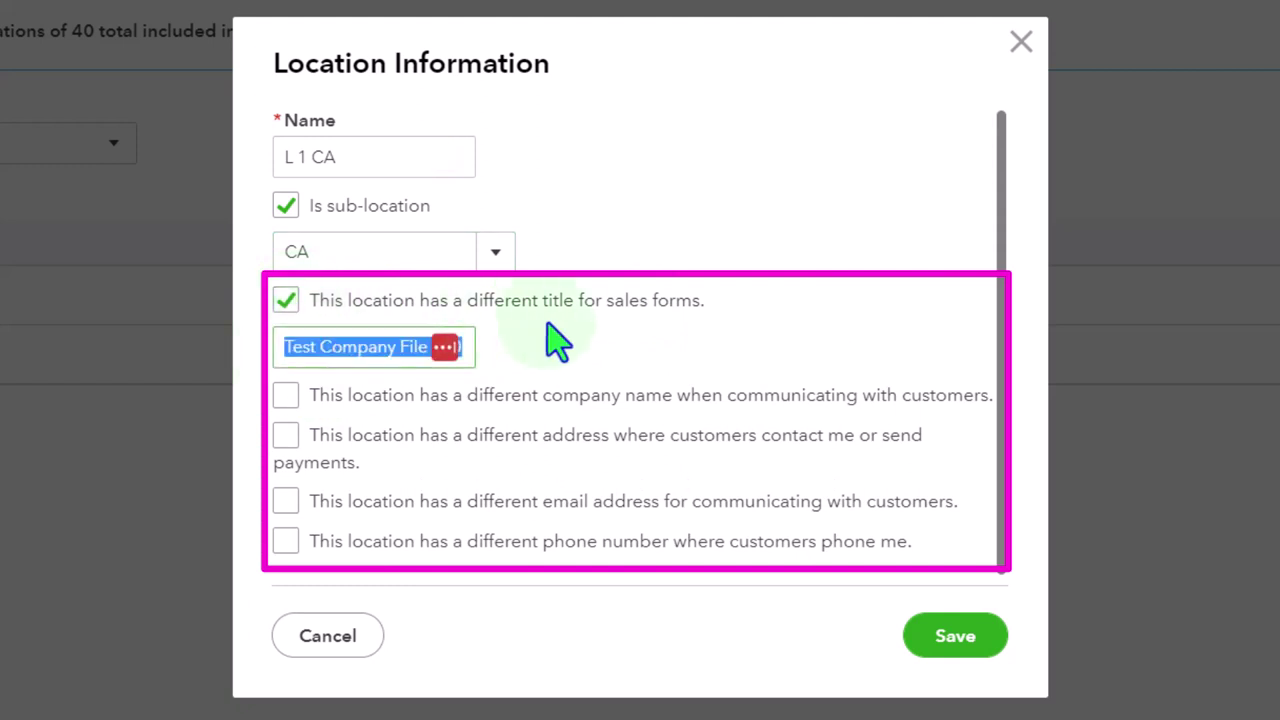
text(Locatio)
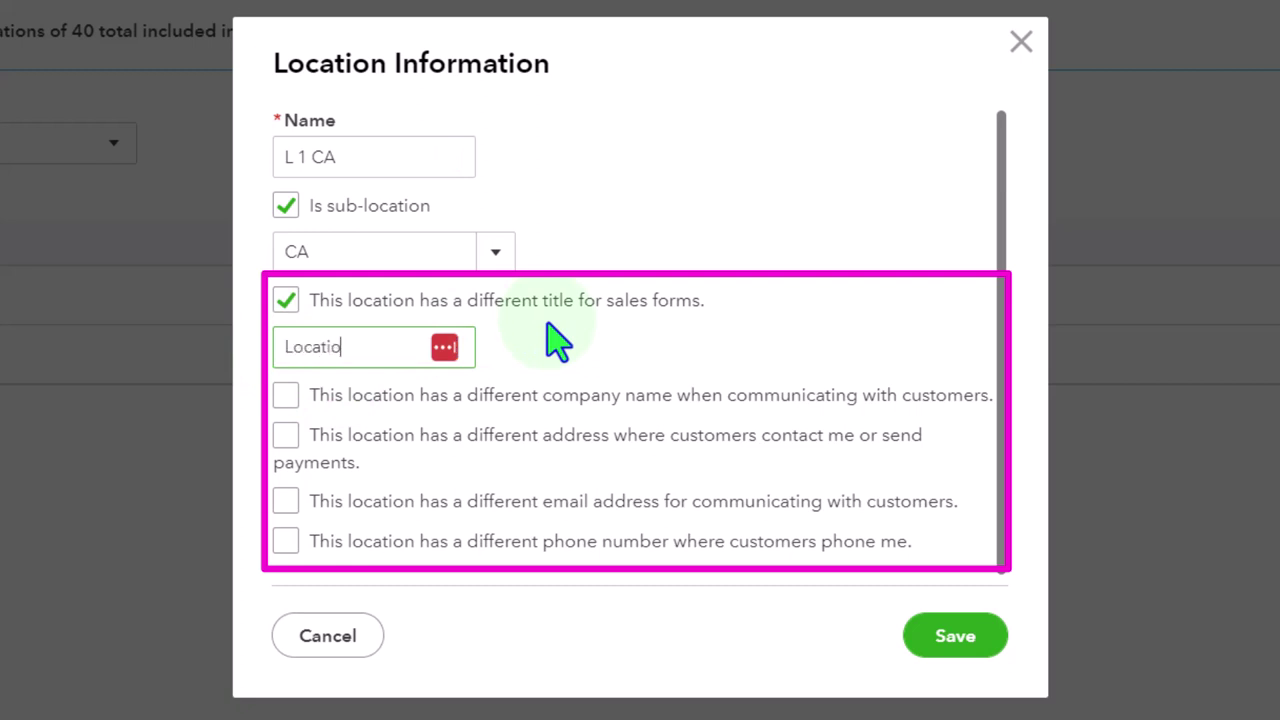
text(n Title)
key(BackSpace)
key(BackSpace)
text(tle)
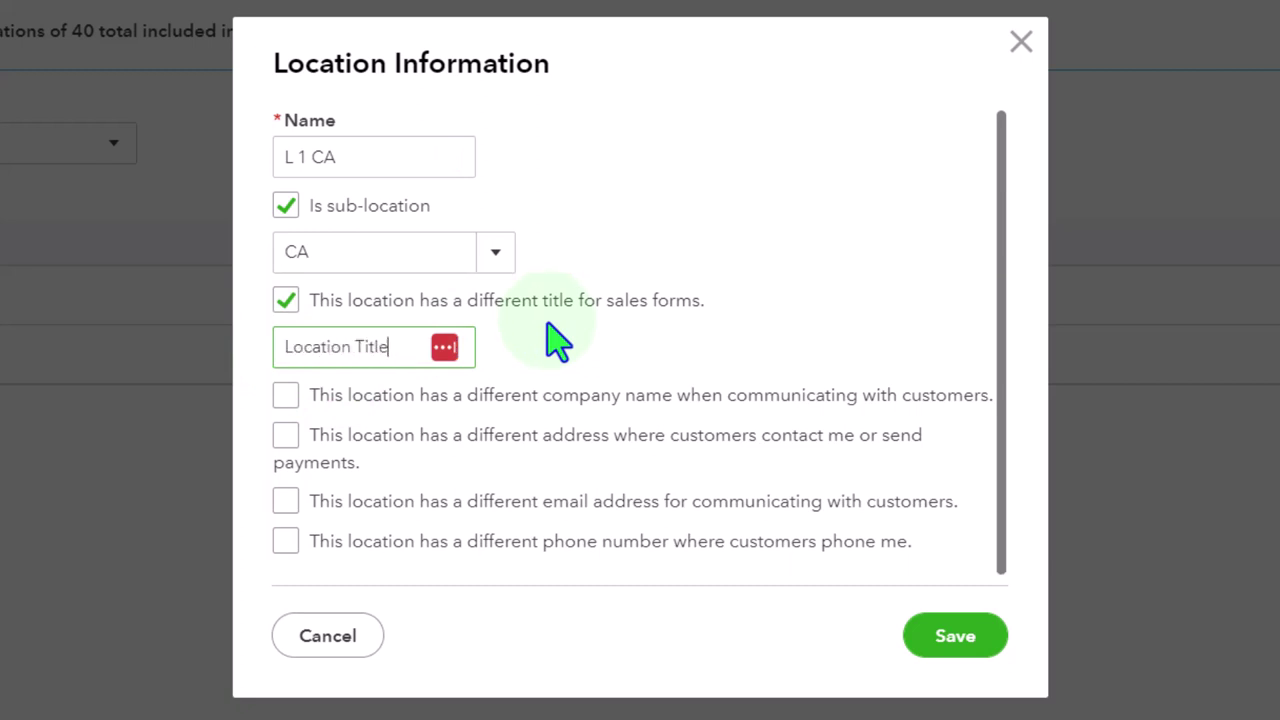
text( 1)
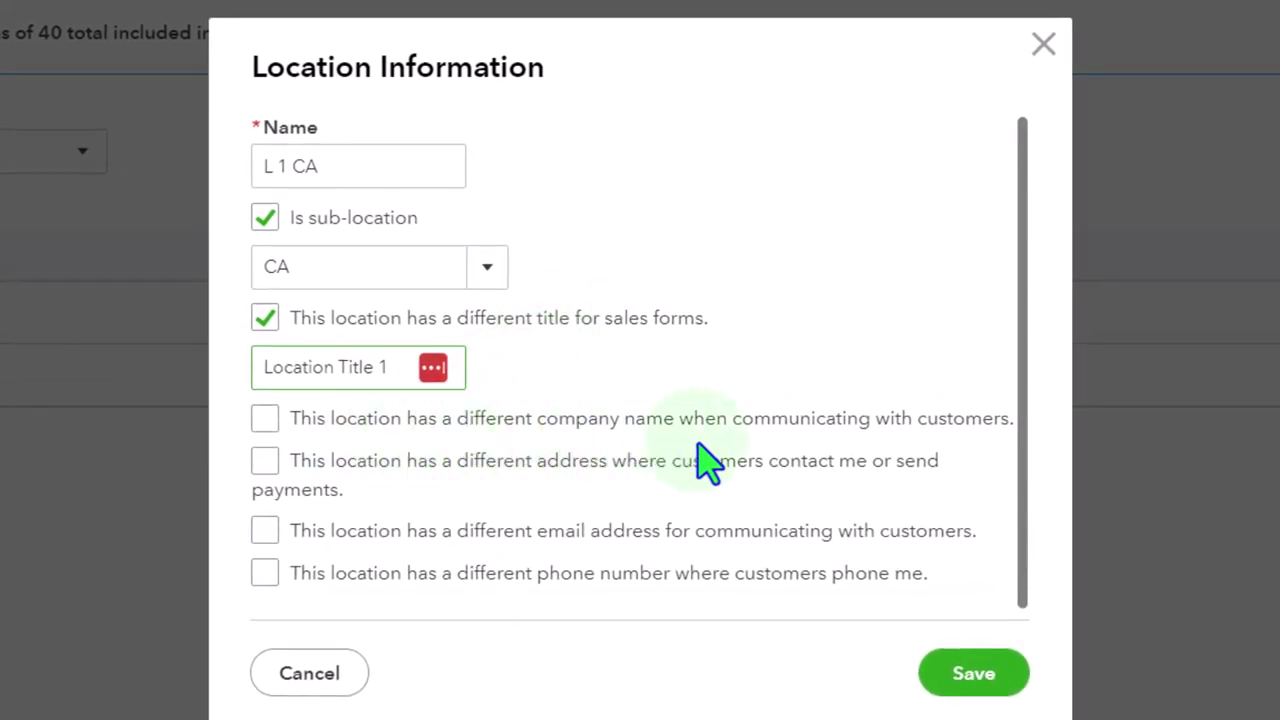
Step: Give the location a different company name for customer communication, CA Name
click(266, 420)
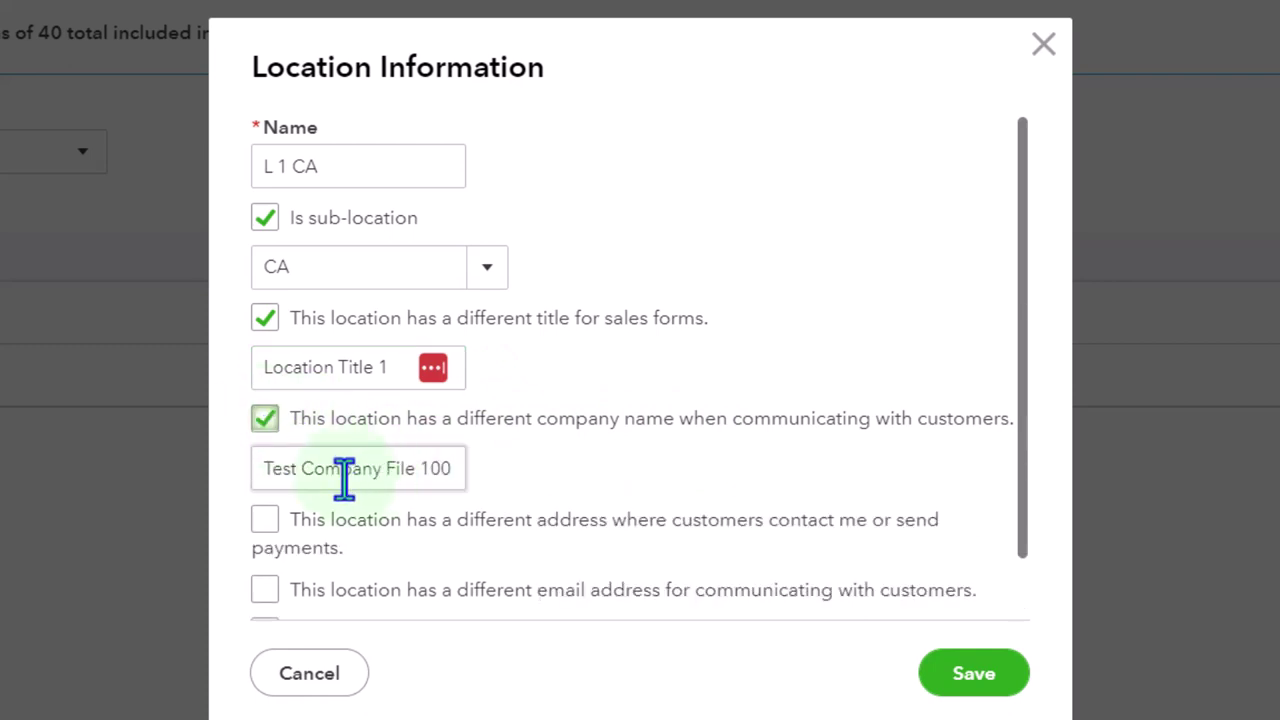
drag(257, 470, 643, 463)
text(CA)
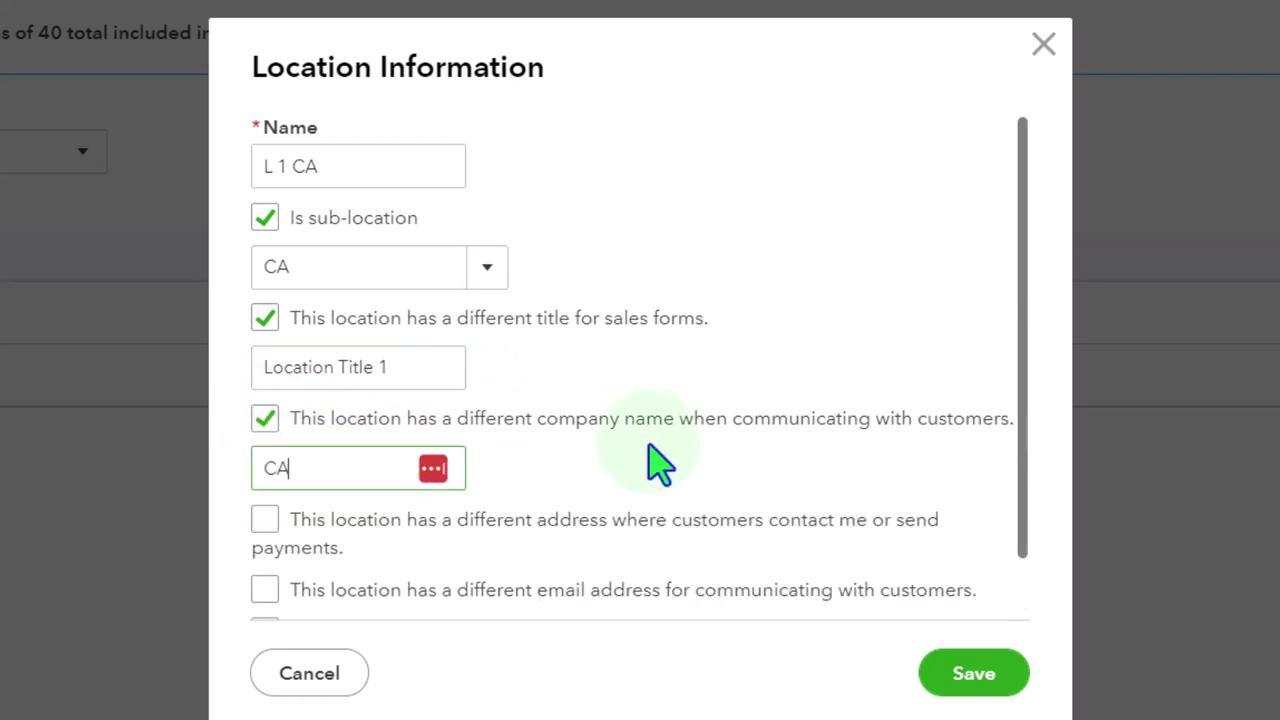
text( Name)
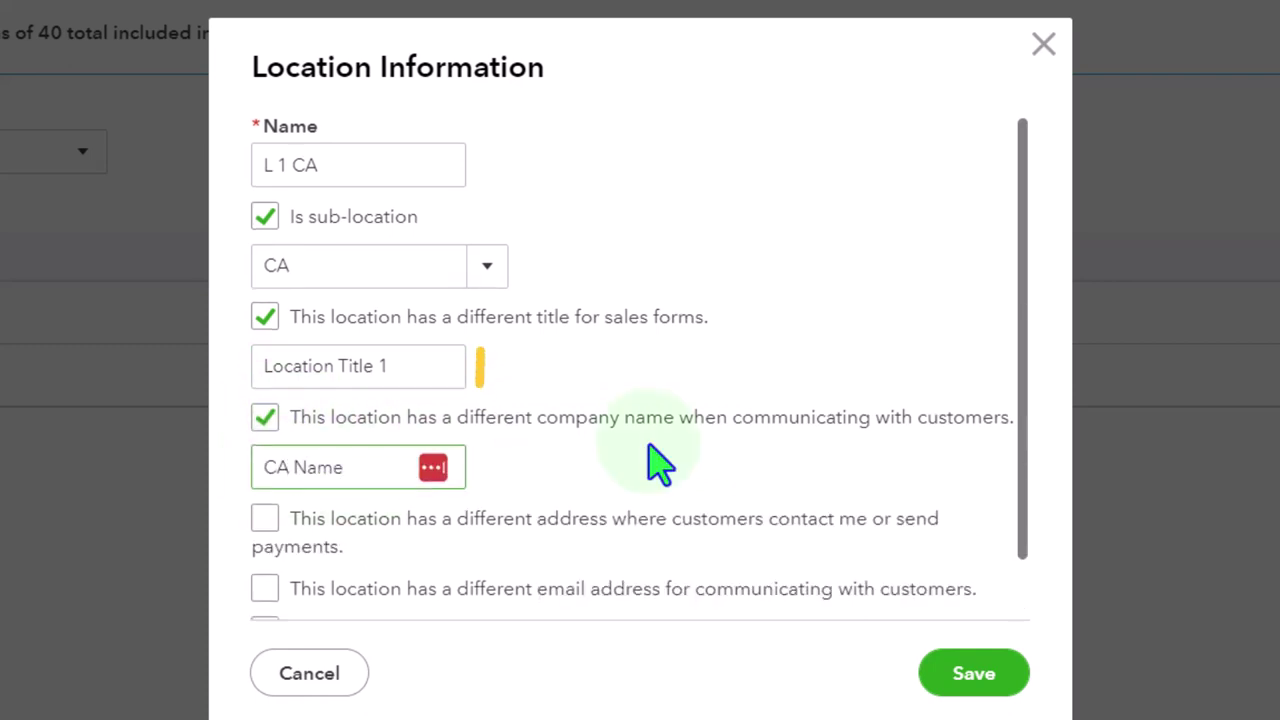
Step: Give the location a different customer contact address, with CA Address as its street line
scroll(660, 466, down, 1)
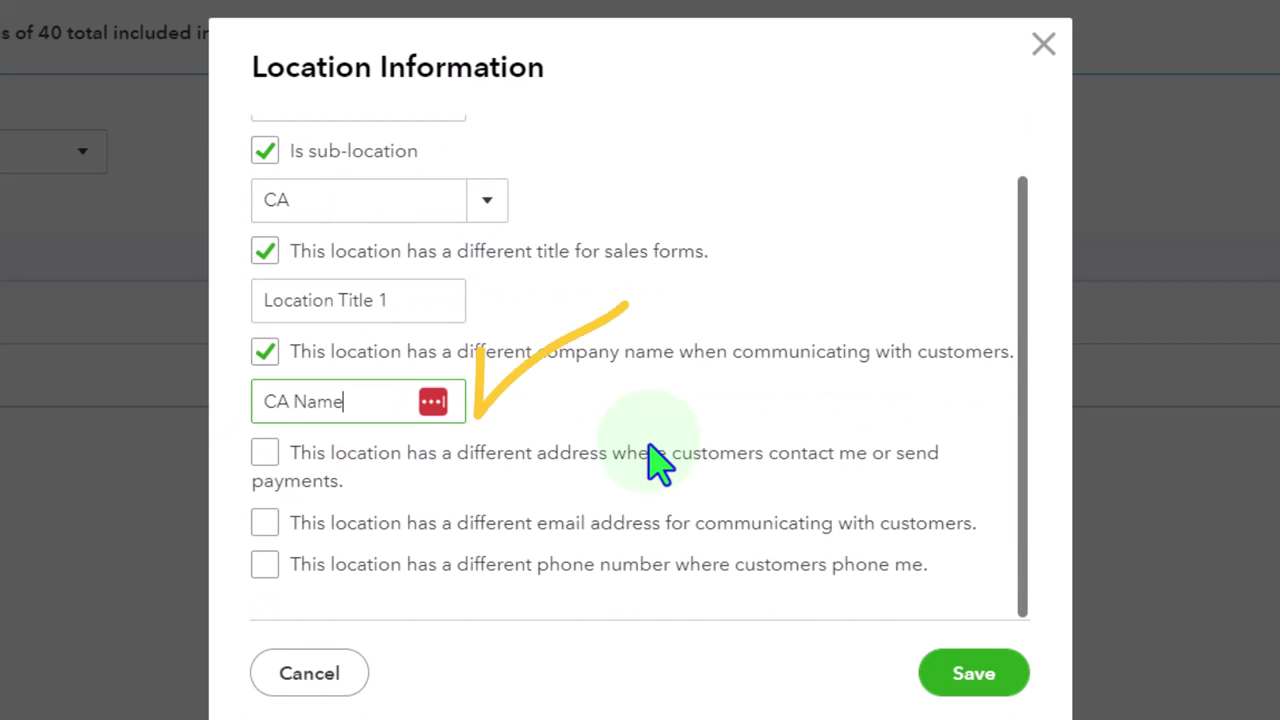
click(266, 456)
scroll(268, 470, down, 3)
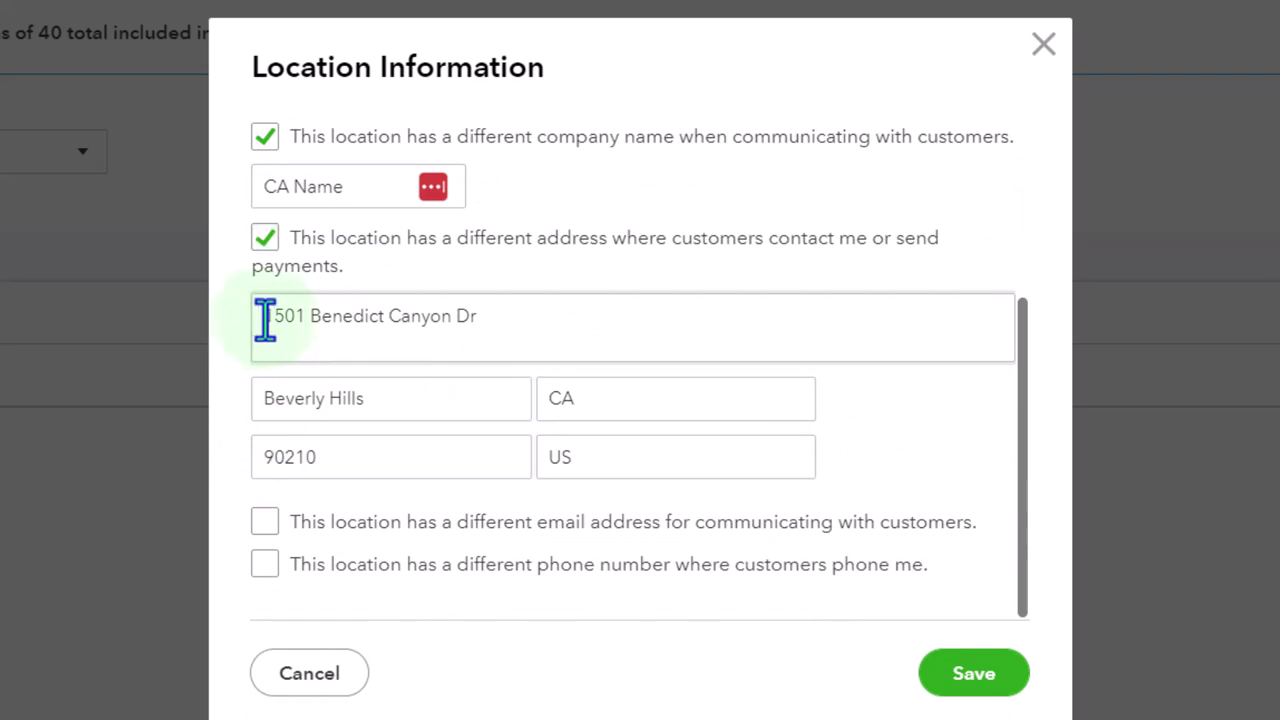
drag(263, 318, 590, 308)
text(CA )
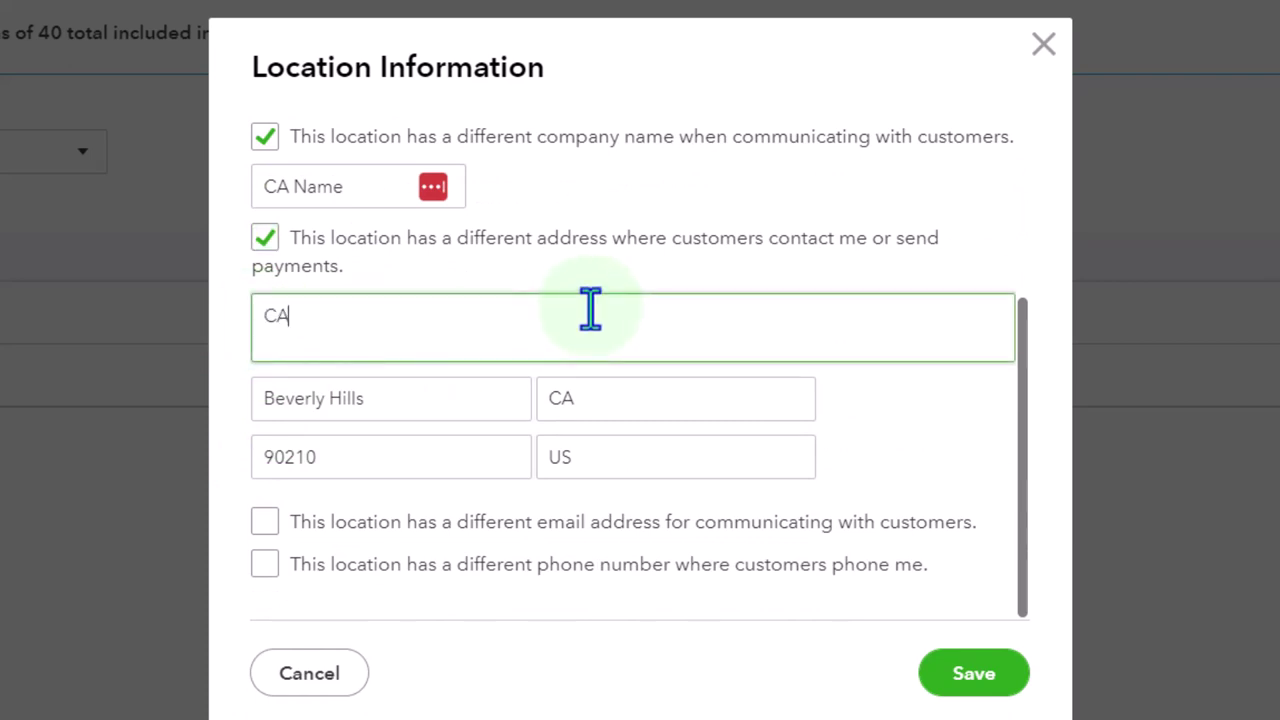
text(Address)
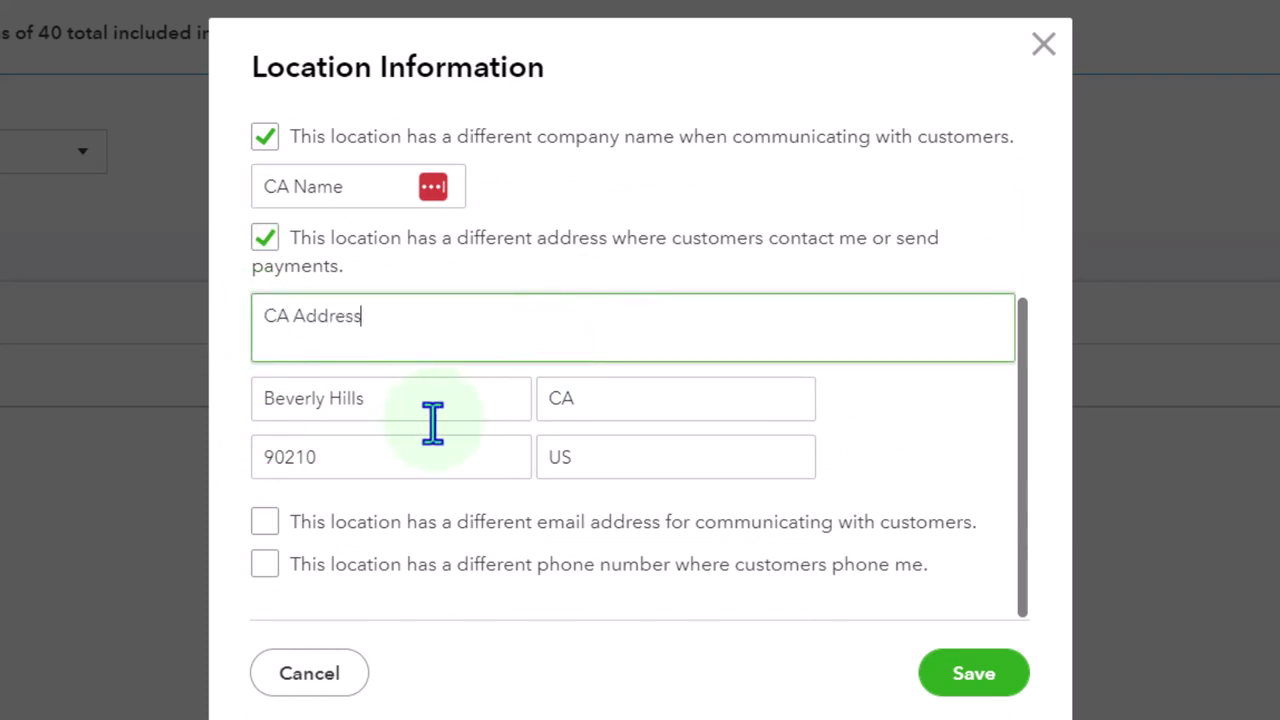
Step: Give the location a different customer email address and a different customer phone number, and save the location
click(318, 522)
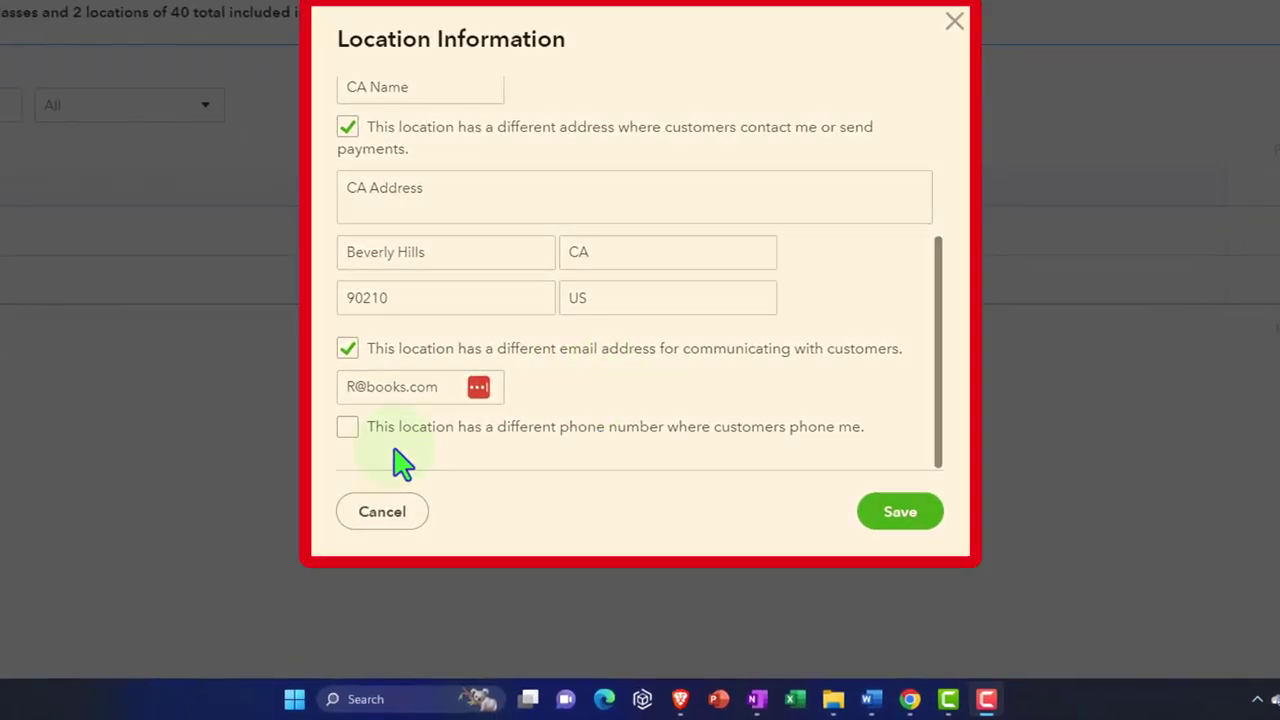
click(348, 428)
scroll(403, 443, down, 1)
click(385, 418)
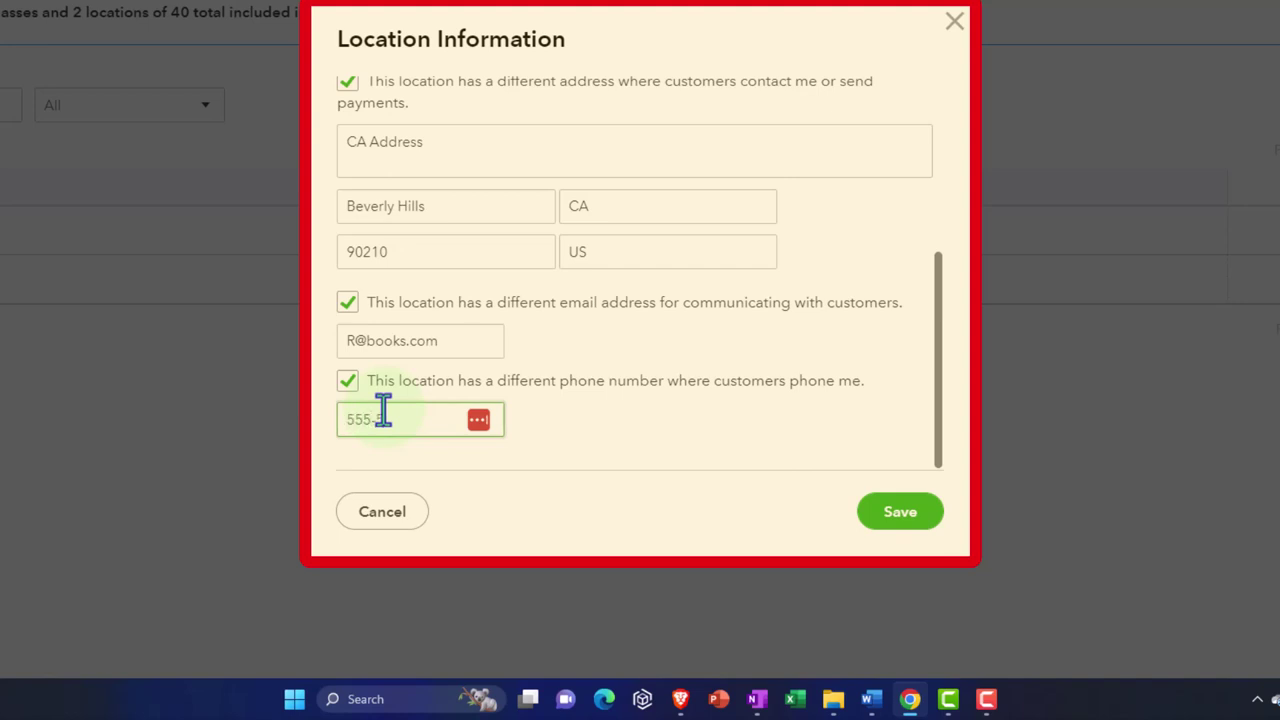
text(555-55-5555)
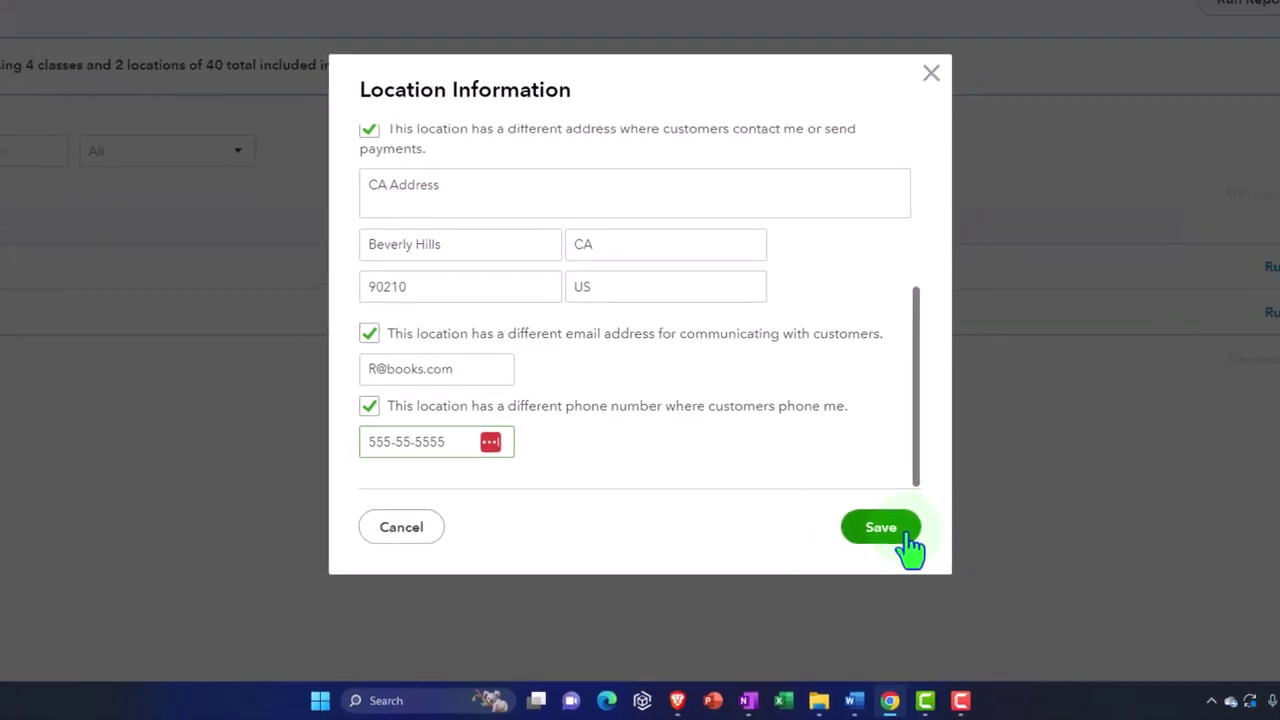
click(904, 515)
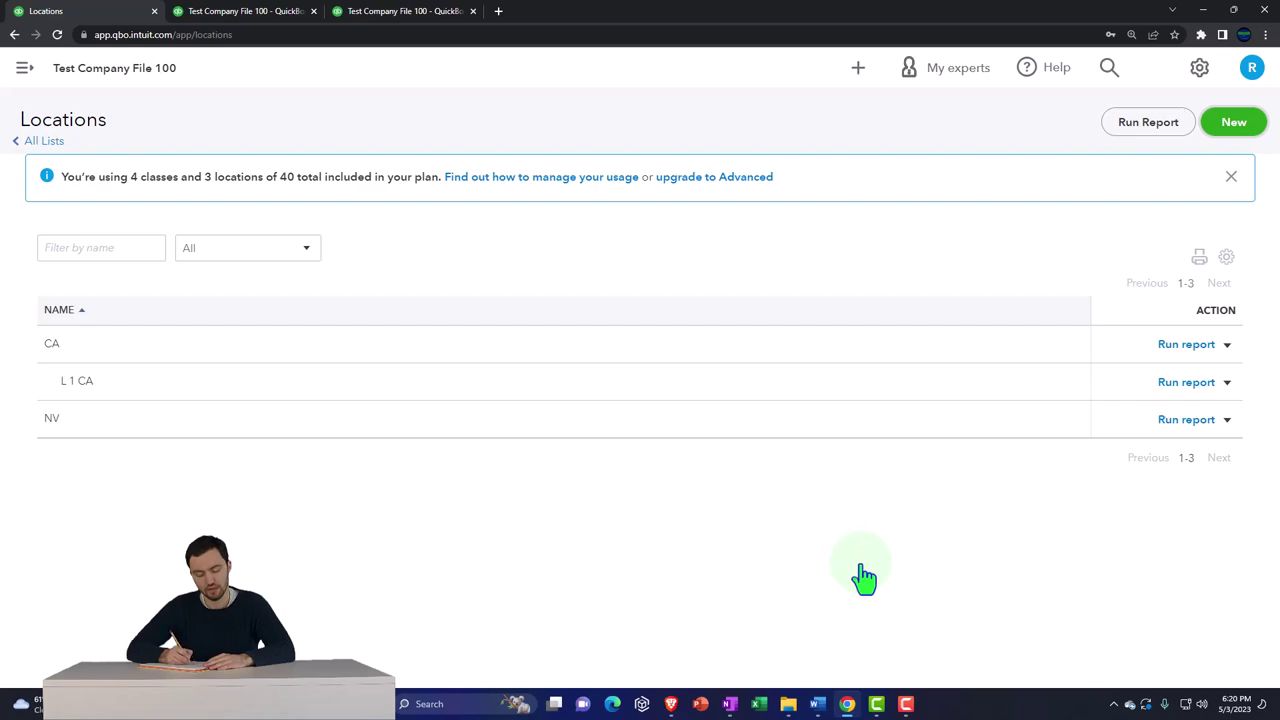
Step: Create and save another location named L c CA without making it a sub-location
click(1233, 122)
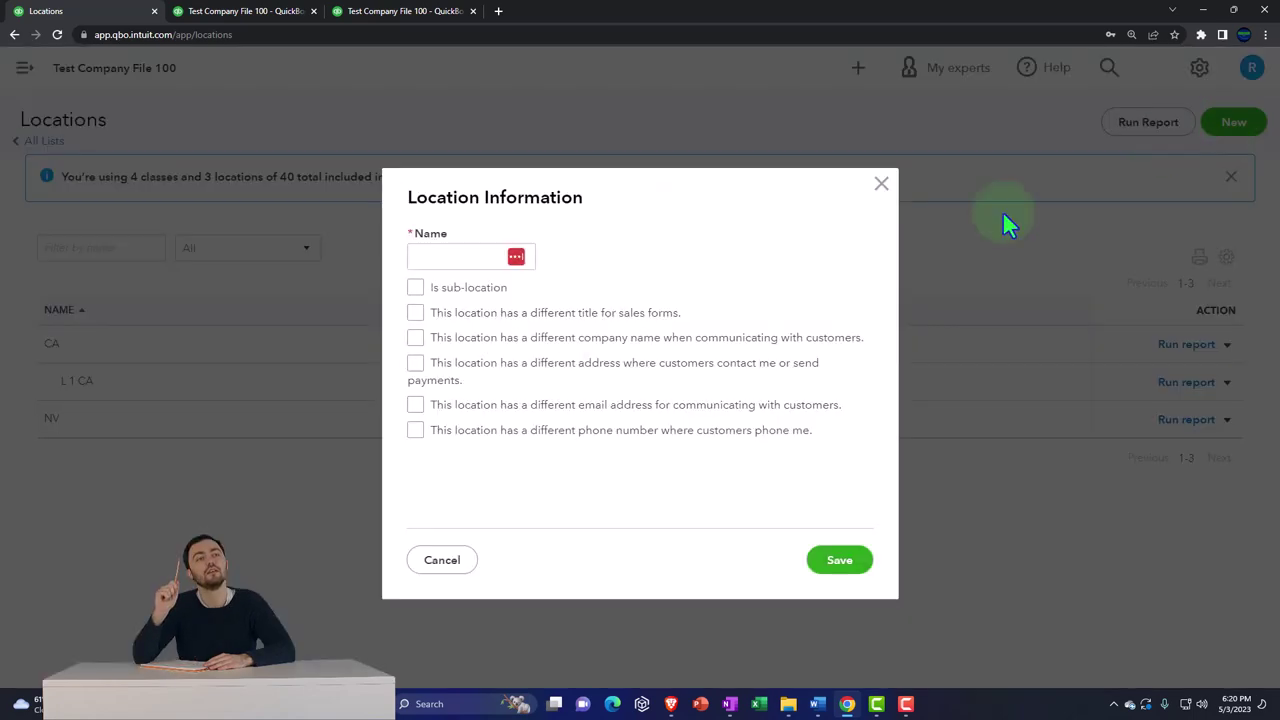
click(463, 251)
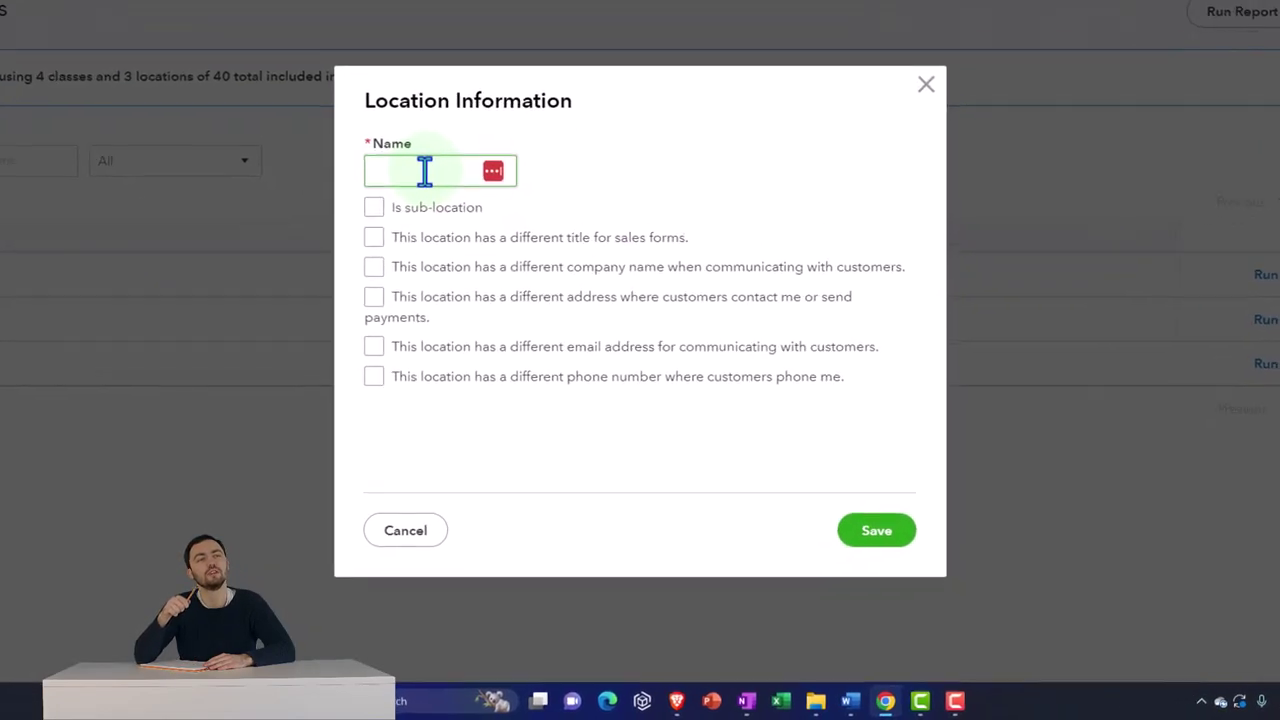
text(L c C)
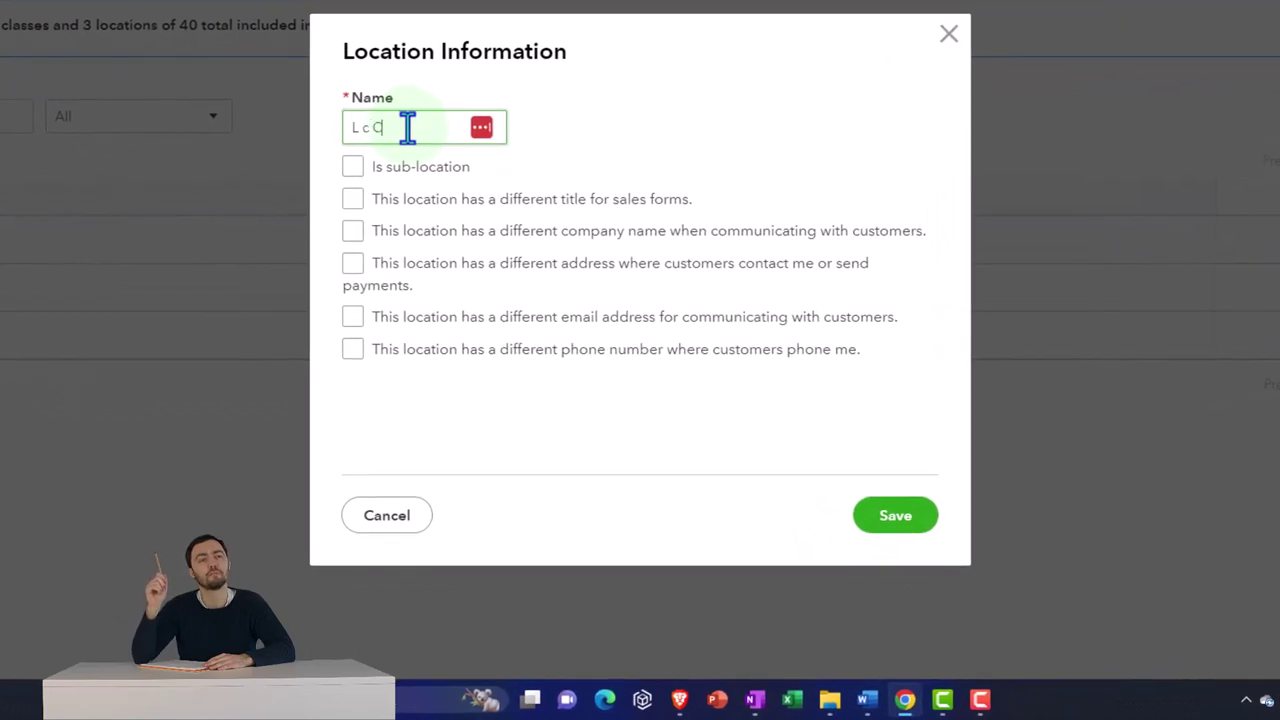
text(A)
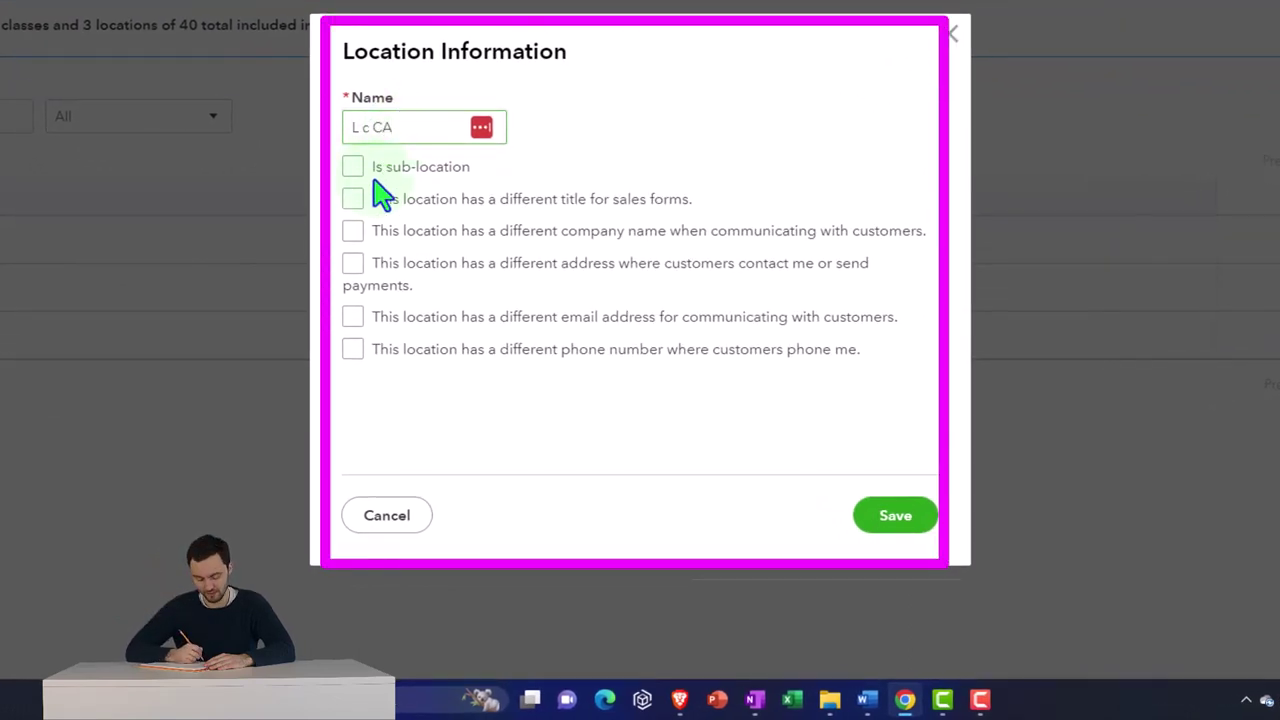
click(893, 518)
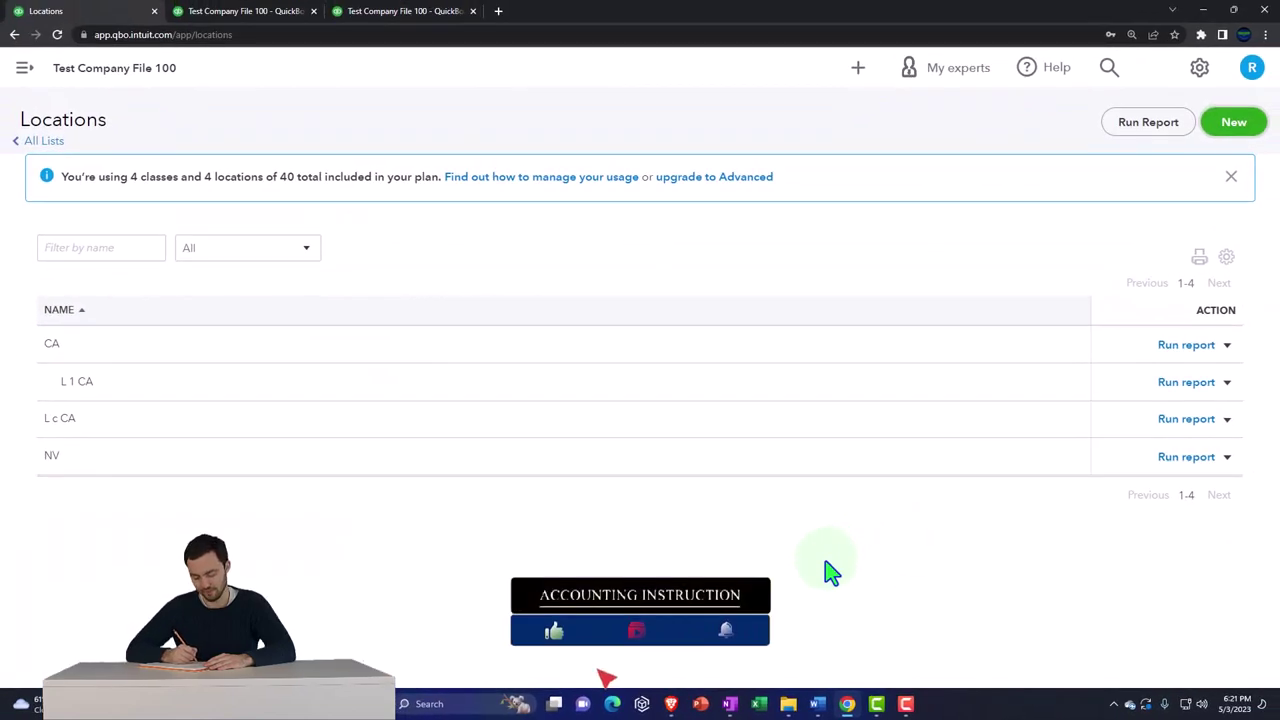
Step: Start a new invoice for Customer 1
click(24, 67)
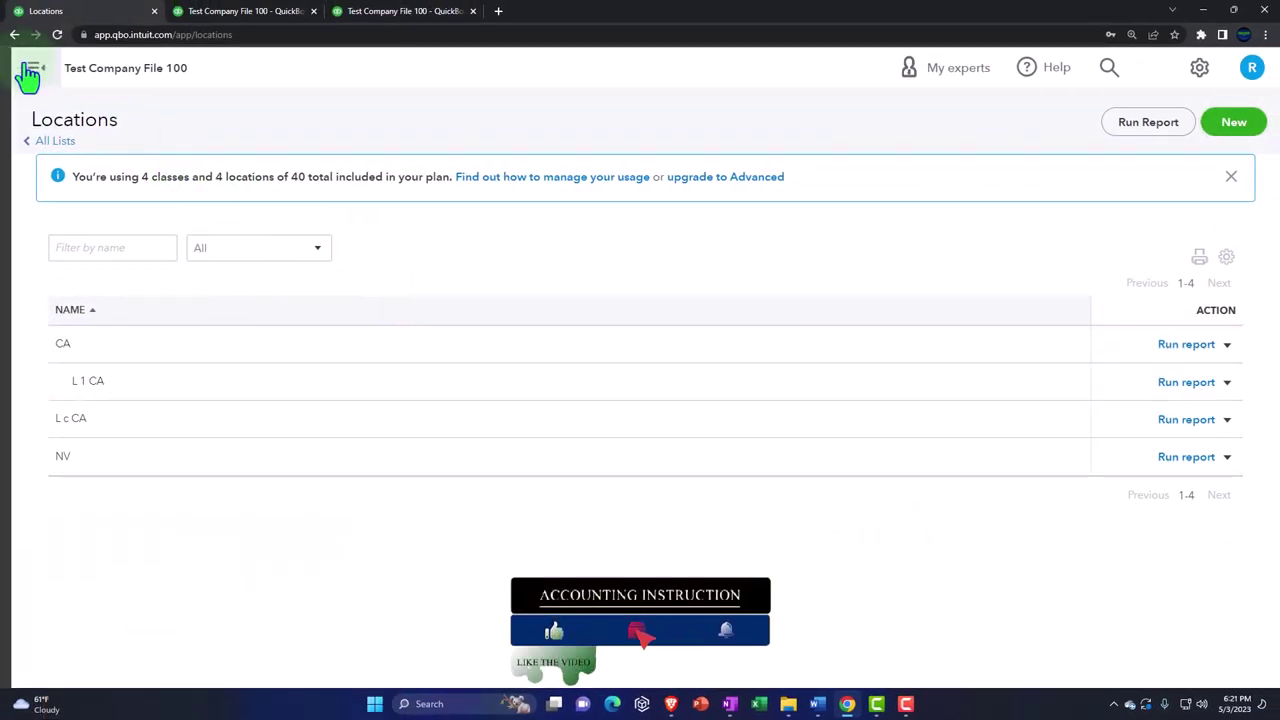
click(78, 127)
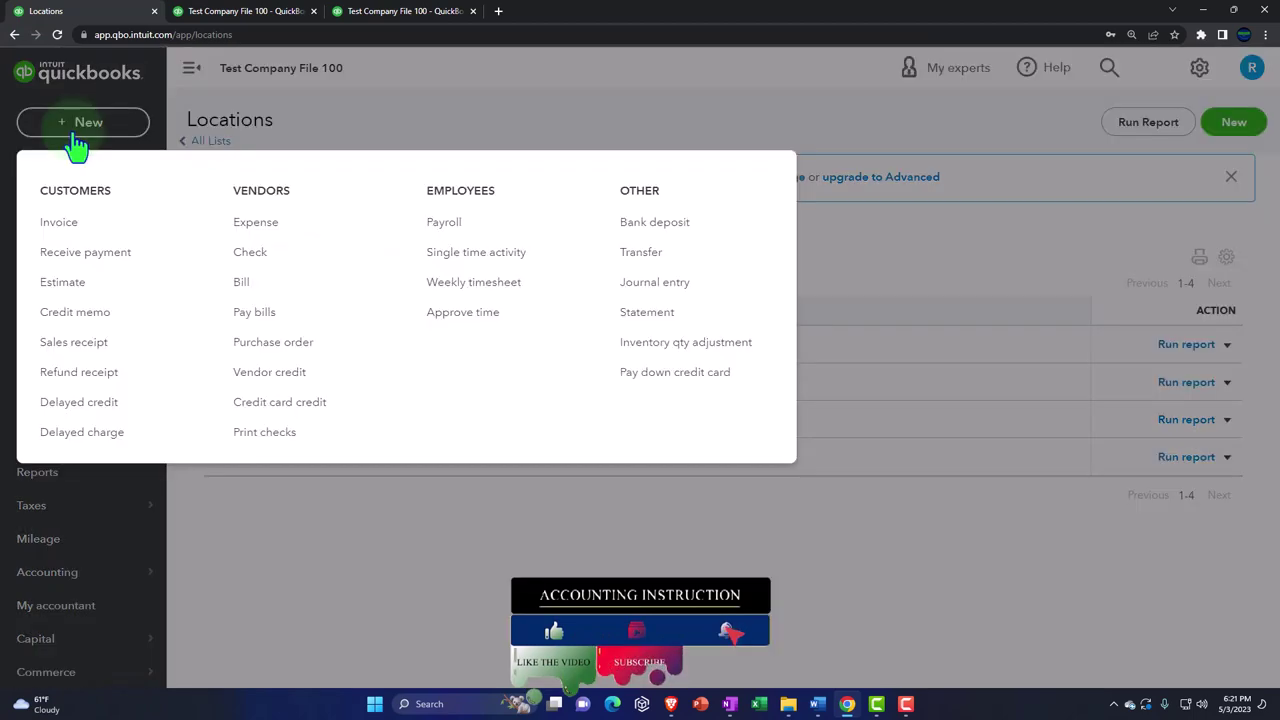
click(60, 224)
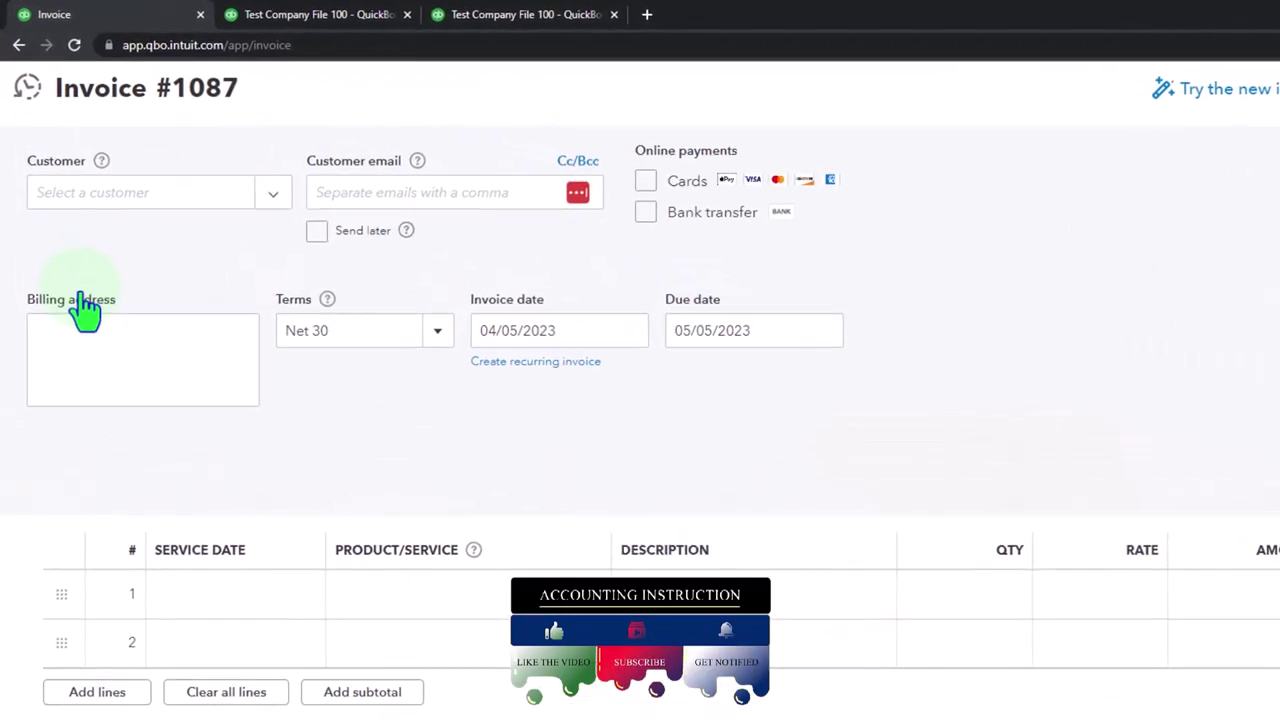
click(276, 196)
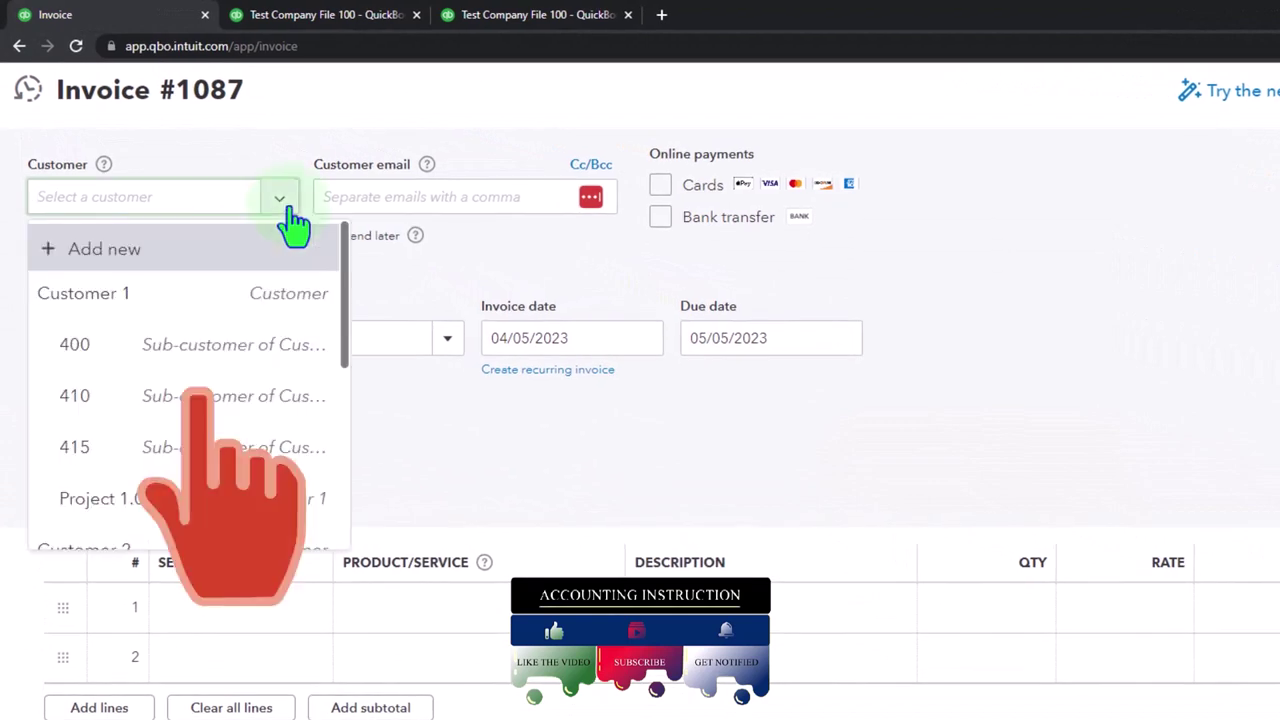
click(198, 296)
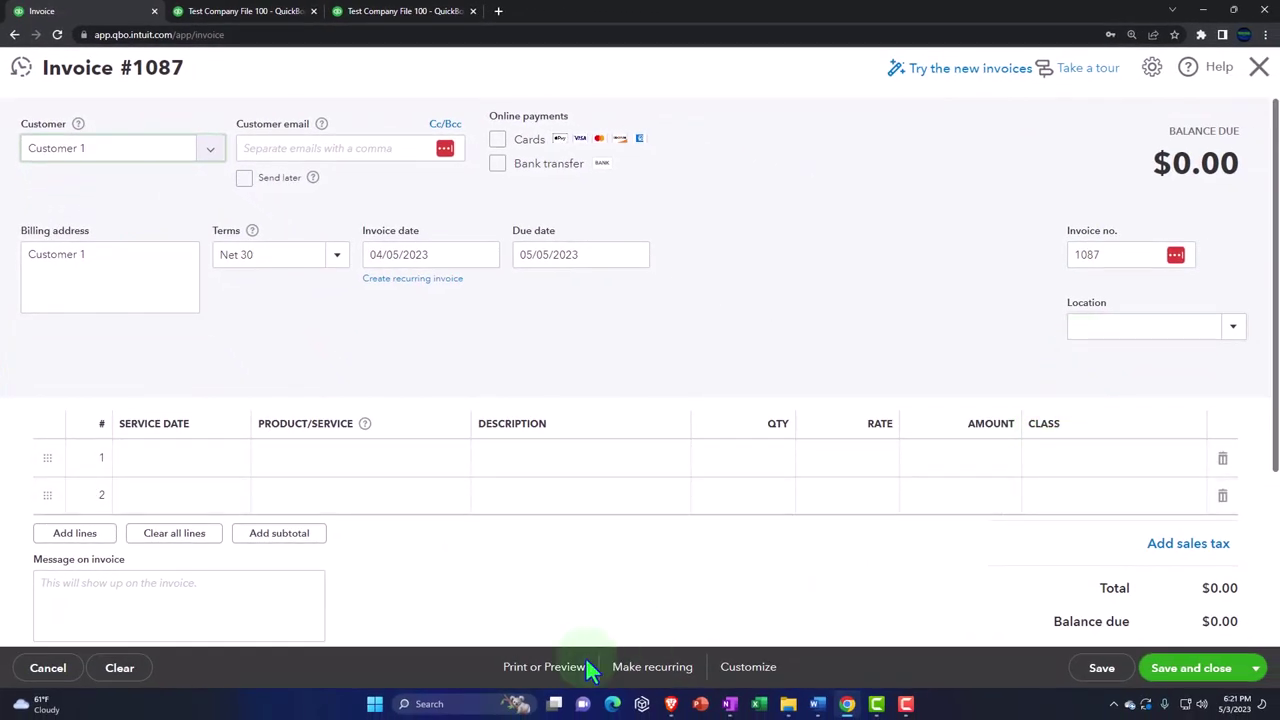
Step: Open the print preview of the invoice without a location, check its header contact details and invoice lines, and close it
click(555, 678)
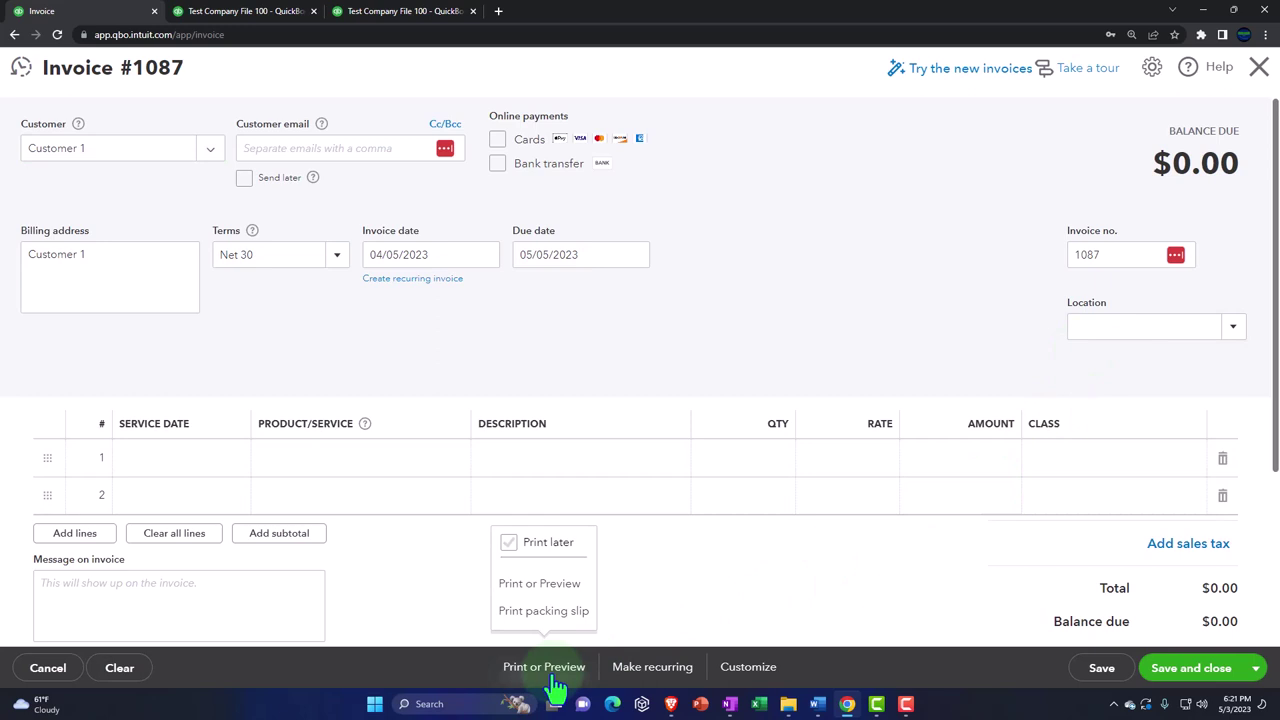
click(541, 588)
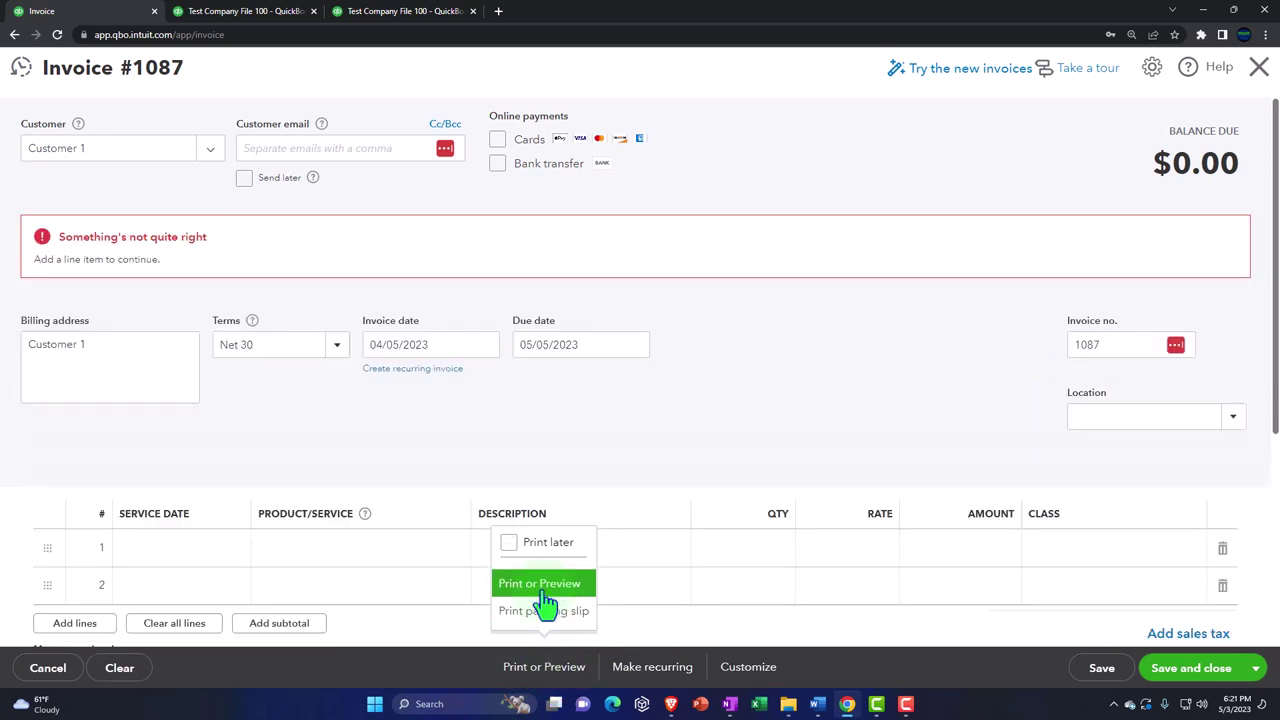
click(545, 590)
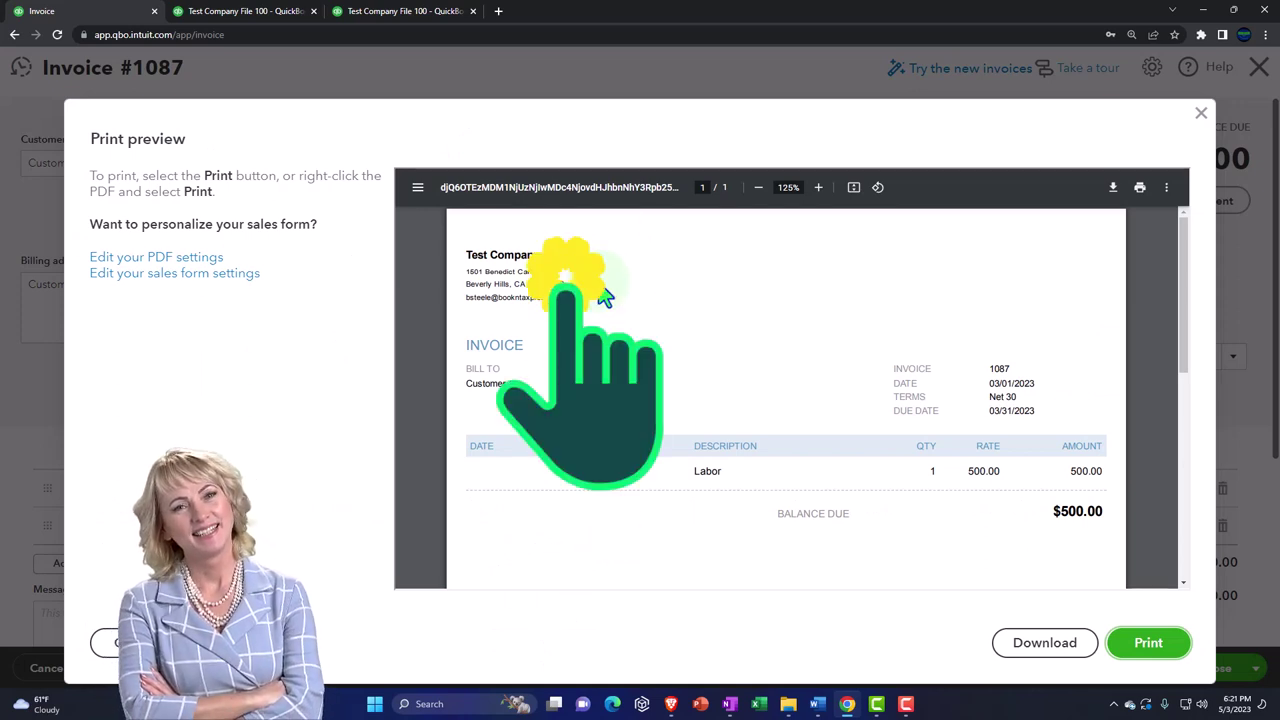
scroll(612, 322, down, 2)
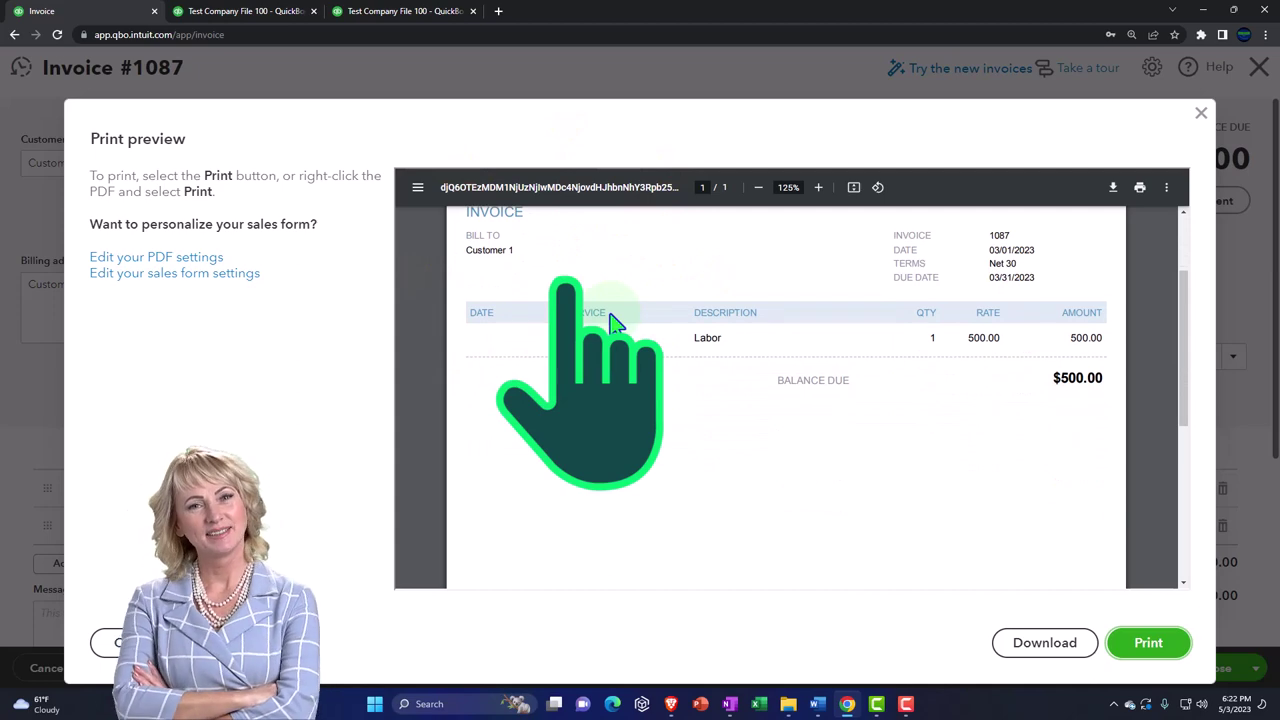
scroll(610, 322, down, 2)
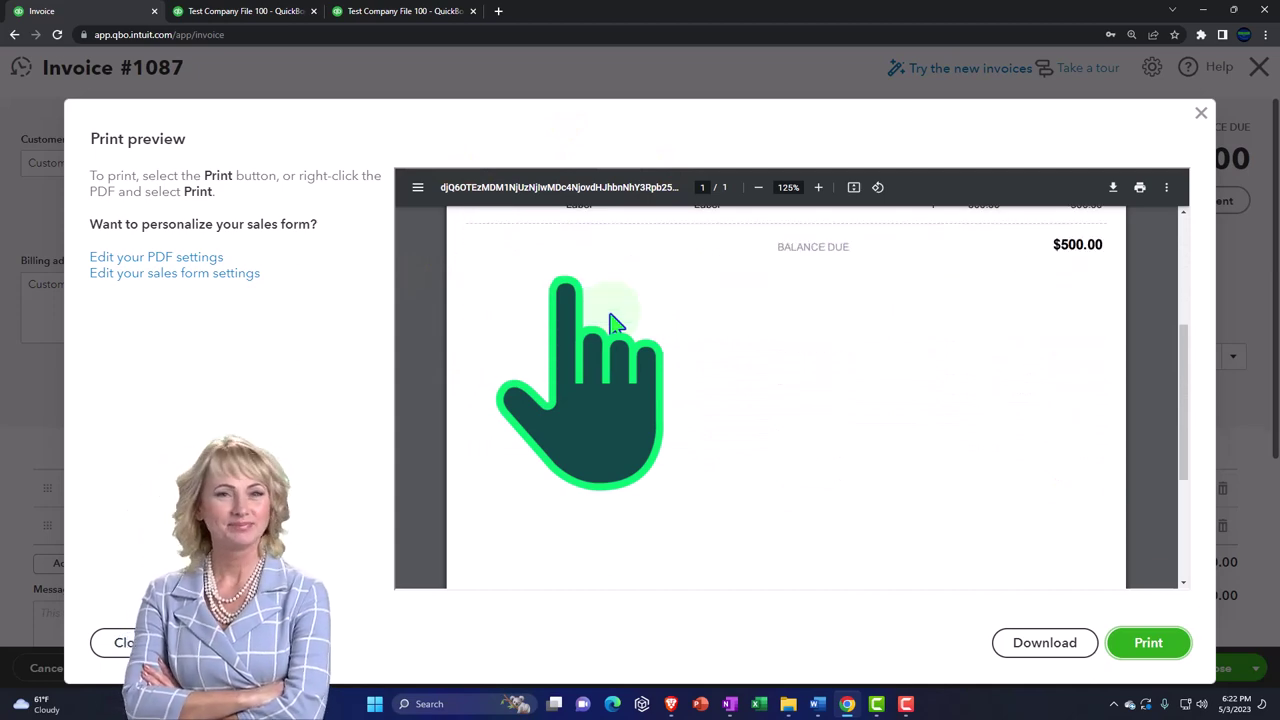
click(1201, 114)
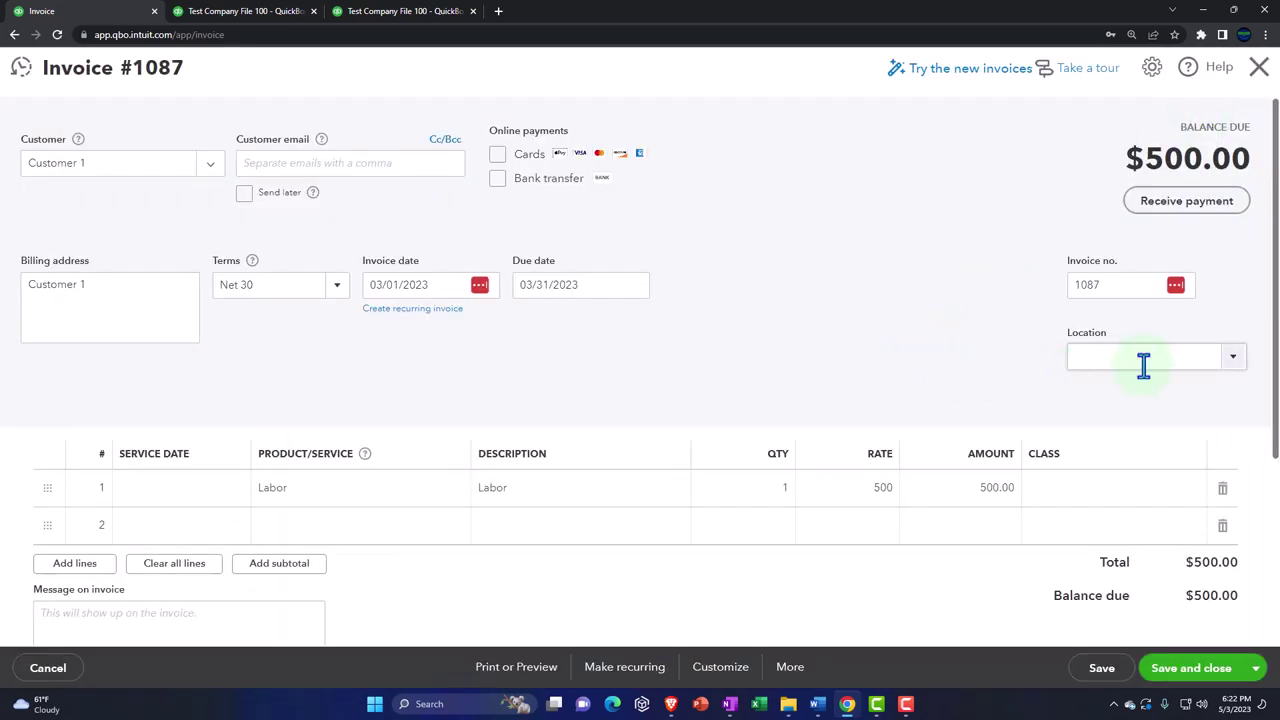
Step: Assign the invoice to sub-location L 1 CA and check the header contact details in its print preview
click(1232, 357)
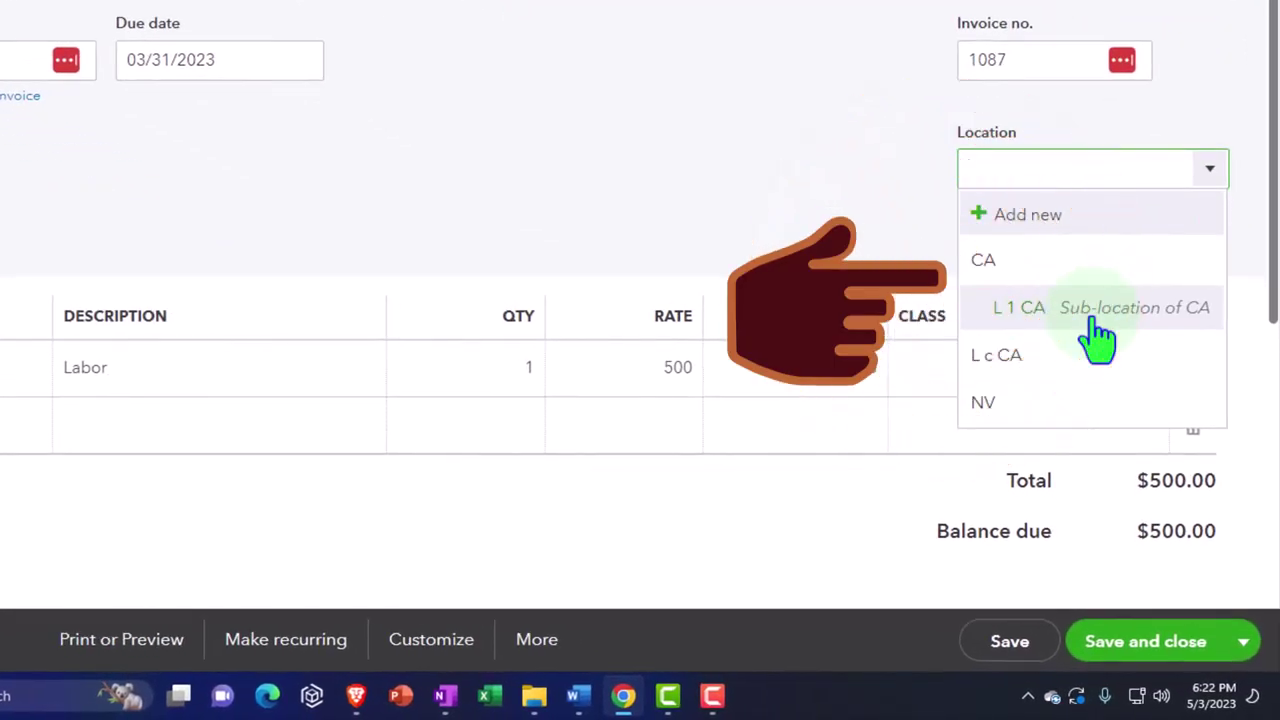
click(1098, 310)
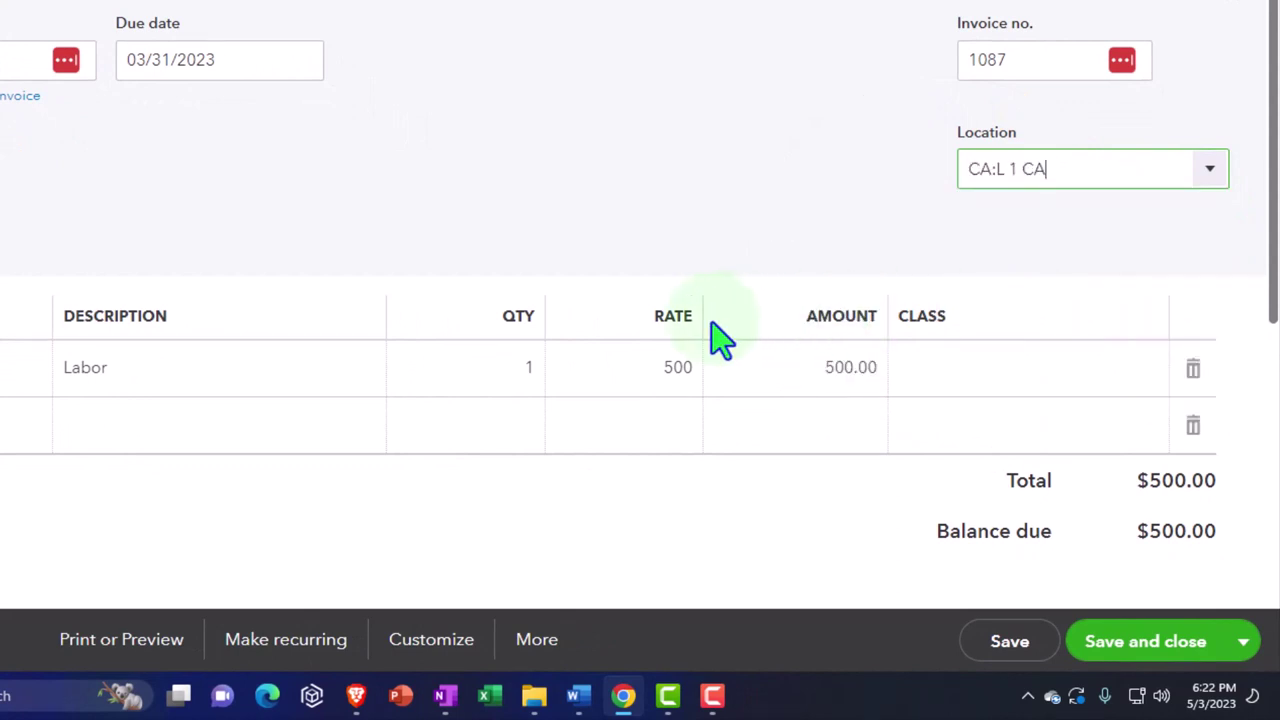
click(104, 645)
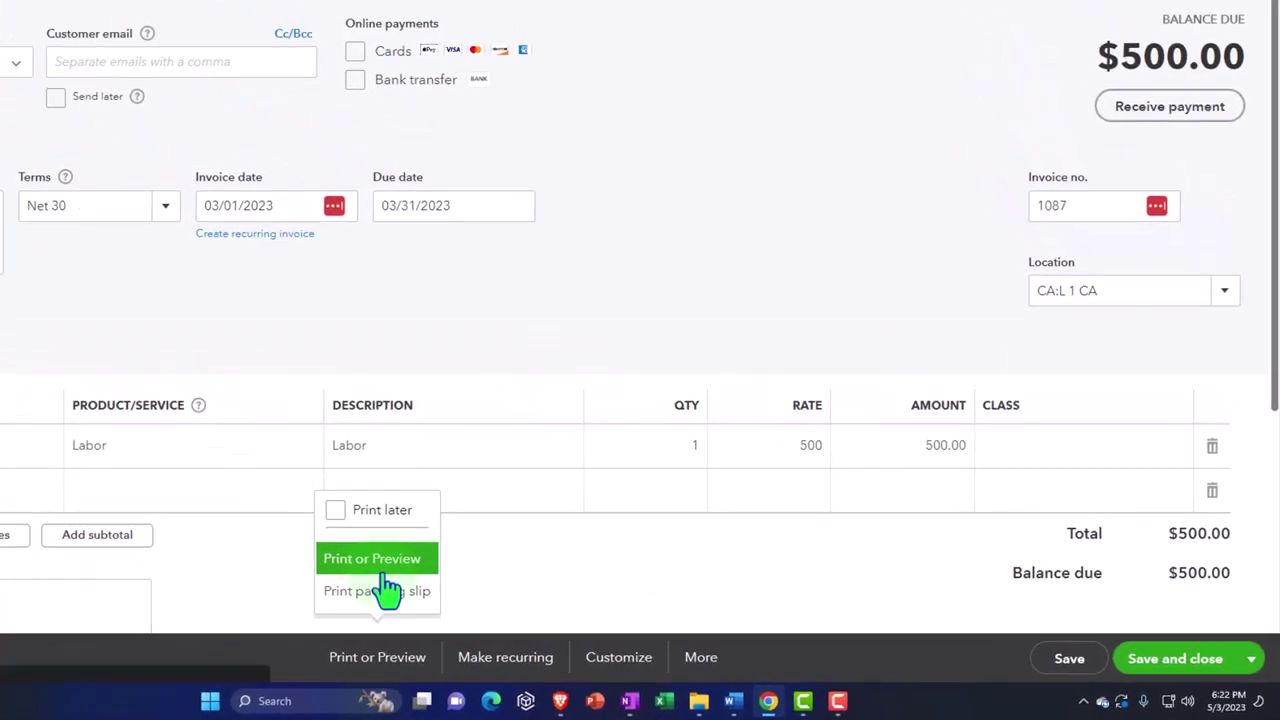
click(384, 570)
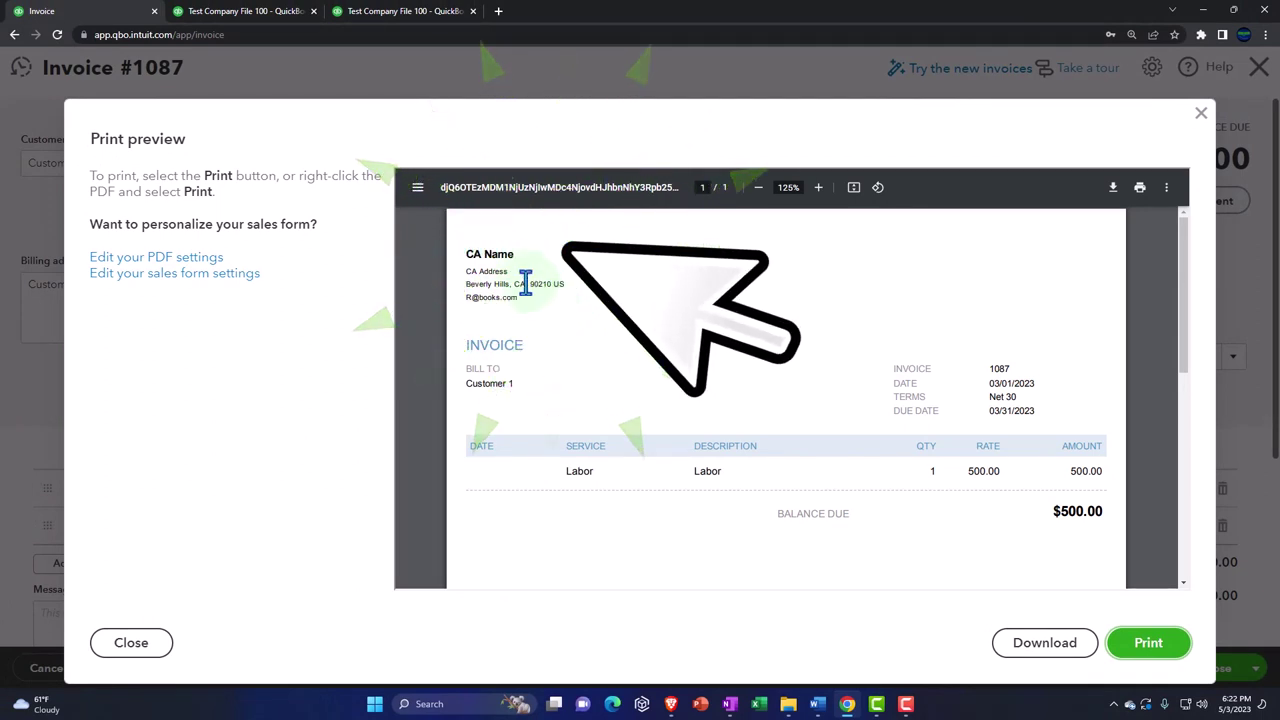
click(1200, 114)
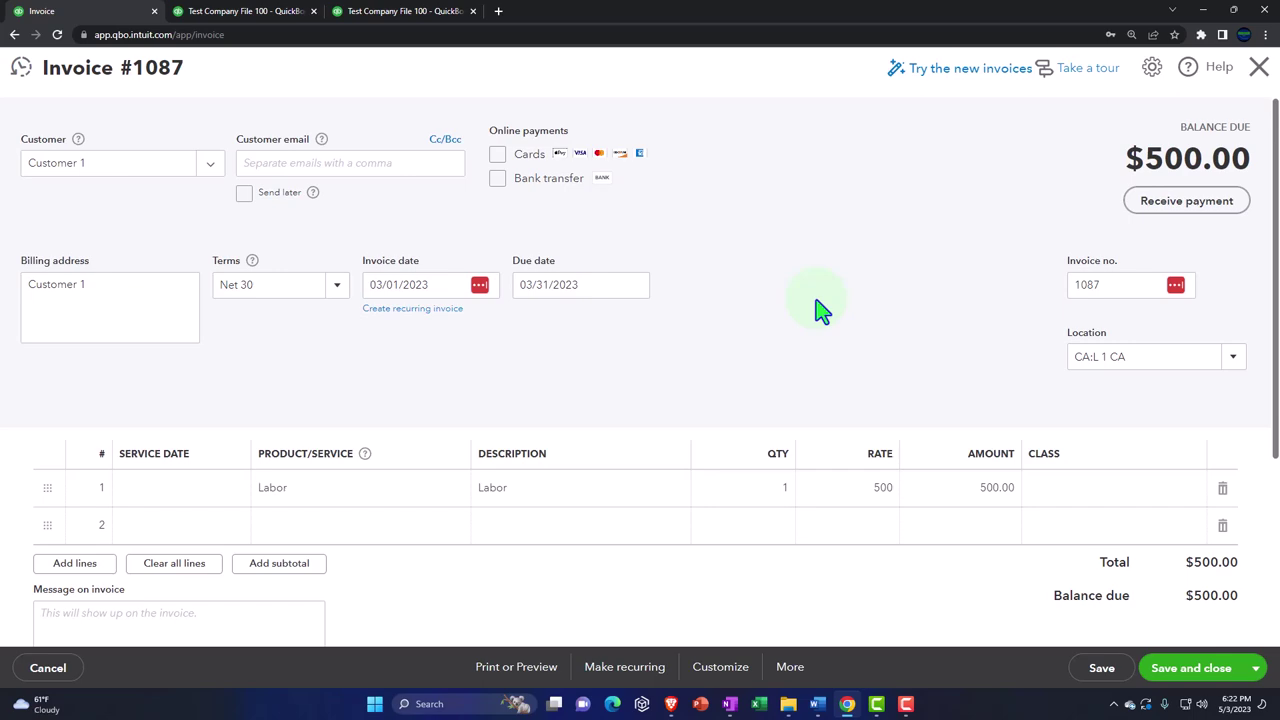
Step: Look at the Profit and Loss report by classes, return to the invoice, and save and close it
click(420, 11)
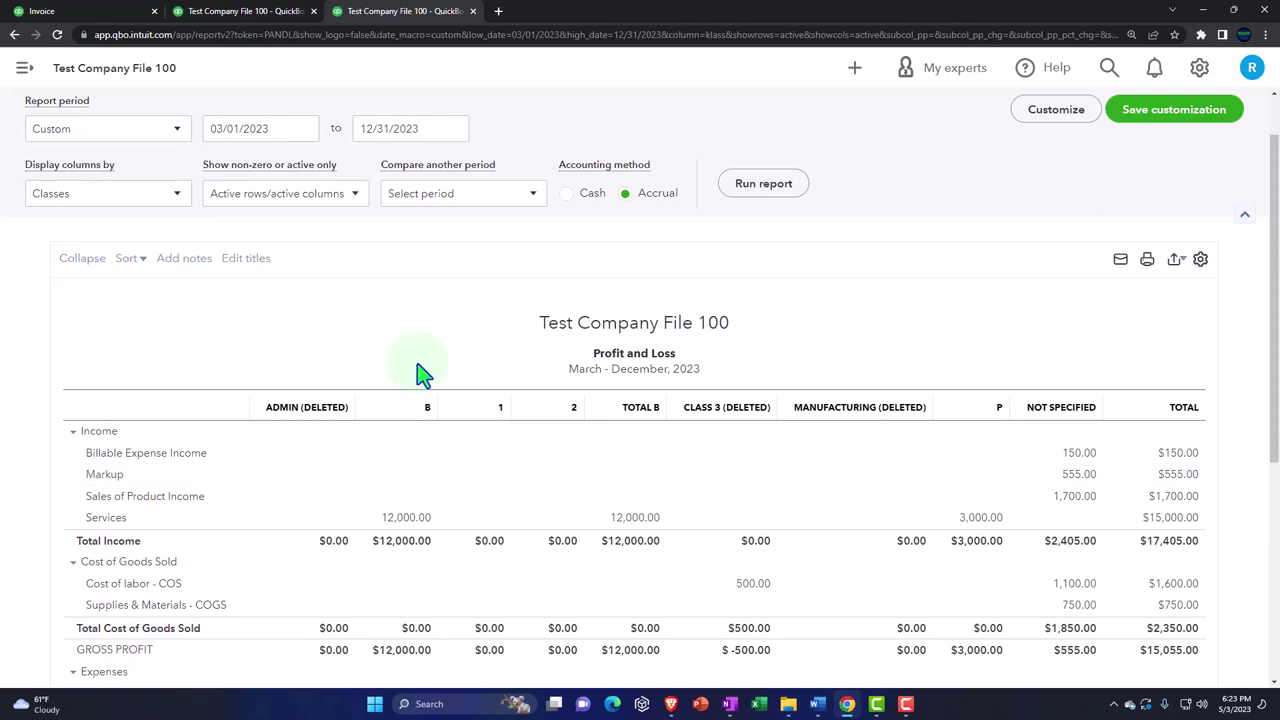
click(95, 11)
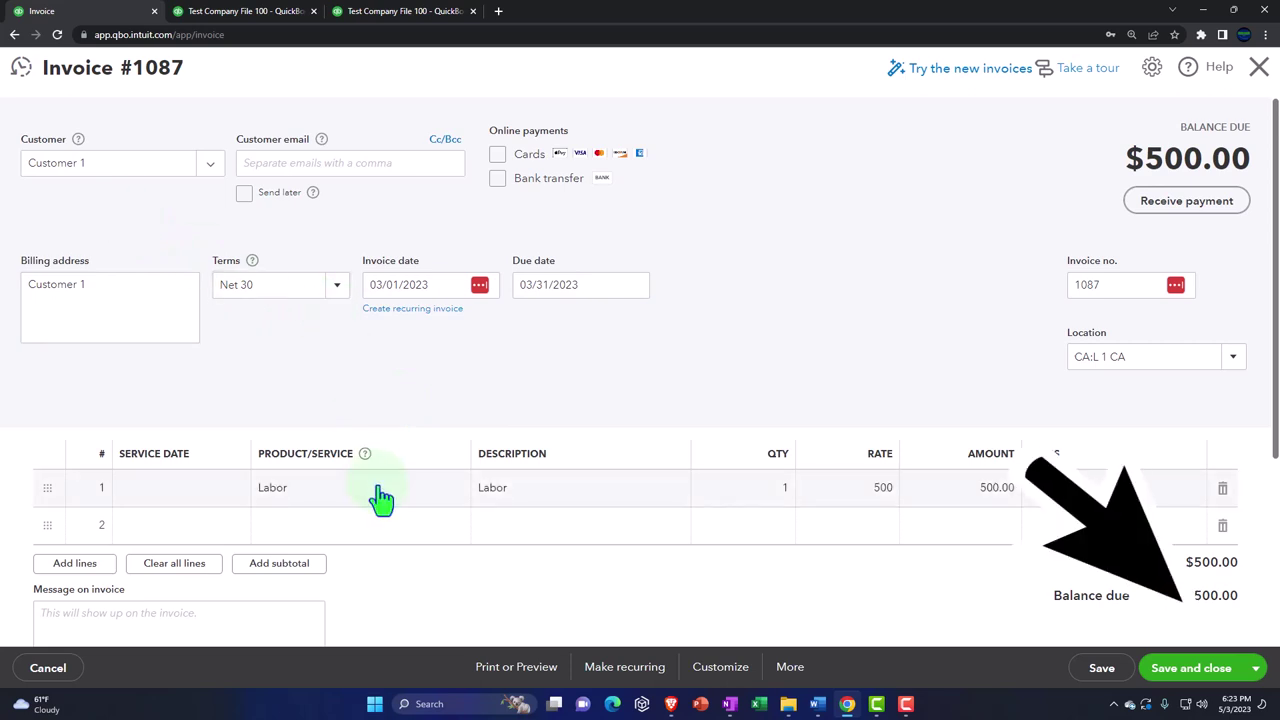
click(1198, 680)
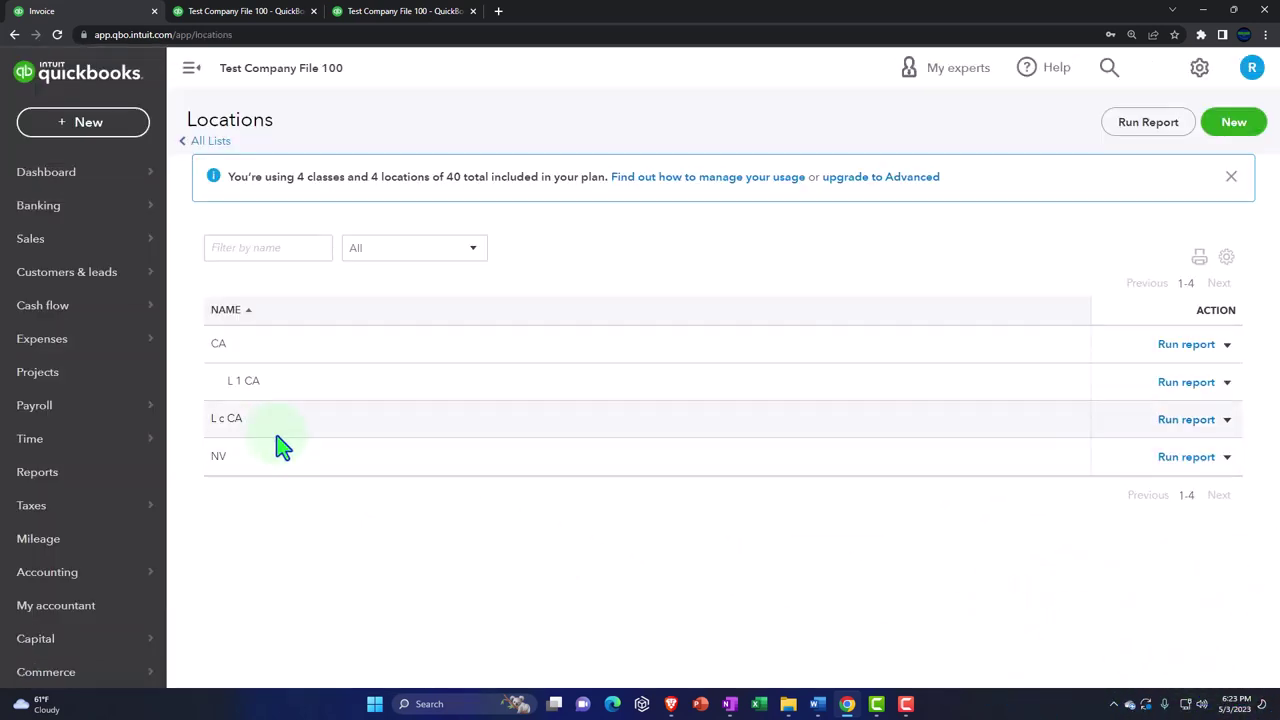
Step: Edit location L c CA to make it a sub-location of CA and save it
click(1227, 420)
click(1135, 448)
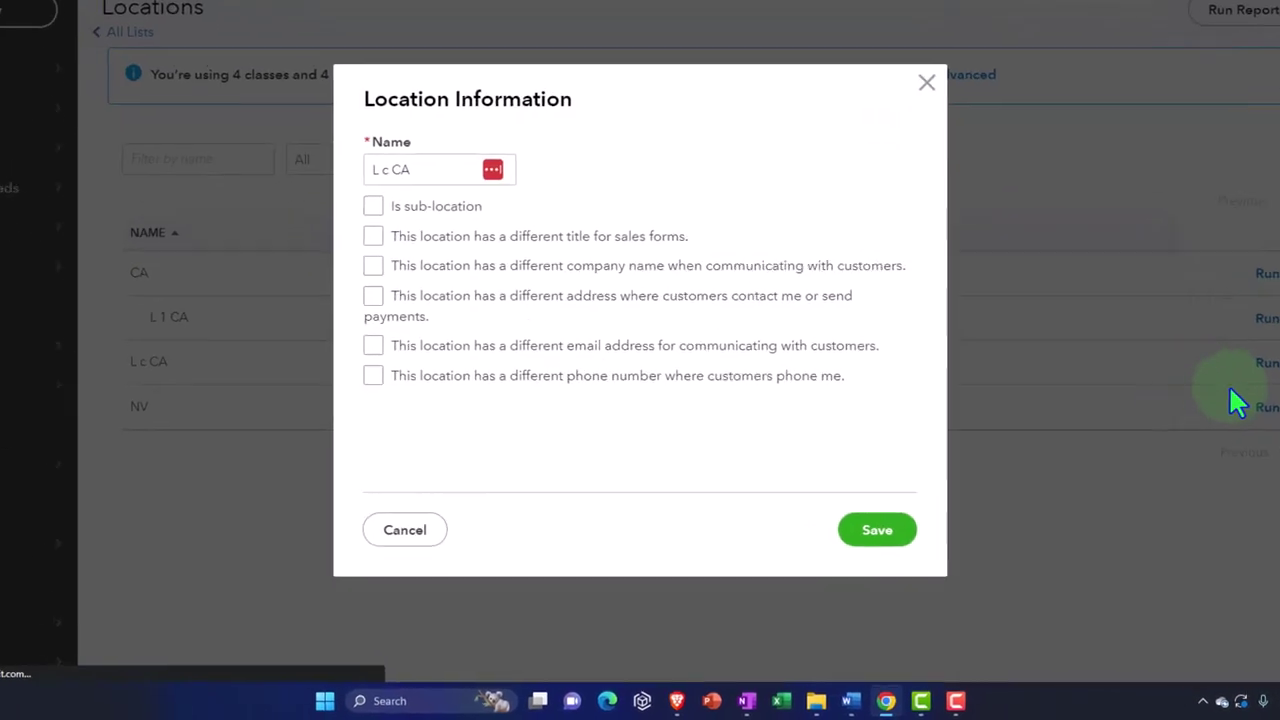
click(352, 166)
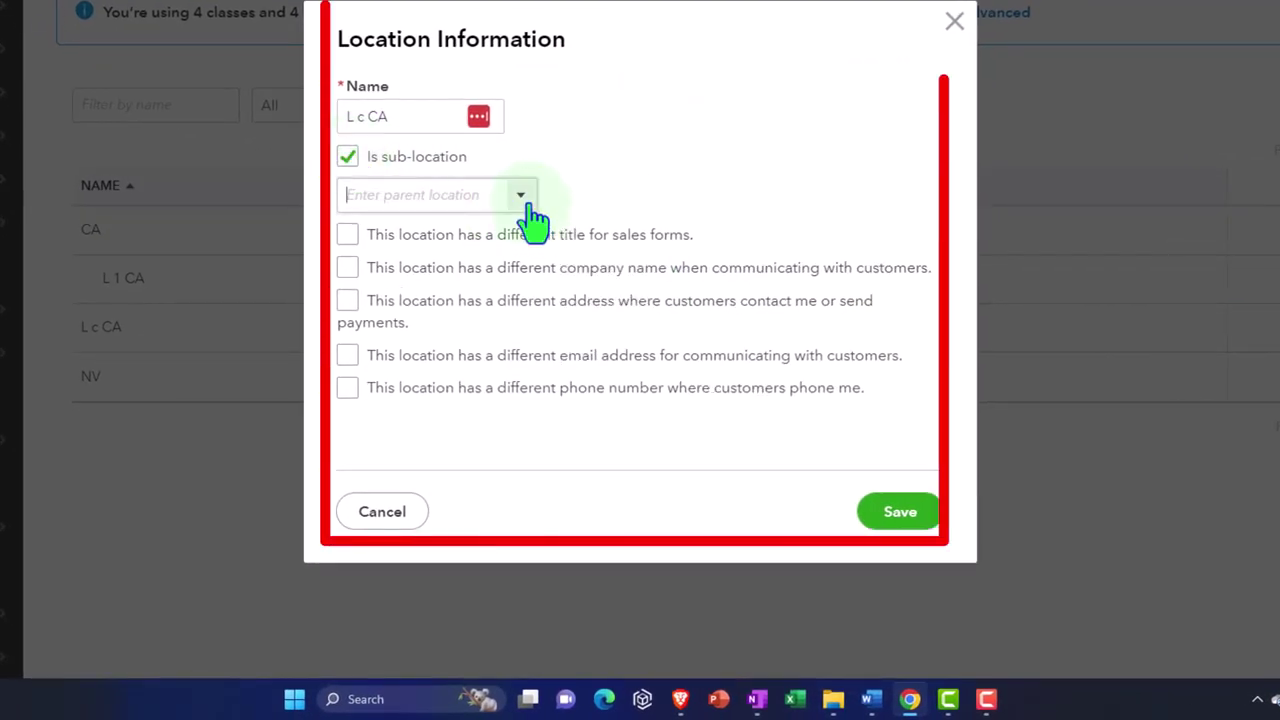
click(522, 205)
click(408, 238)
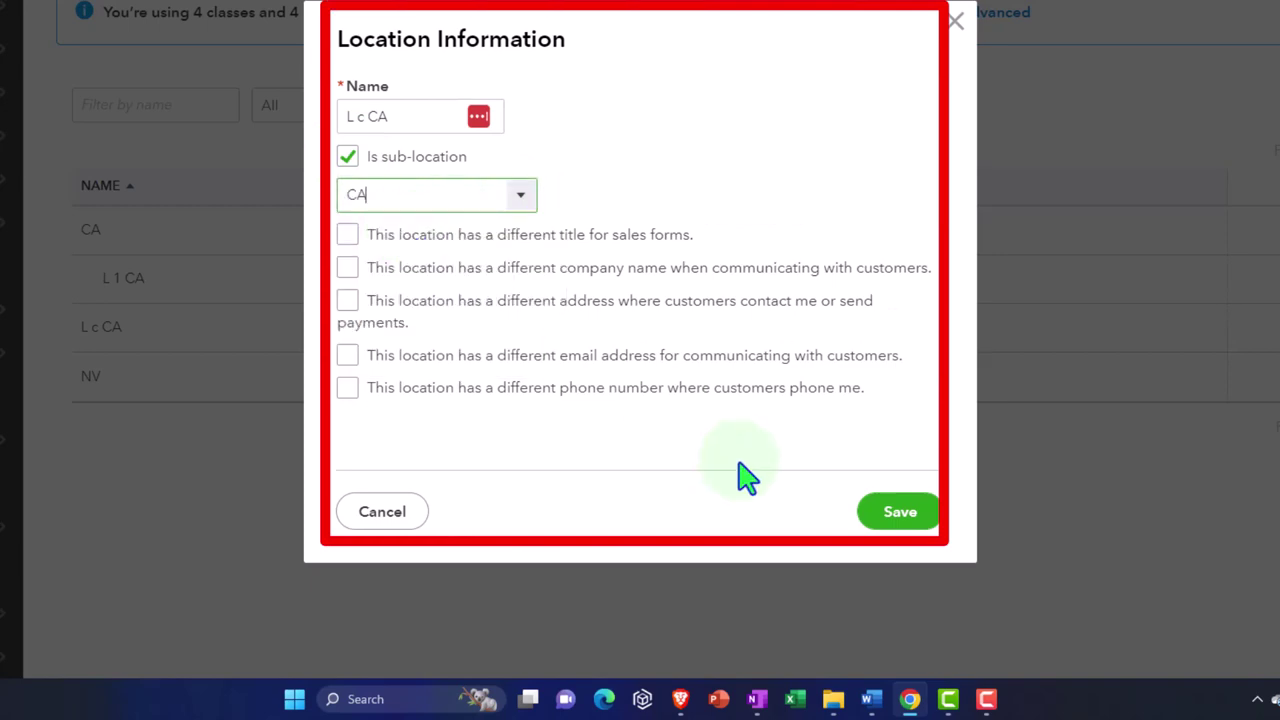
click(893, 518)
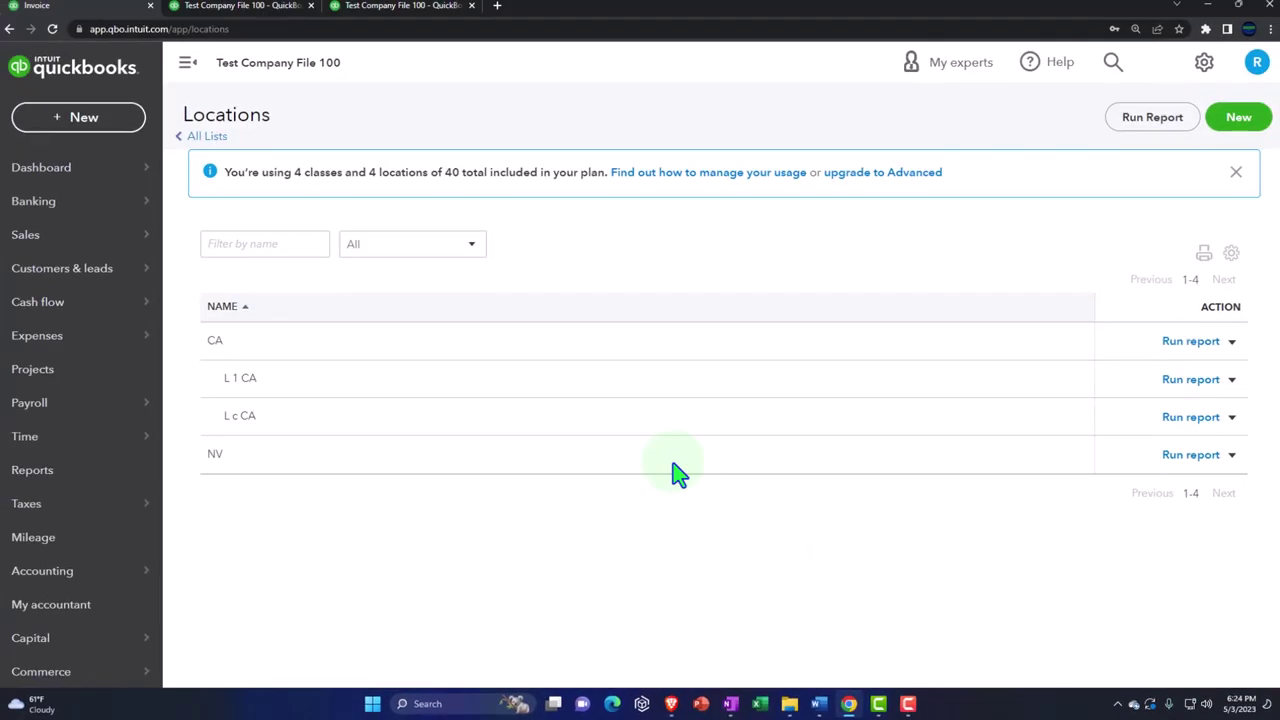
Step: Refresh the Profit and Loss report, change its end date to 03/31/2023, and run it again
click(372, 14)
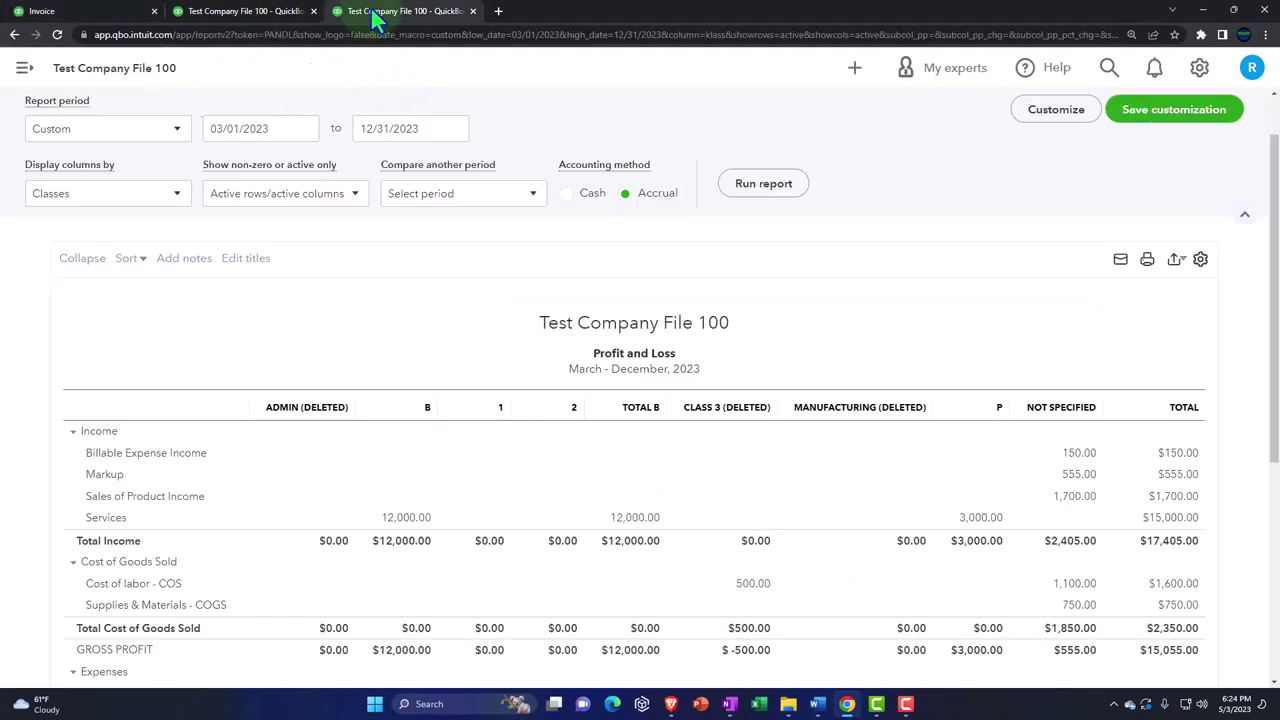
click(763, 188)
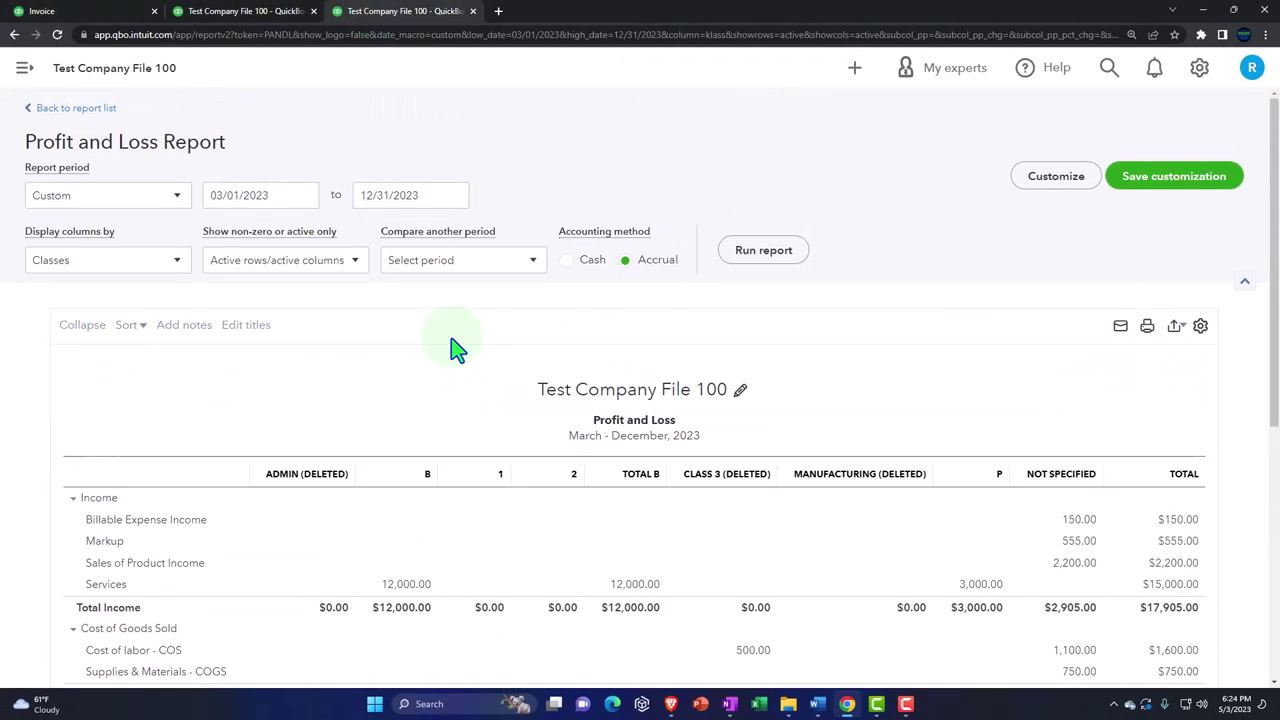
click(410, 196)
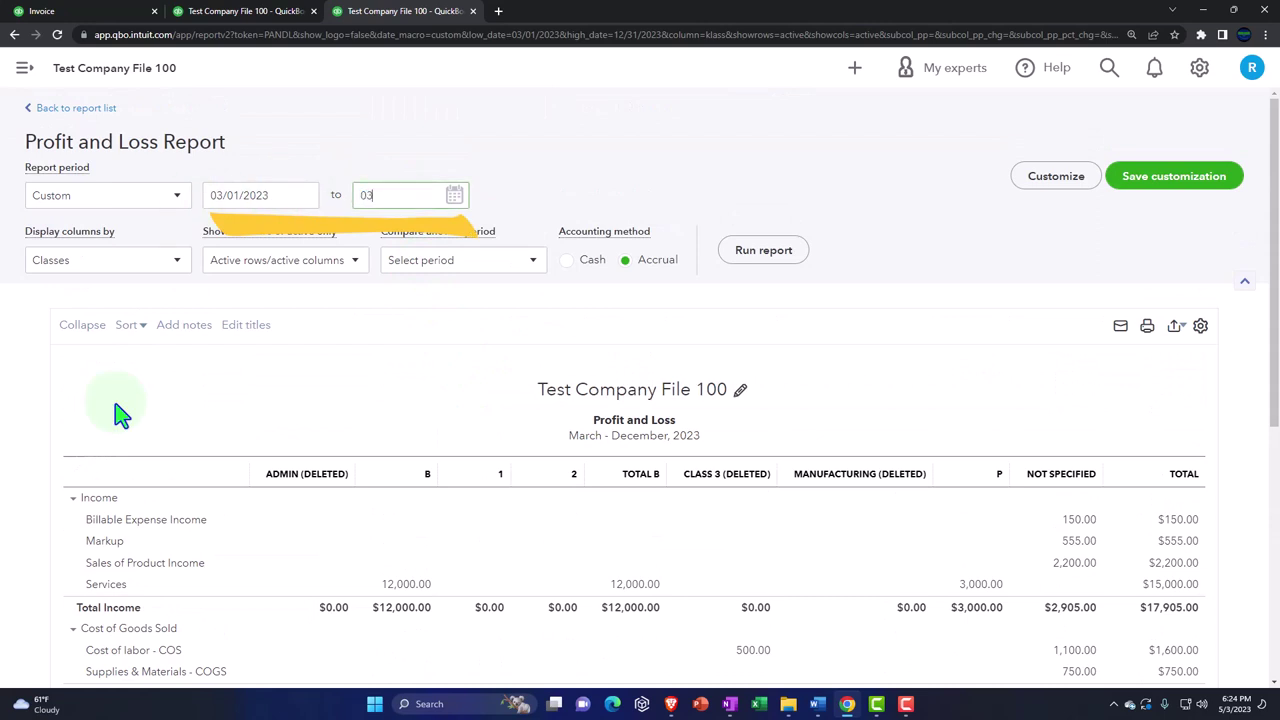
text(03/31/2023)
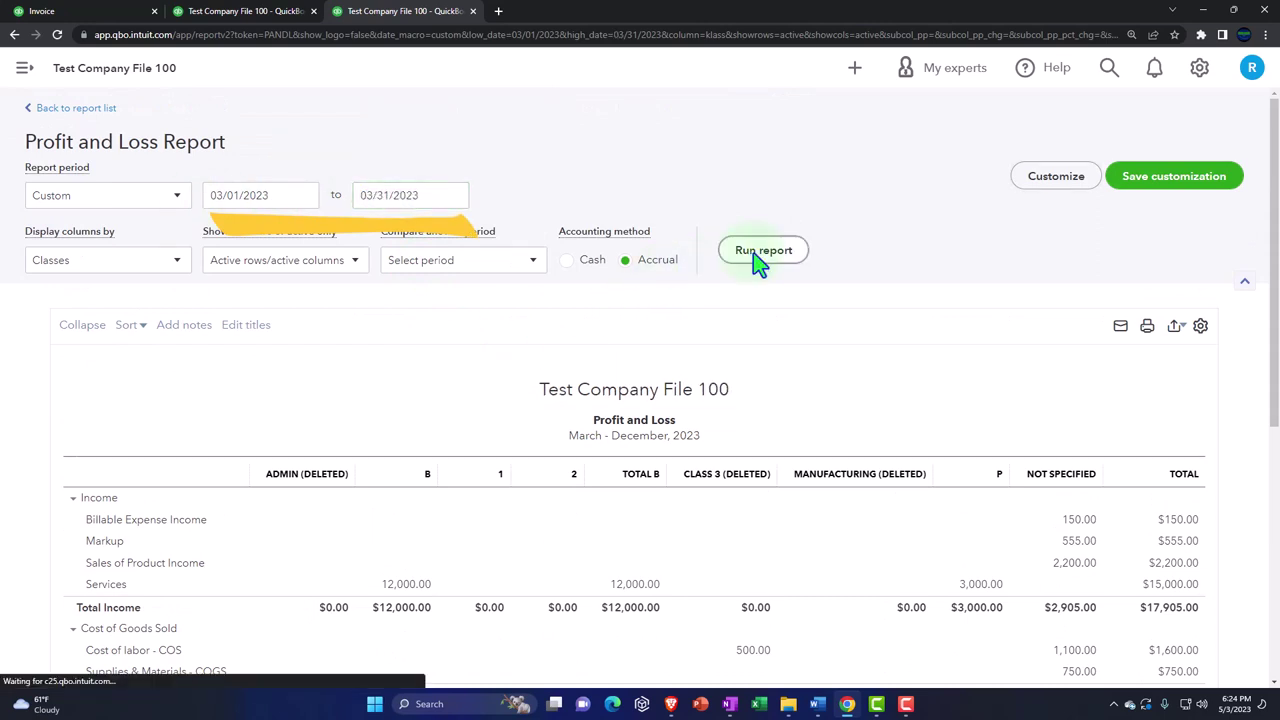
click(755, 255)
scroll(808, 455, down, 1)
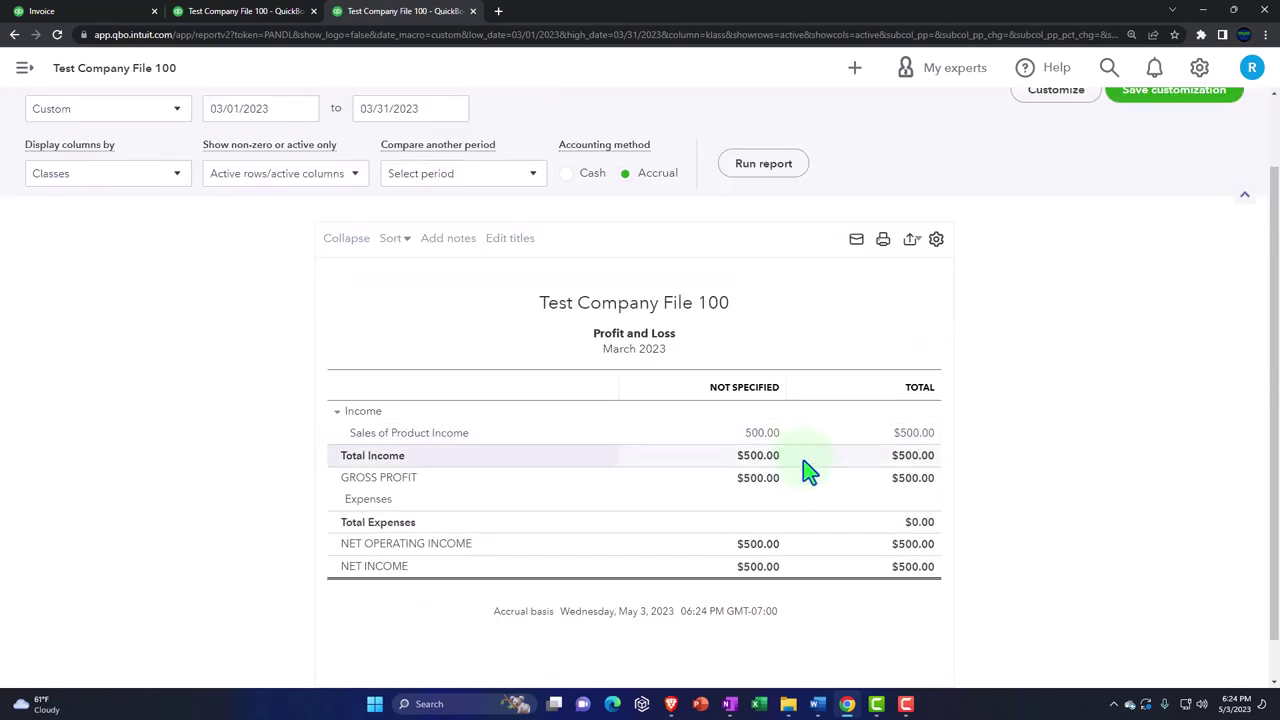
Step: Display the Profit and Loss columns by Locations, run the report, and examine the amounts under CA and L 1 CA
click(178, 180)
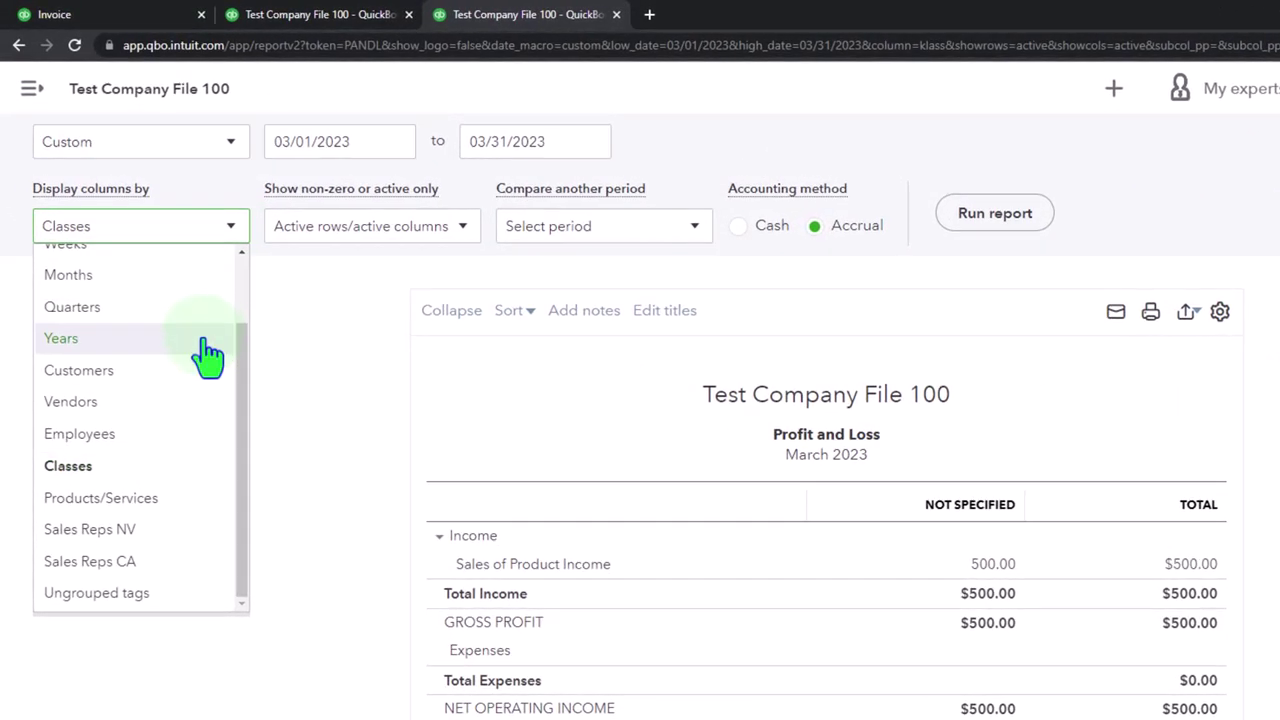
scroll(208, 345, up, 1)
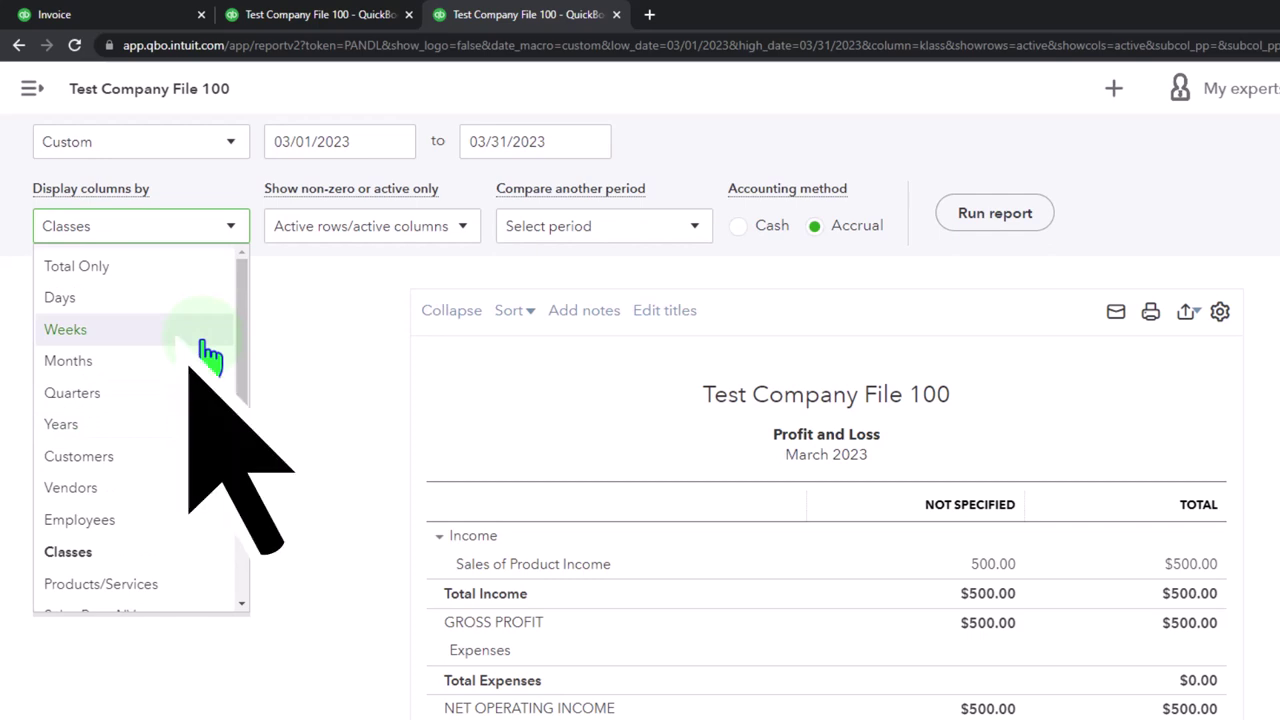
click(185, 360)
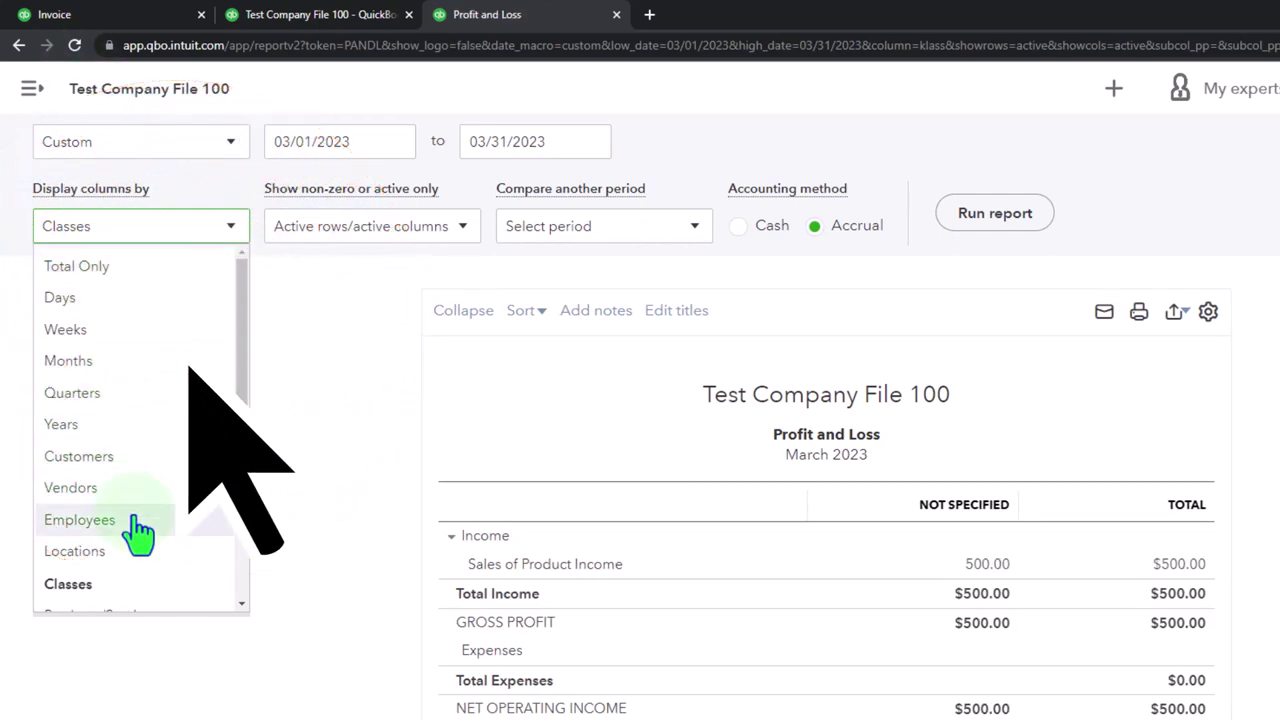
click(80, 555)
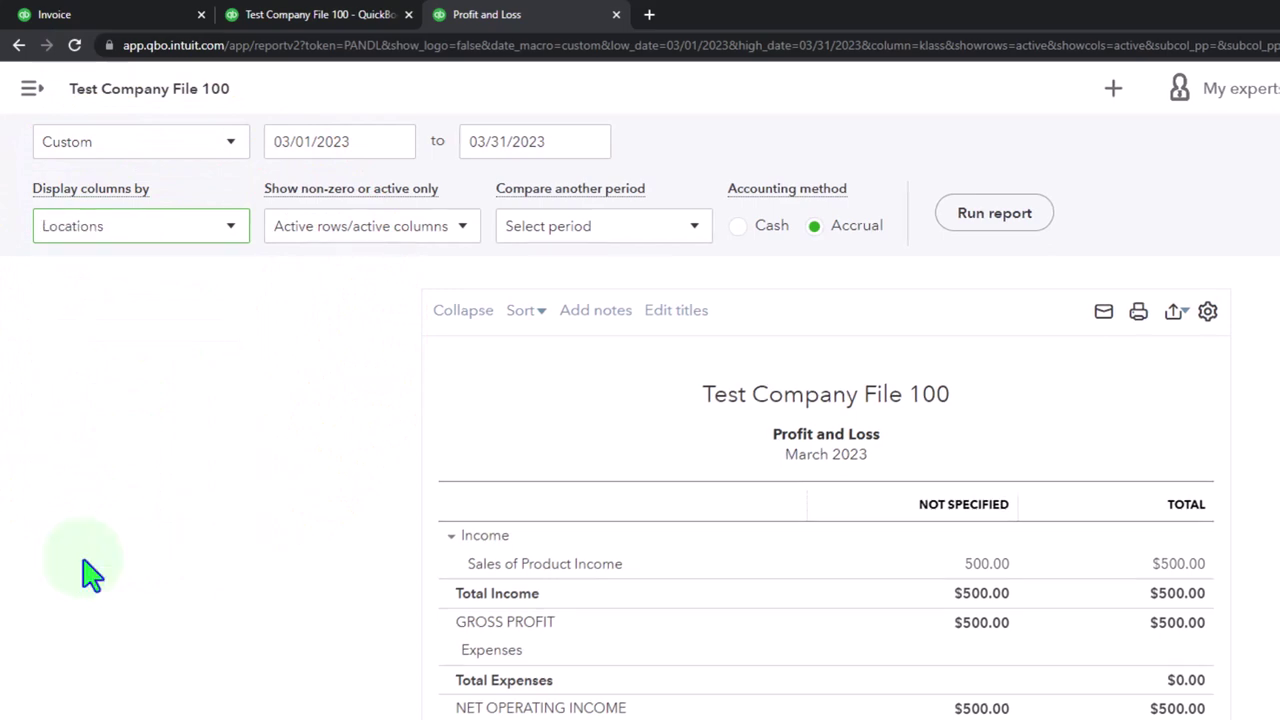
click(995, 213)
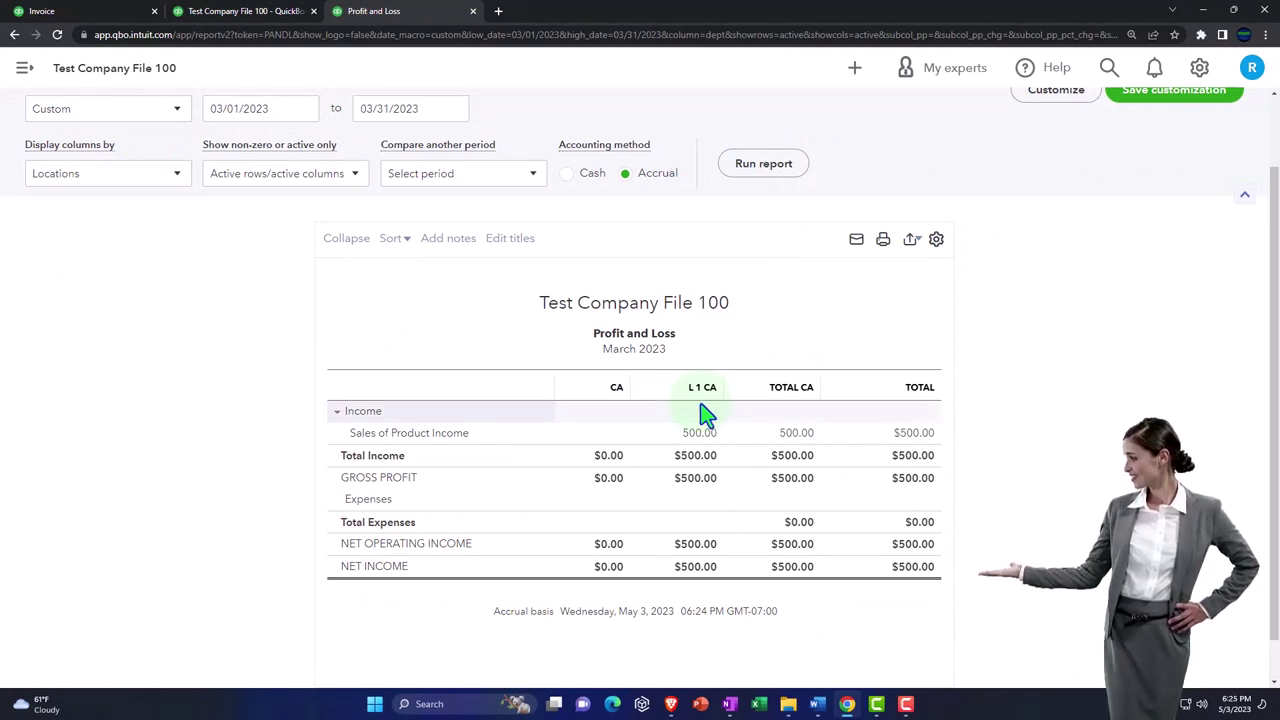
key(ctrl+plus)
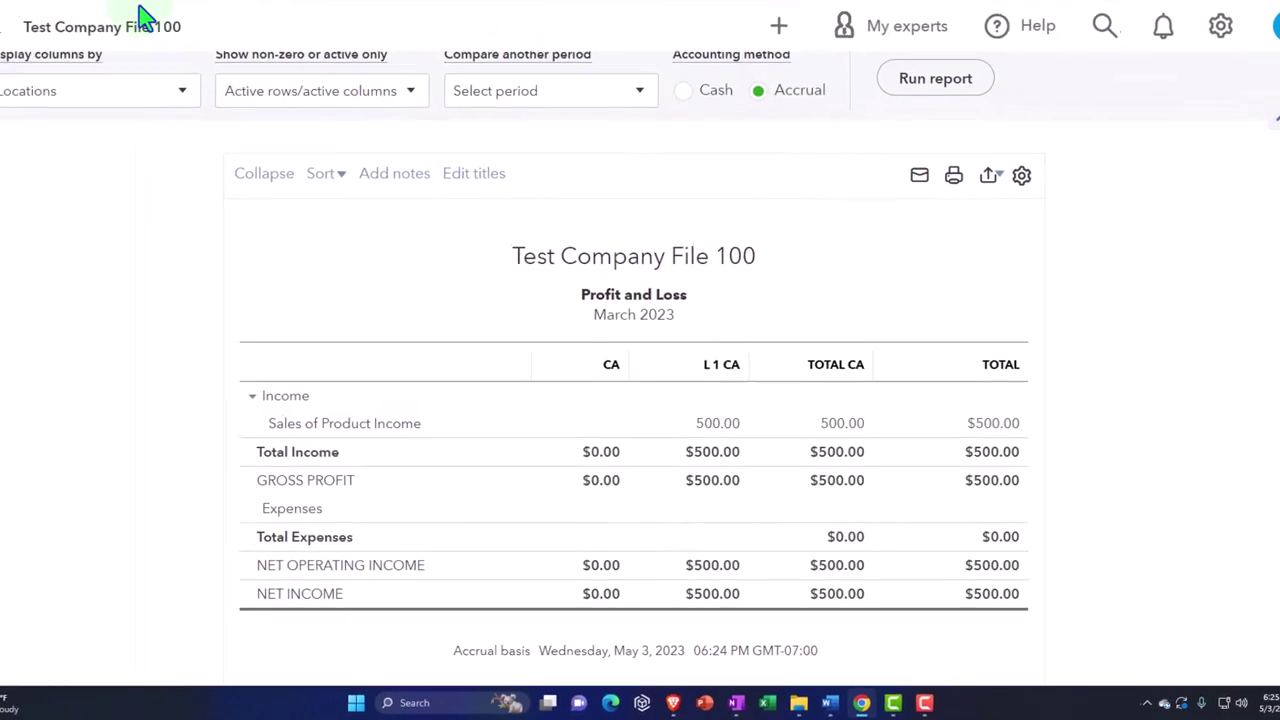
Step: Return to the Locations page and start a new expense with Vendor 2 as the payee
key(ctrl+shift+Tab)
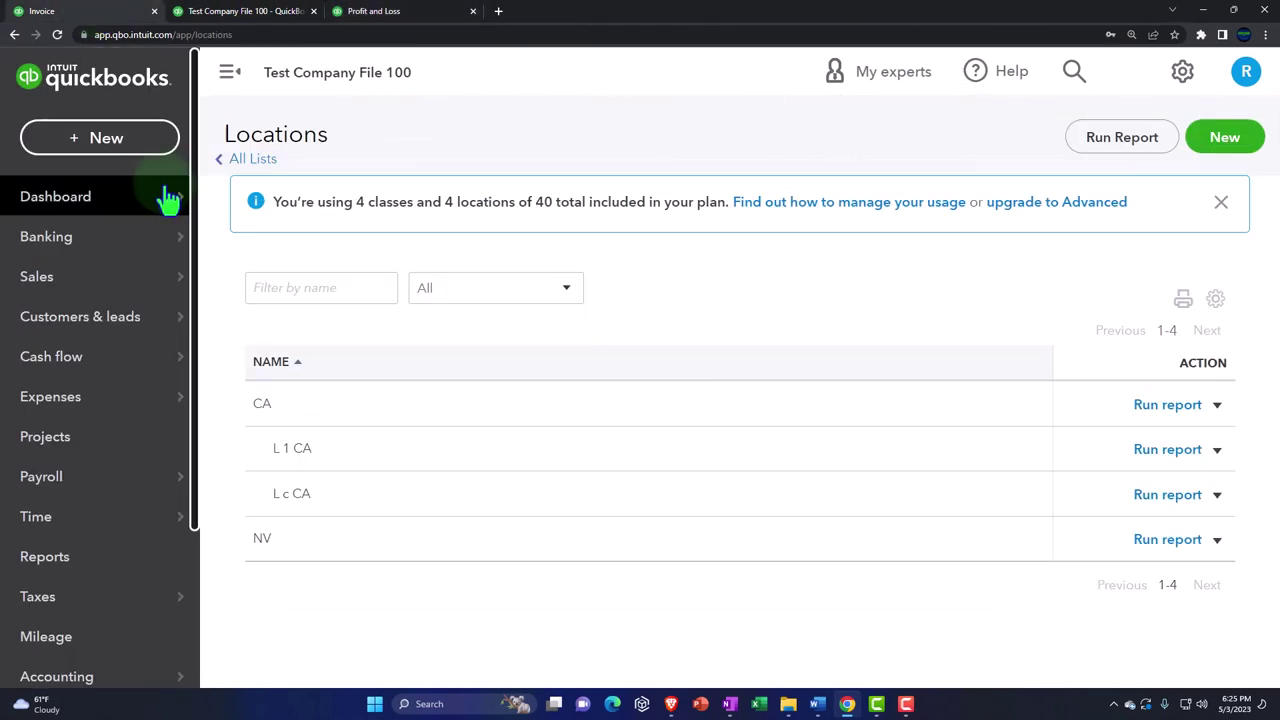
mouse_move(170, 200)
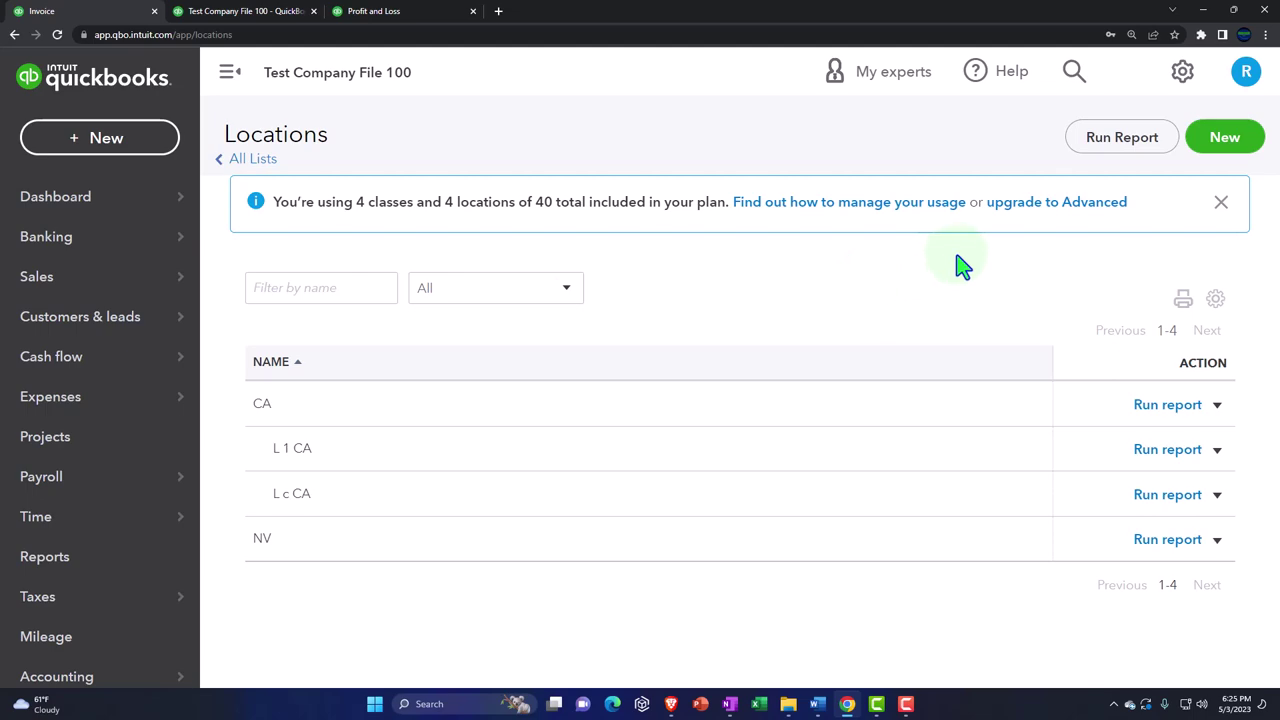
click(88, 143)
click(334, 268)
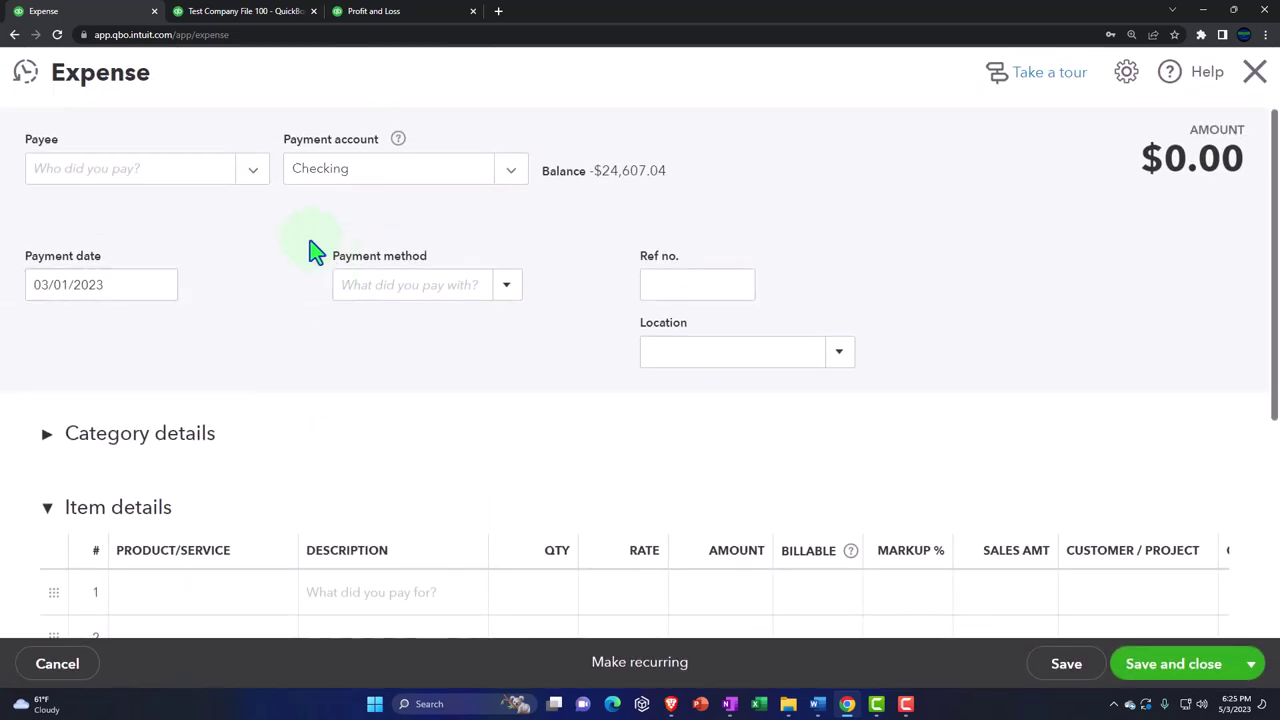
click(251, 170)
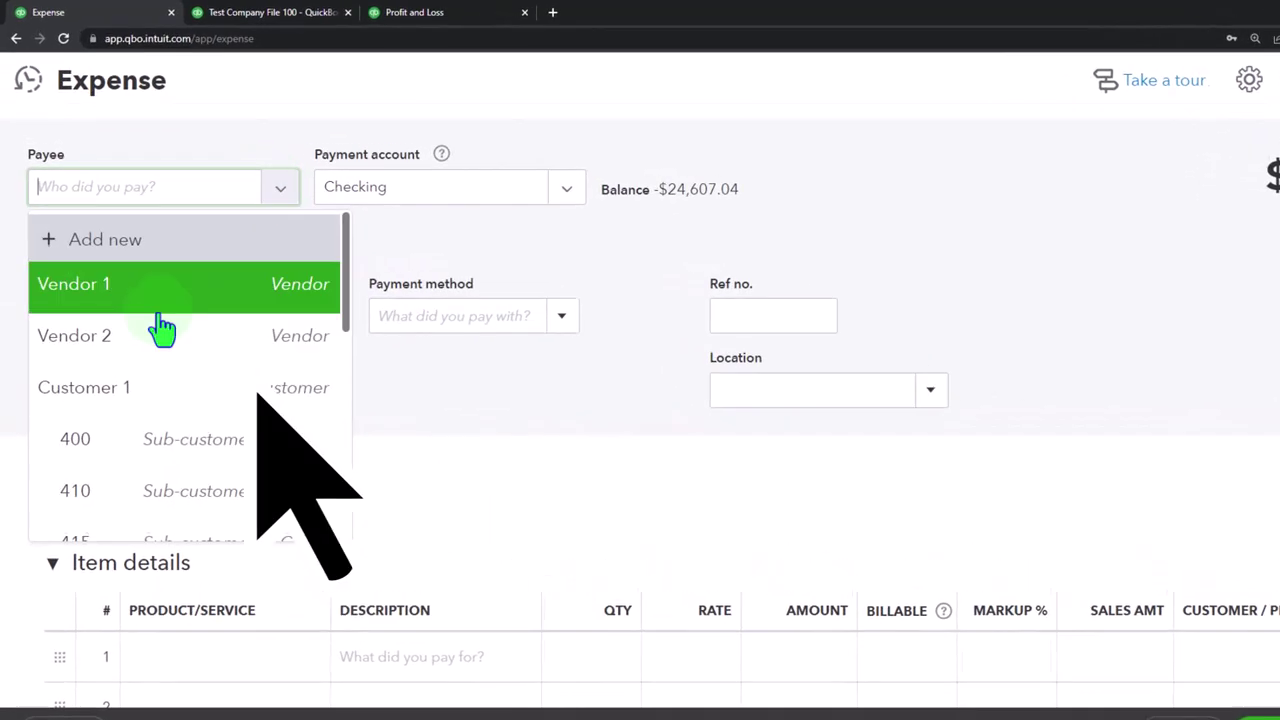
click(155, 335)
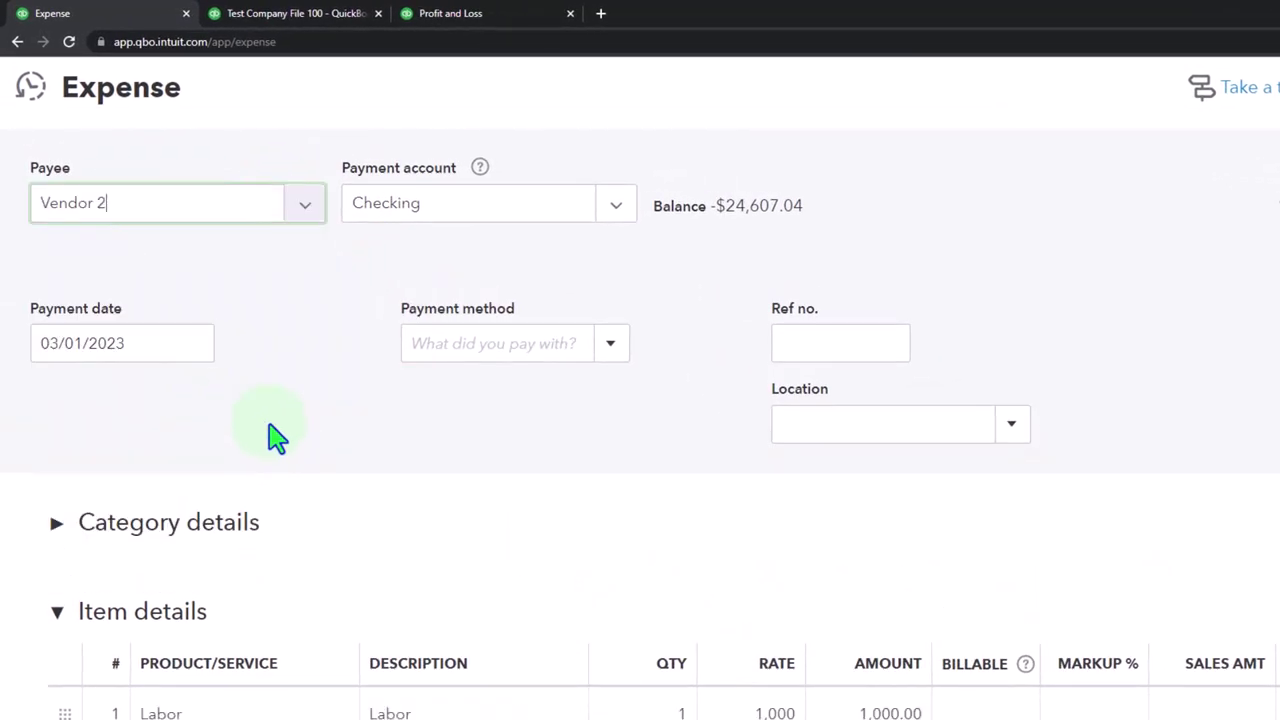
key(ctrl+minus)
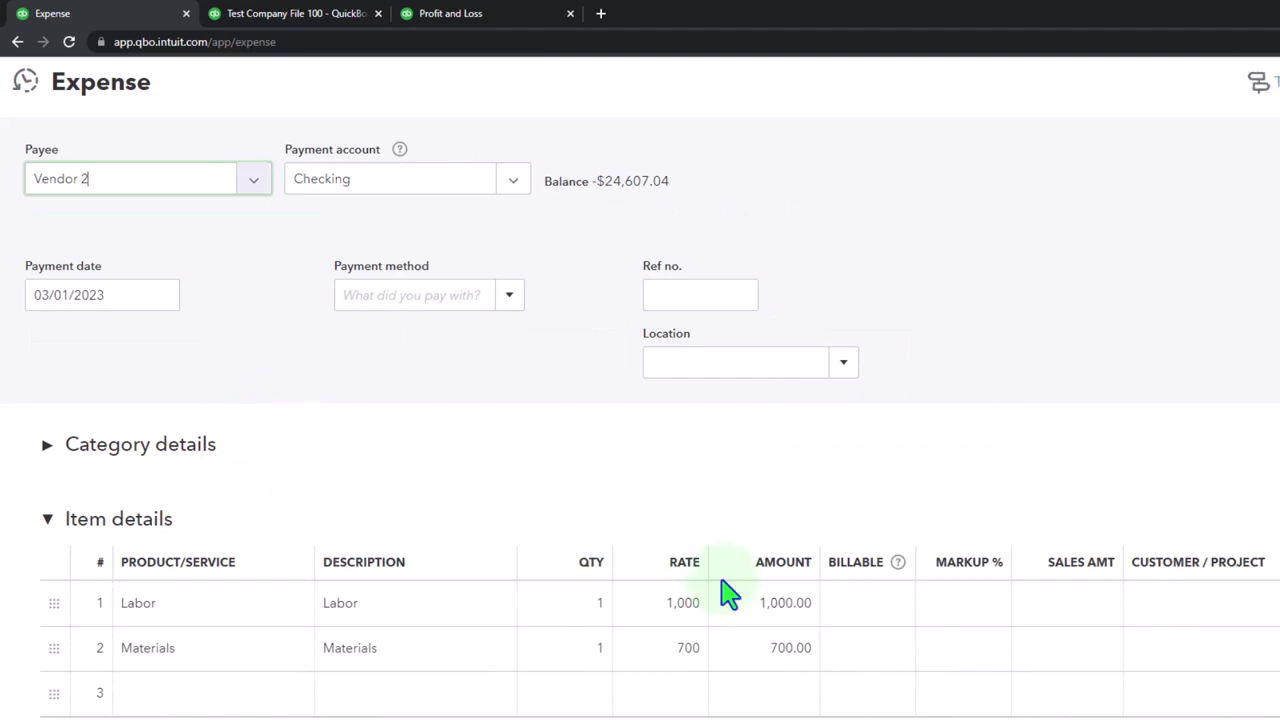
Step: Set the expense's Labor rate to 1,400 and Materials rate to 600, then save and close it without a location
scroll(722, 590, down, 1)
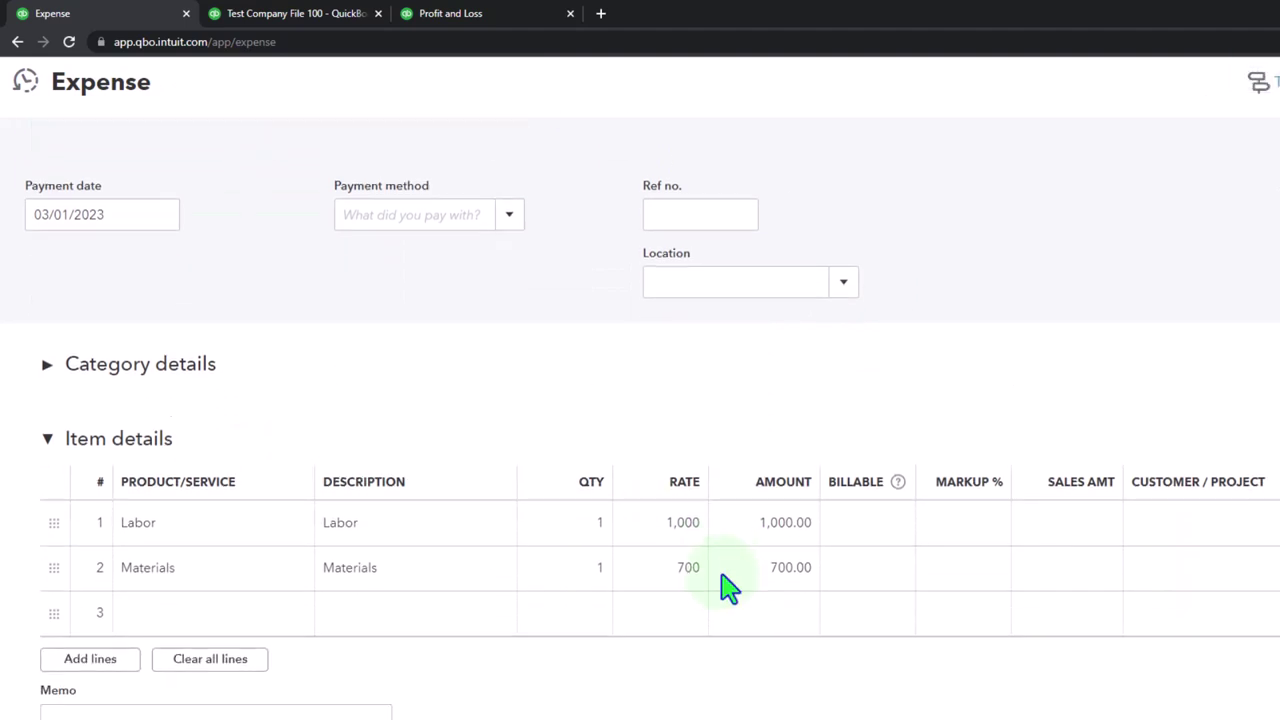
click(676, 538)
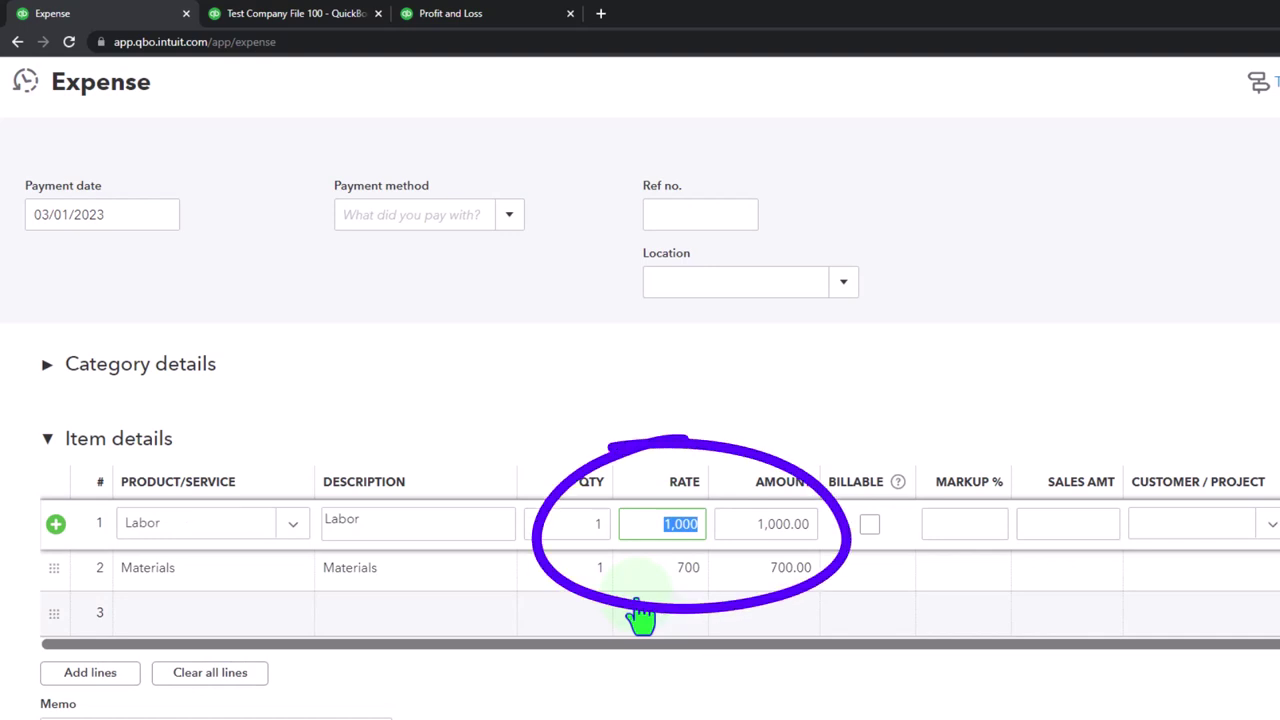
text(1,400)
key(Tab)
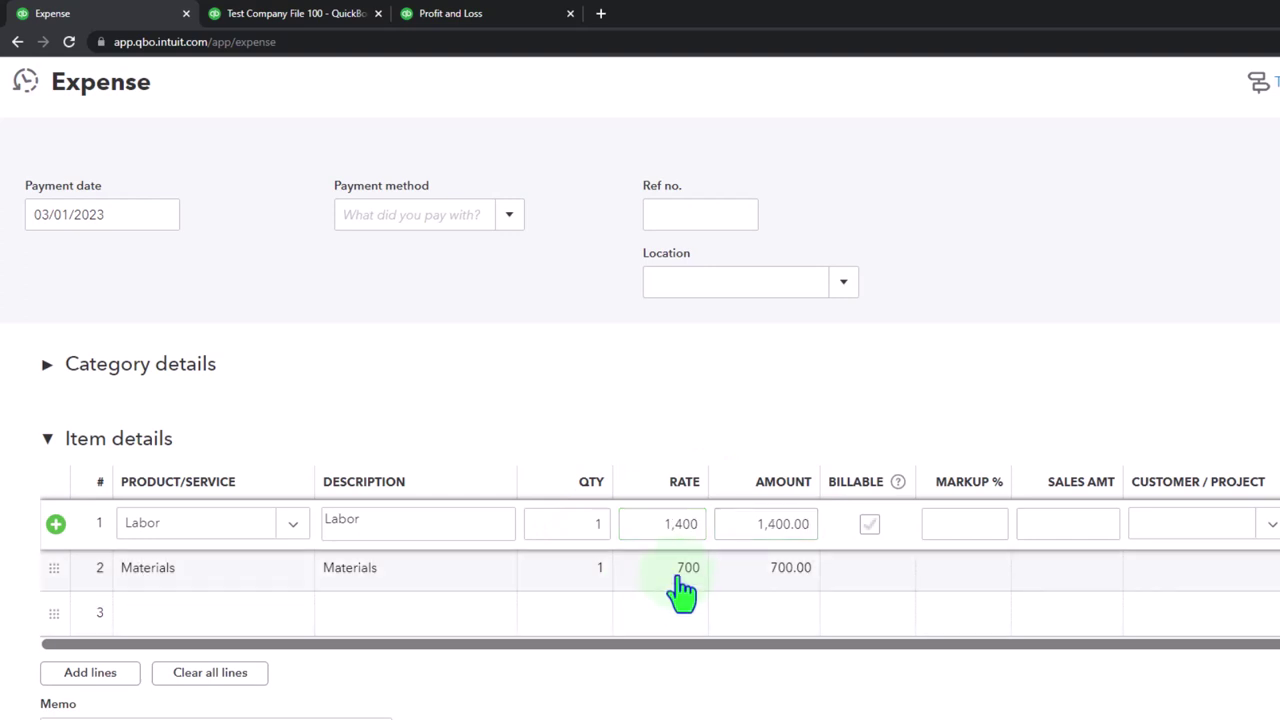
click(680, 570)
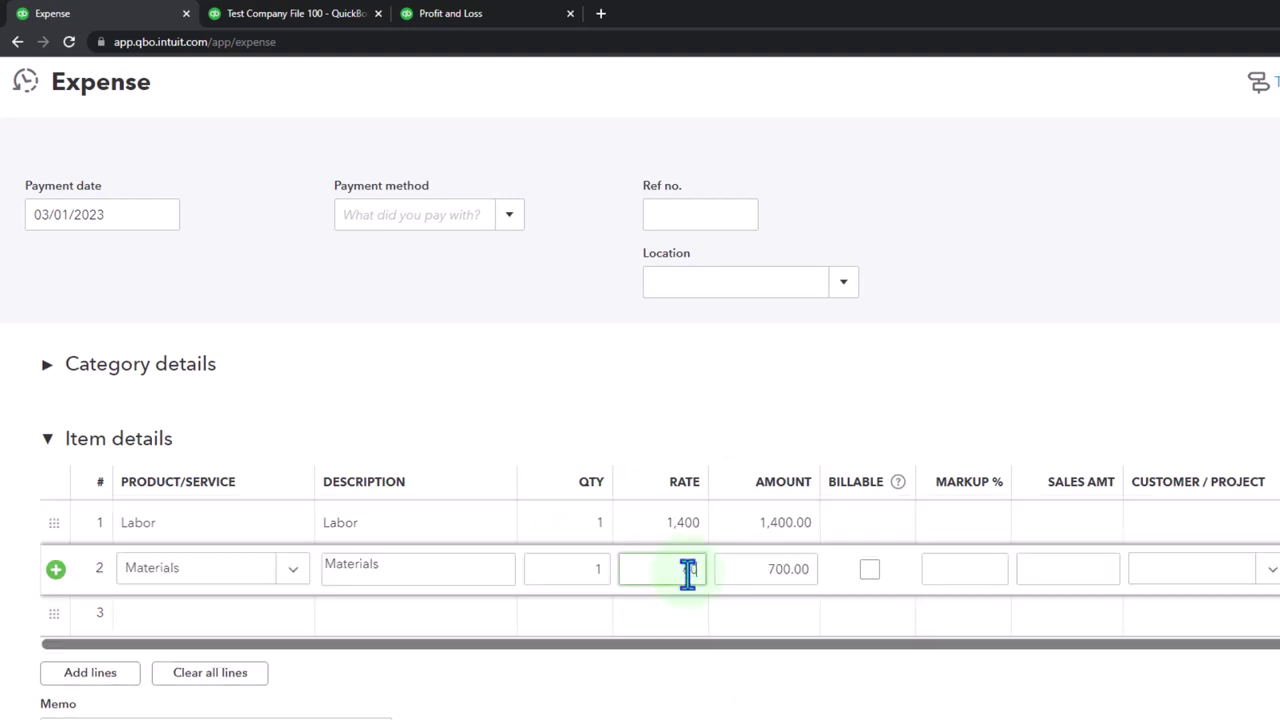
key(Tab)
click(845, 525)
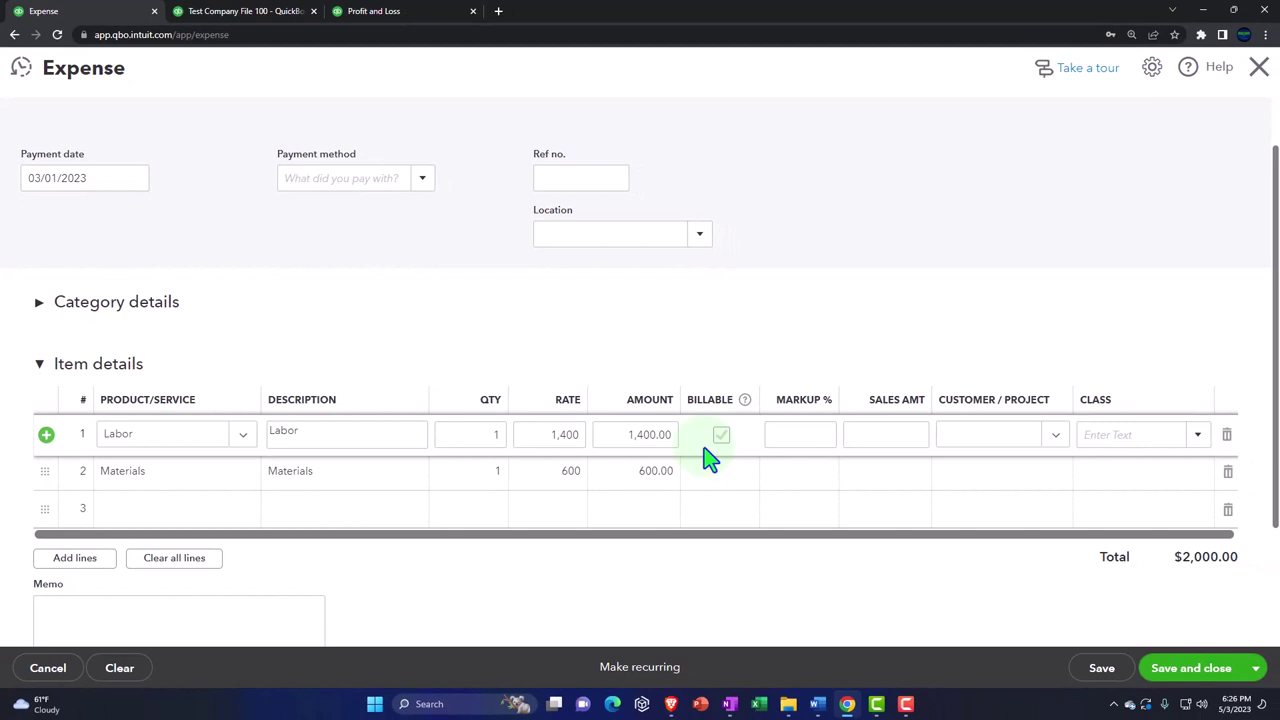
click(704, 450)
click(1191, 678)
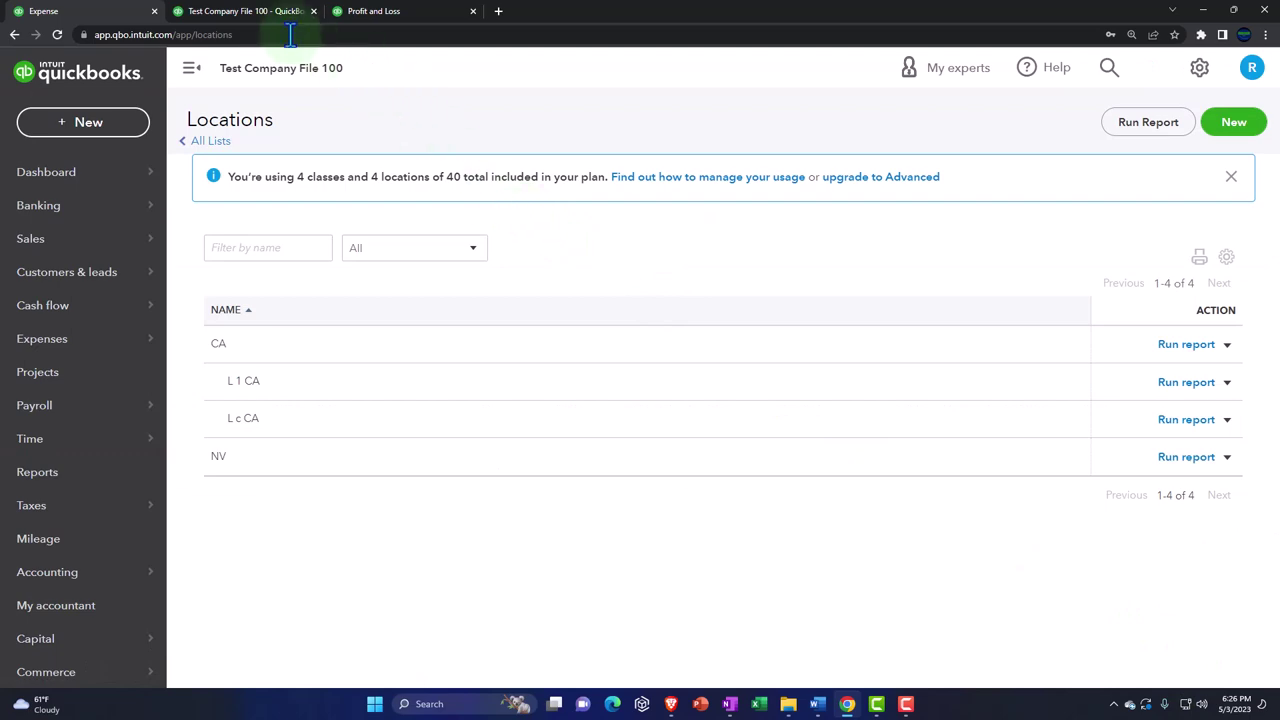
Step: Rerun the Profit and Loss report by locations and examine the cost of goods sold without a specified location
click(248, 12)
click(365, 11)
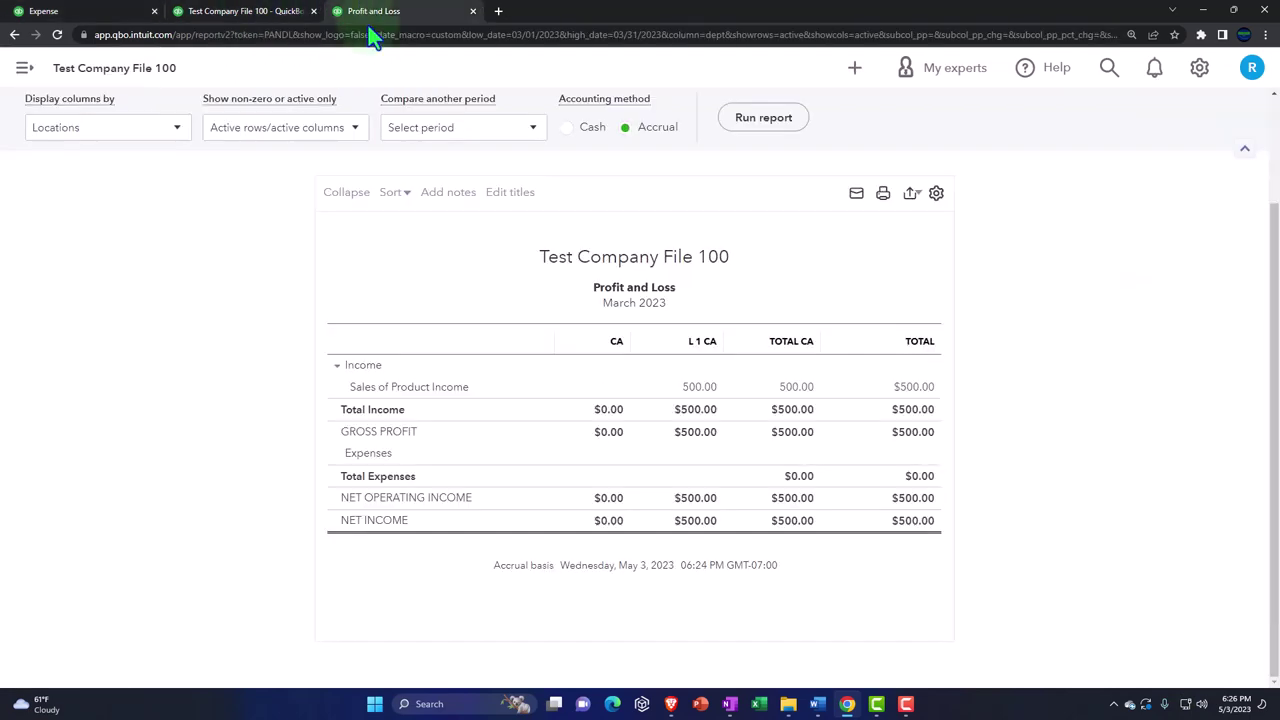
click(755, 122)
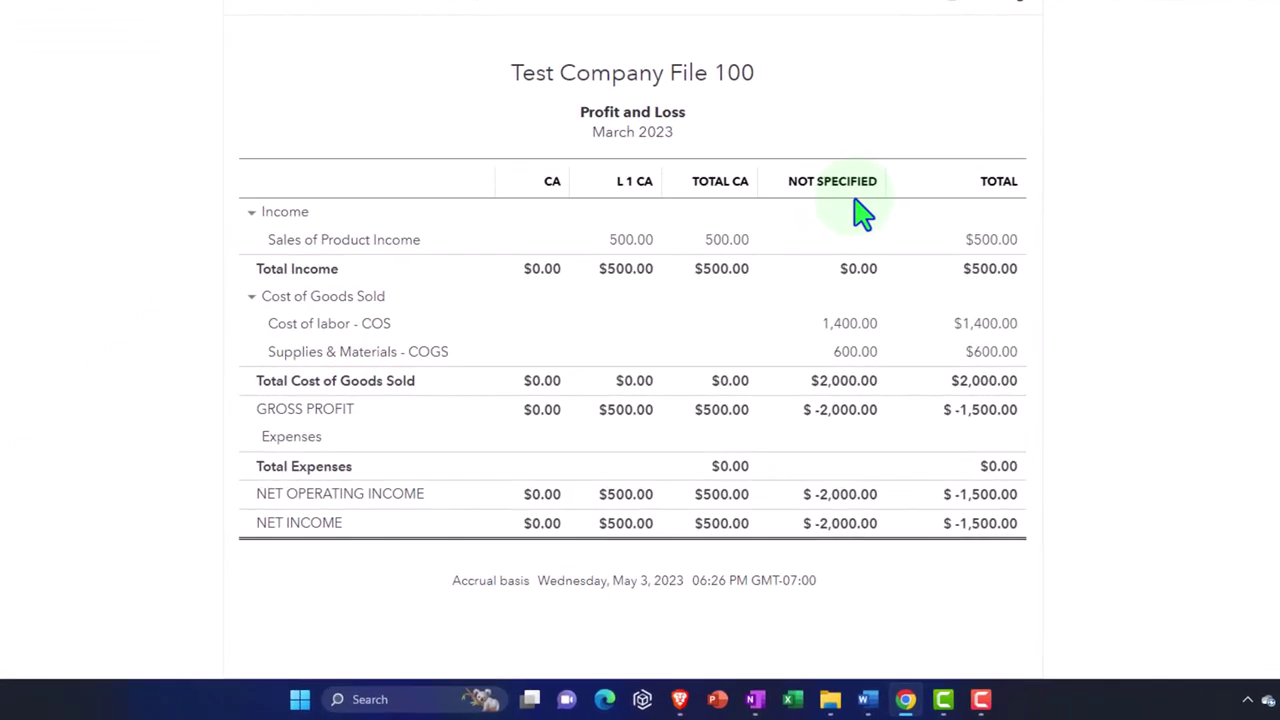
key(ctrl+plus)
scroll(866, 200, down, 1)
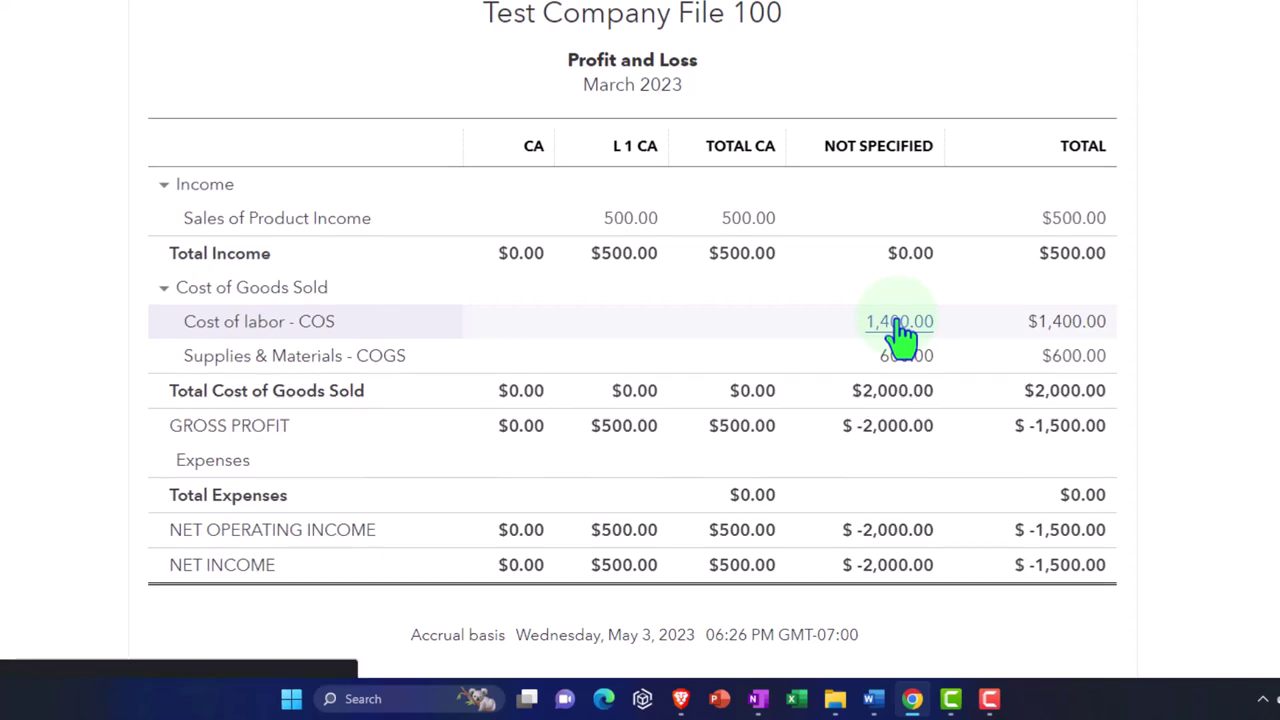
Step: Open the Vendor 2 expense through the unspecified Cost of labor amount, assign it to sub-location L c CA, and save and close it
click(901, 323)
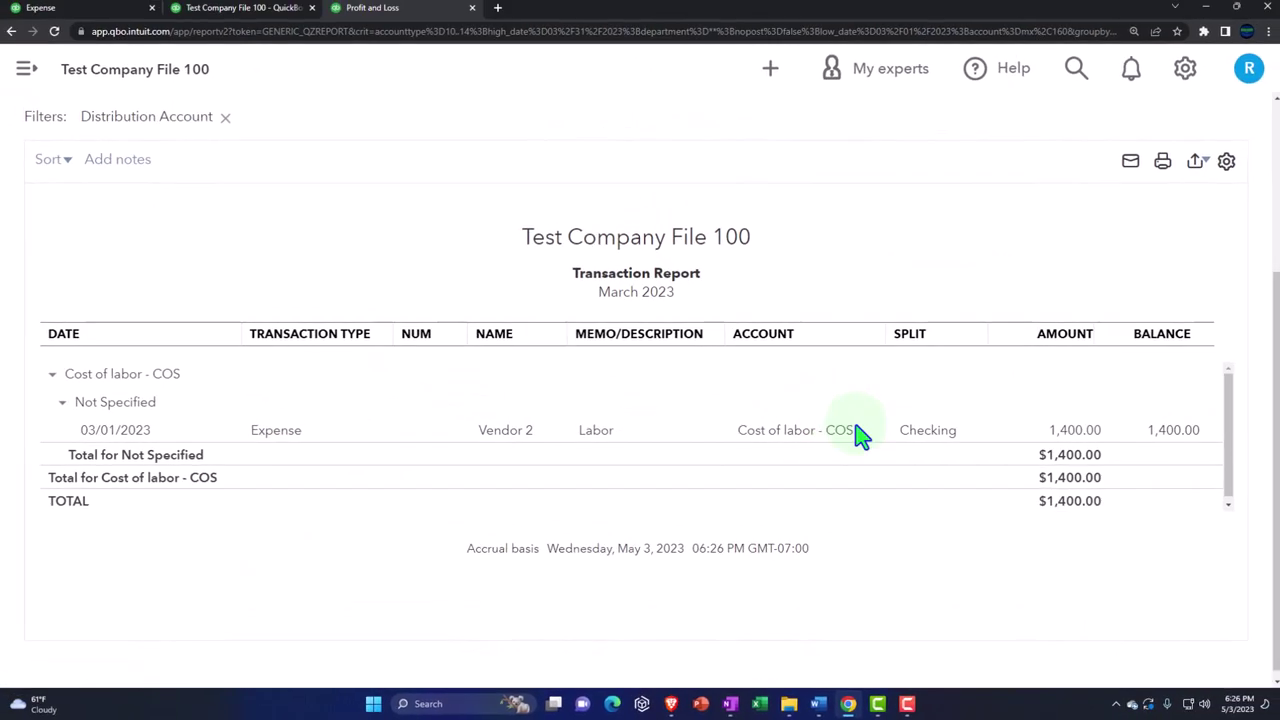
click(1097, 405)
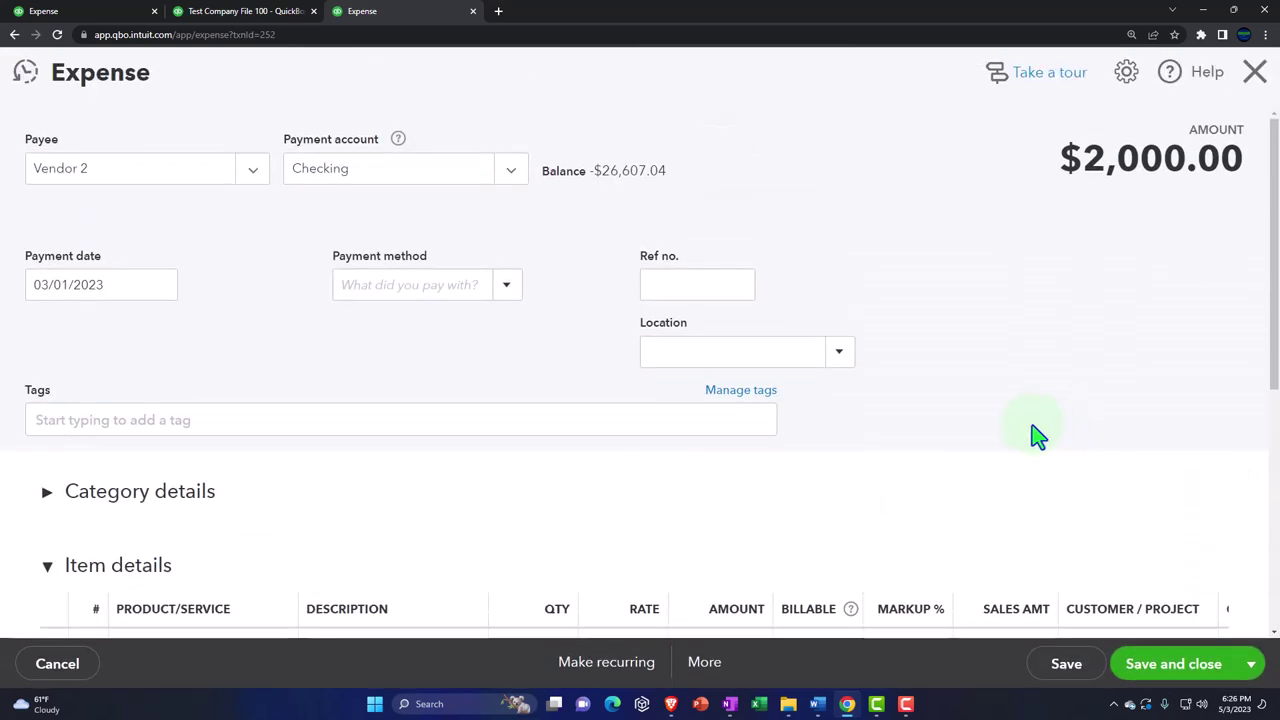
scroll(1037, 435, down, 2)
scroll(900, 297, up, 1)
click(845, 222)
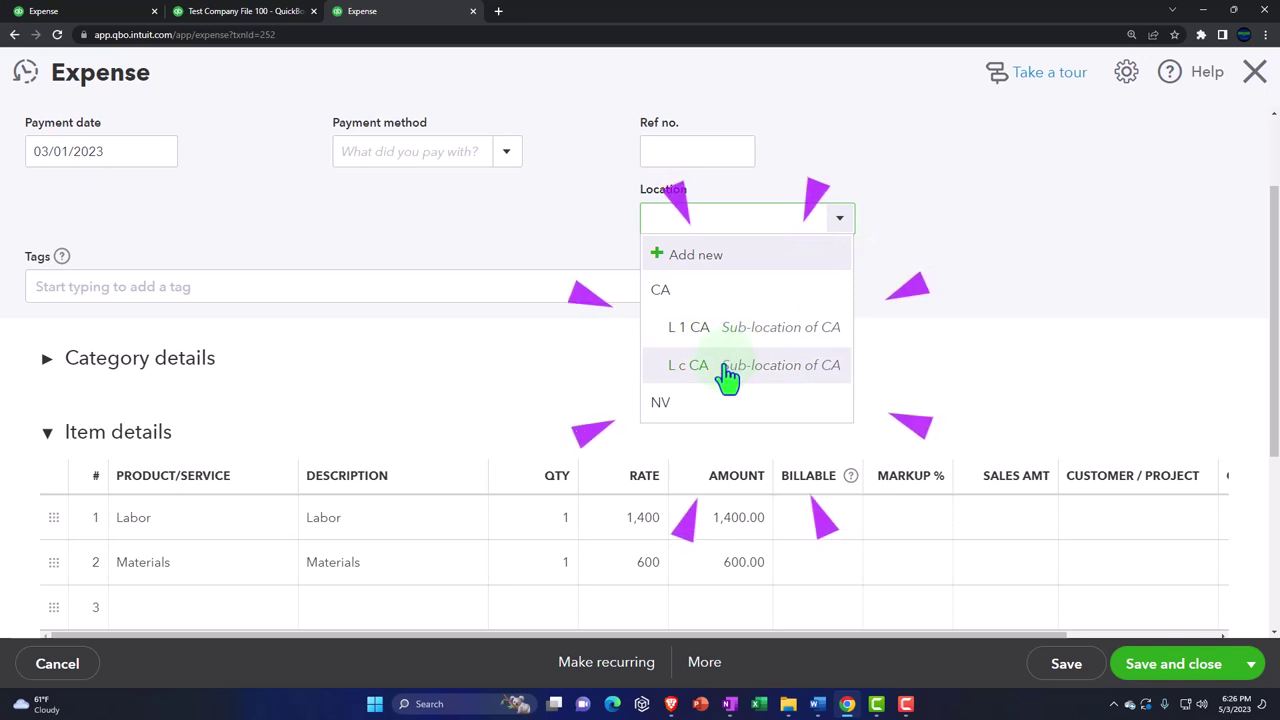
click(727, 378)
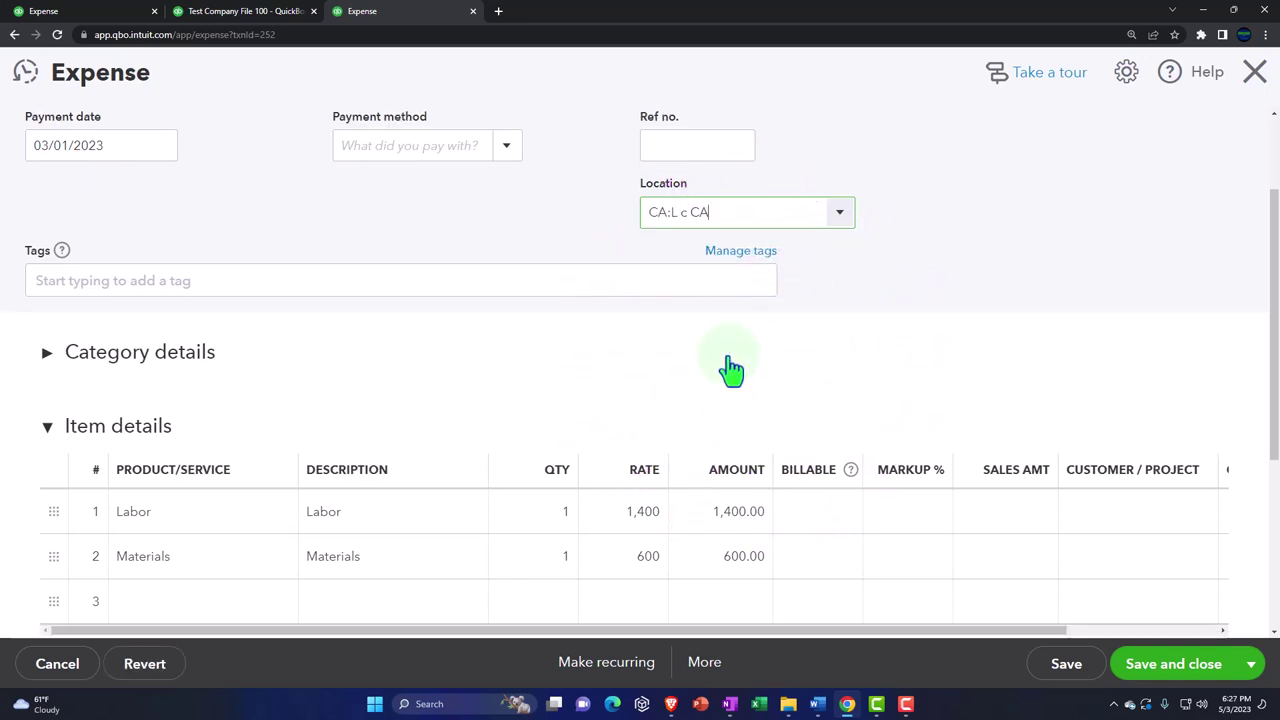
scroll(731, 368, down, 2)
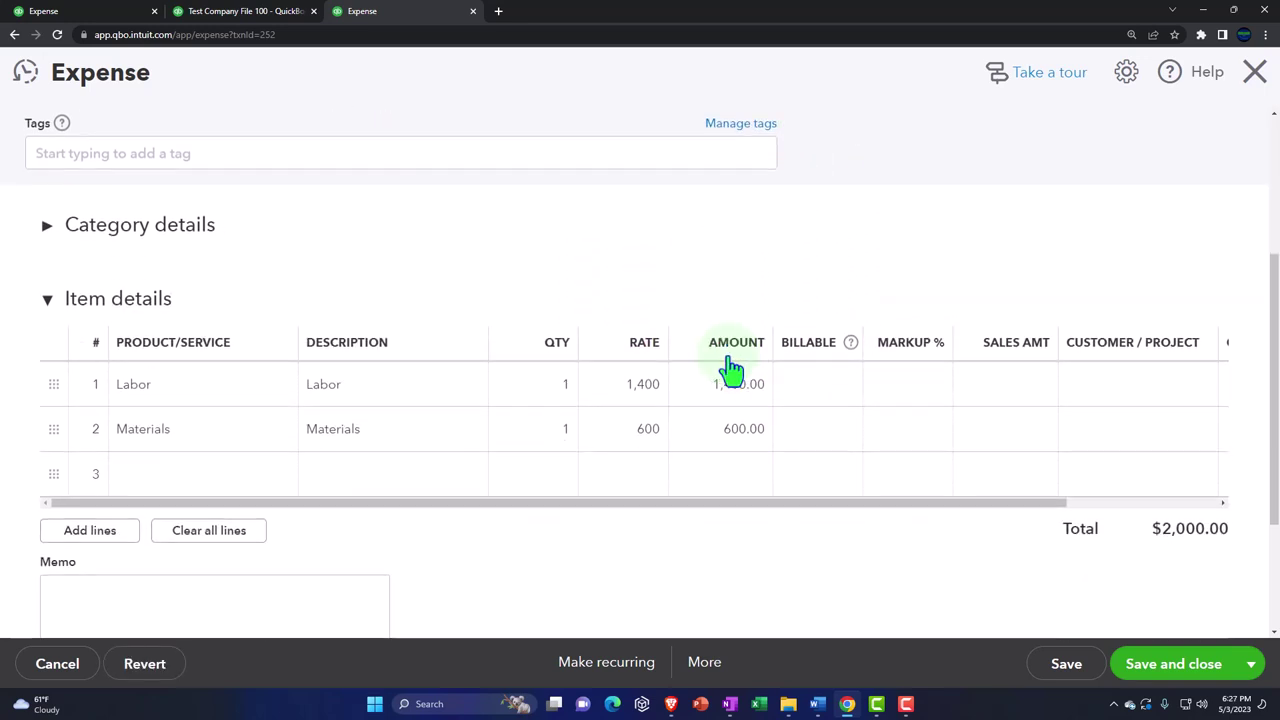
click(1153, 668)
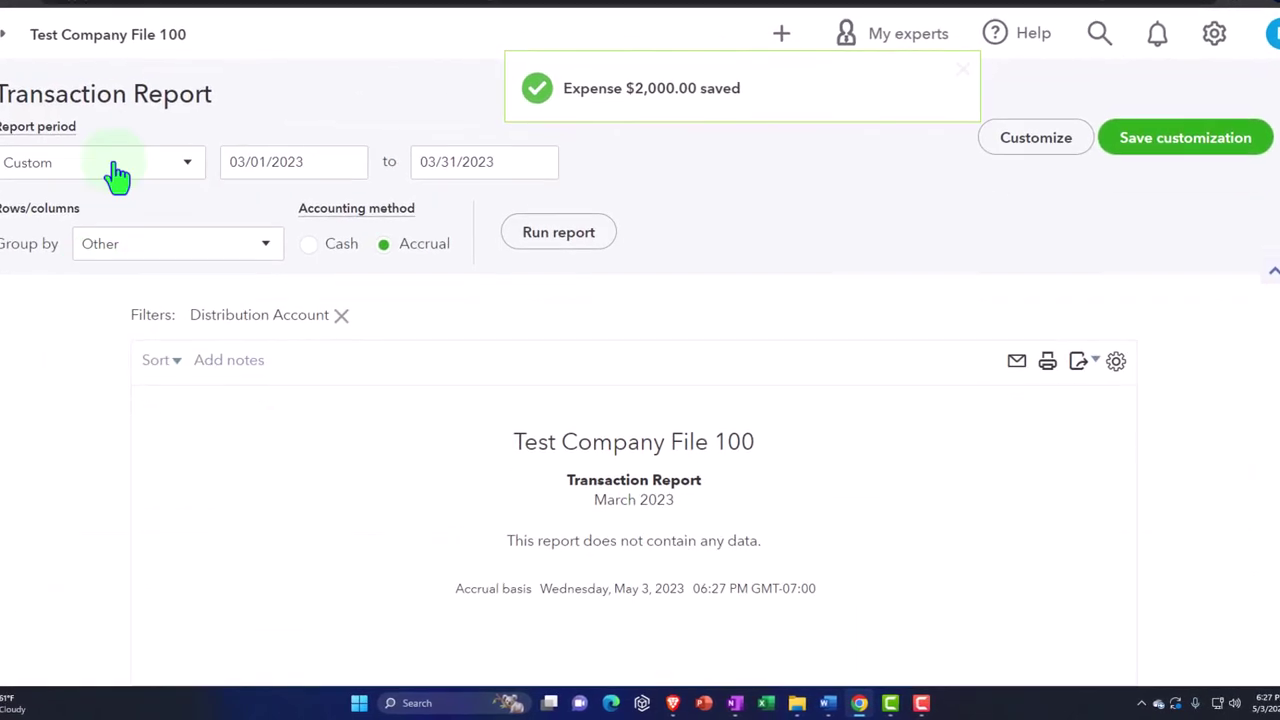
Step: Return to the Profit and Loss report, rerun it, and examine how income and costs are split between the CA sub-locations
click(108, 98)
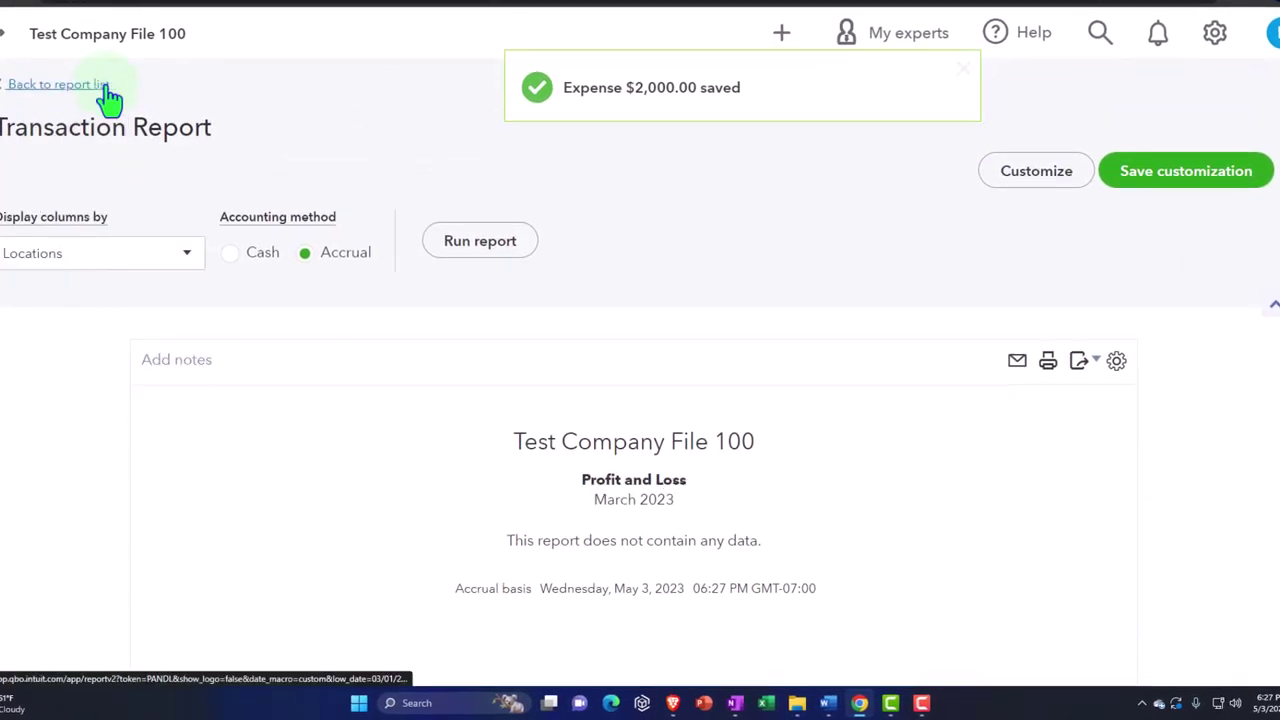
scroll(371, 449, down, 3)
scroll(560, 450, up, 3)
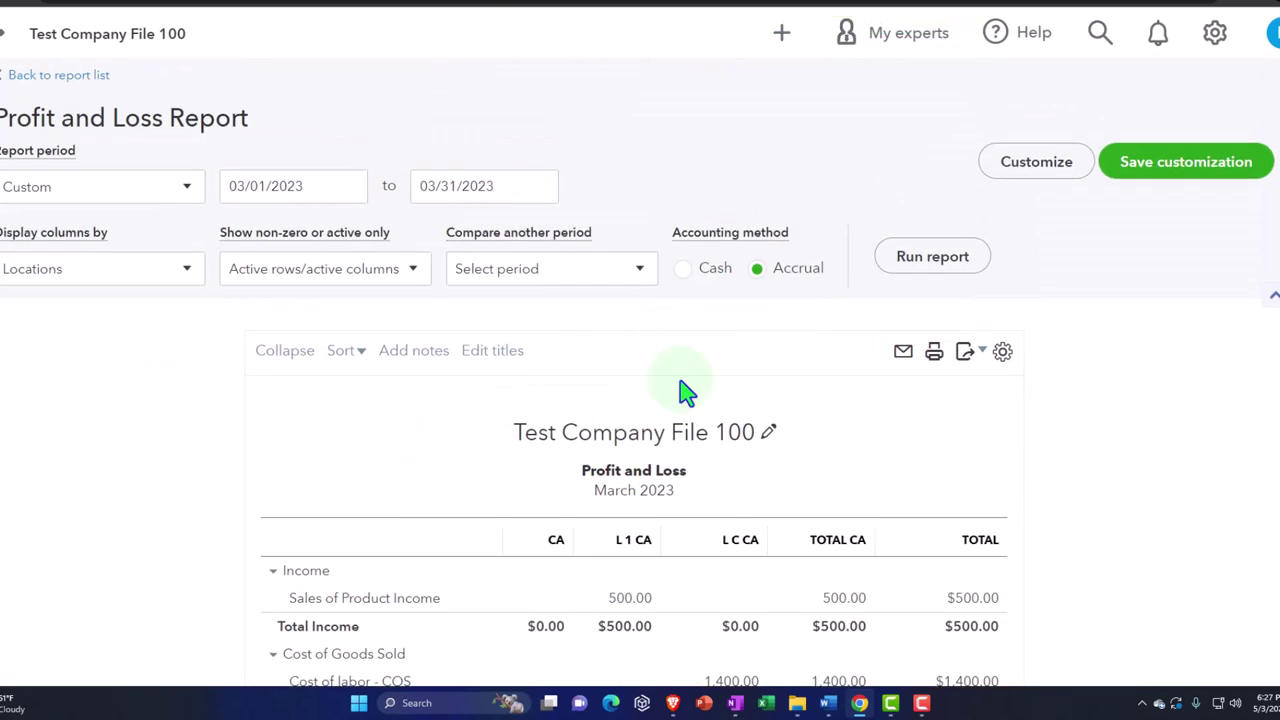
click(914, 254)
scroll(255, 460, down, 3)
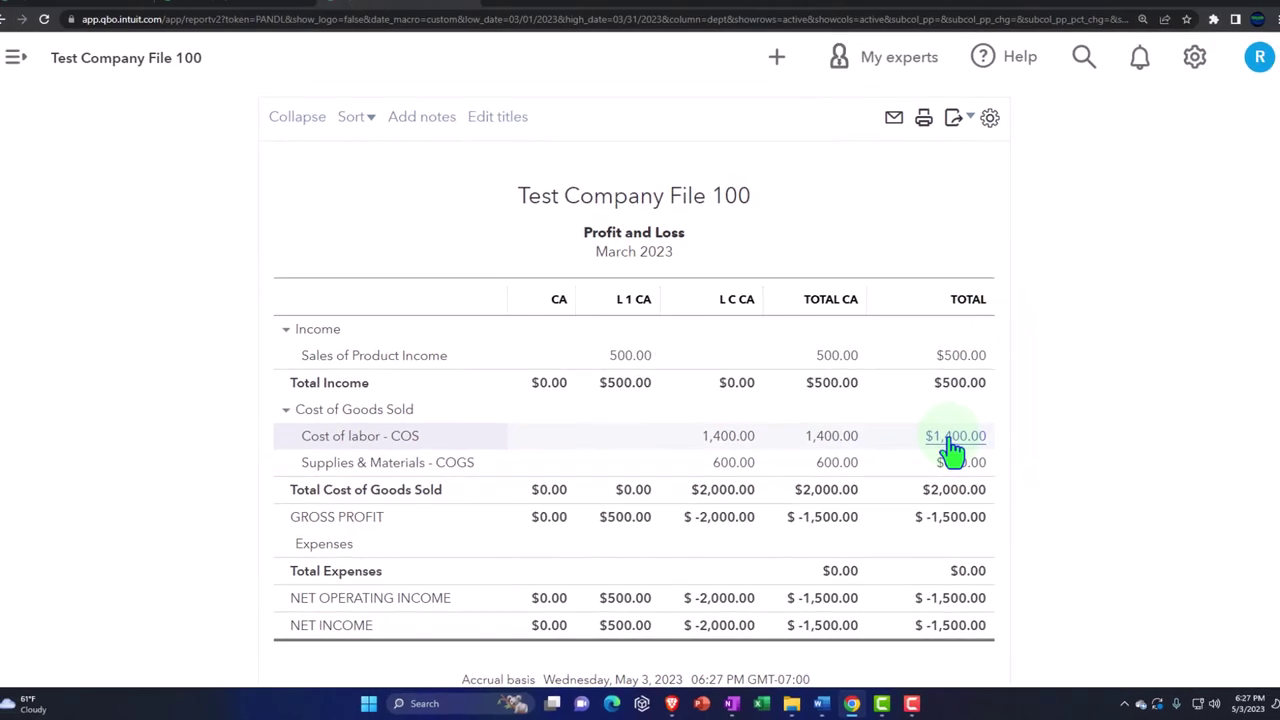
Step: Return to the Locations list and create a new expense with Vendor 1 as the payee
click(100, 12)
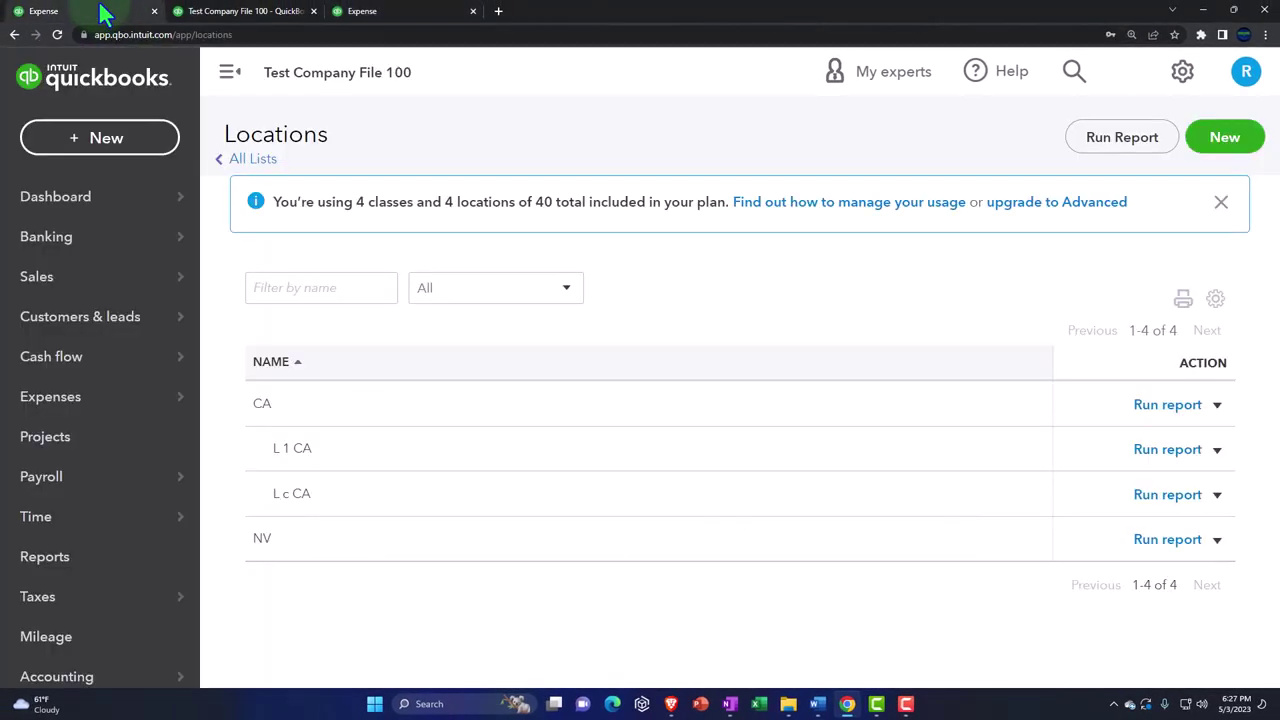
click(95, 145)
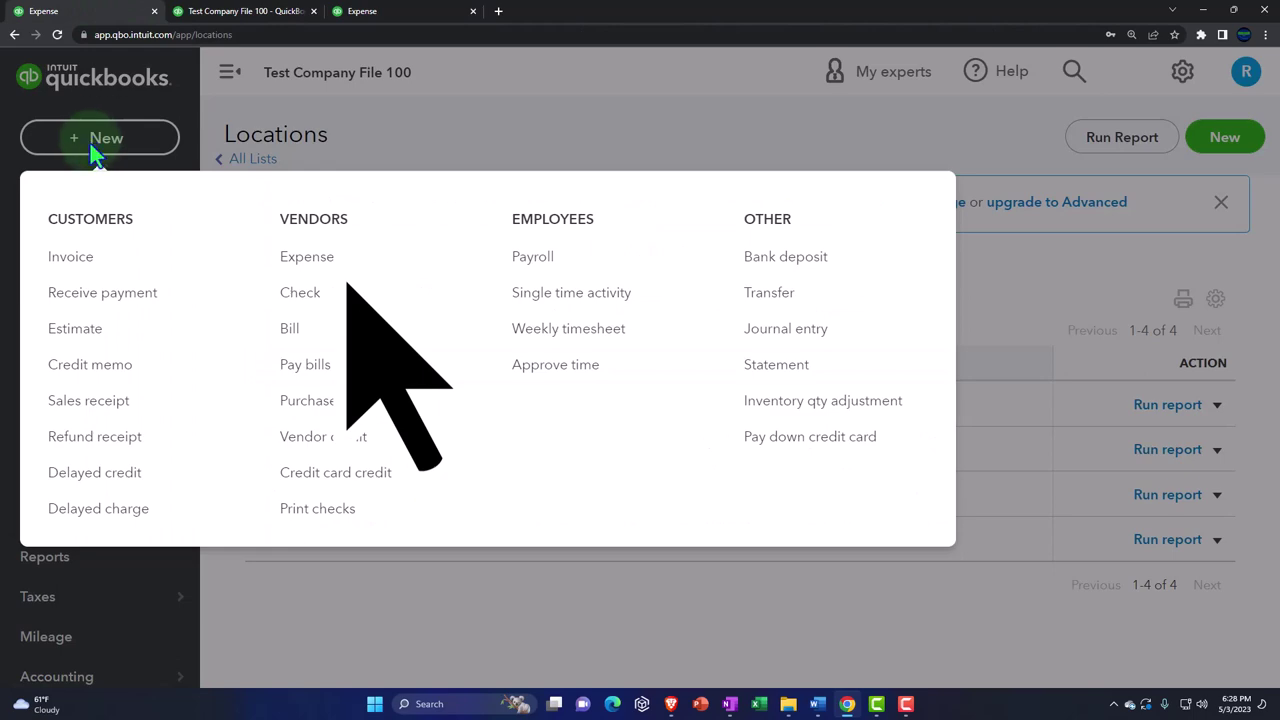
click(279, 255)
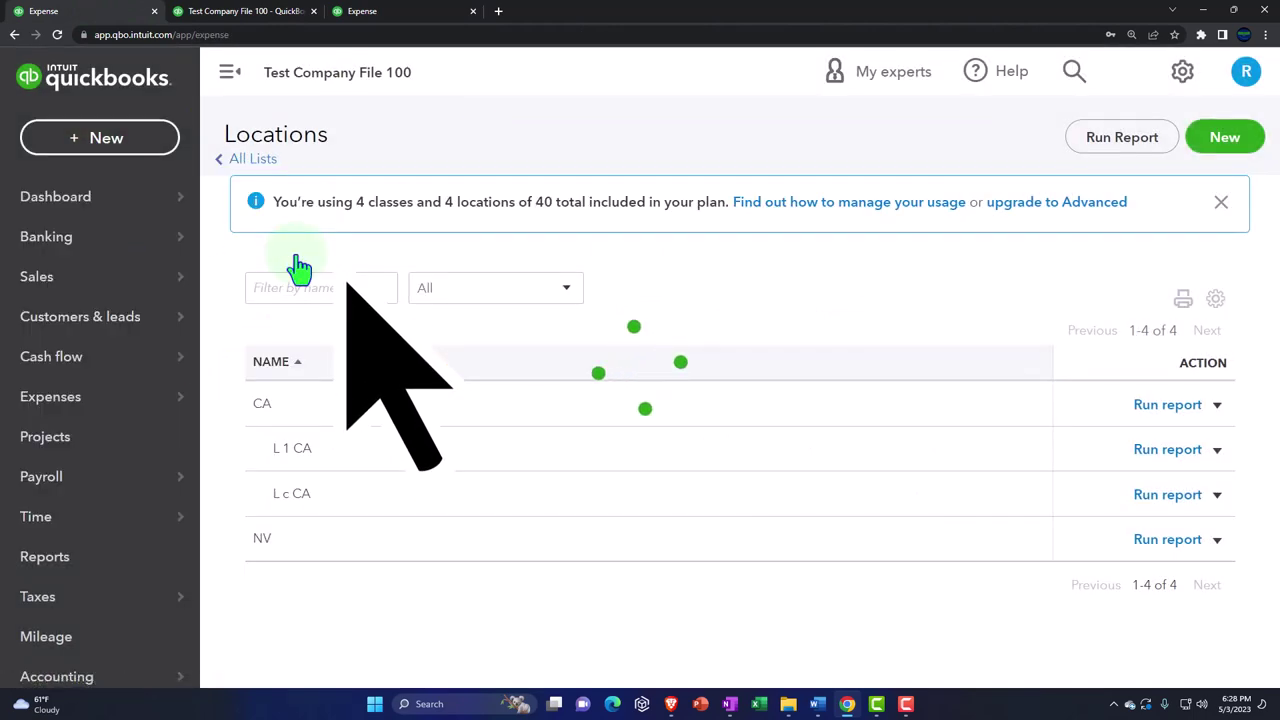
click(255, 178)
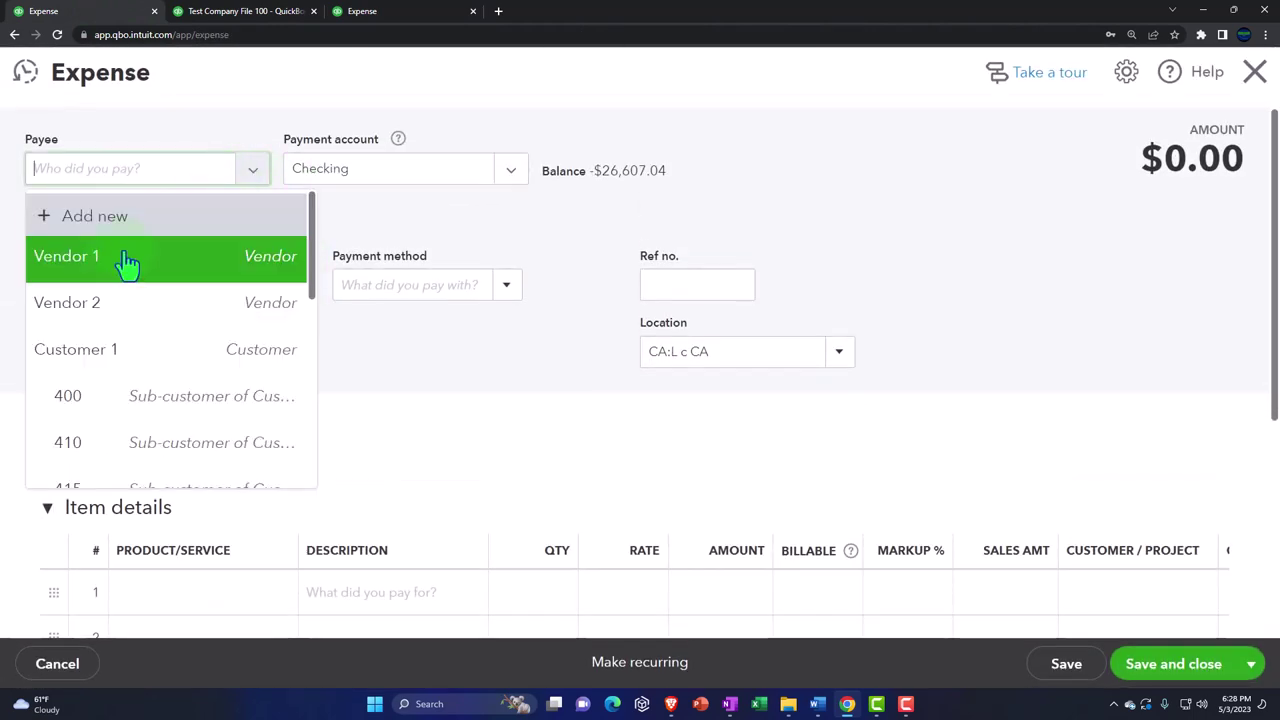
click(126, 258)
Step: Clear the class from both Utilities lines of the Vendor 1 expense
scroll(135, 393, down, 3)
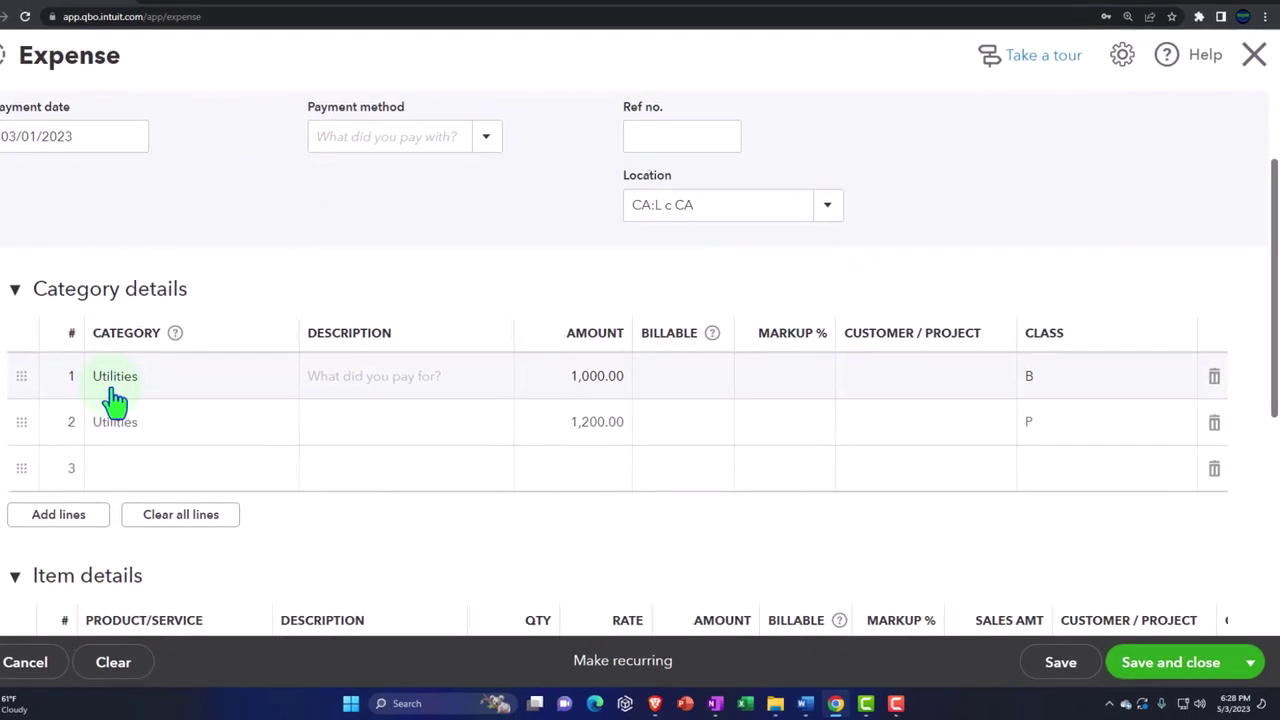
click(1067, 384)
click(1067, 372)
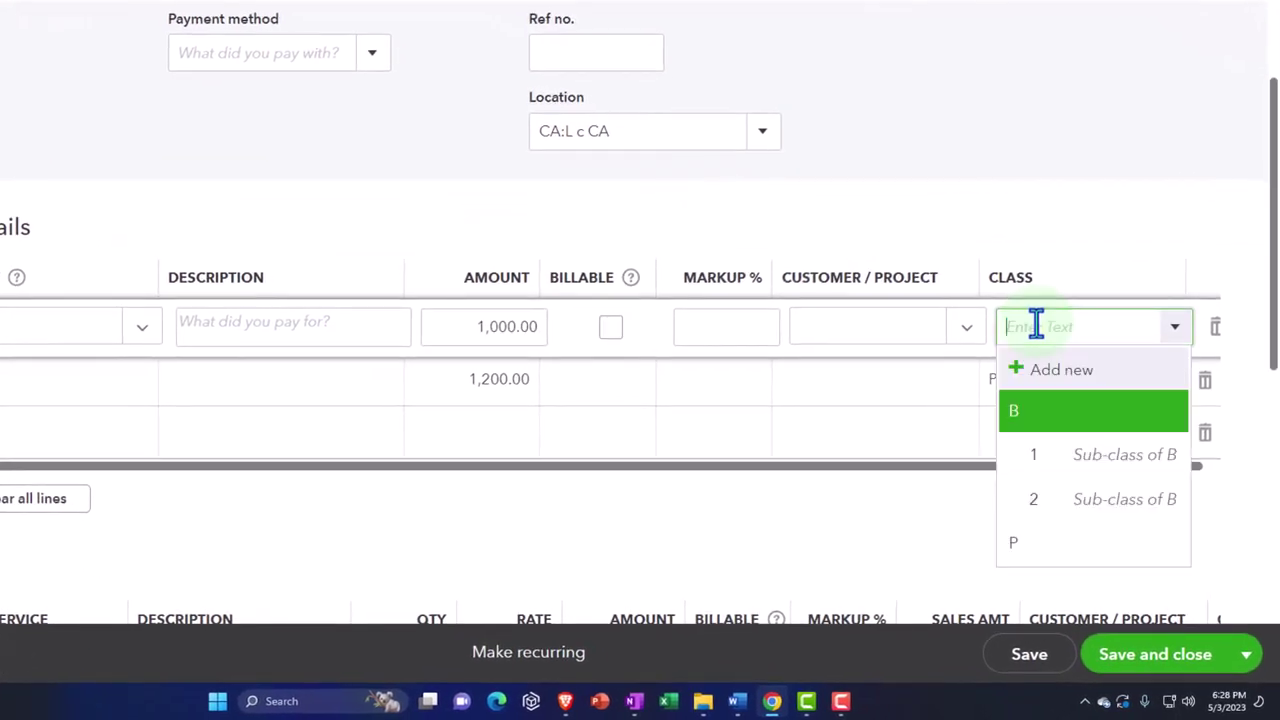
click(958, 396)
click(1020, 386)
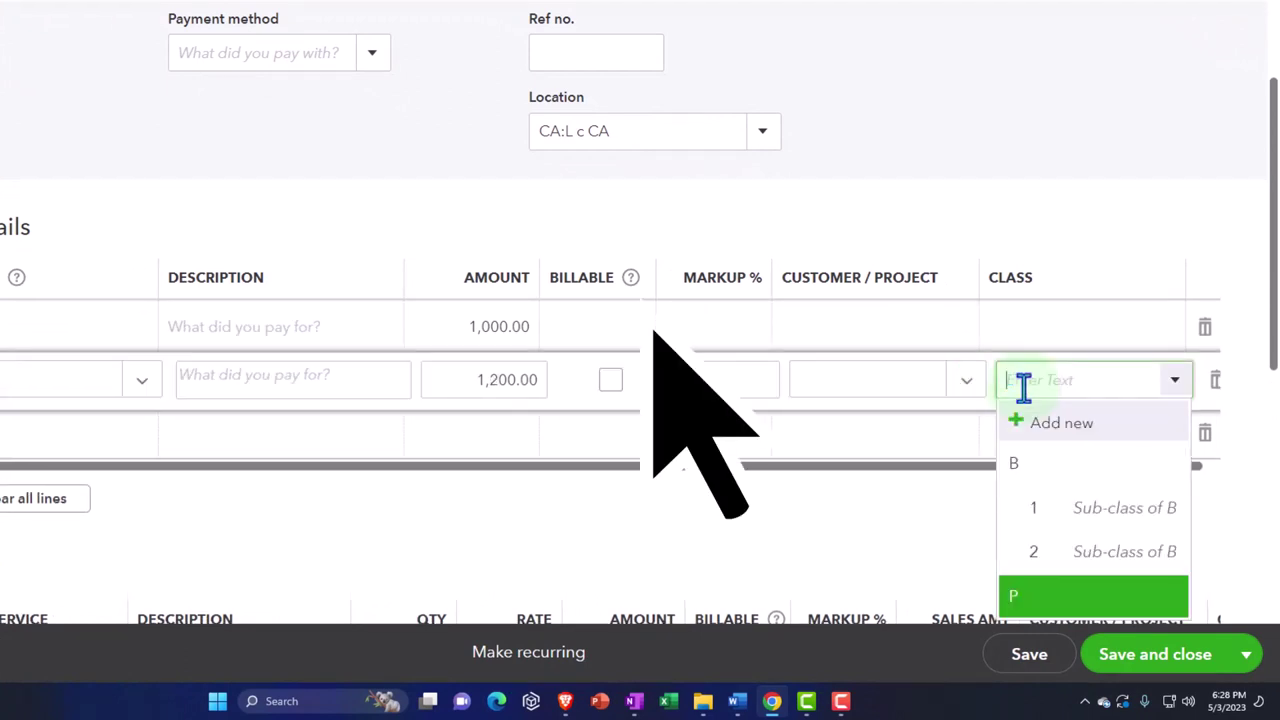
Step: Assign the Vendor 1 expense to location NV, check its payment date and category lines, and save and close it
click(766, 143)
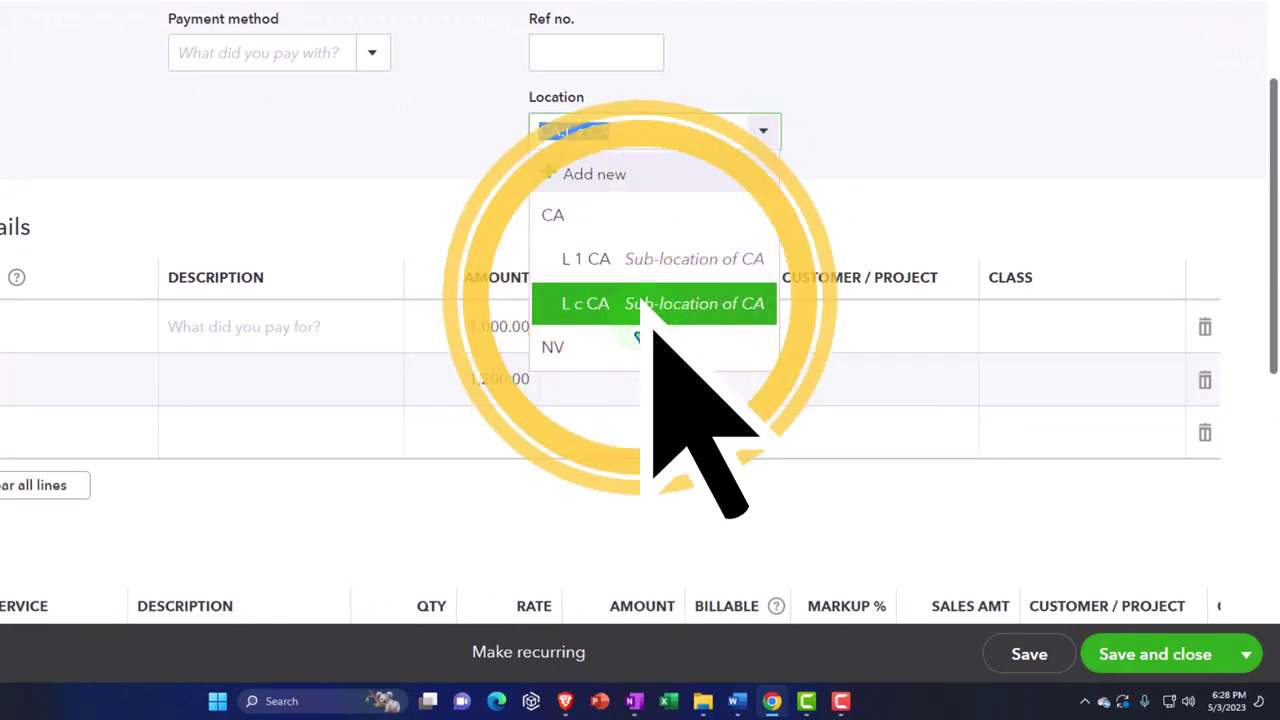
click(640, 347)
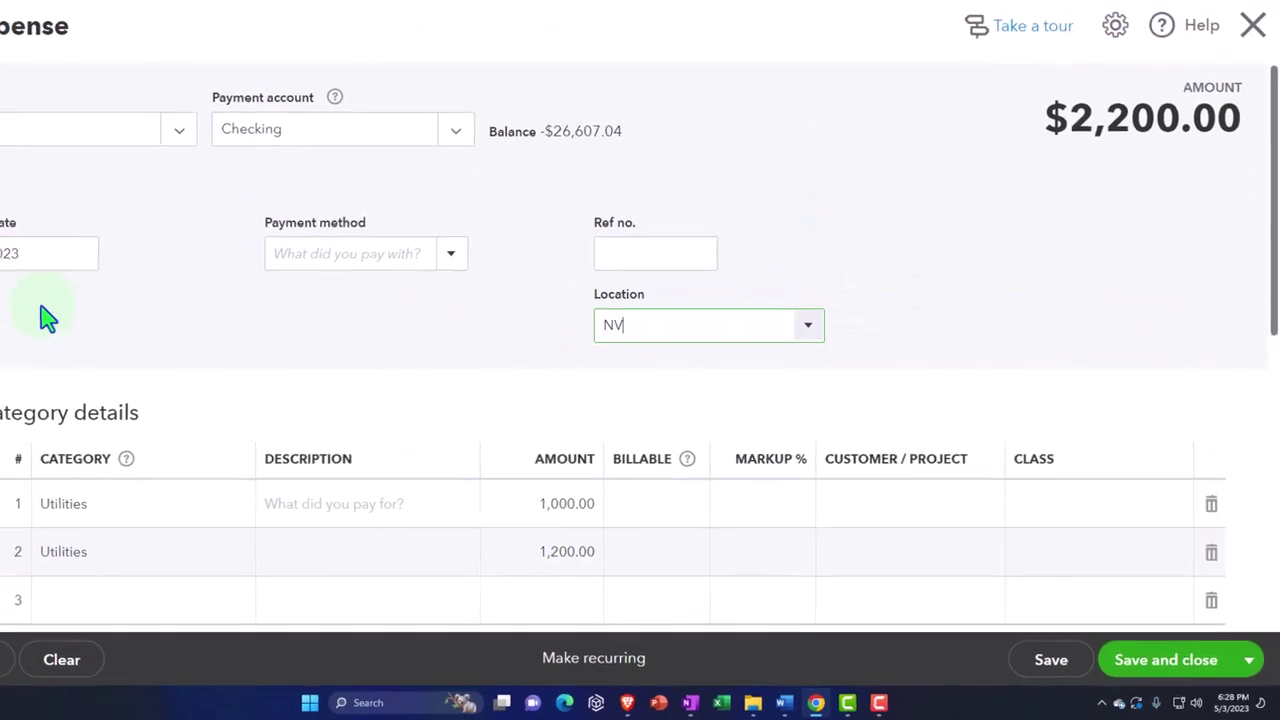
scroll(120, 314, down, 2)
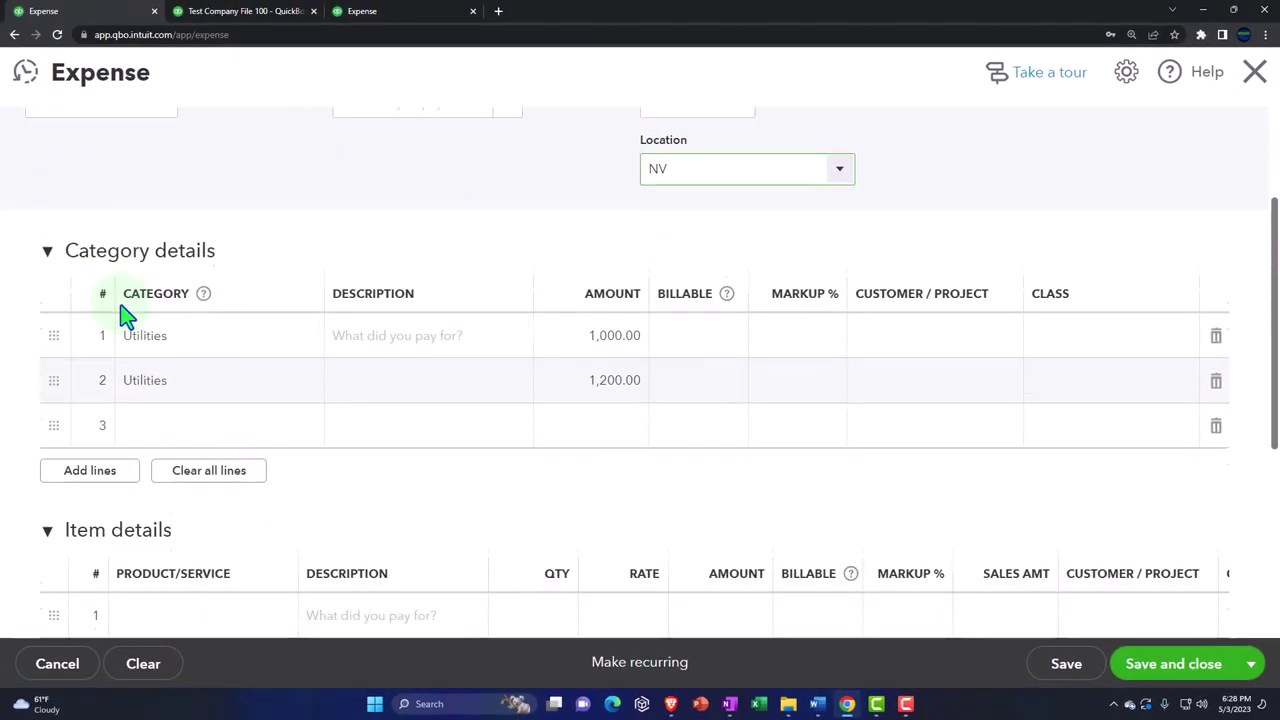
scroll(120, 314, up, 1)
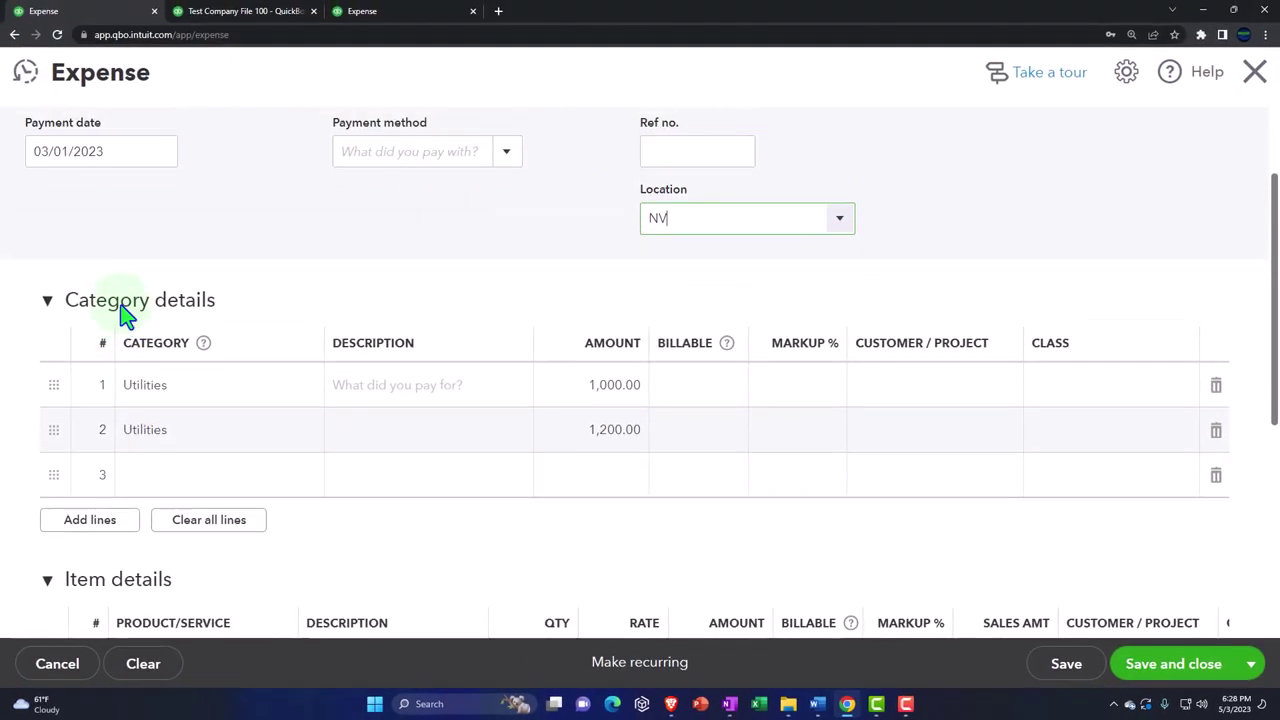
scroll(125, 318, up, 2)
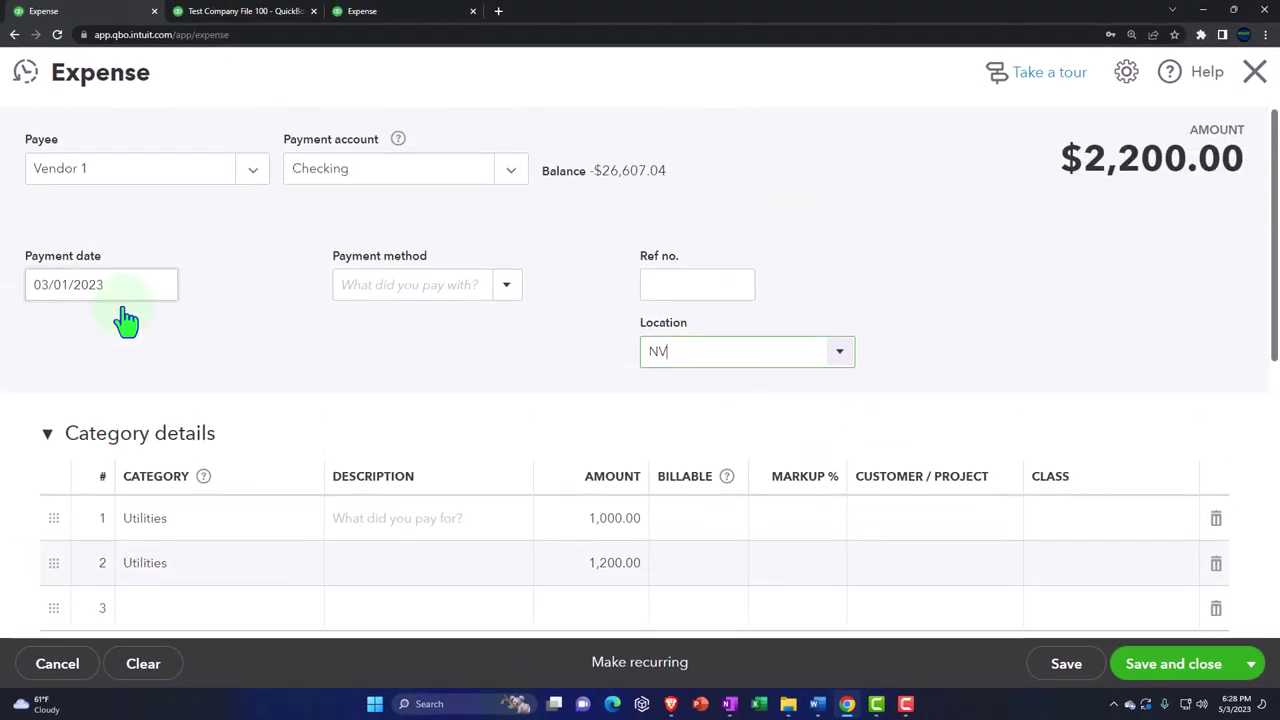
scroll(125, 318, down, 2)
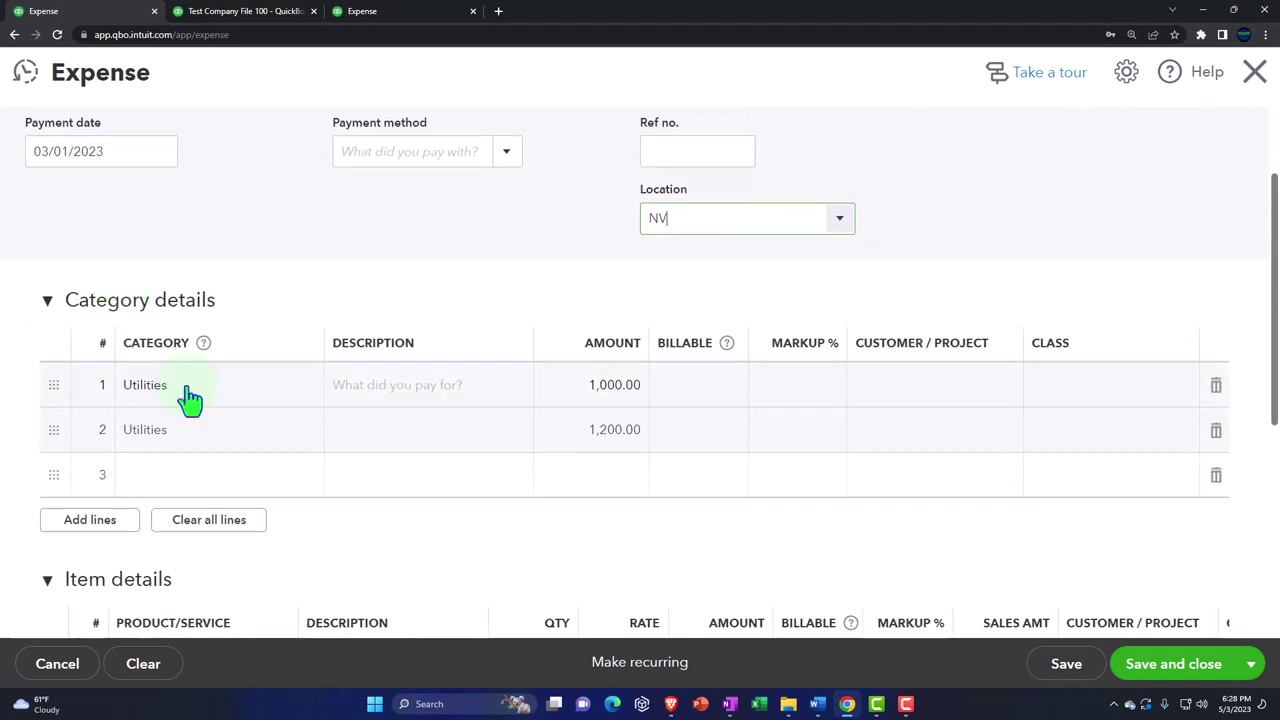
scroll(190, 400, down, 1)
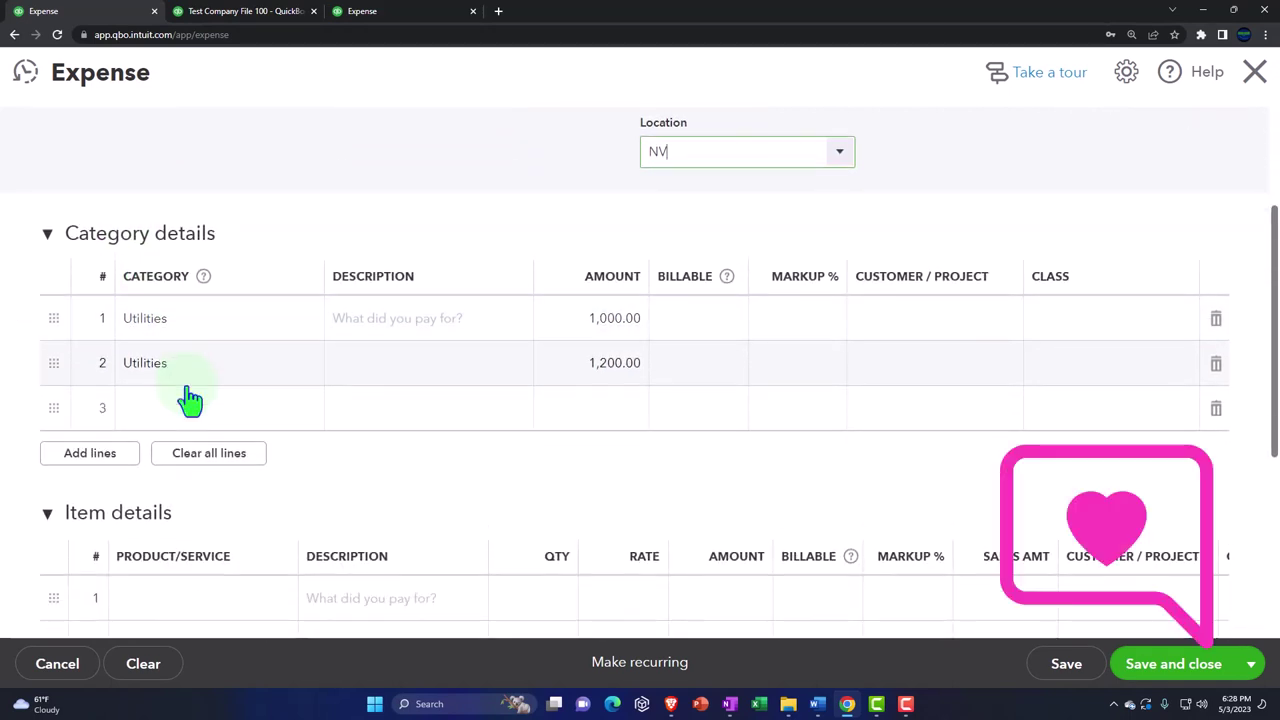
click(1150, 672)
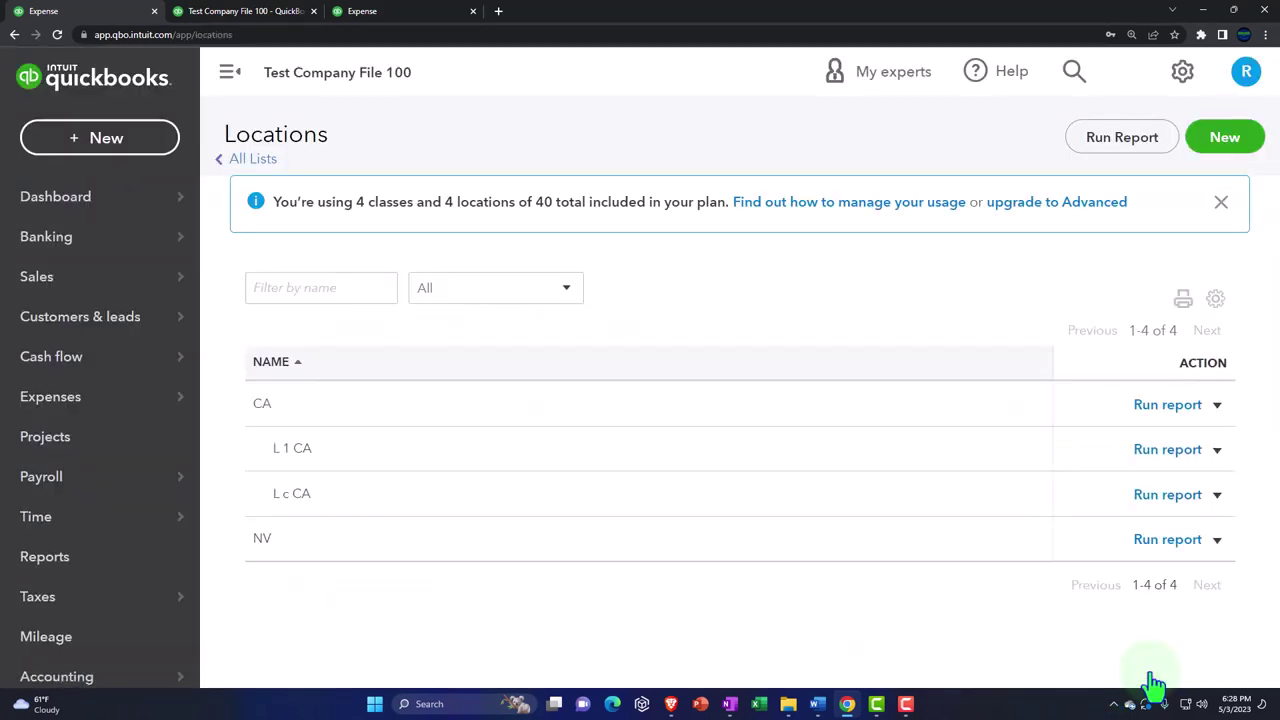
Step: Switch to the Balance Sheet report and rerun it to examine the March 2023 balances
click(276, 17)
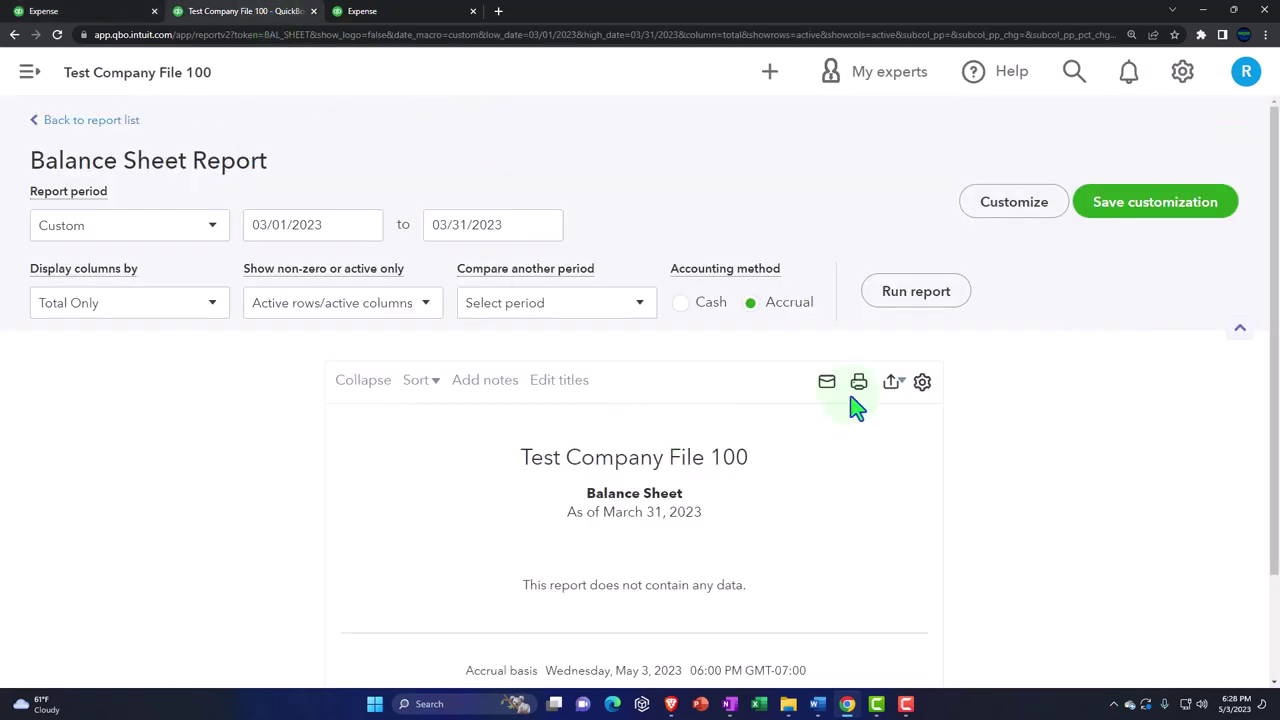
click(920, 300)
scroll(930, 295, down, 3)
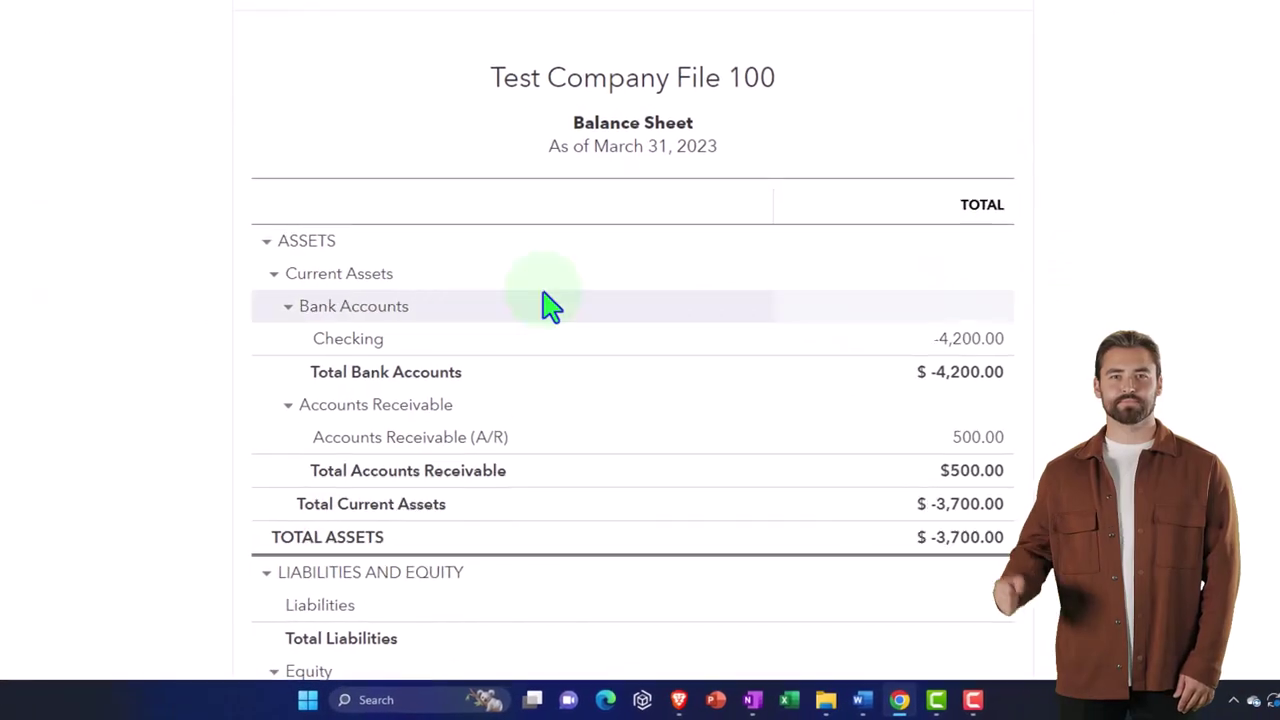
Step: Check the Balance Sheet's column display options, reload the page to refresh them, and collapse the navigation sidebar
click(86, 40)
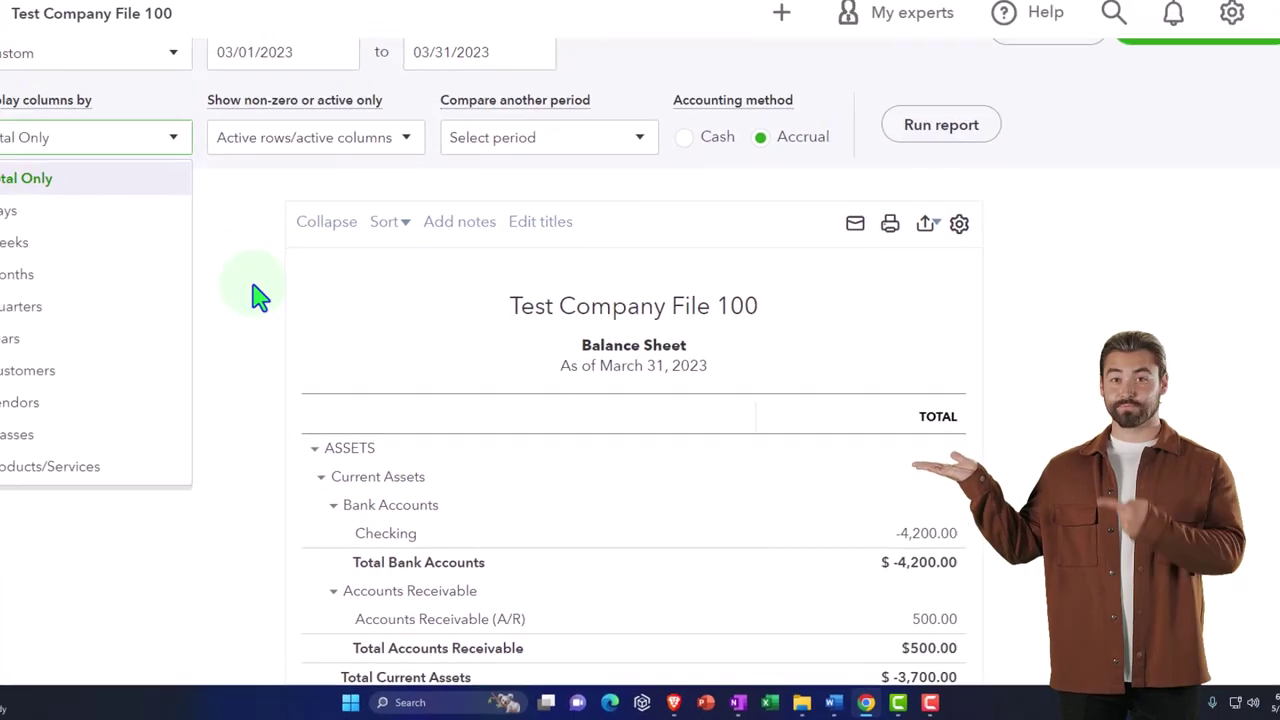
click(84, 112)
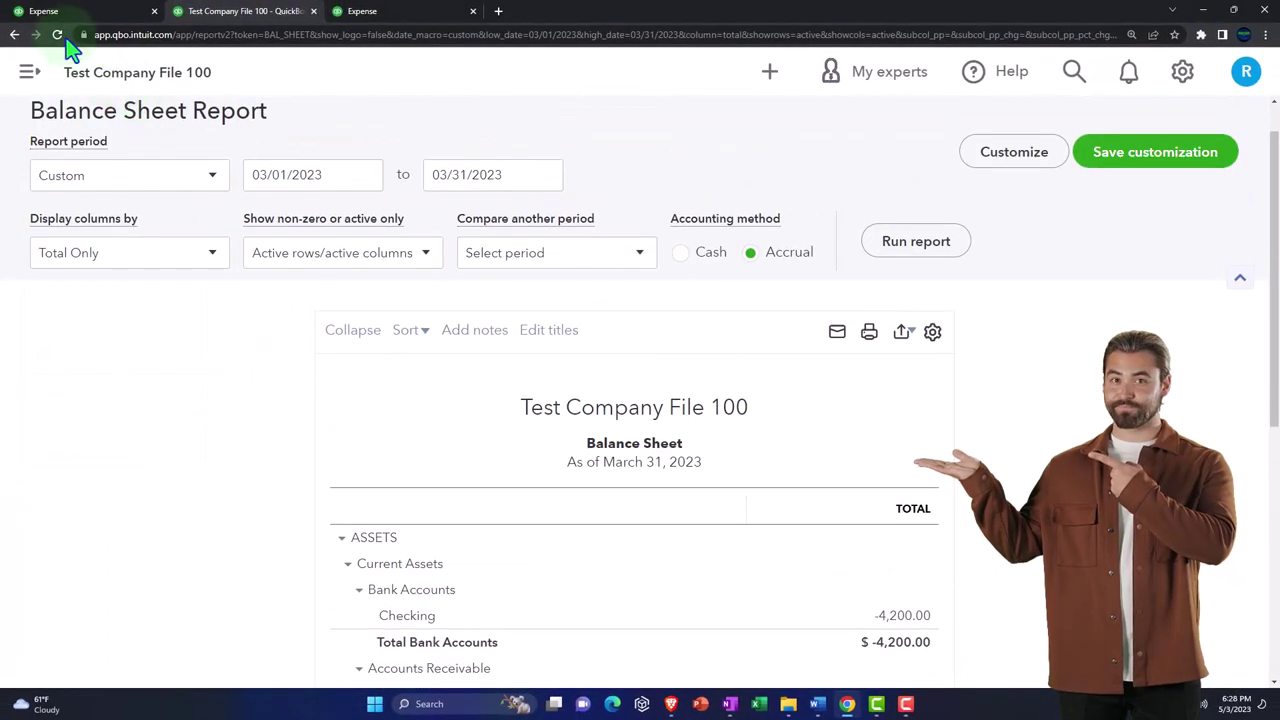
click(57, 34)
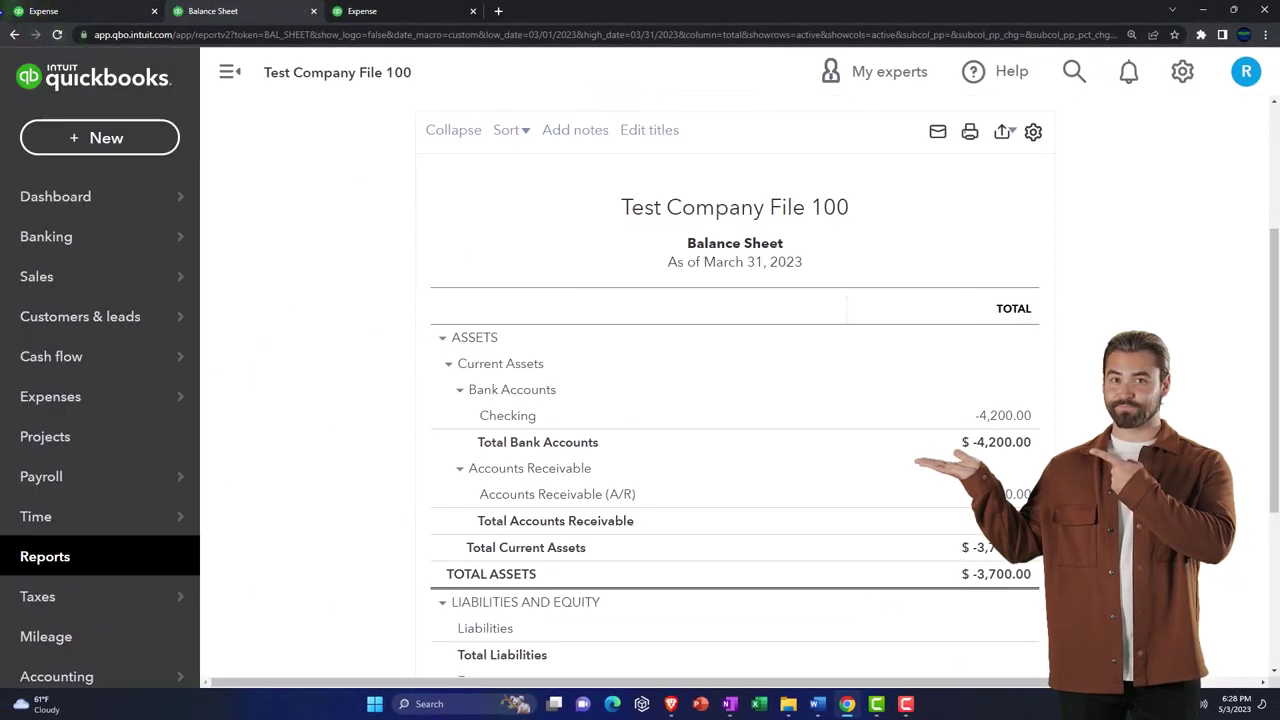
click(229, 72)
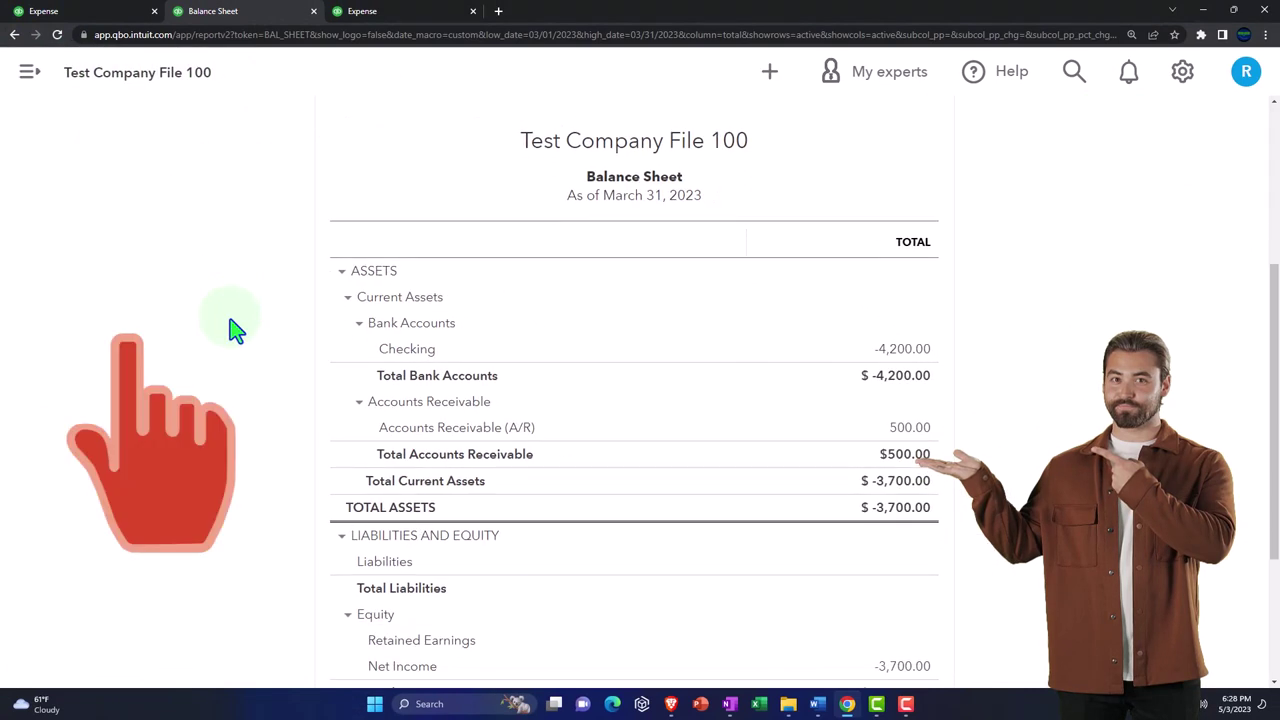
Step: Display the Balance Sheet columns by Locations, run the report, and examine assets, liabilities and equity for each location
scroll(223, 257, up, 2)
click(211, 192)
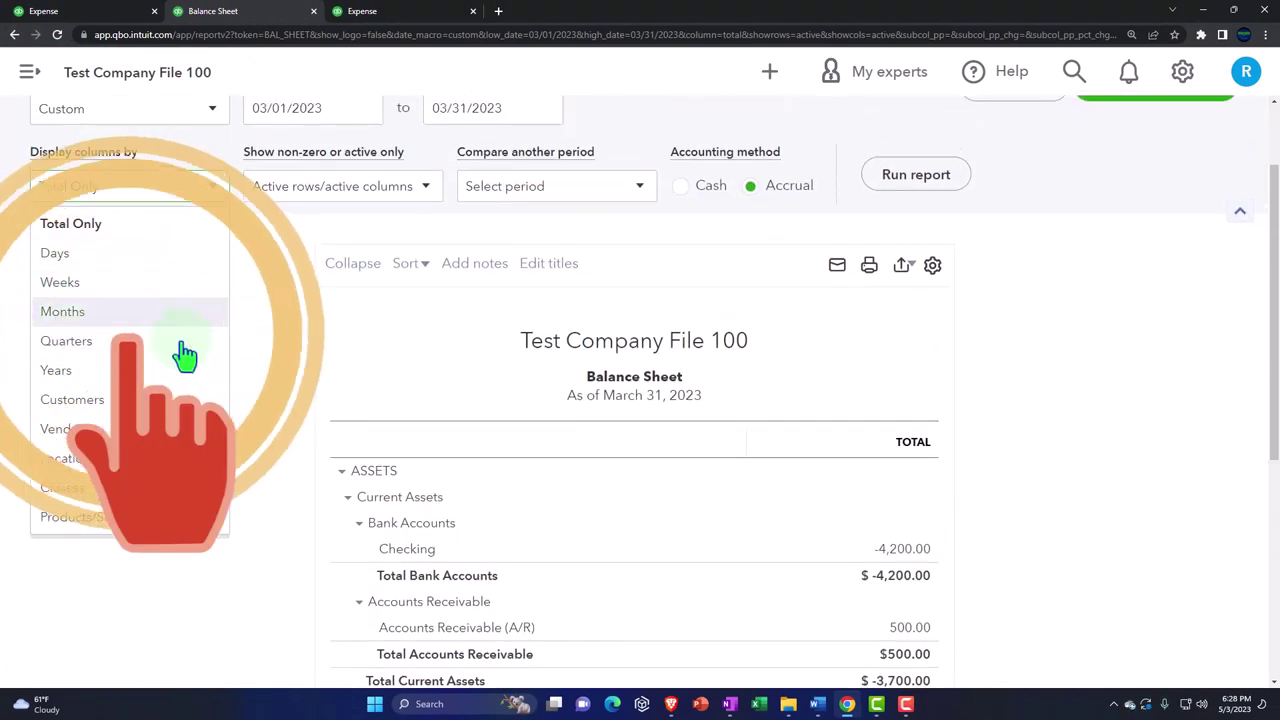
click(68, 458)
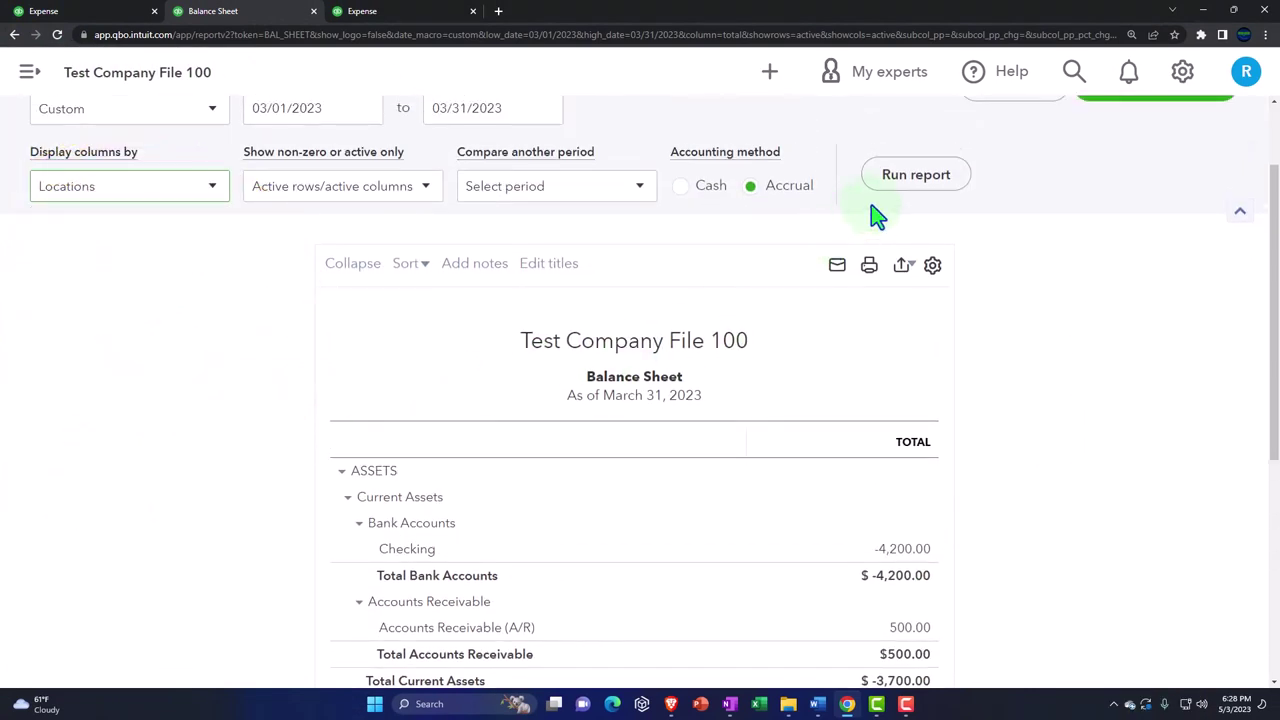
click(915, 175)
scroll(995, 368, down, 1)
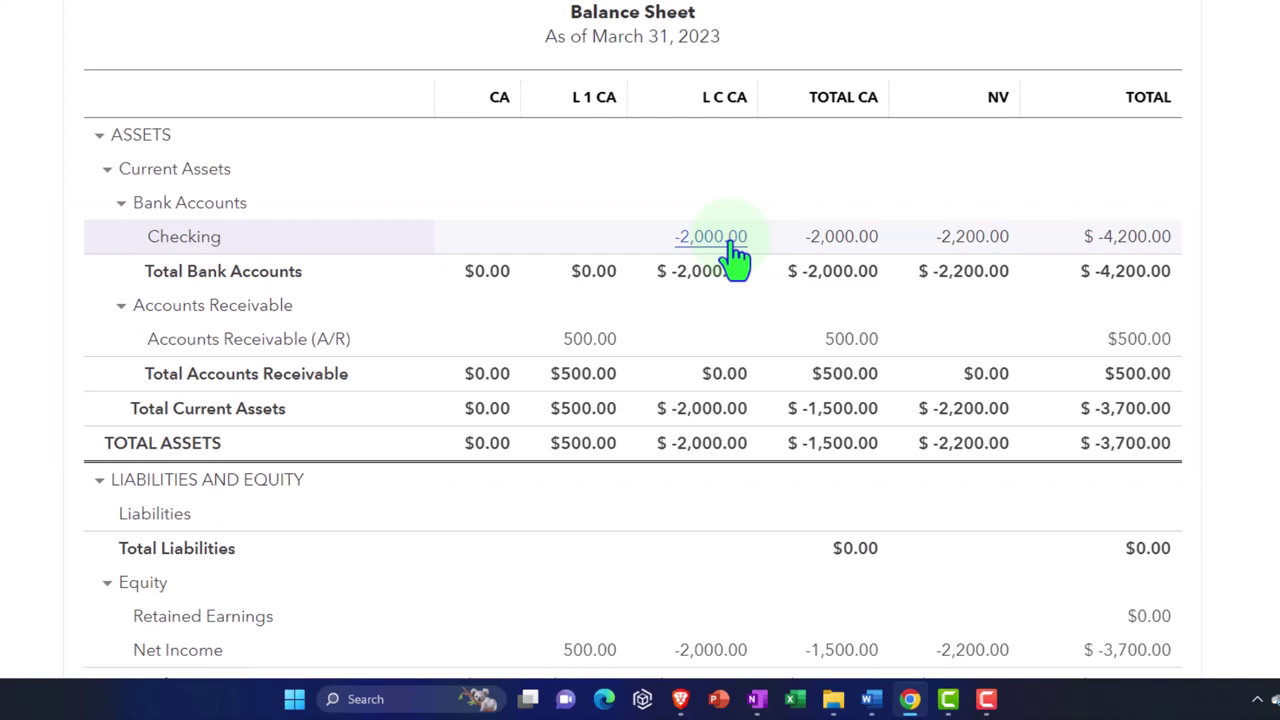
scroll(733, 258, down, 3)
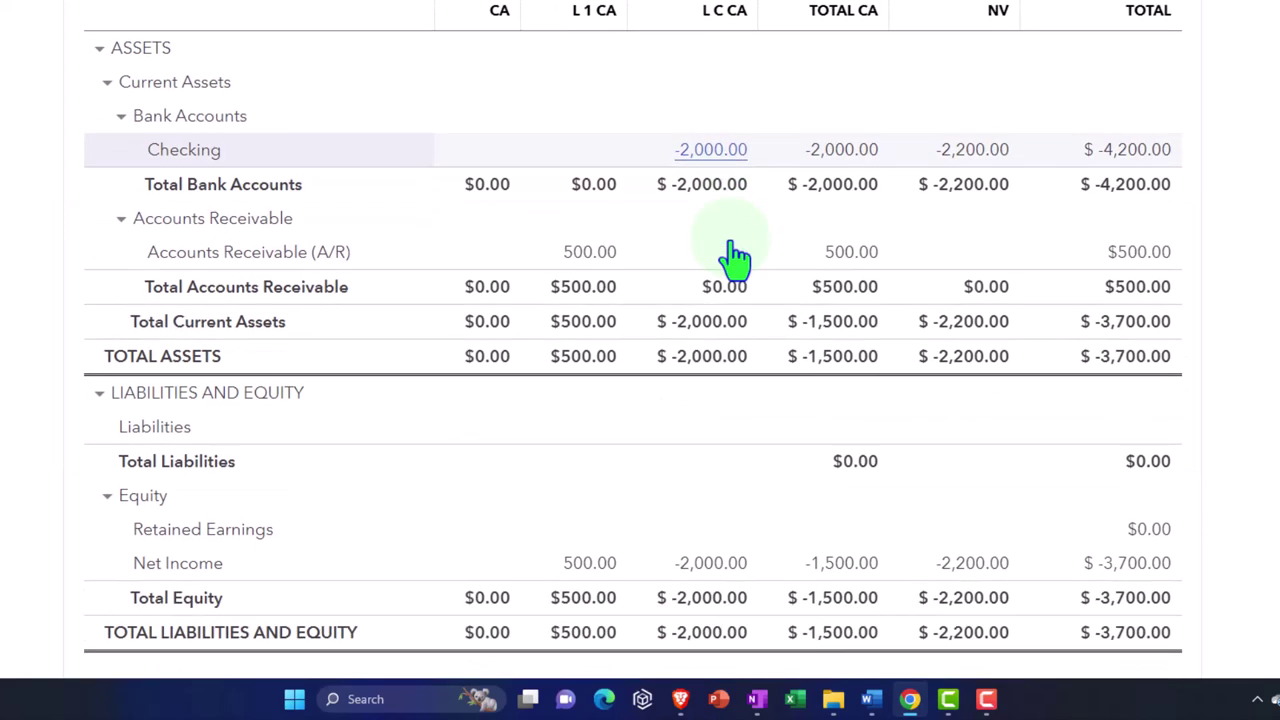
scroll(733, 262, up, 3)
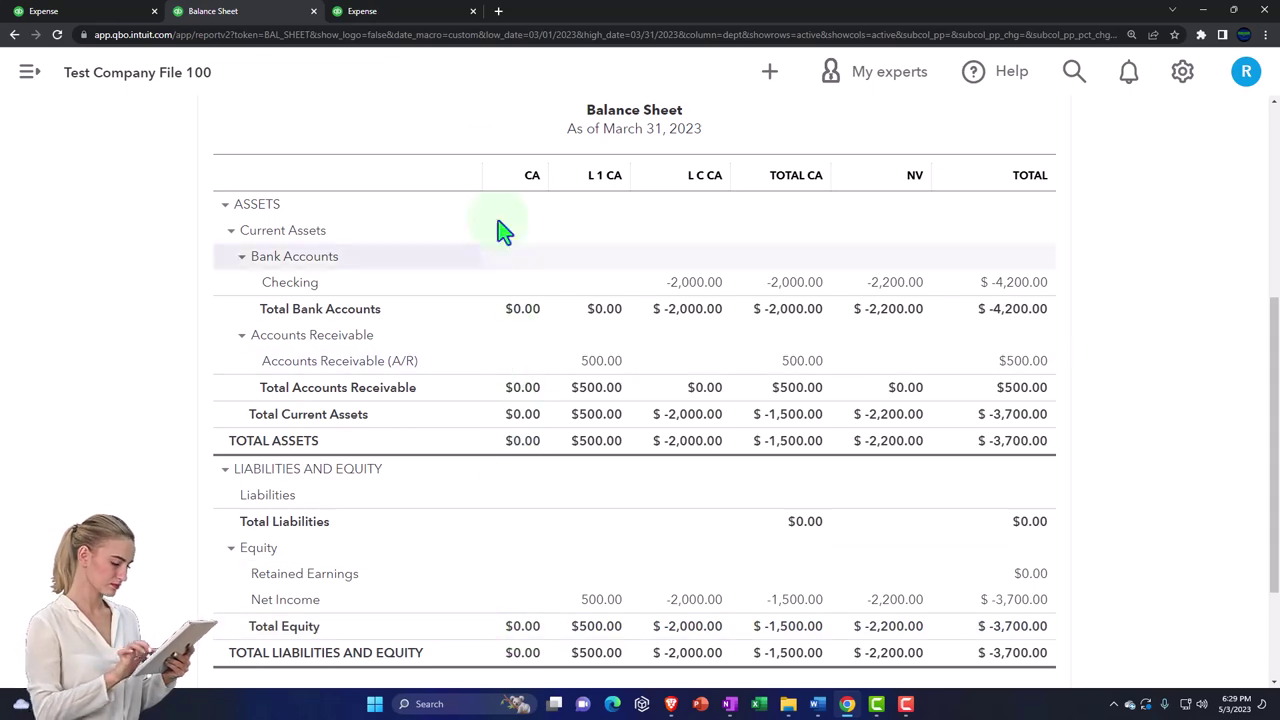
Step: Switch to the Profit and Loss report, rerun it by locations, and examine how the expenses are split between CA and NV
click(406, 12)
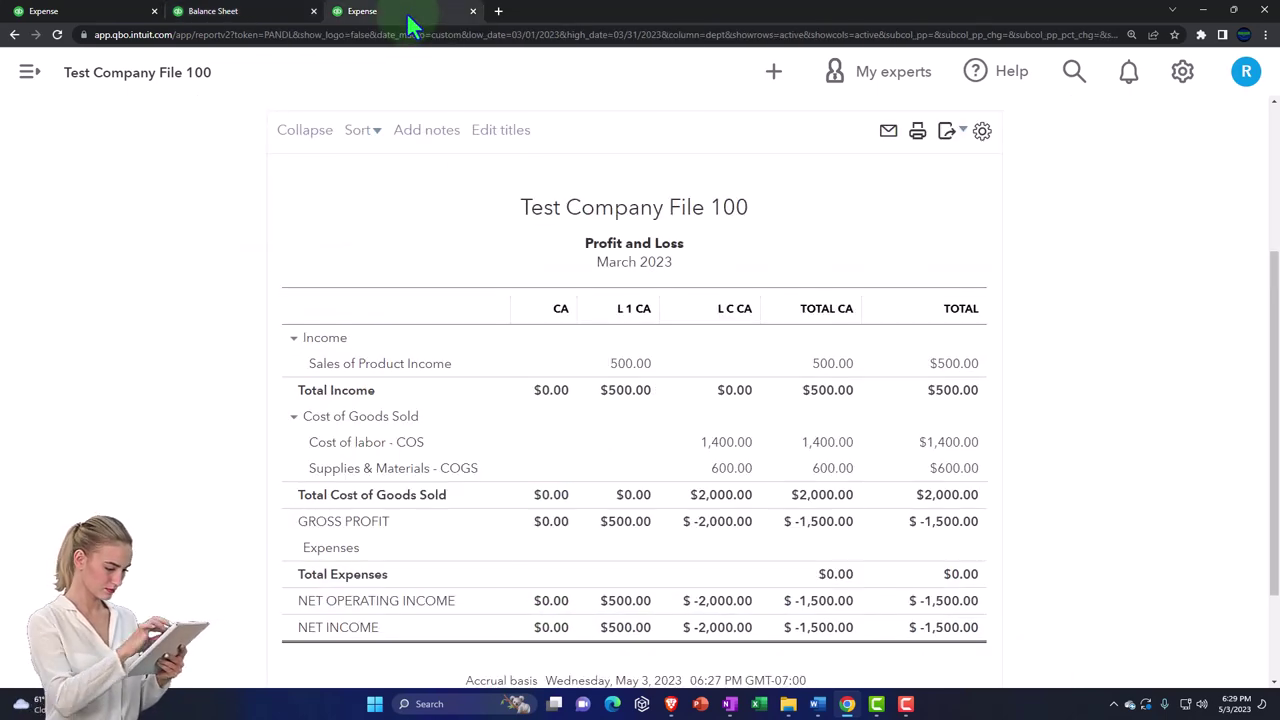
scroll(431, 440, up, 2)
click(910, 245)
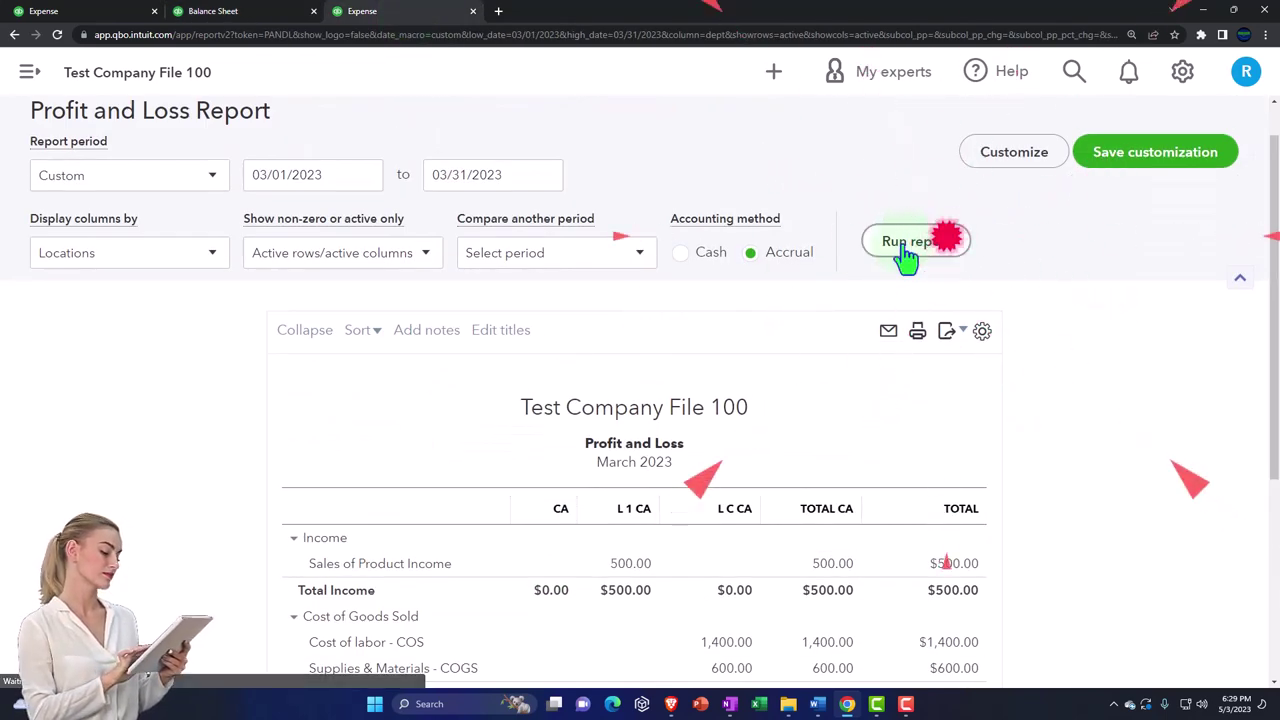
scroll(871, 443, down, 2)
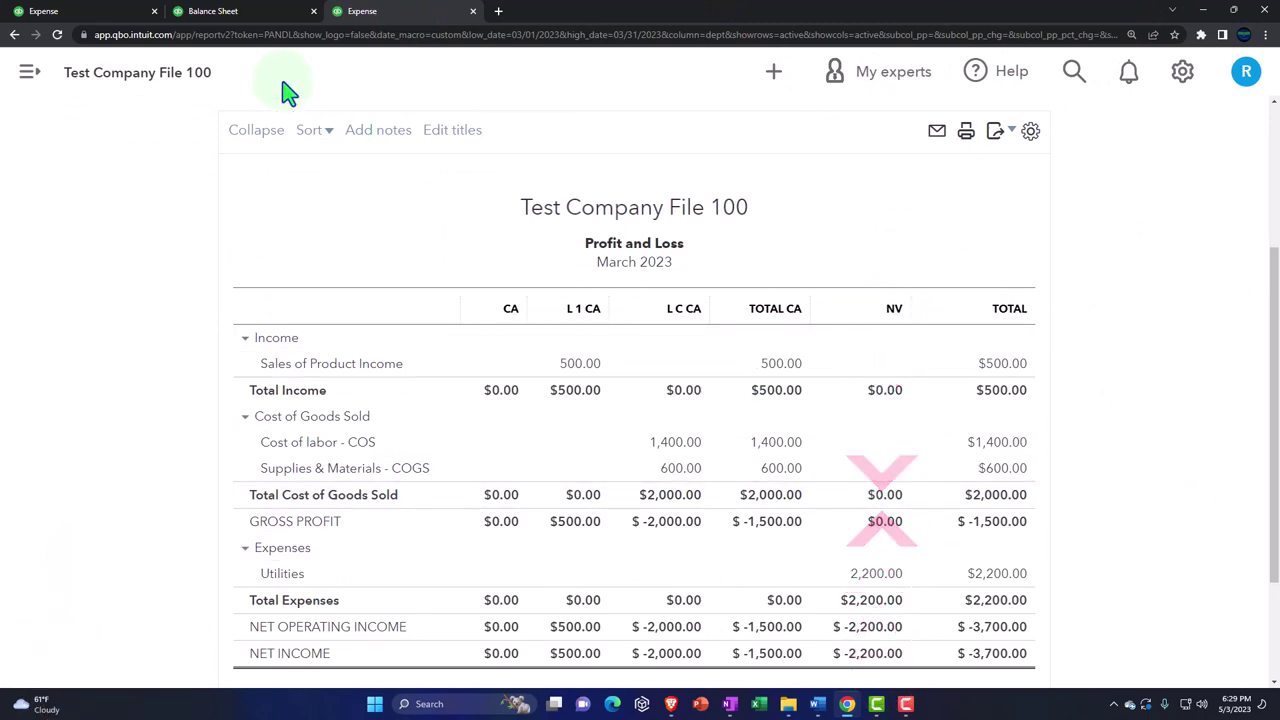
Step: Open a new expense for Vendor 1, examine the Class field on both Utilities lines, and close the form without saving
click(100, 14)
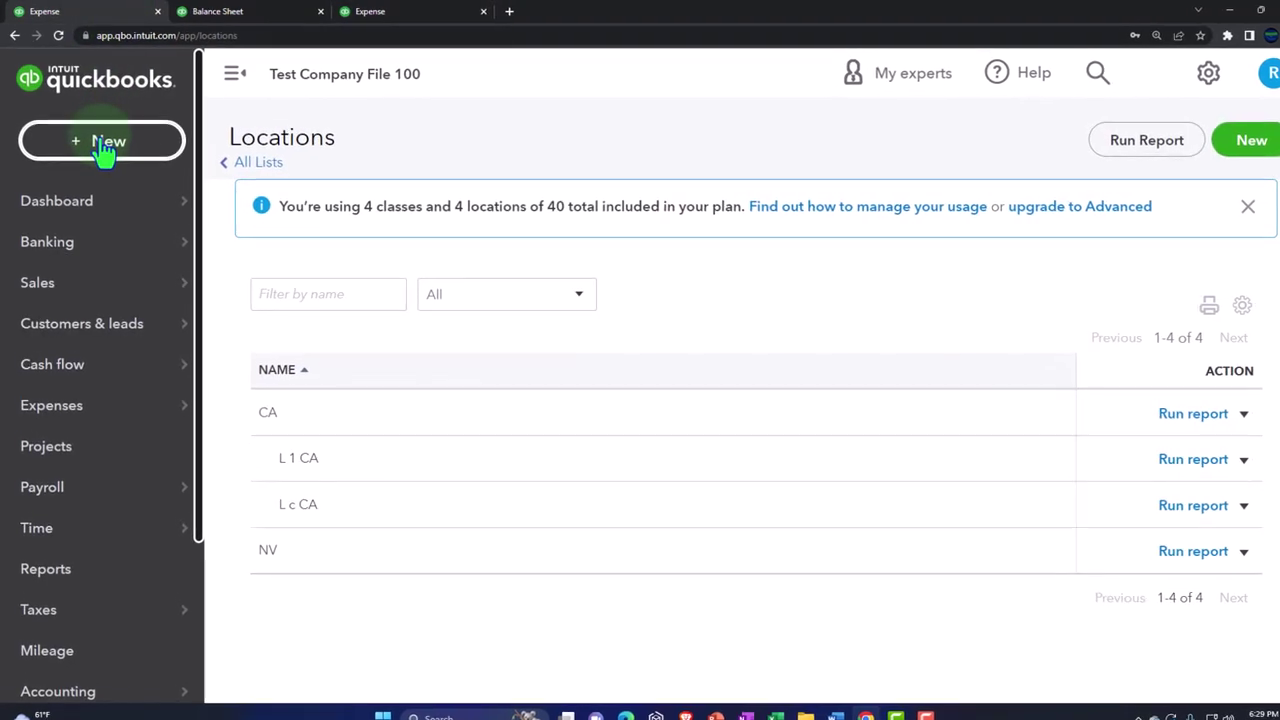
click(100, 138)
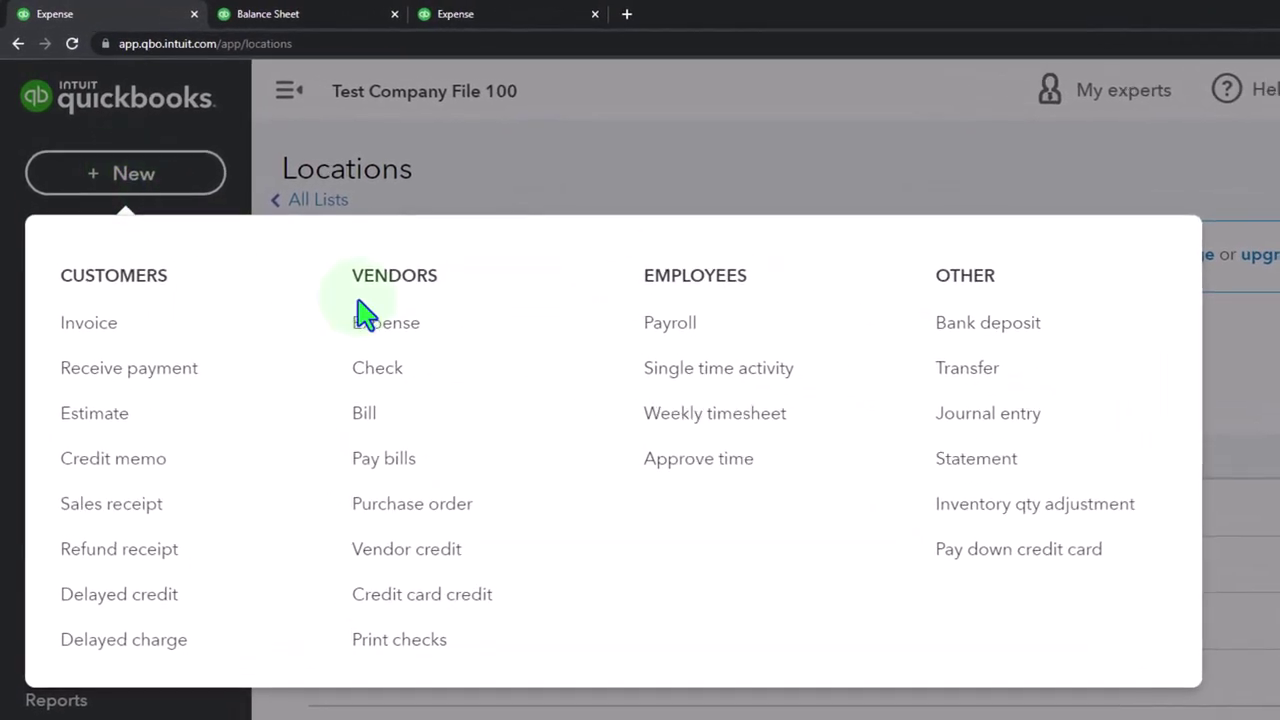
click(360, 306)
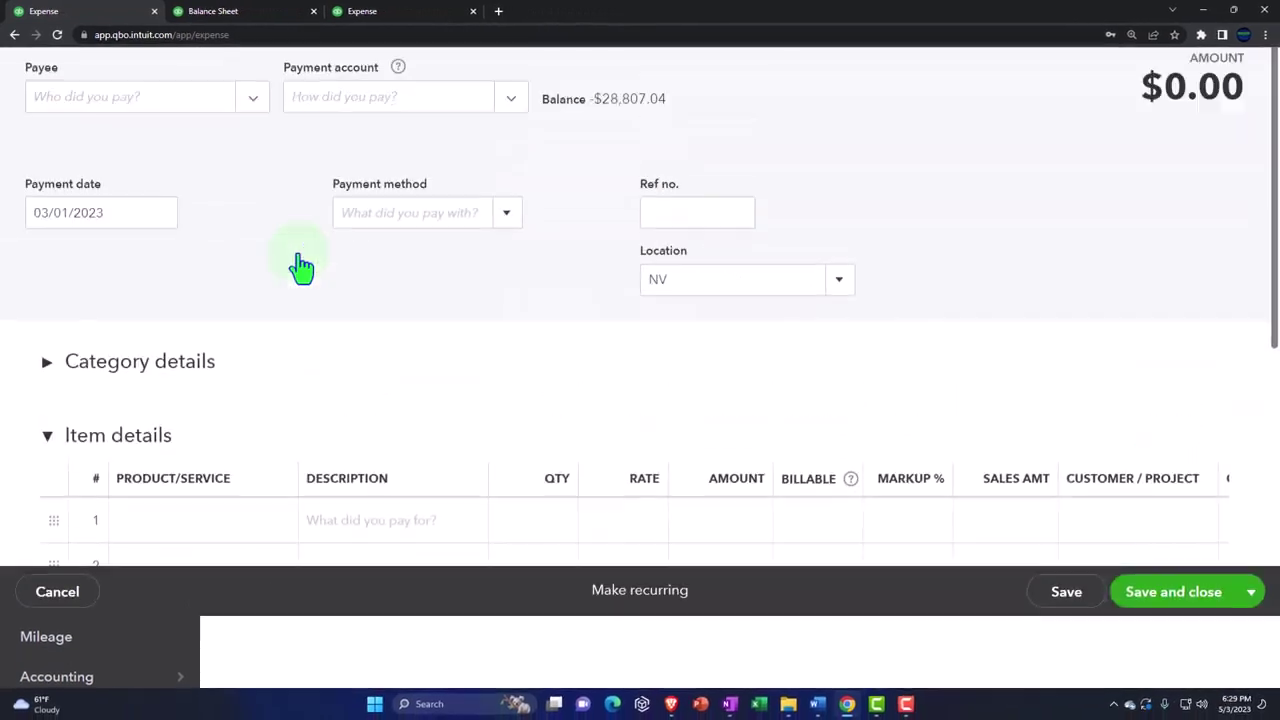
click(251, 172)
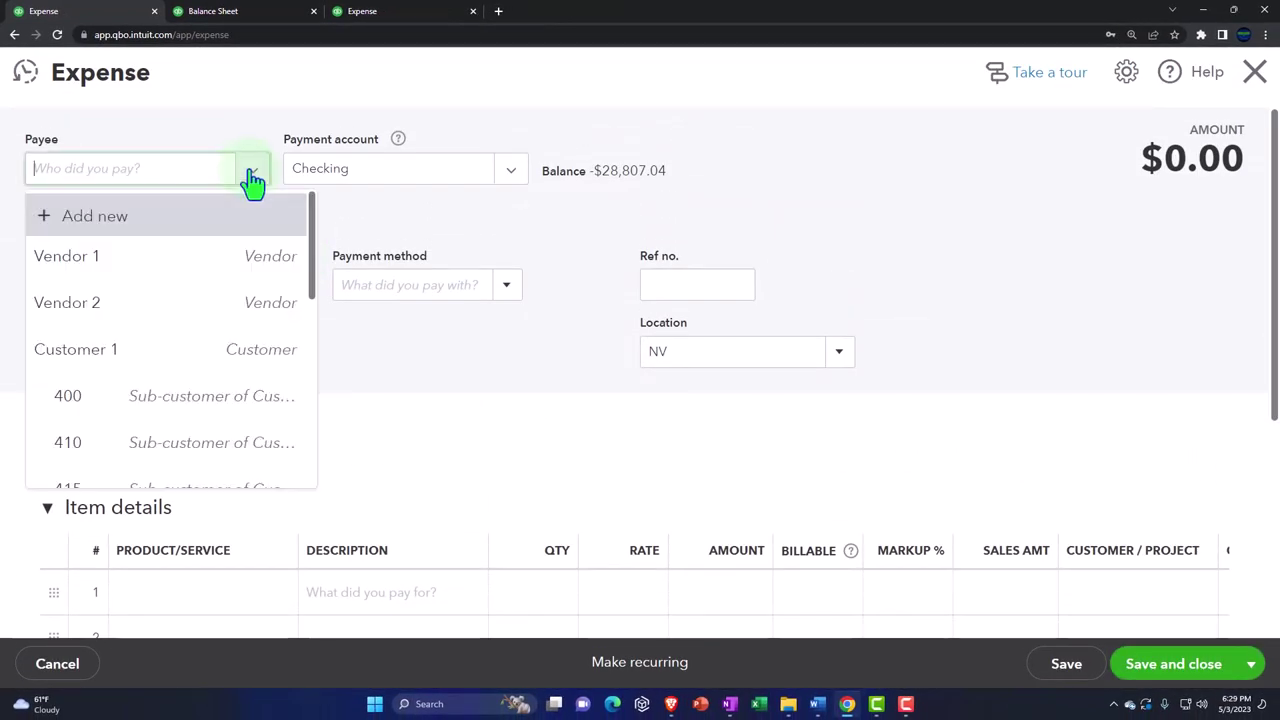
click(137, 253)
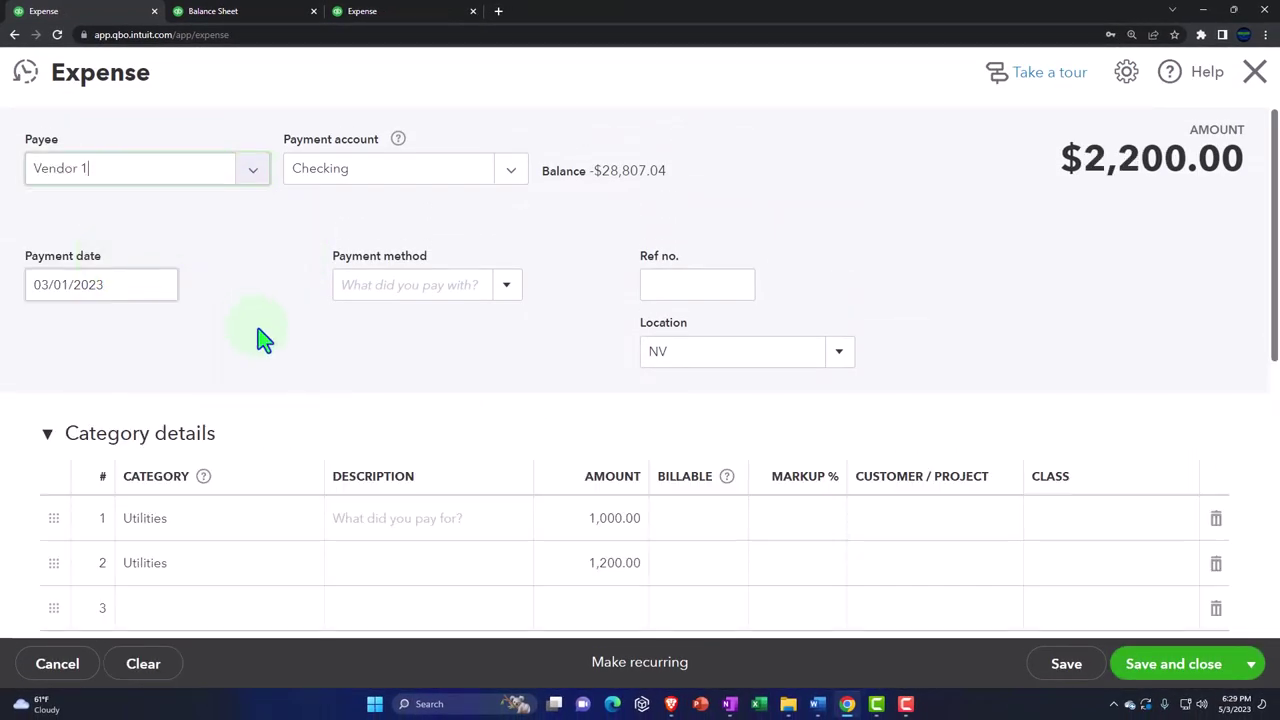
scroll(334, 400, down, 1)
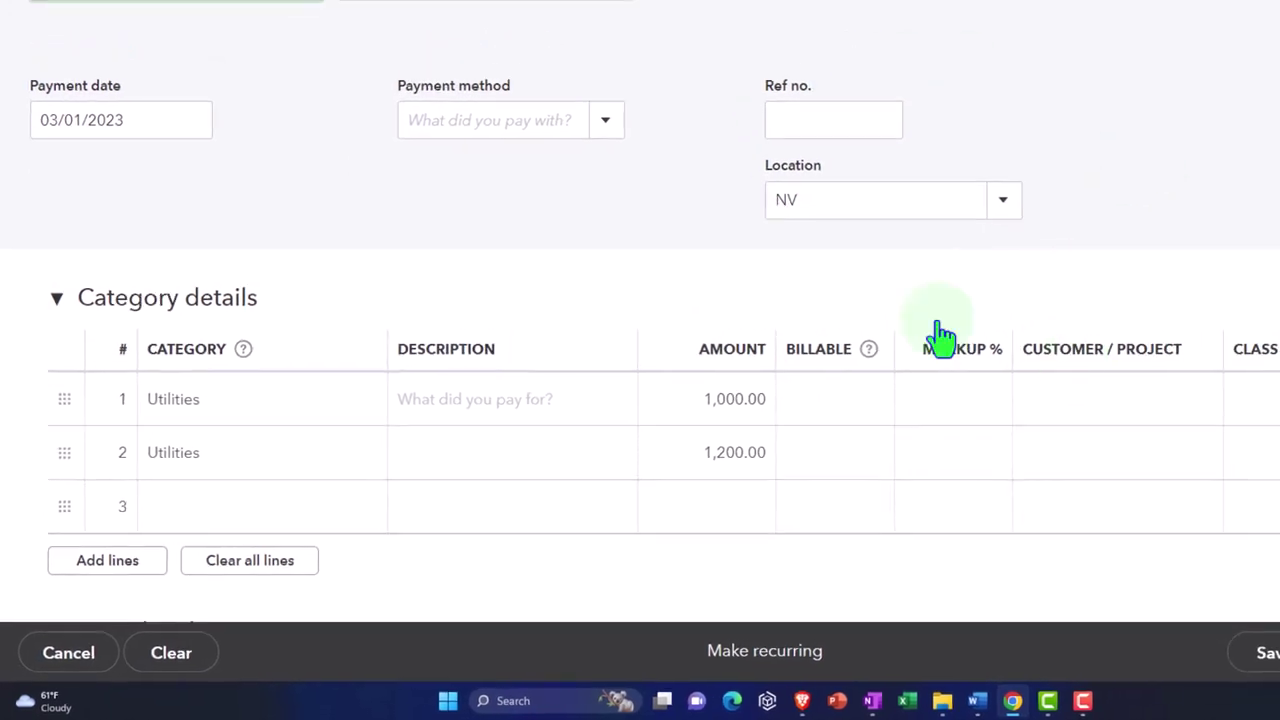
click(1117, 451)
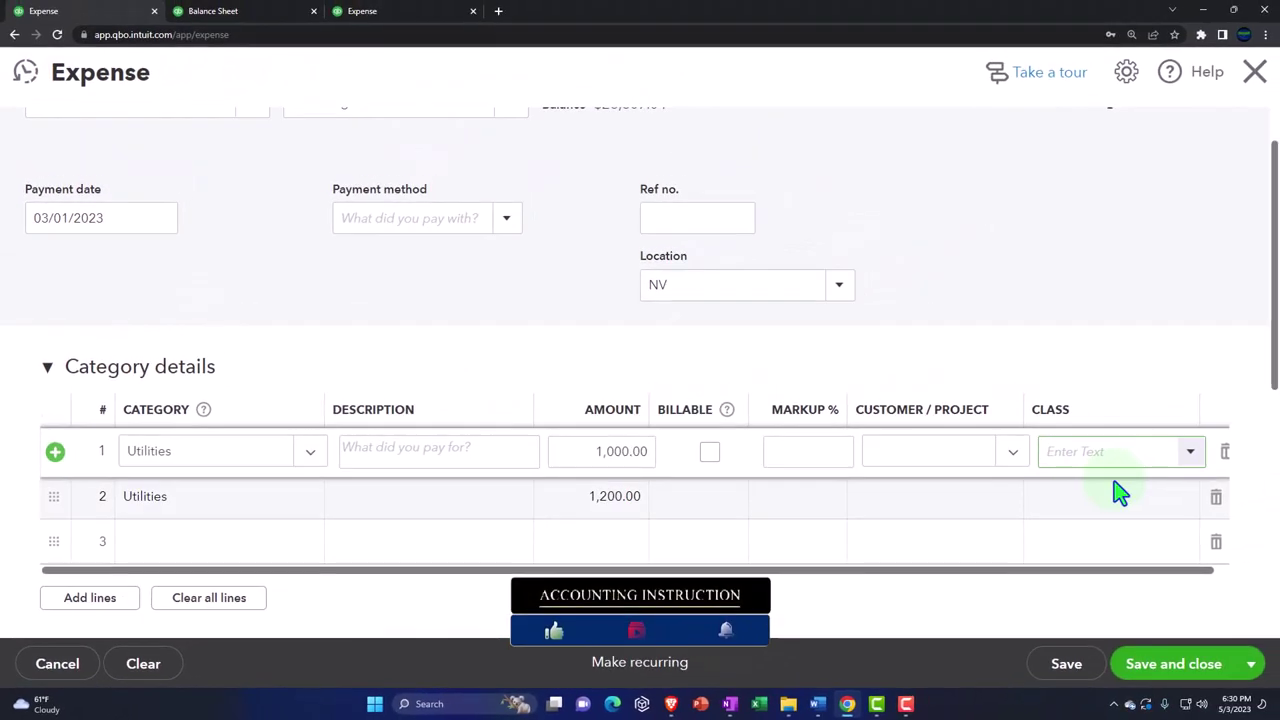
click(1119, 500)
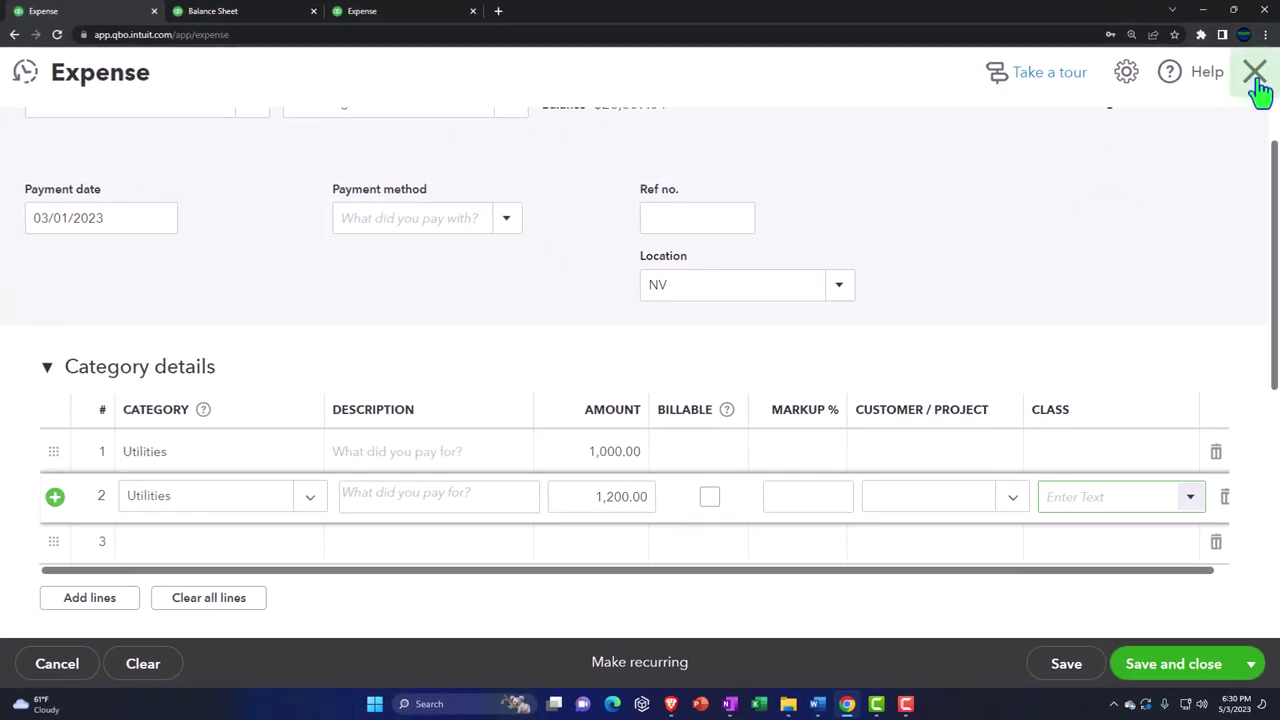
click(1255, 76)
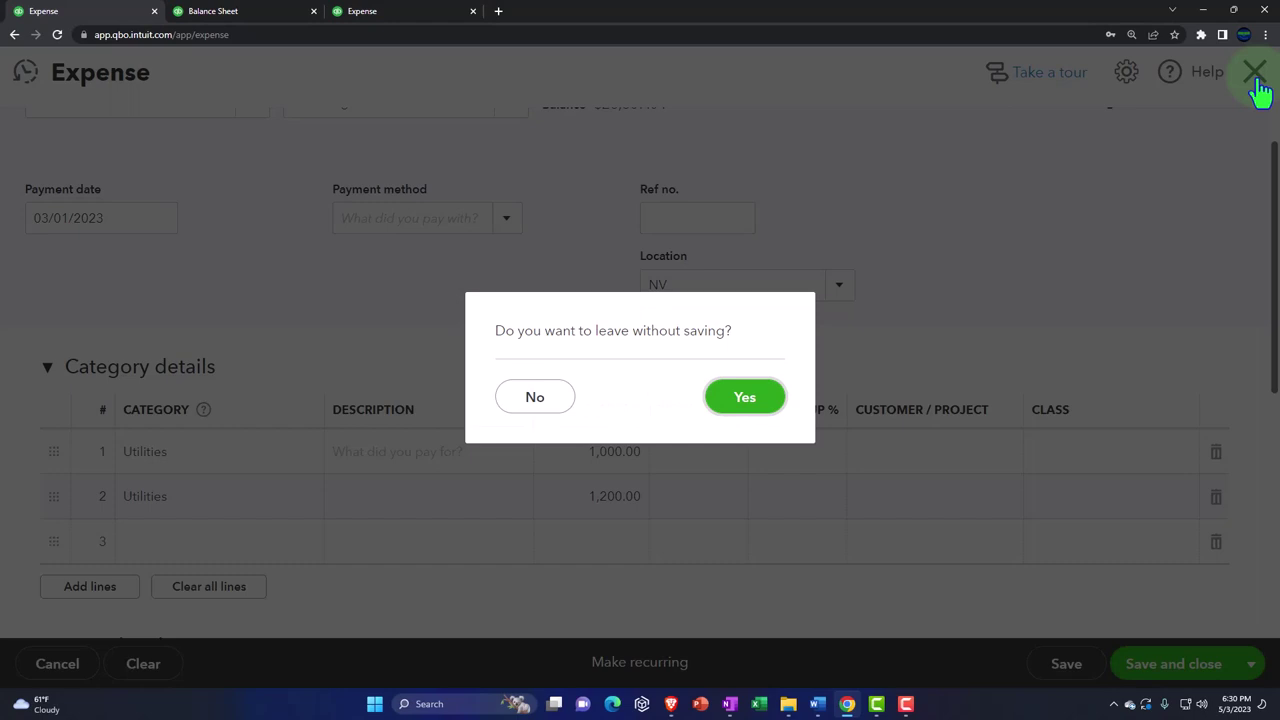
click(745, 410)
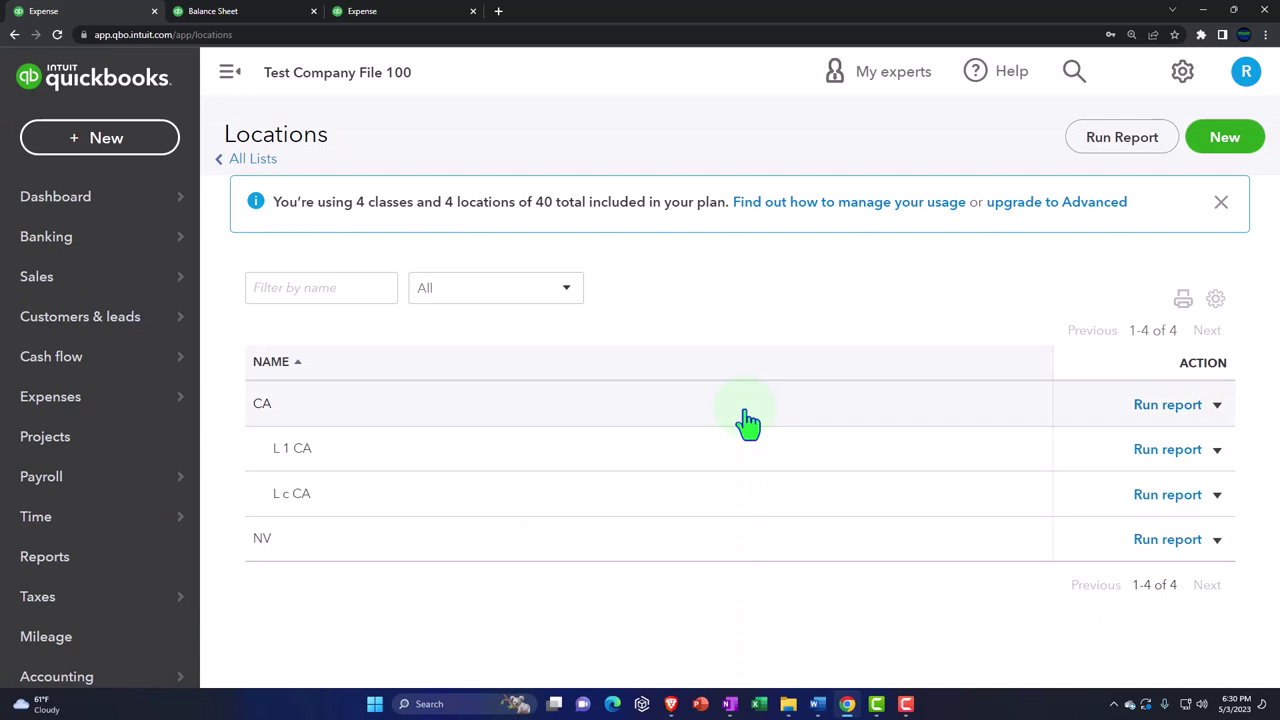
Step: Glance at the Profit and Loss report by location, return to the Locations list, and create a new expense with Vendor 1 as payee
click(423, 11)
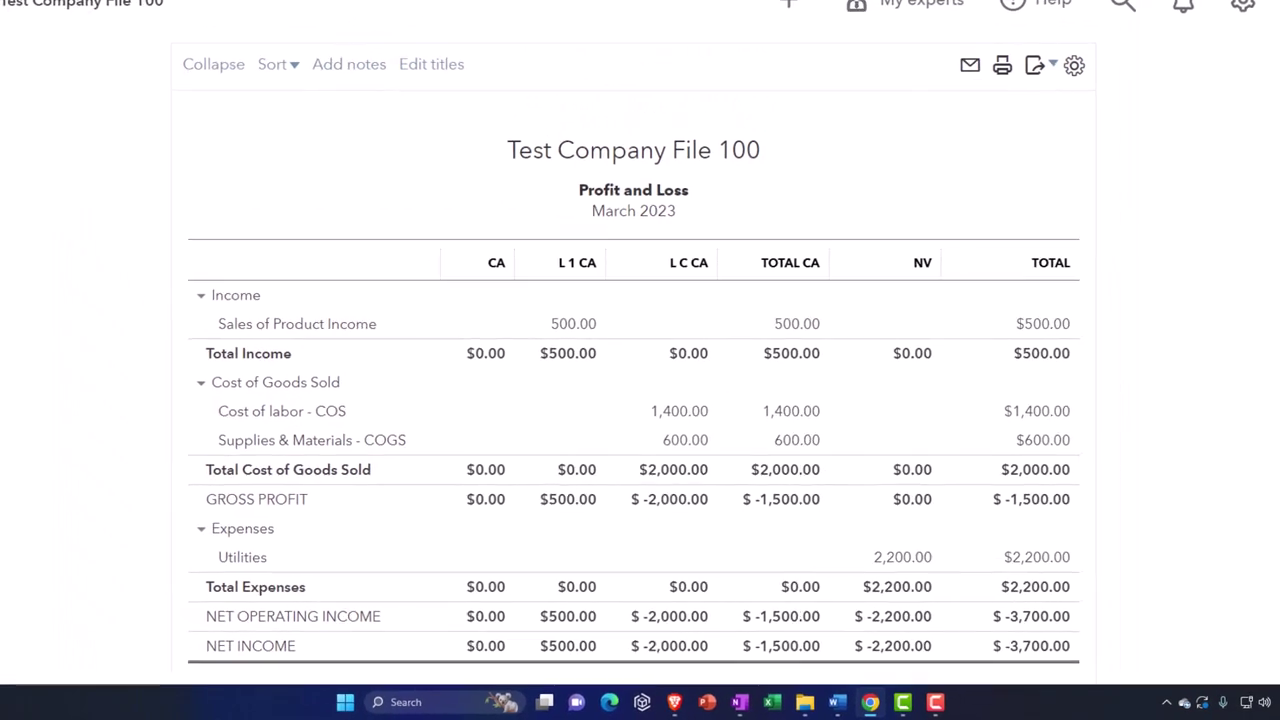
click(100, 6)
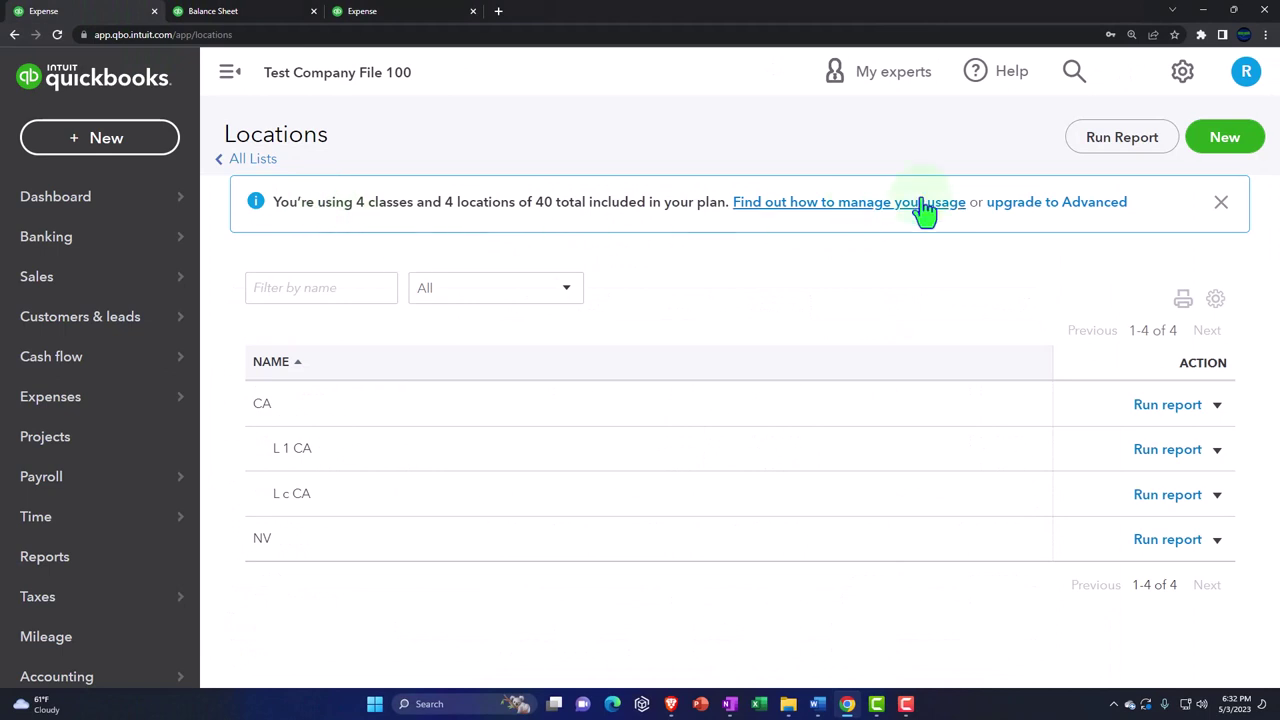
click(148, 145)
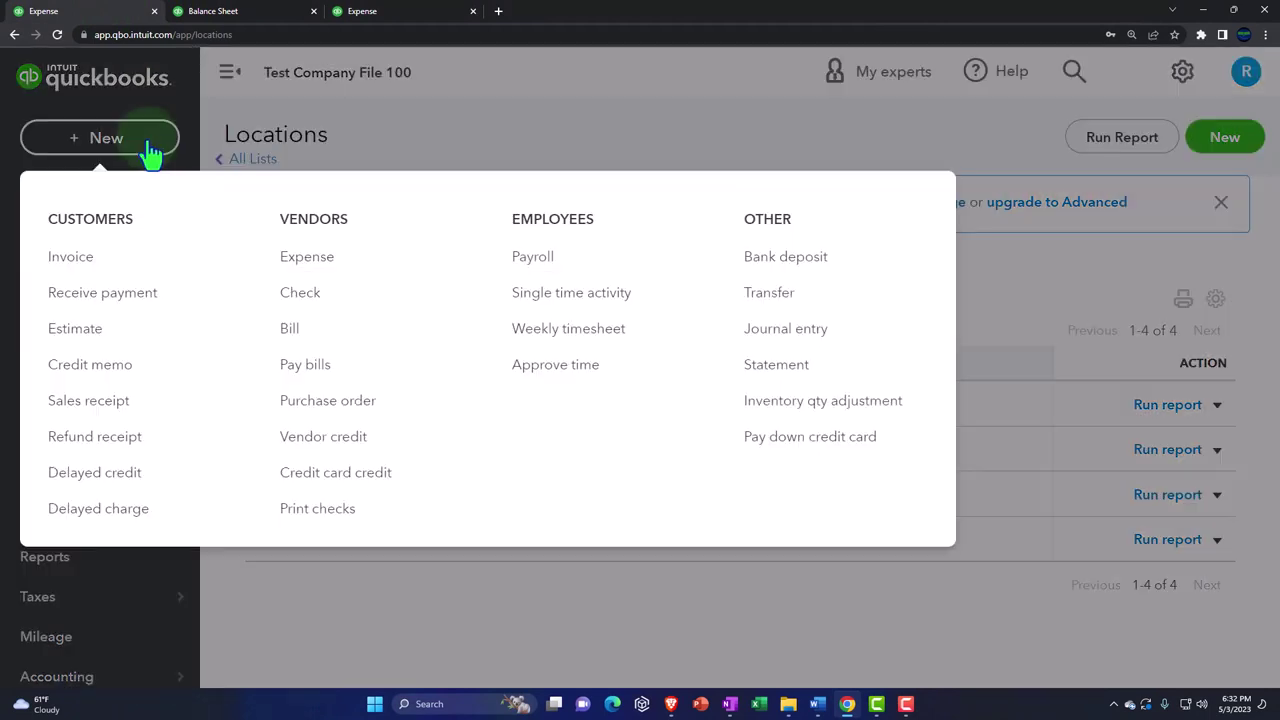
click(310, 260)
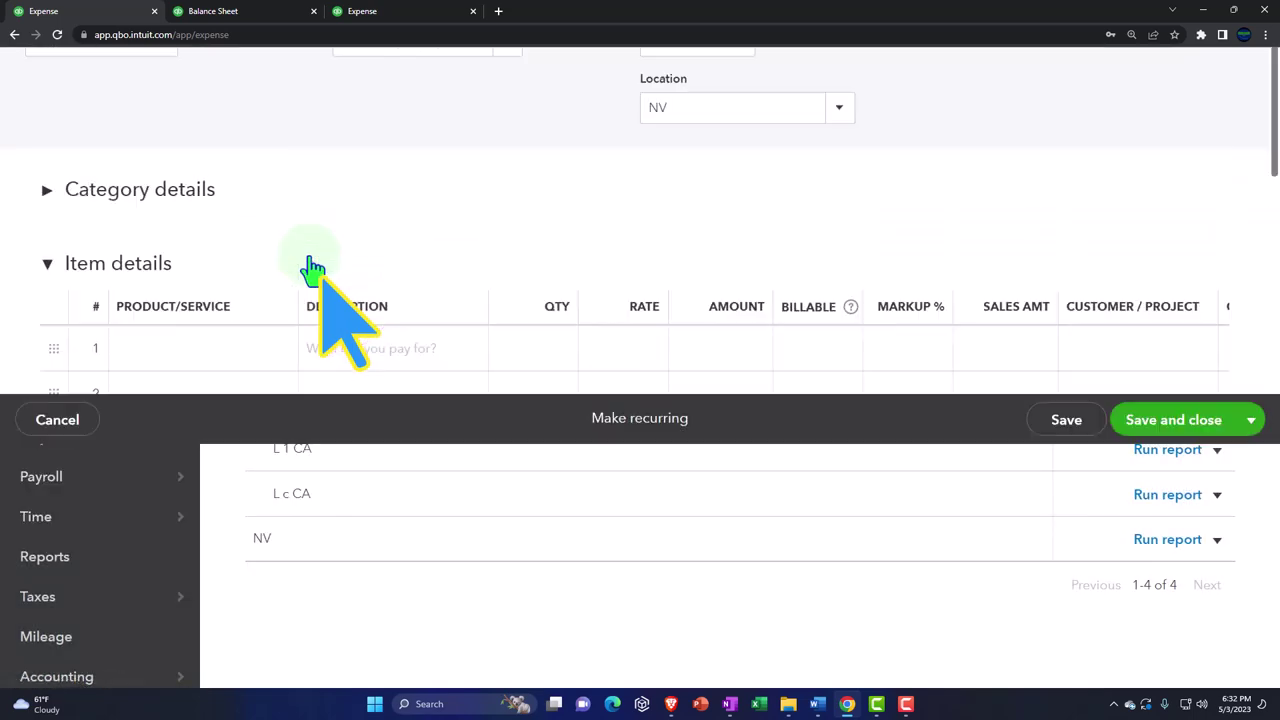
scroll(310, 300, down, 1)
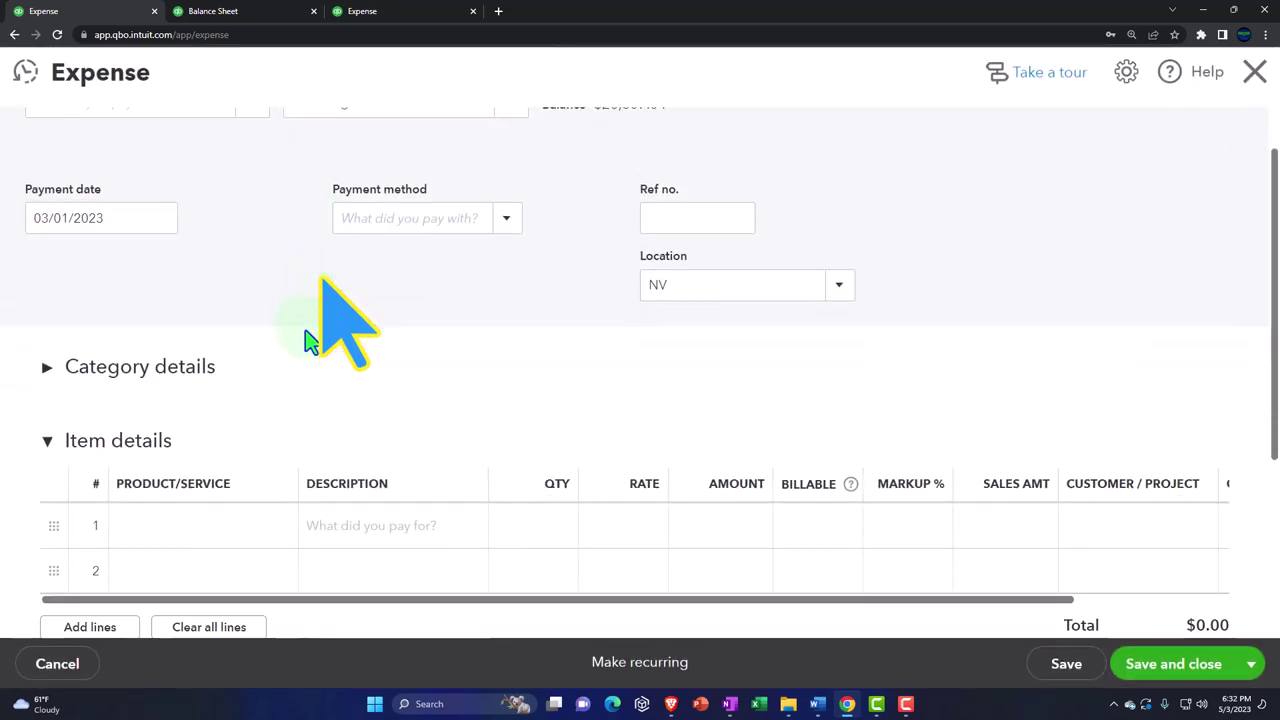
scroll(310, 340, up, 1)
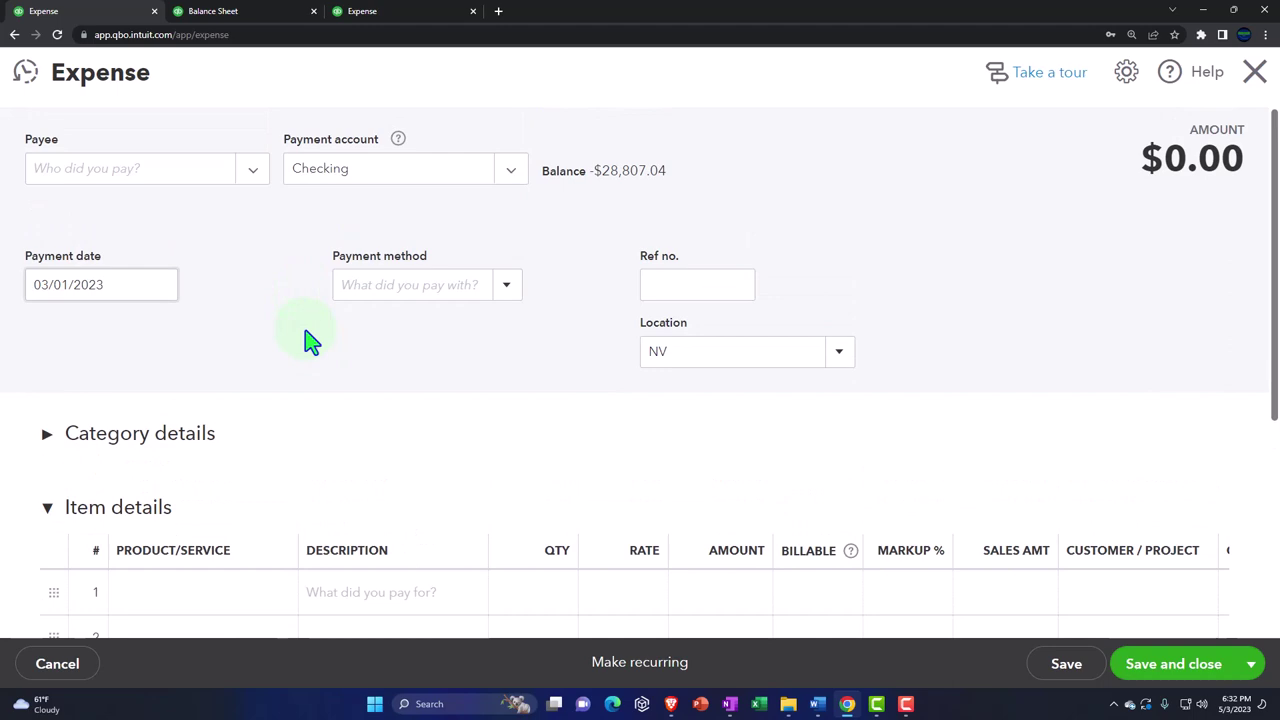
click(252, 169)
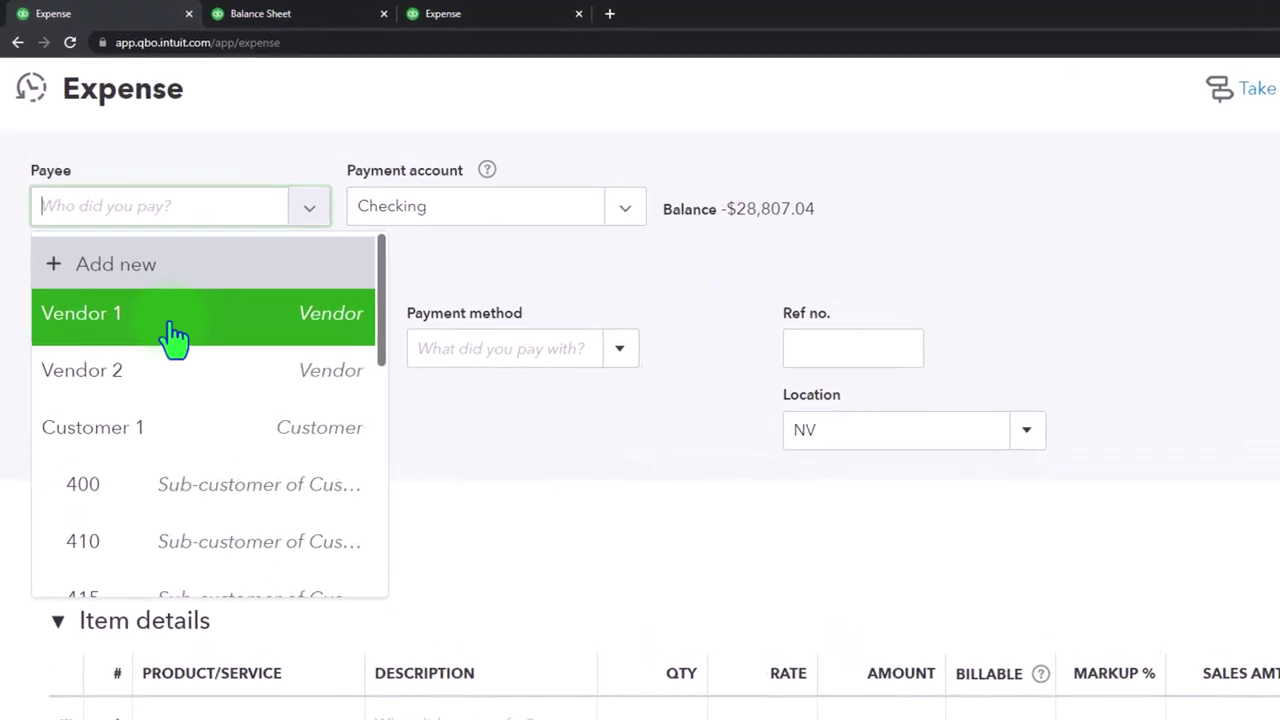
click(172, 326)
Step: Change the category of the first expense line to Supplies
scroll(309, 409, down, 4)
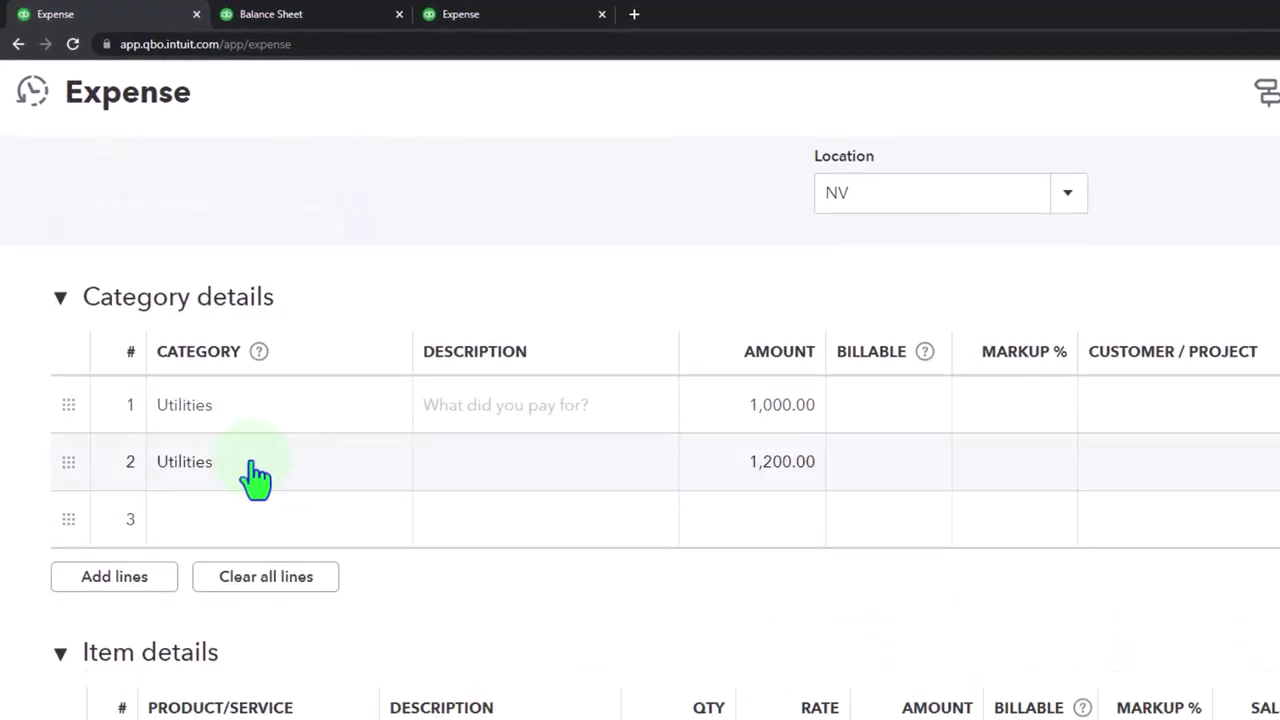
click(232, 432)
drag(234, 429, 129, 400)
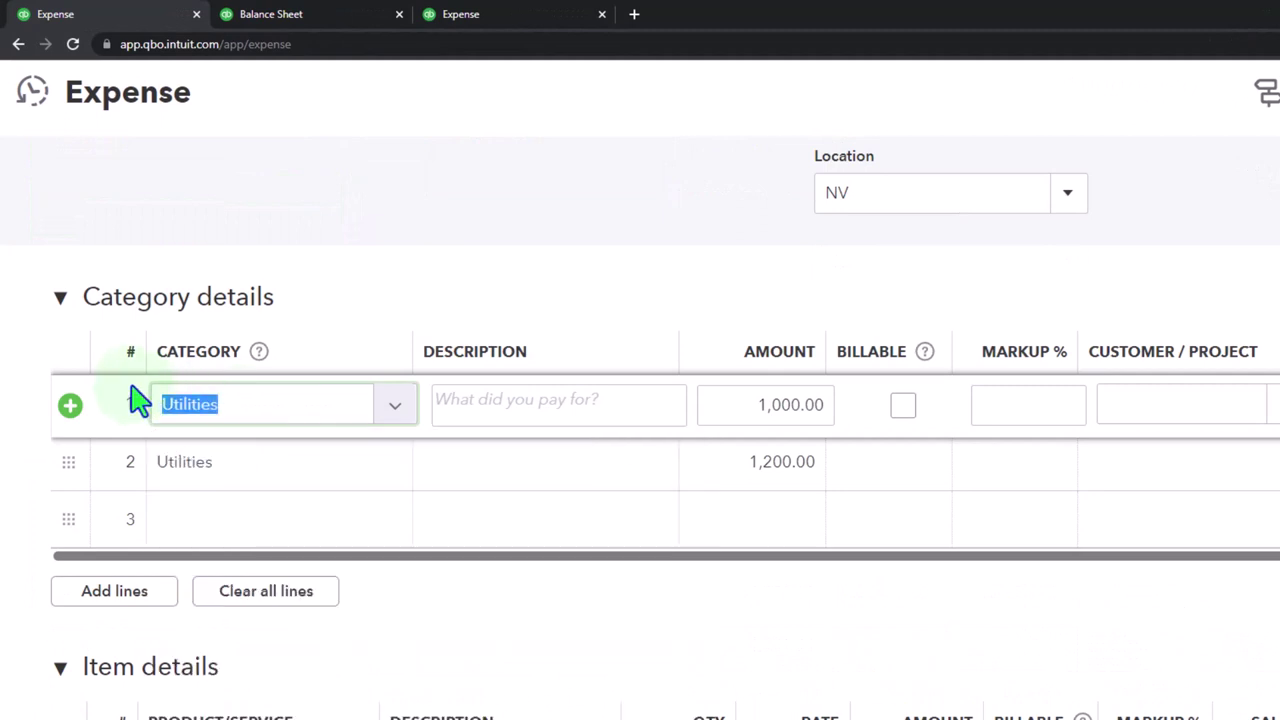
text(Supplies)
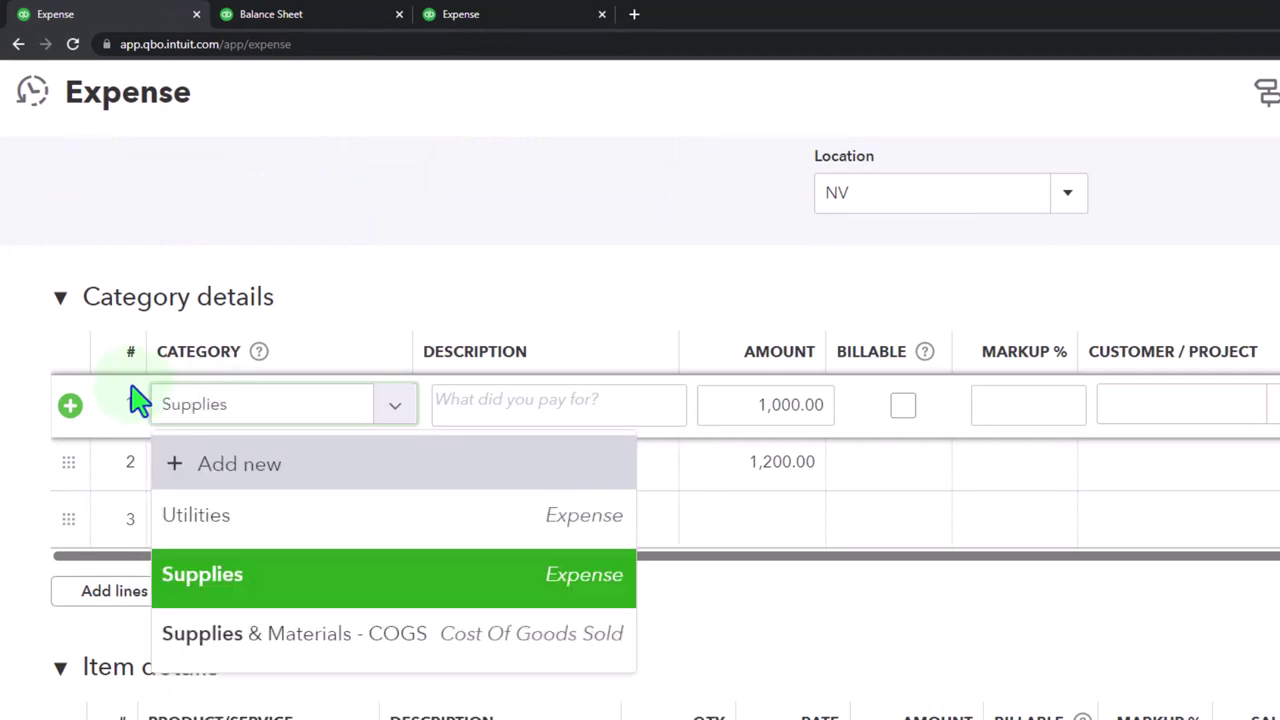
key(Tab)
key(Tab)
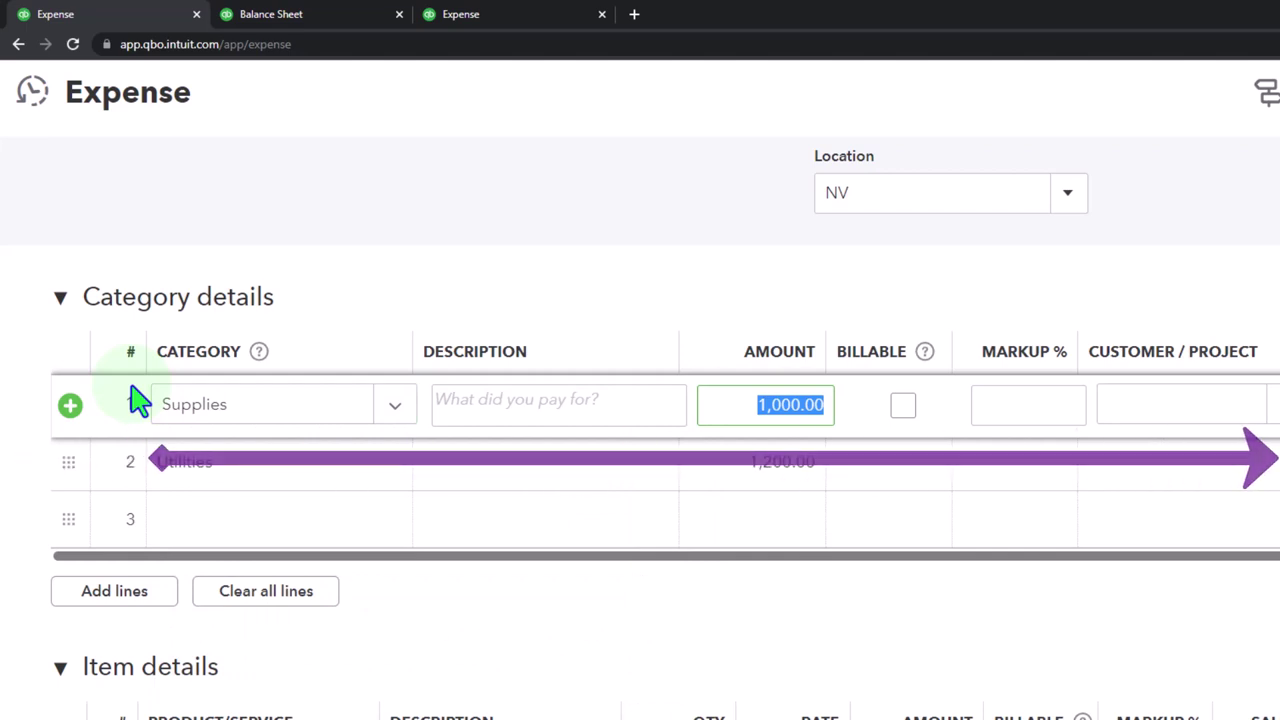
Step: Set the first expense line's amount to 1,200.00 and assign it to class B
text(1,20)
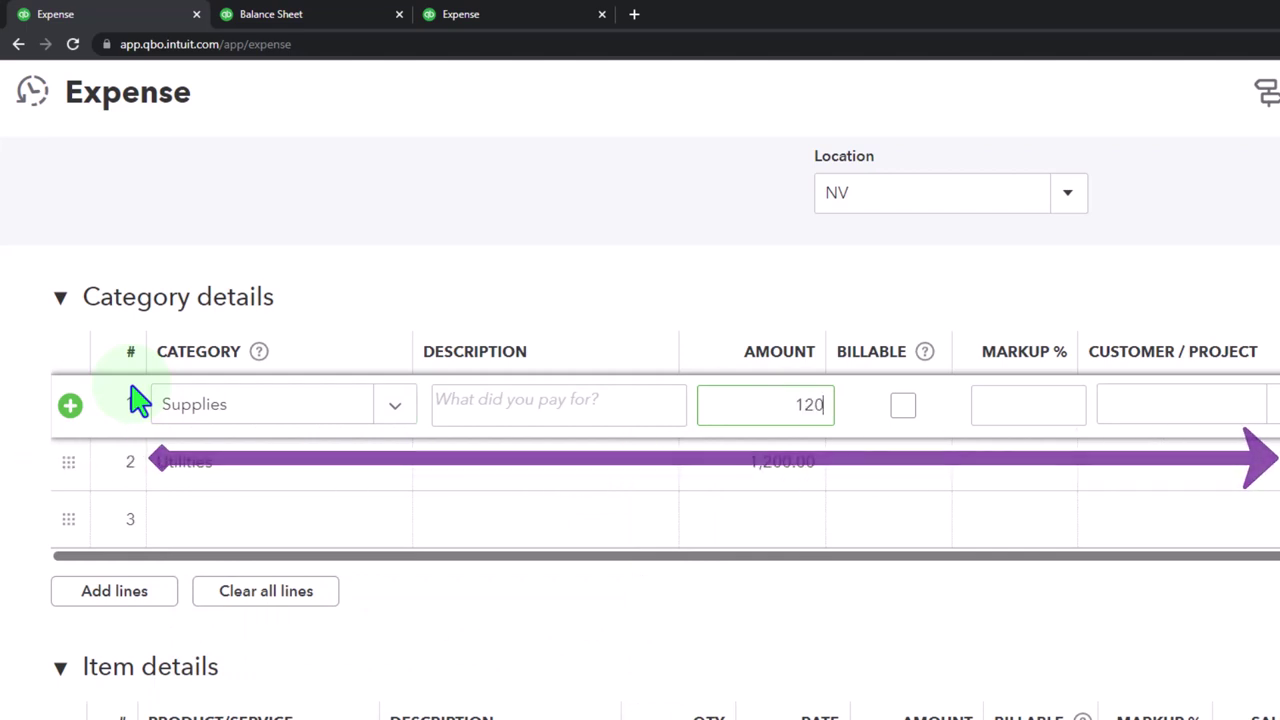
text(0)
key(Tab)
key(Tab)
key(Tab)
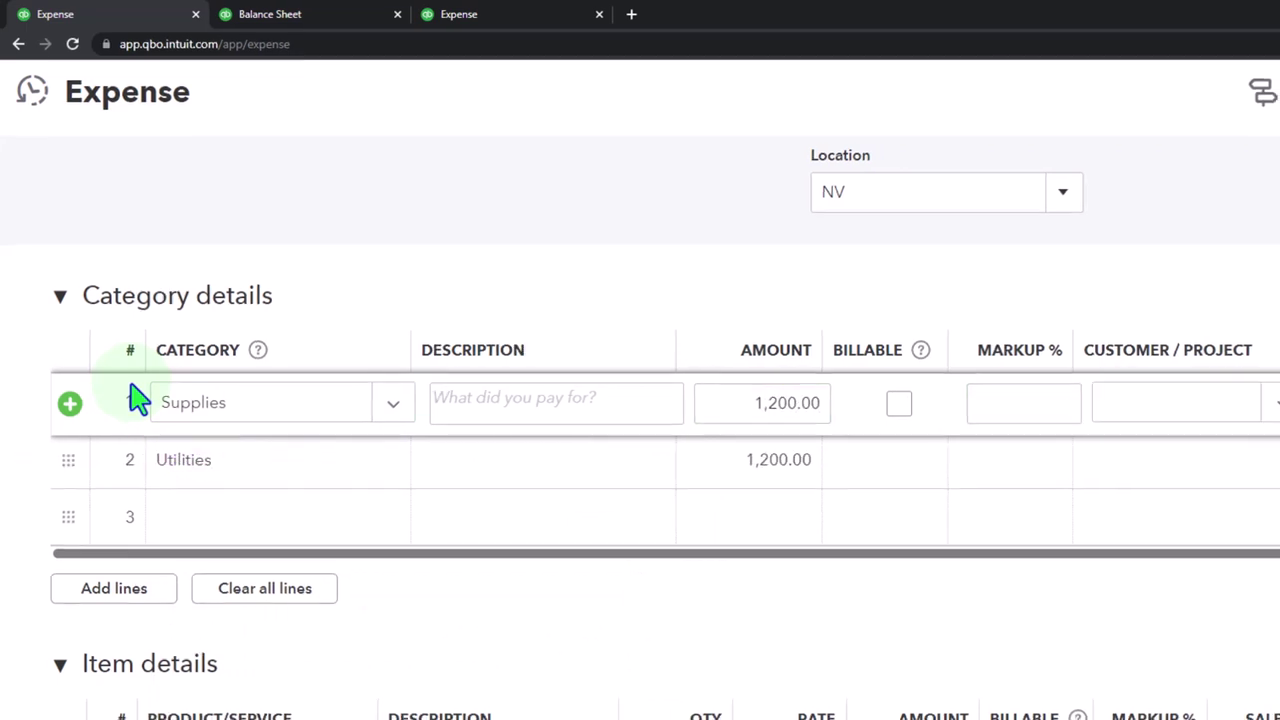
click(1191, 320)
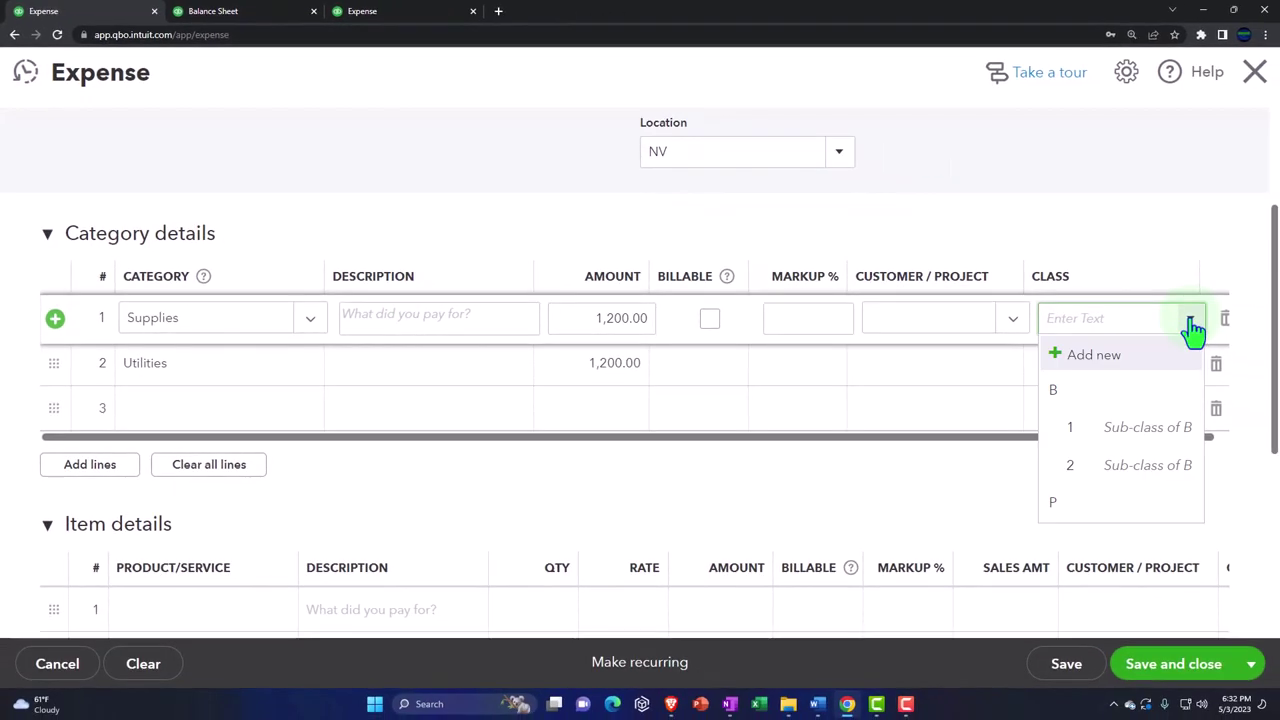
click(1103, 400)
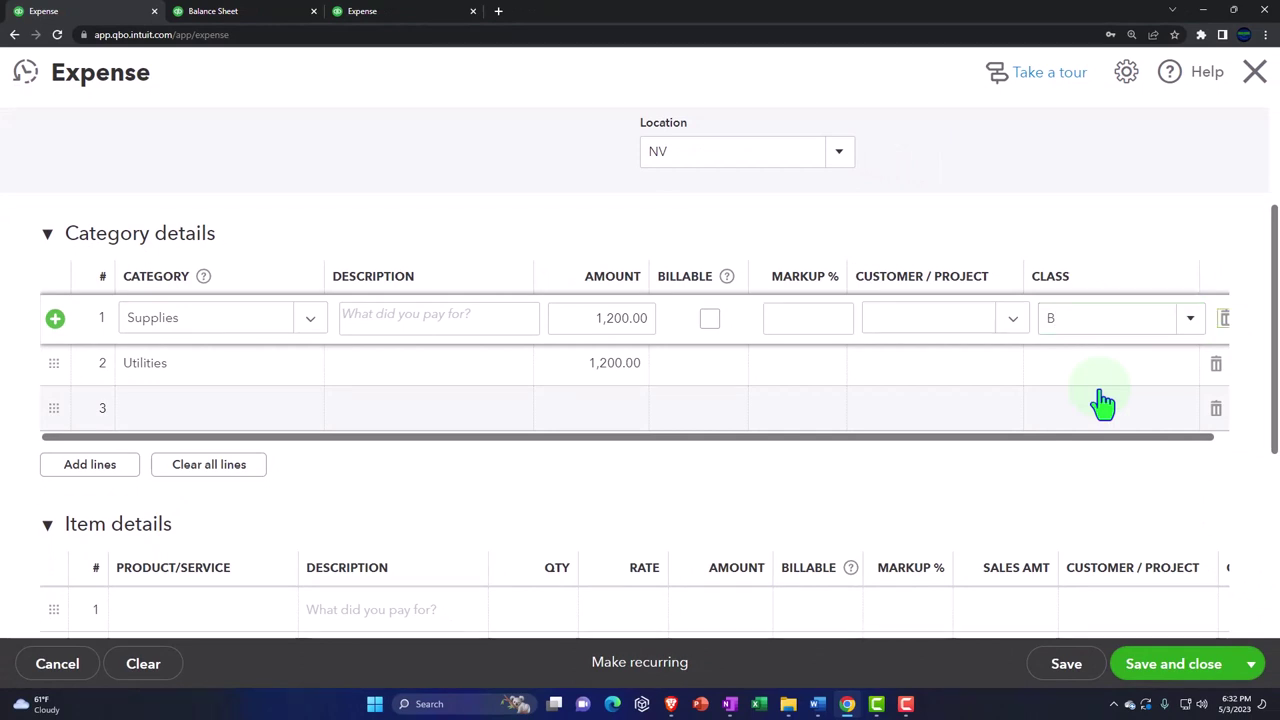
key(Tab)
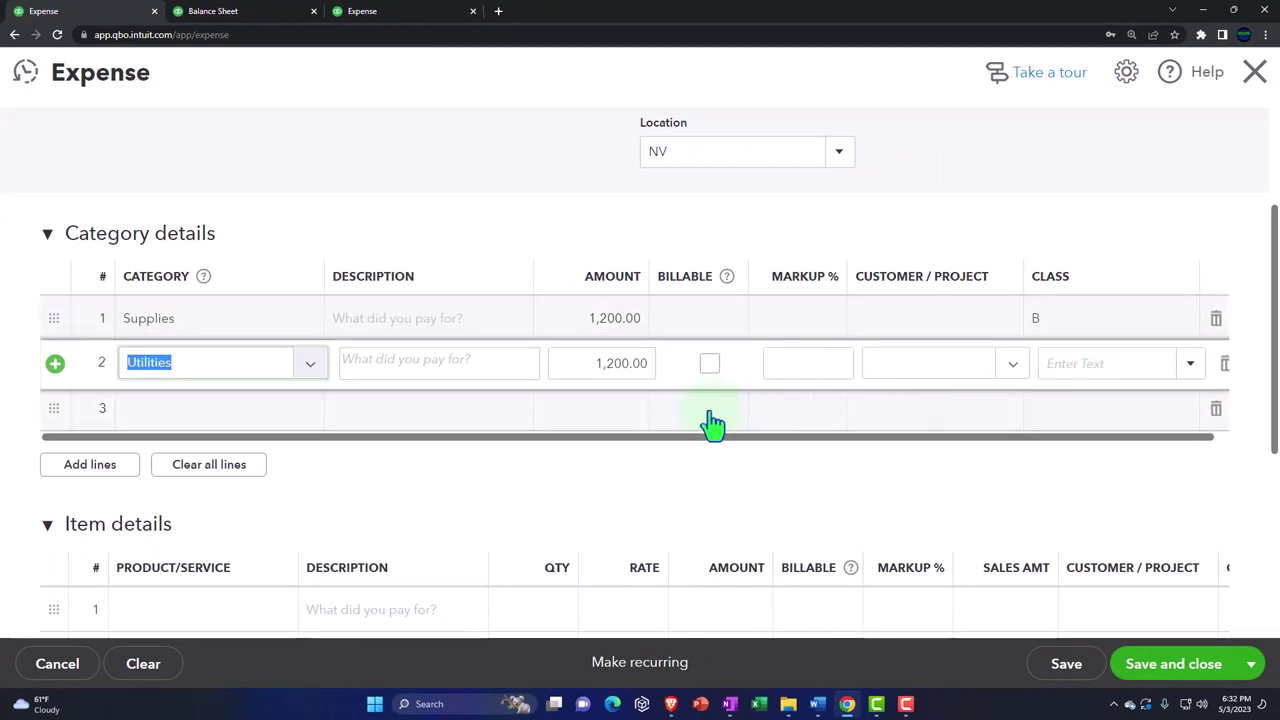
Step: Change the category of the second expense line to the Supplies expense account
text(Si[[)
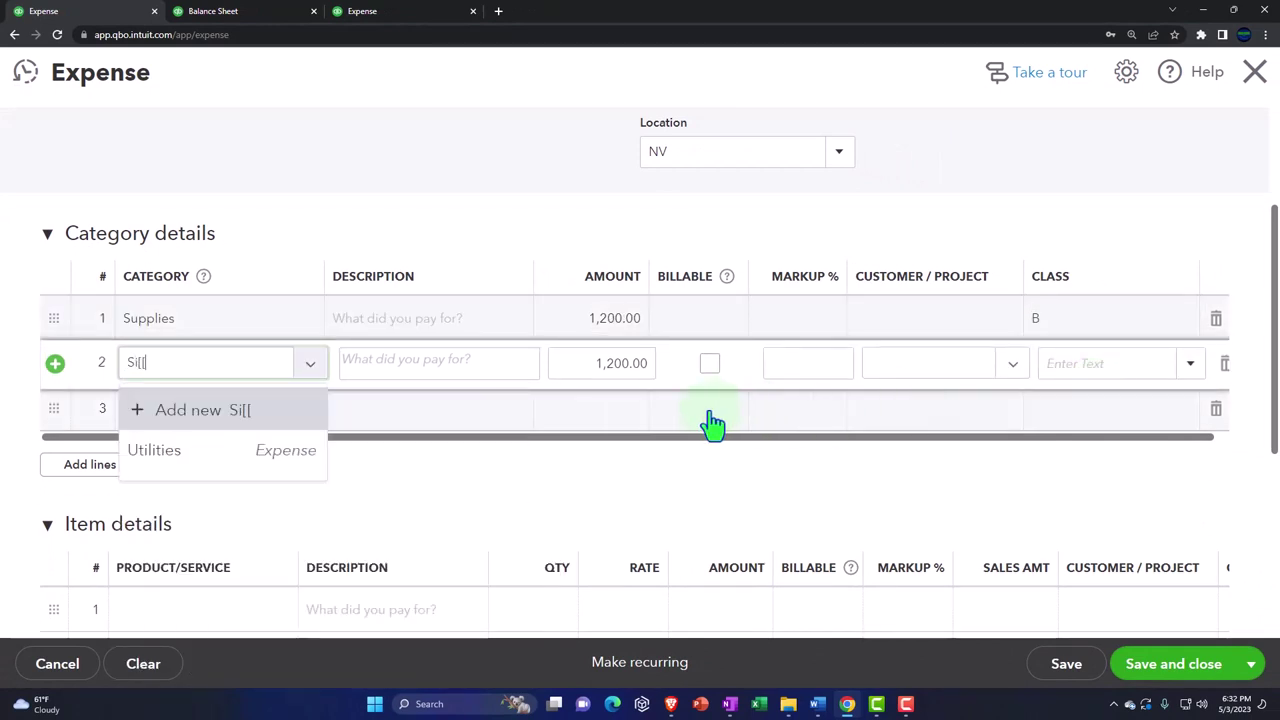
key(BackSpace)
key(BackSpace)
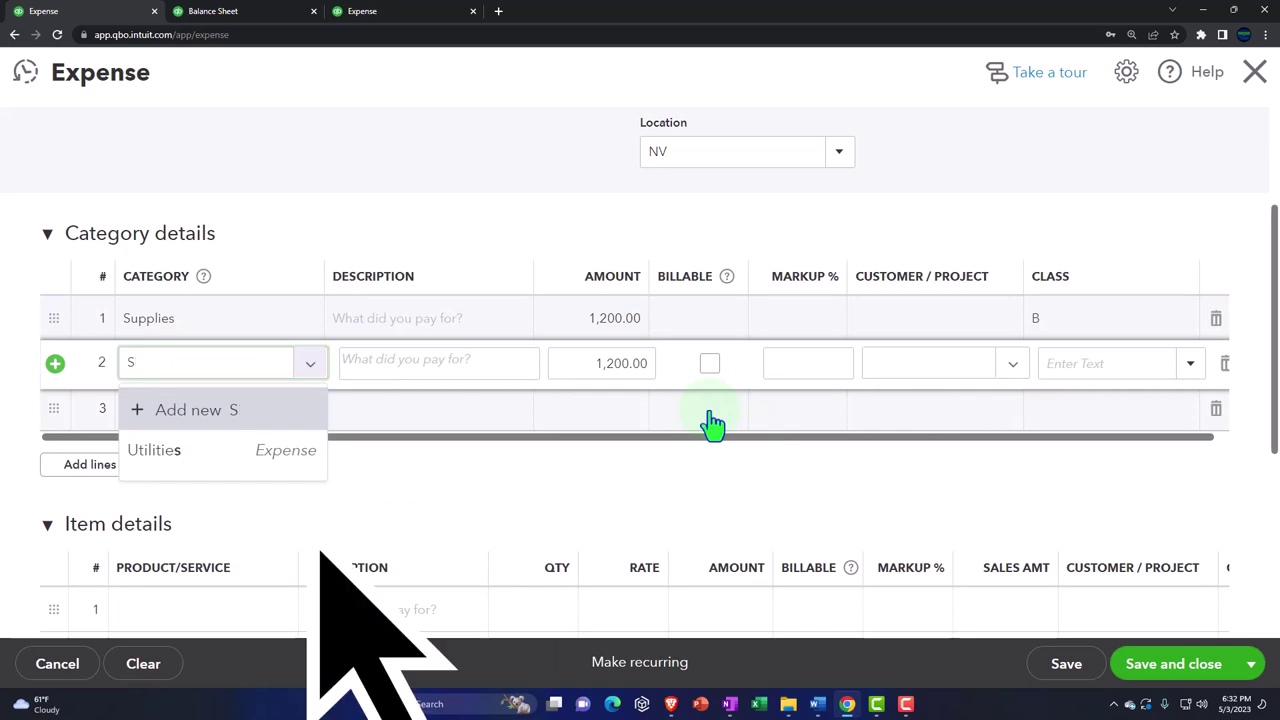
text(u)
key(Down)
key(Down)
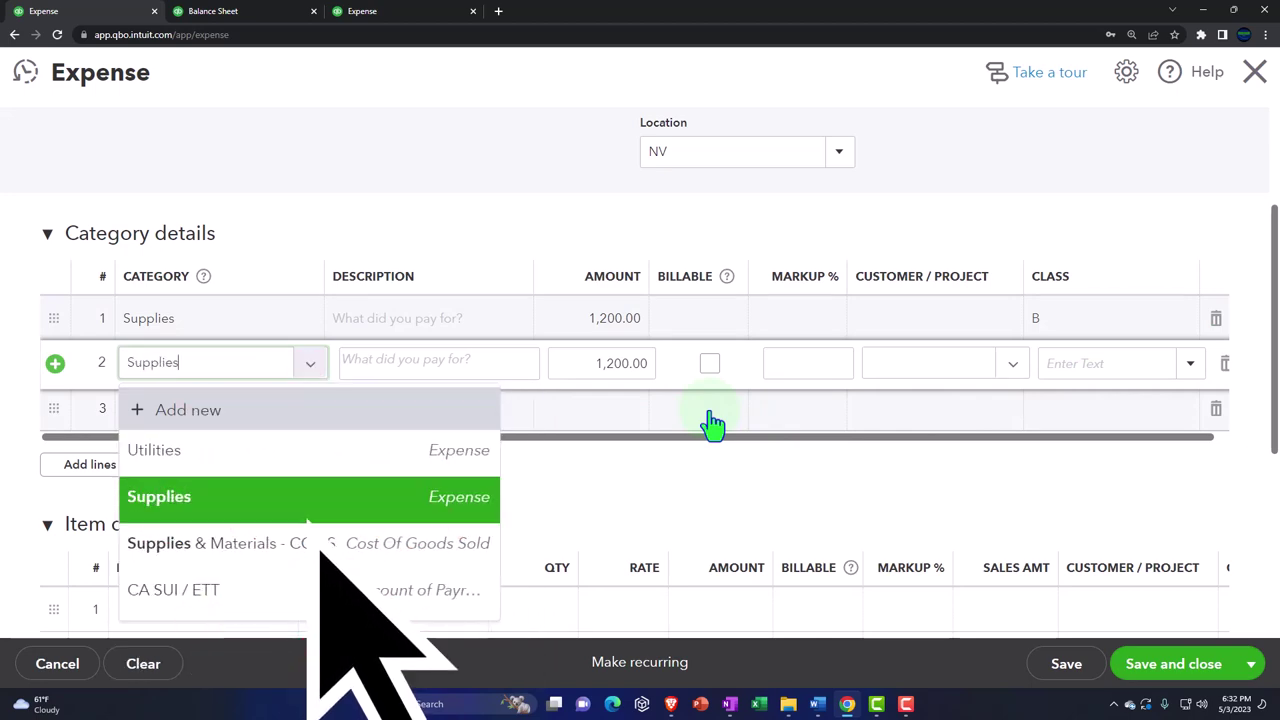
key(Tab)
Step: Set the second expense line's amount to 600.00, assign it to class P, and review the whole expense
key(Tab)
key(Tab)
key(Tab)
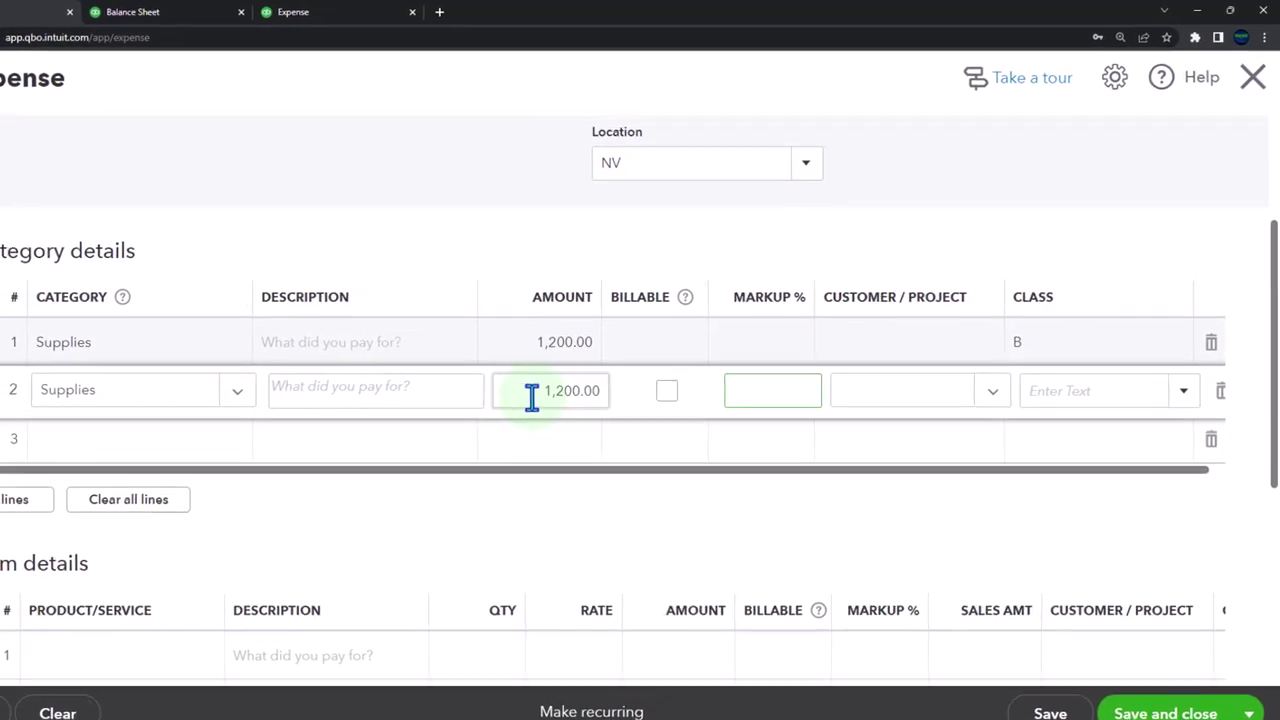
click(532, 396)
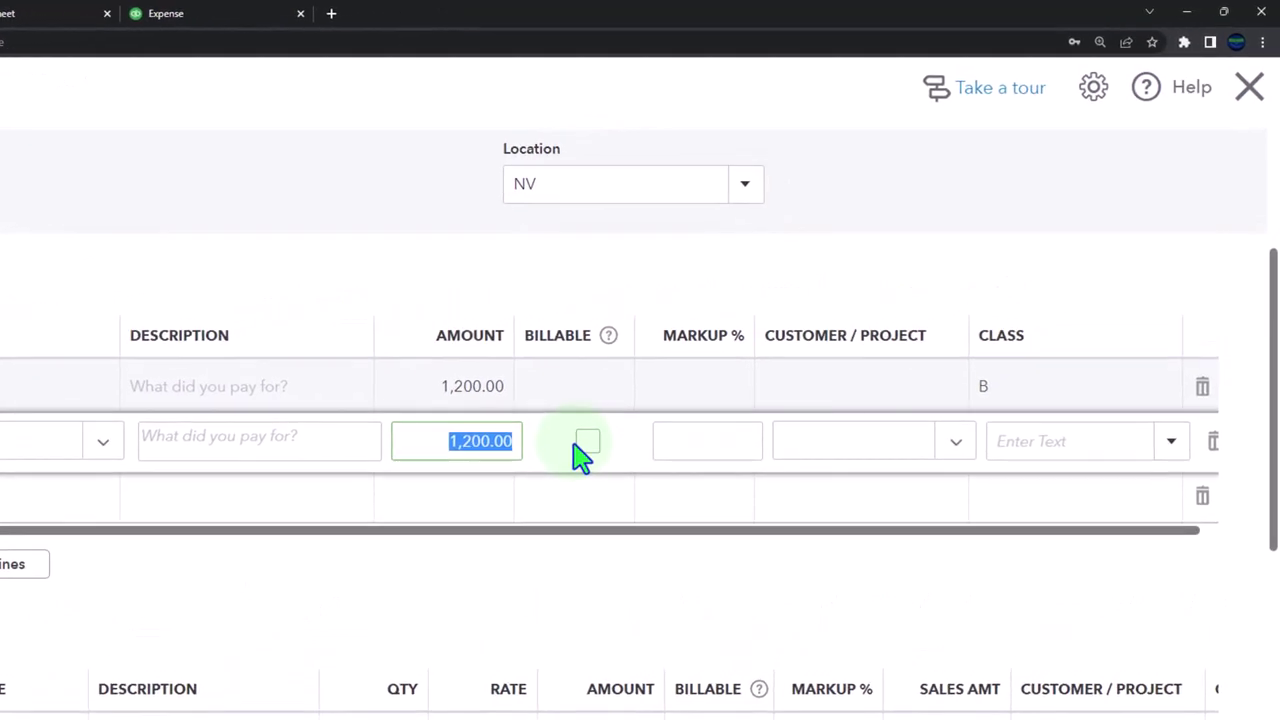
text(600)
key(Tab)
key(Tab)
key(Tab)
click(1050, 445)
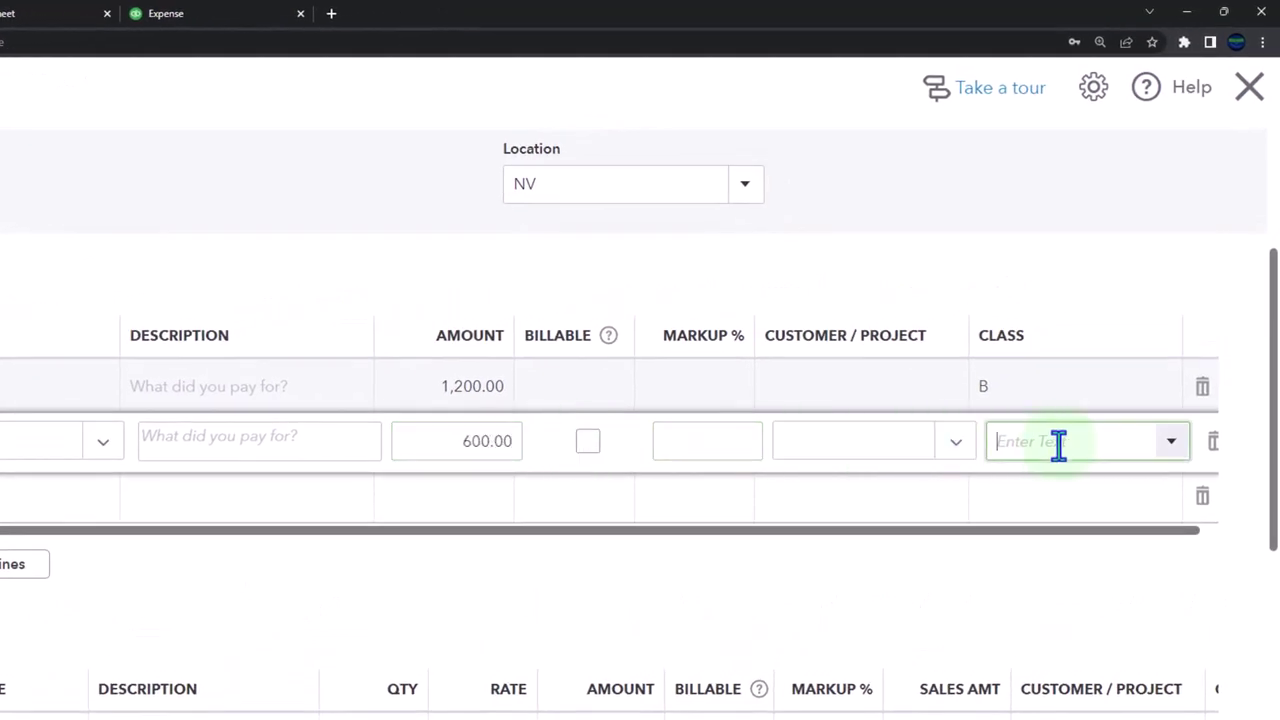
text(P)
key(Tab)
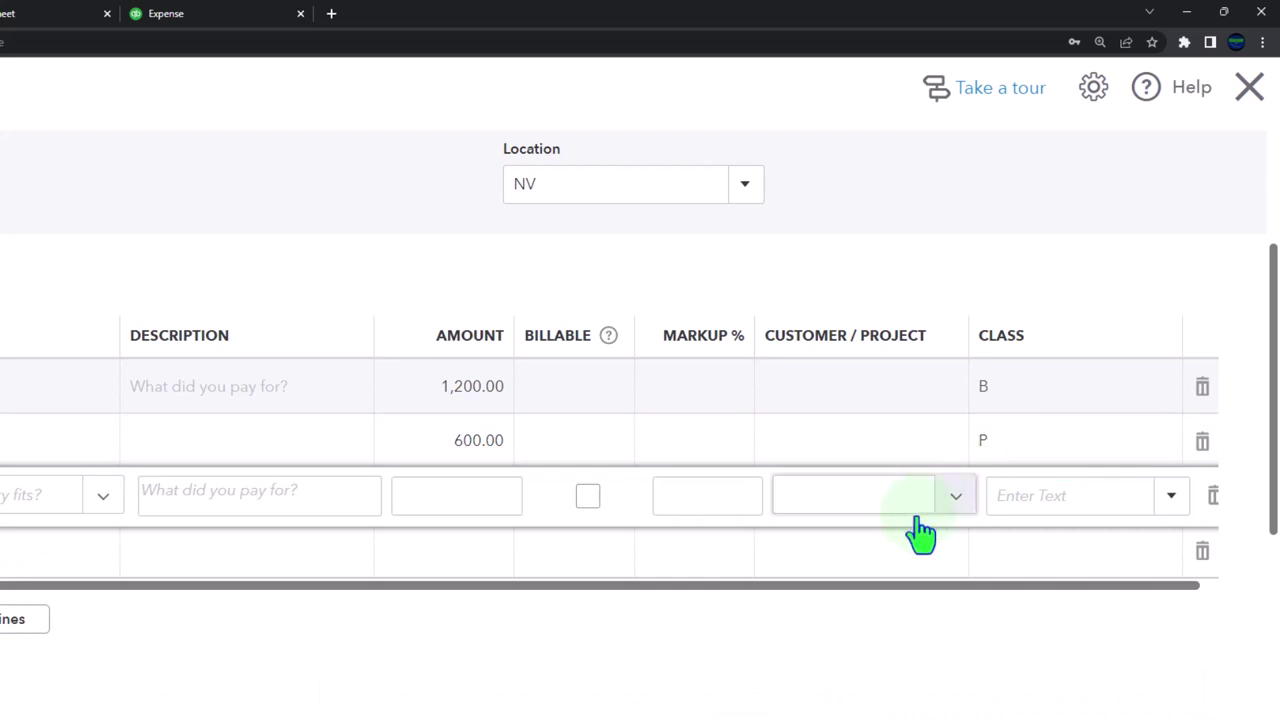
scroll(886, 537, up, 3)
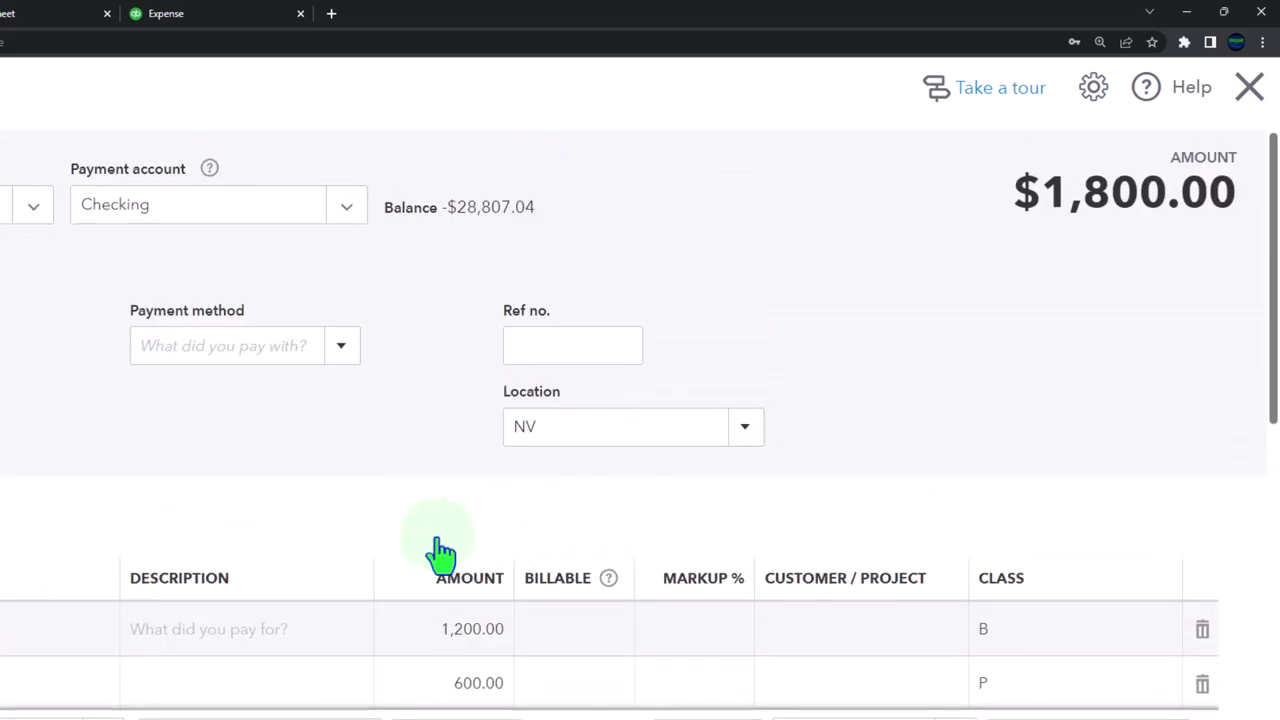
scroll(441, 553, down, 3)
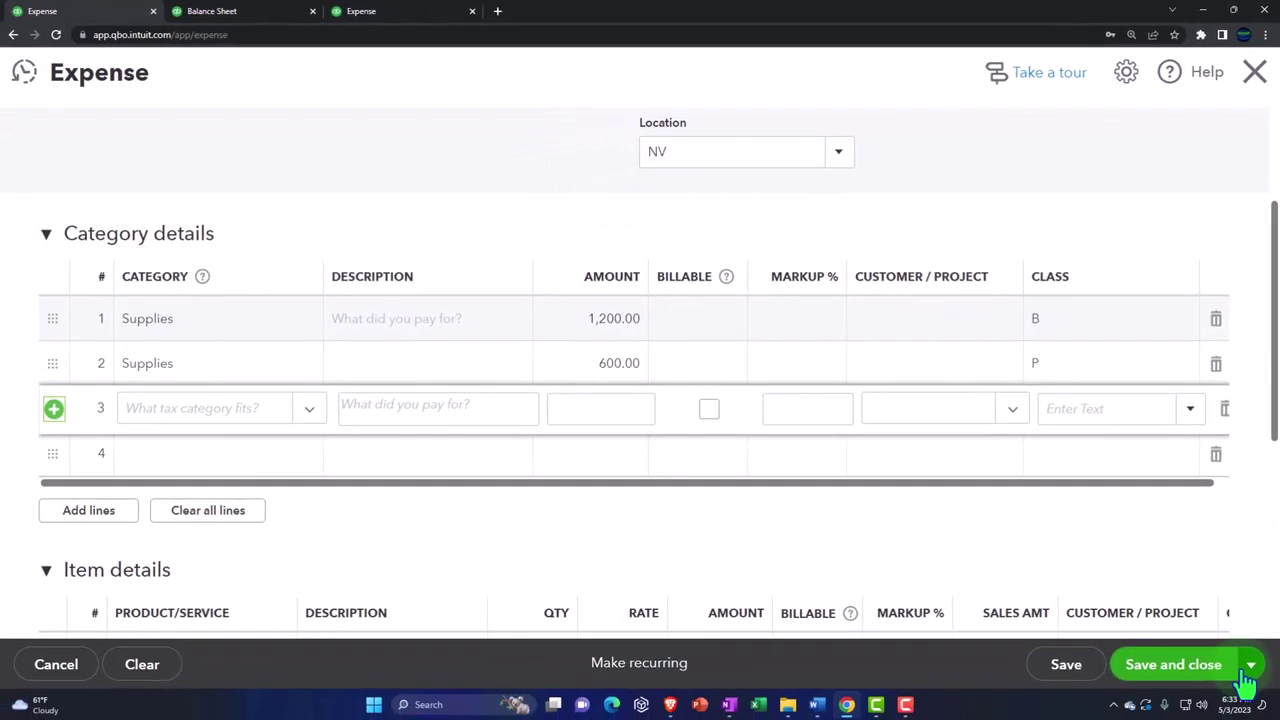
Step: Save the current expense, start a new one, and set its payee to Vendor 2
click(1250, 665)
click(1195, 627)
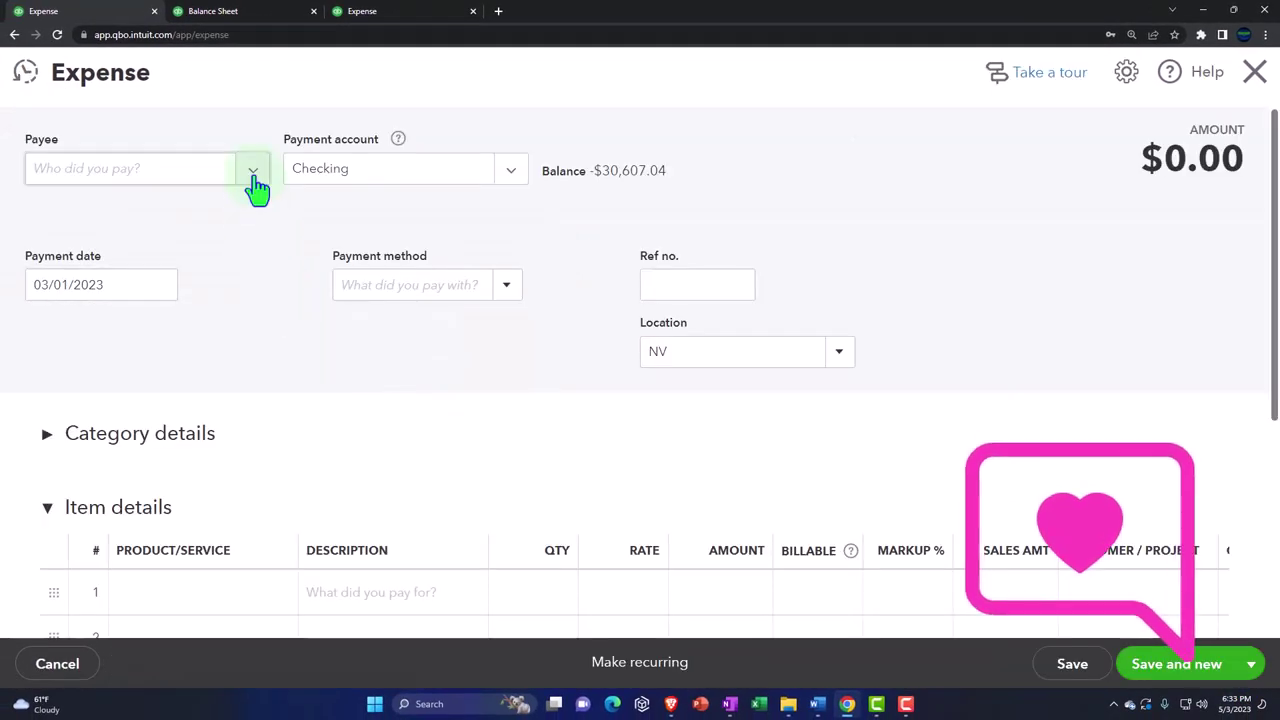
click(254, 176)
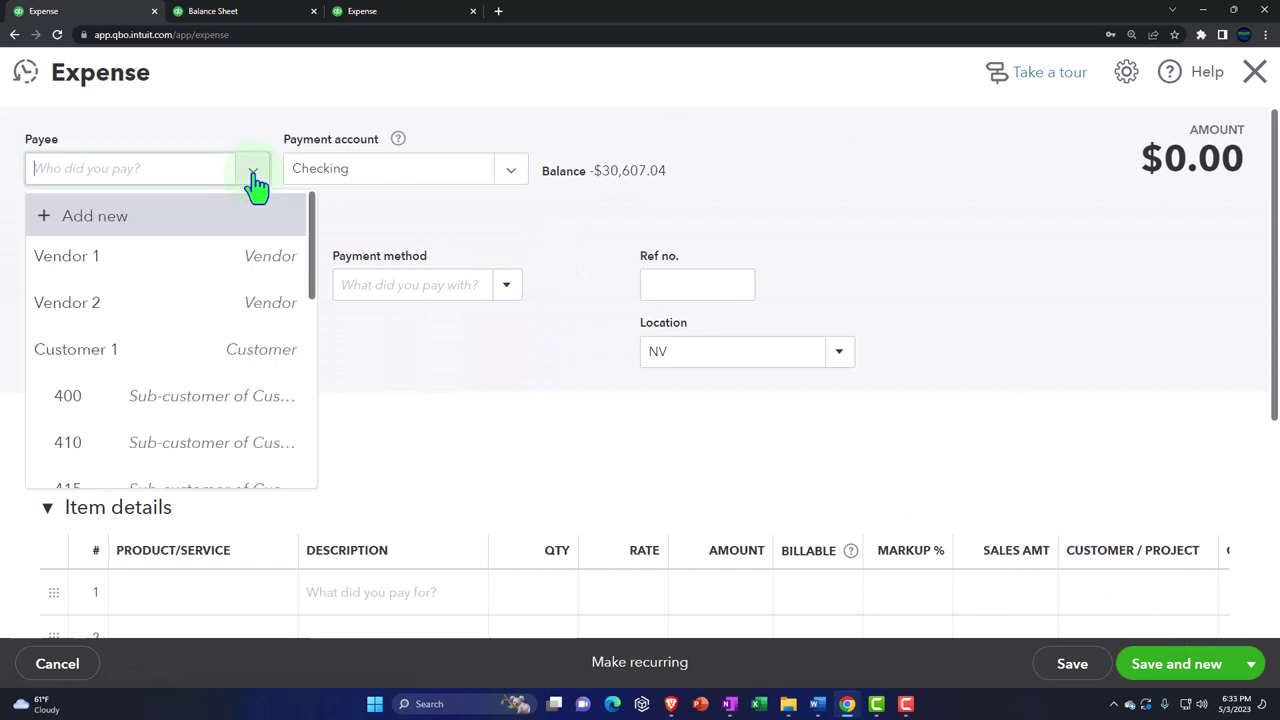
click(143, 305)
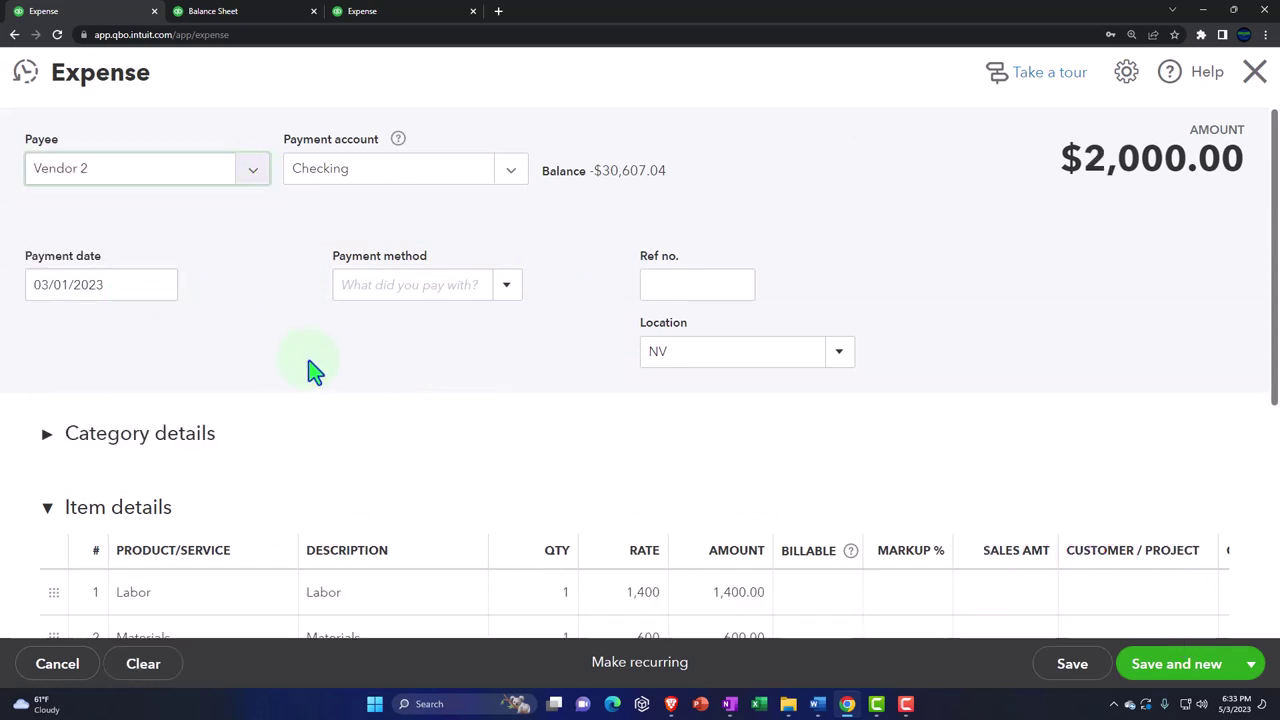
scroll(310, 370, down, 3)
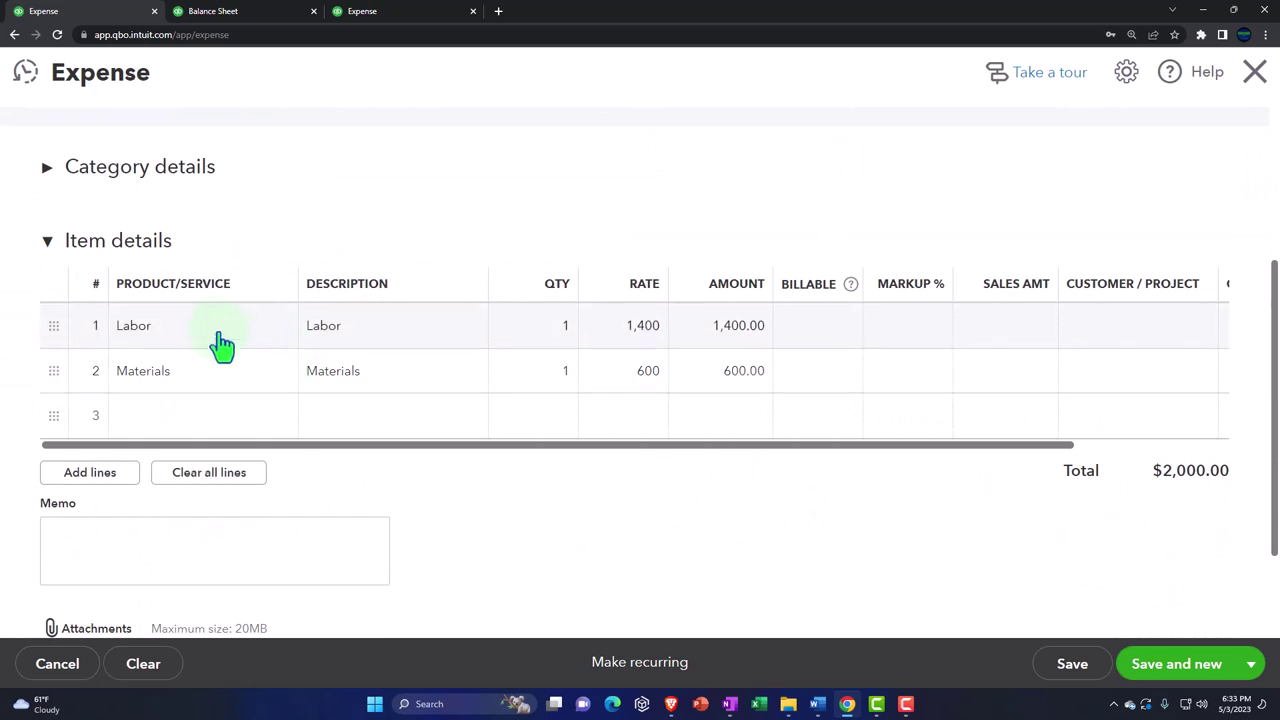
click(187, 340)
text(Supplie)
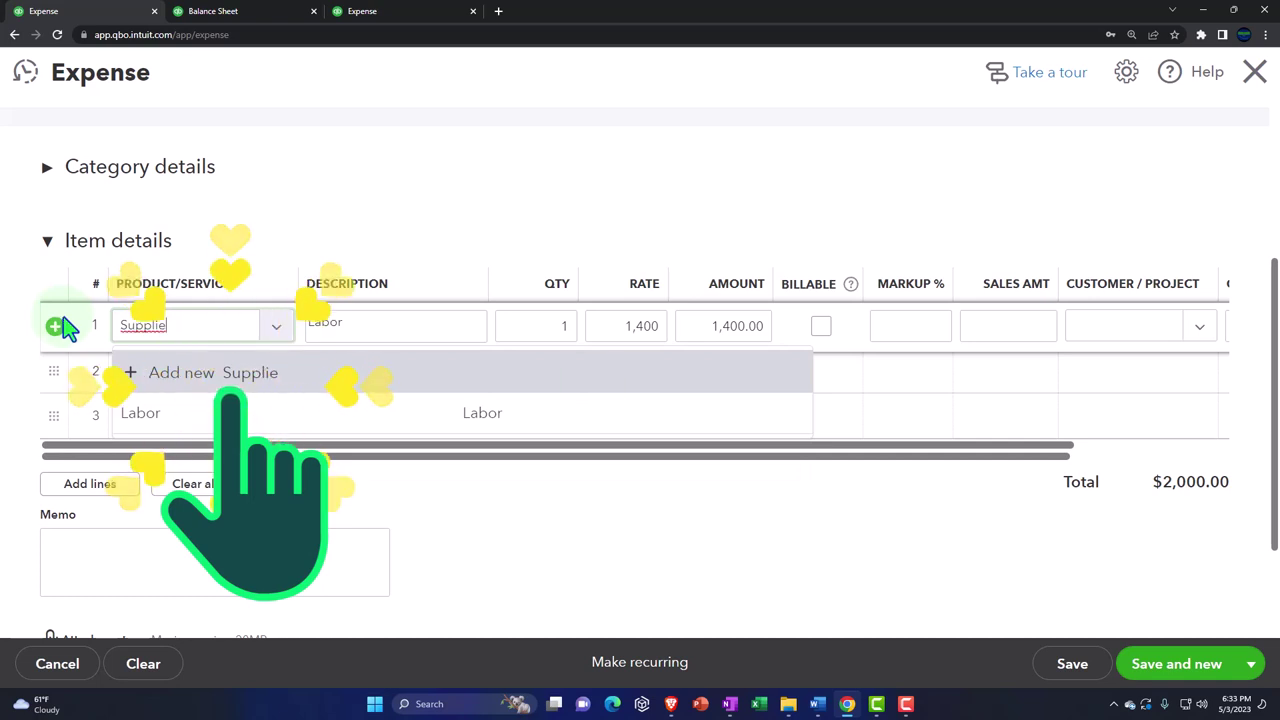
click(23, 320)
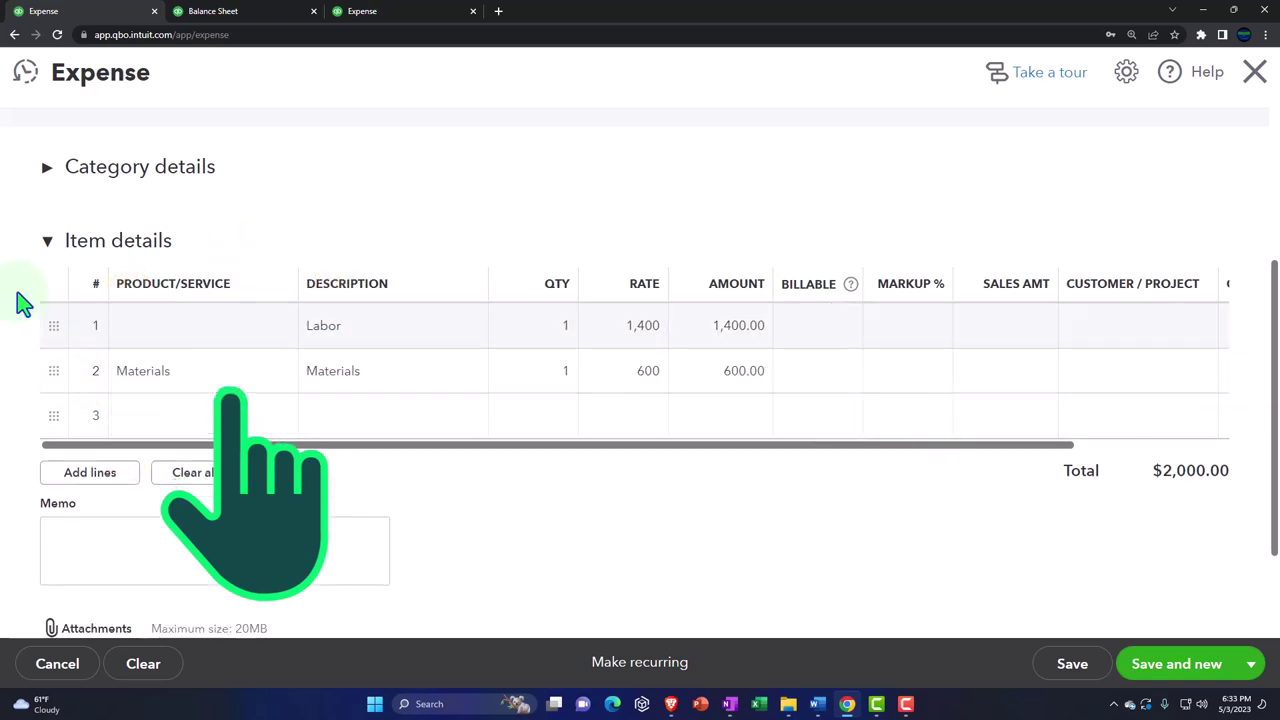
Step: Delete the prefilled labor and Materials item lines from the Vendor 2 expense
key(ctrl+minus)
click(1228, 280)
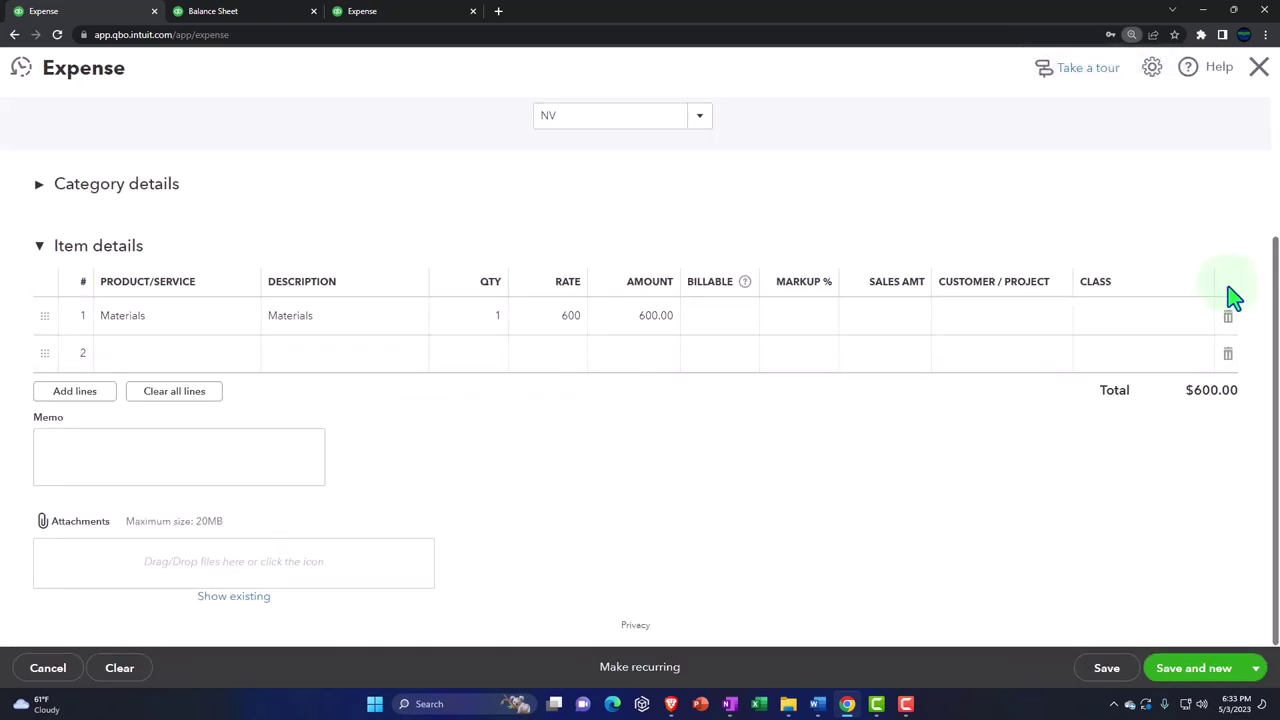
scroll(700, 420, up, 1)
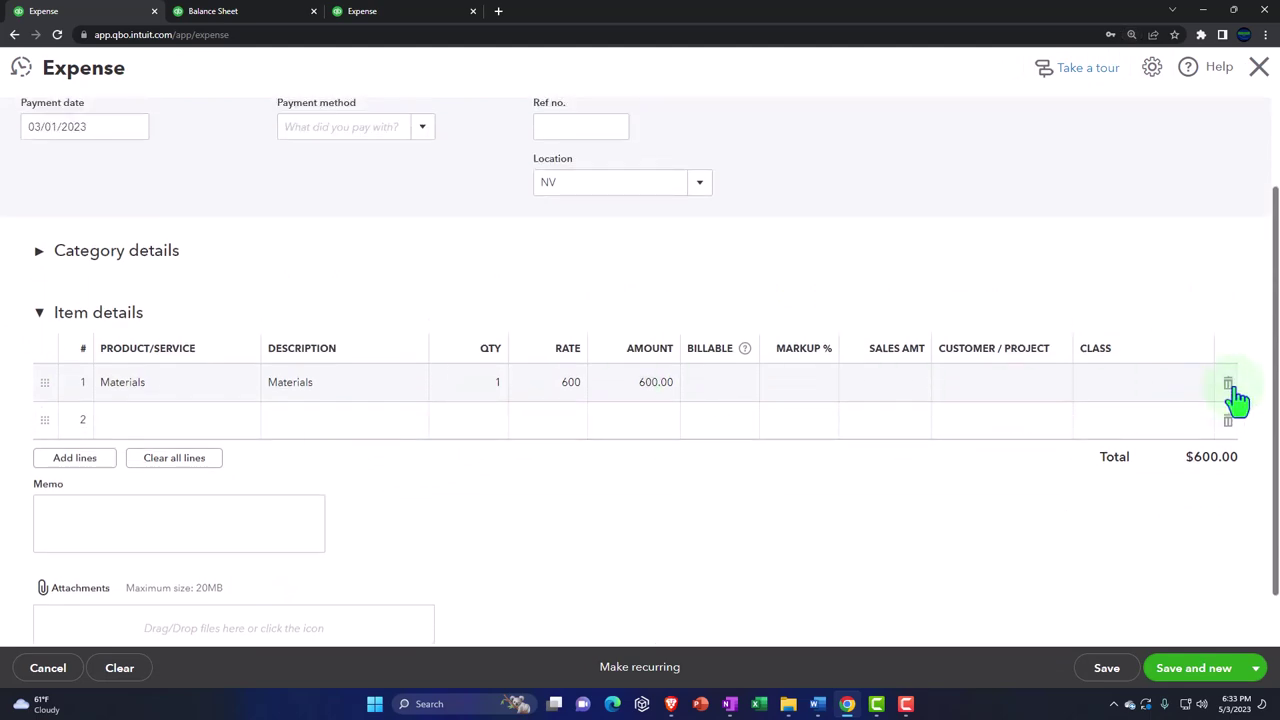
click(1227, 381)
scroll(215, 466, up, 1)
Step: Expand the category details and enter a first line for the Supplies expense account with an amount of 2,140.00
click(38, 369)
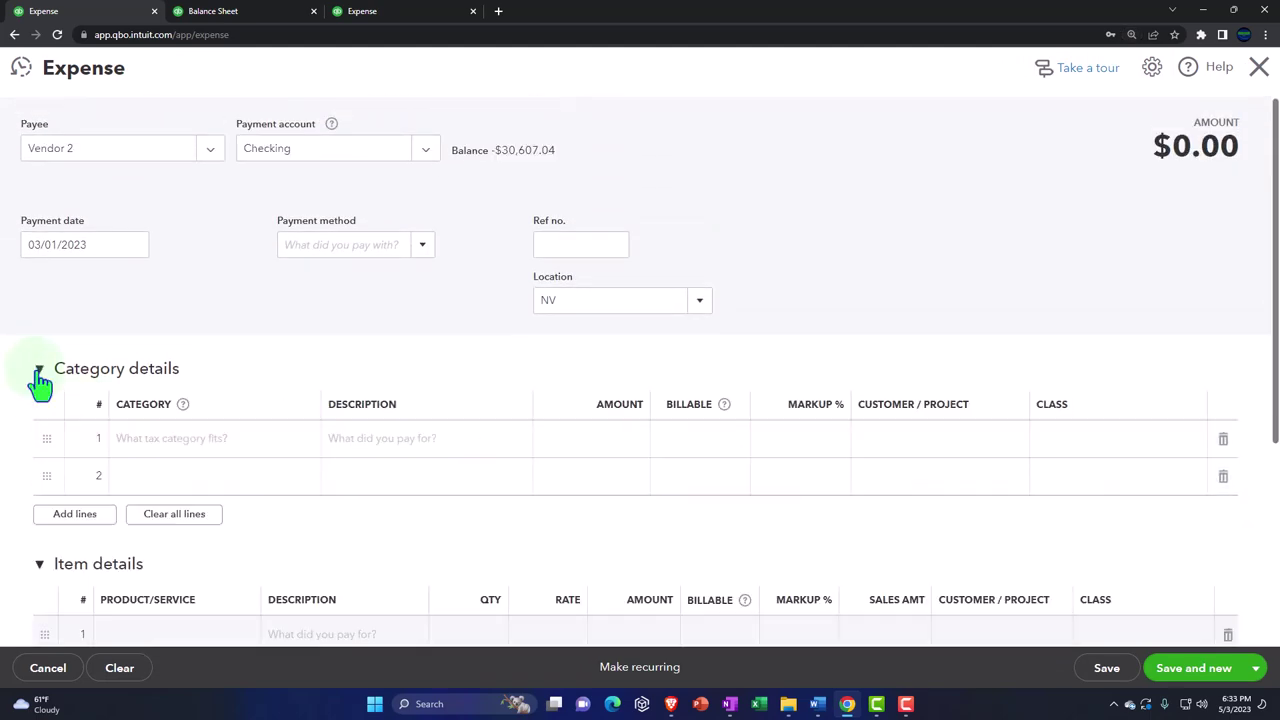
click(194, 440)
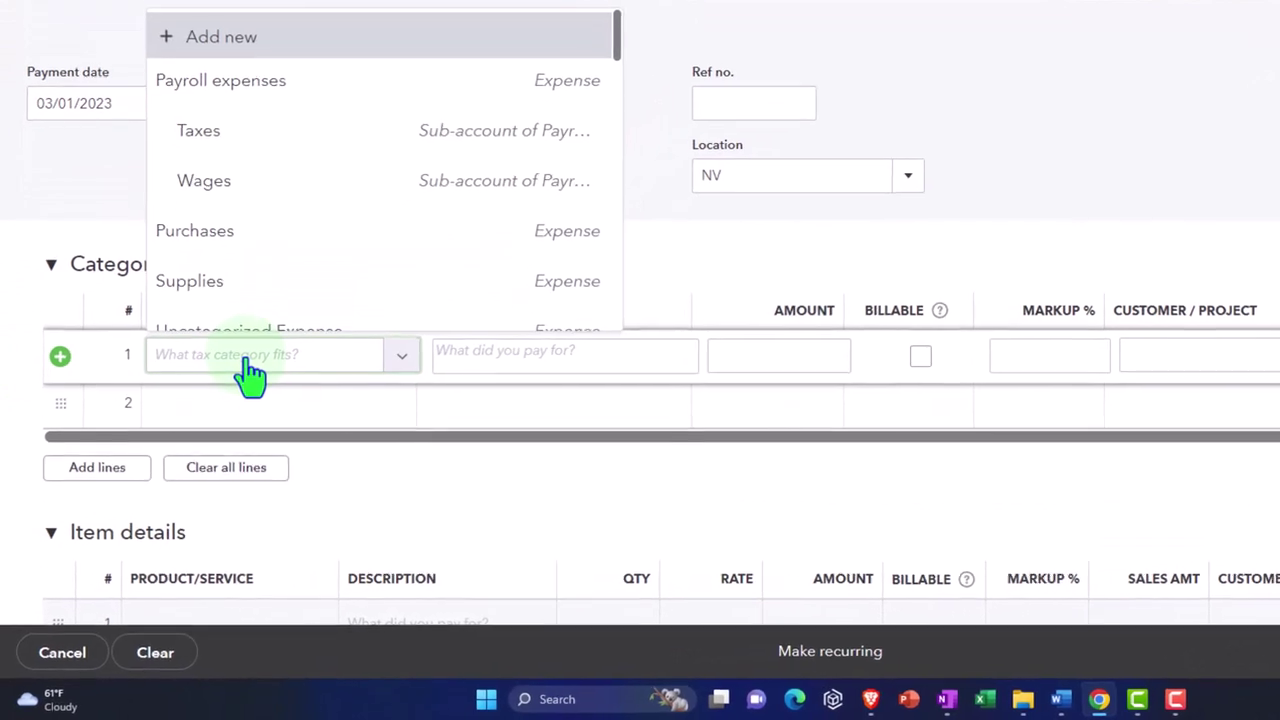
text(Suppli)
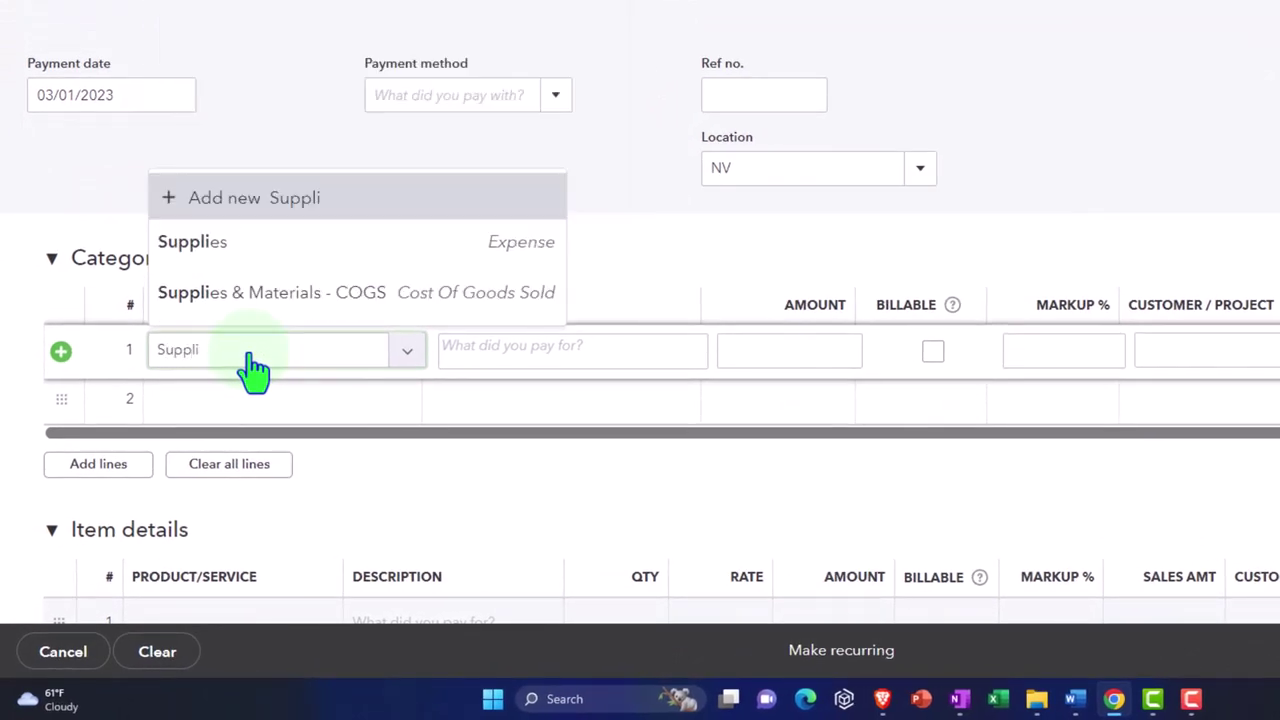
key(Down)
key(Up)
key(Tab)
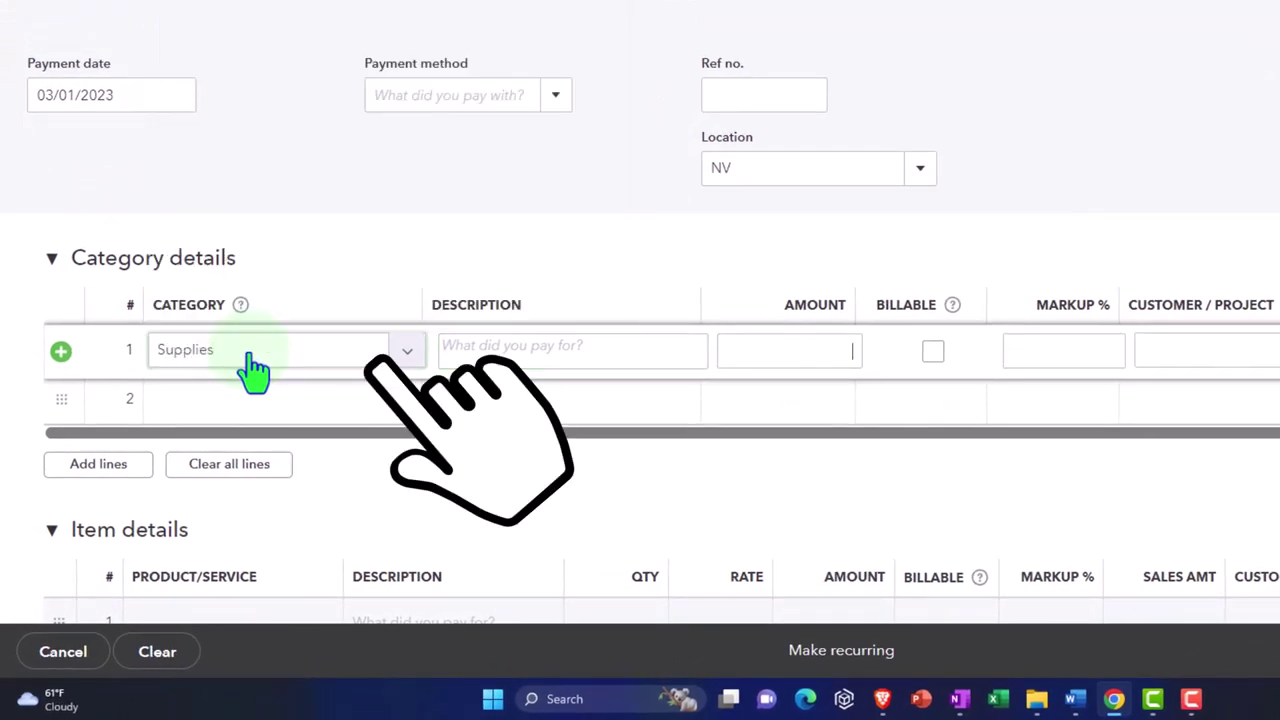
key(Tab)
text(2000)
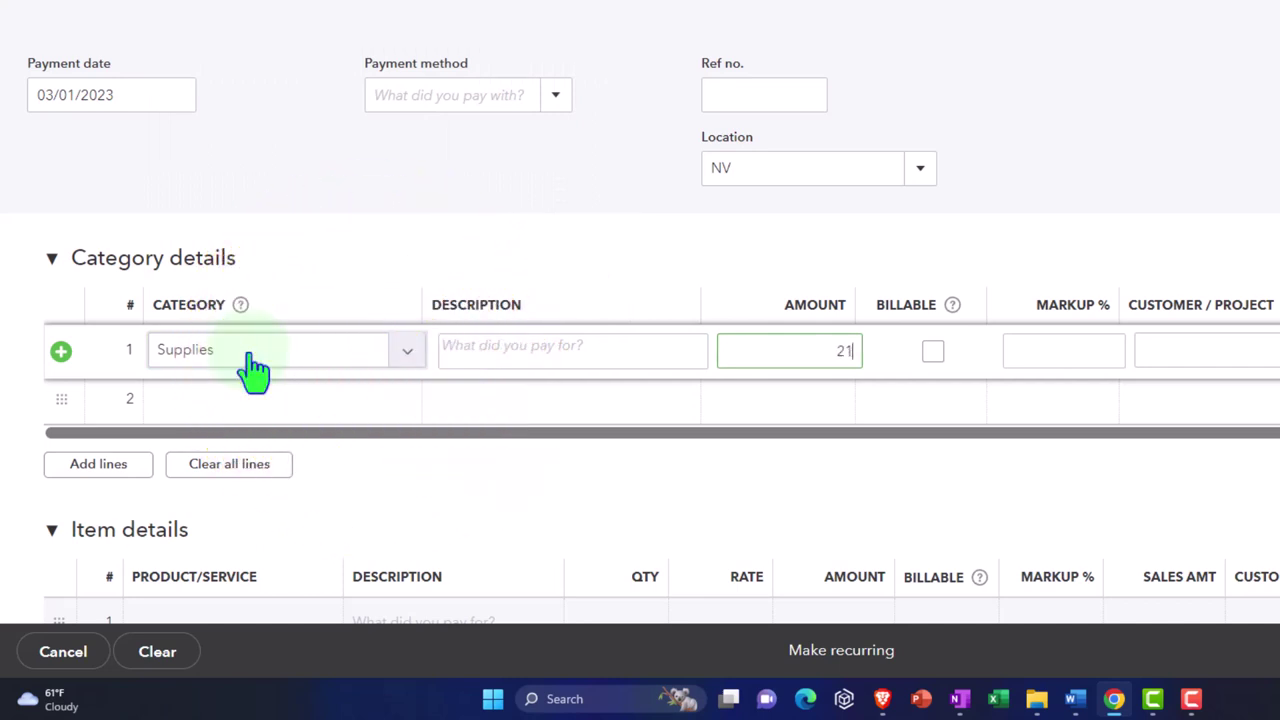
key(Tab)
key(Tab)
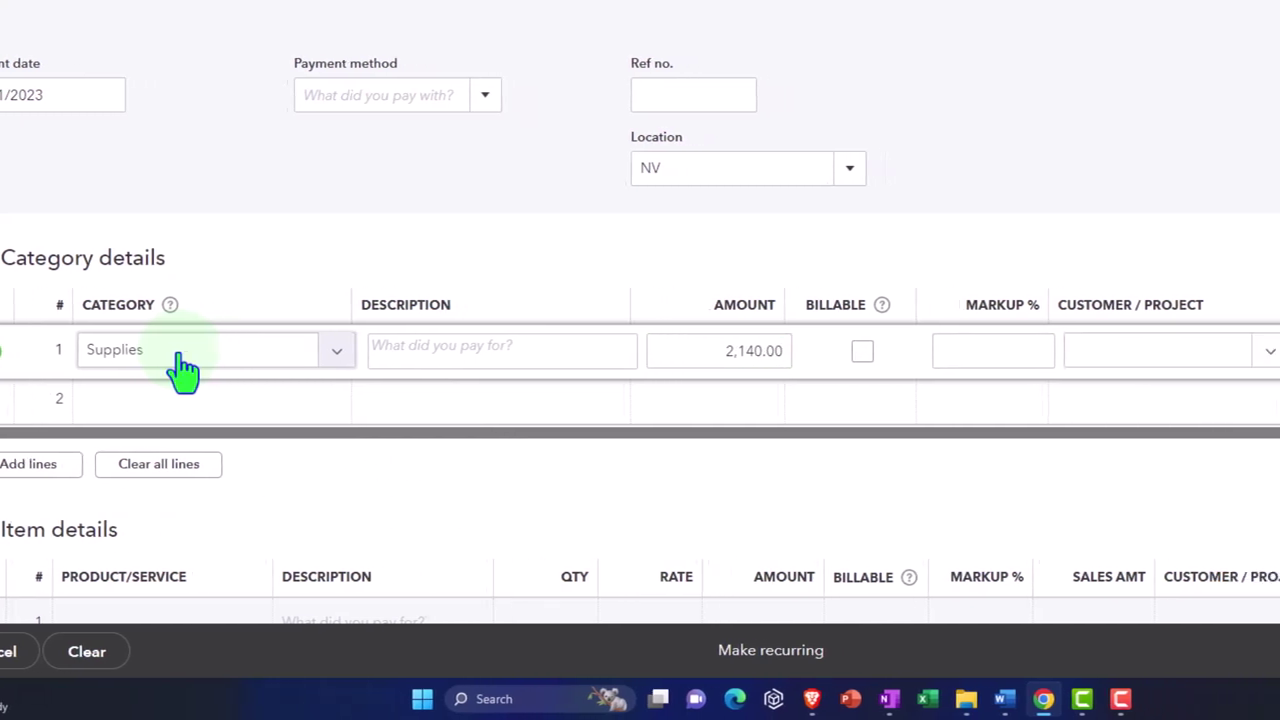
Step: Assign the first expense line to class B and change the expense's location to CA
click(1170, 354)
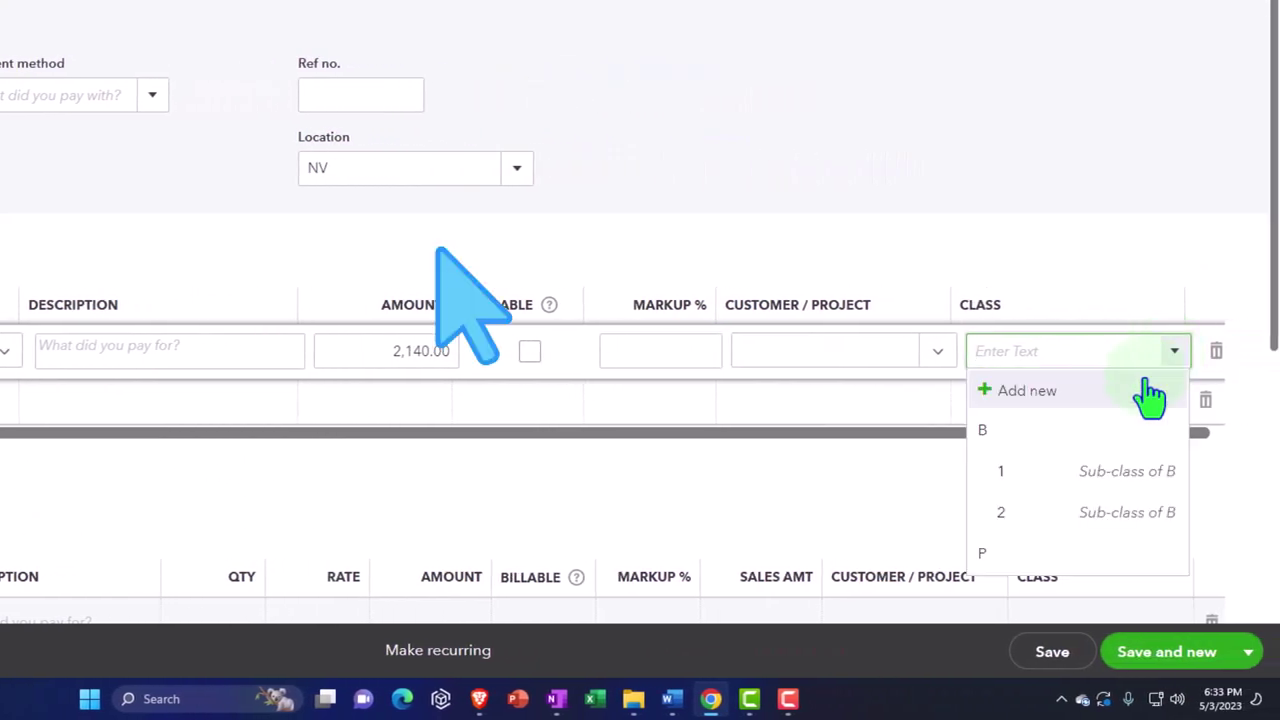
click(1066, 440)
click(517, 172)
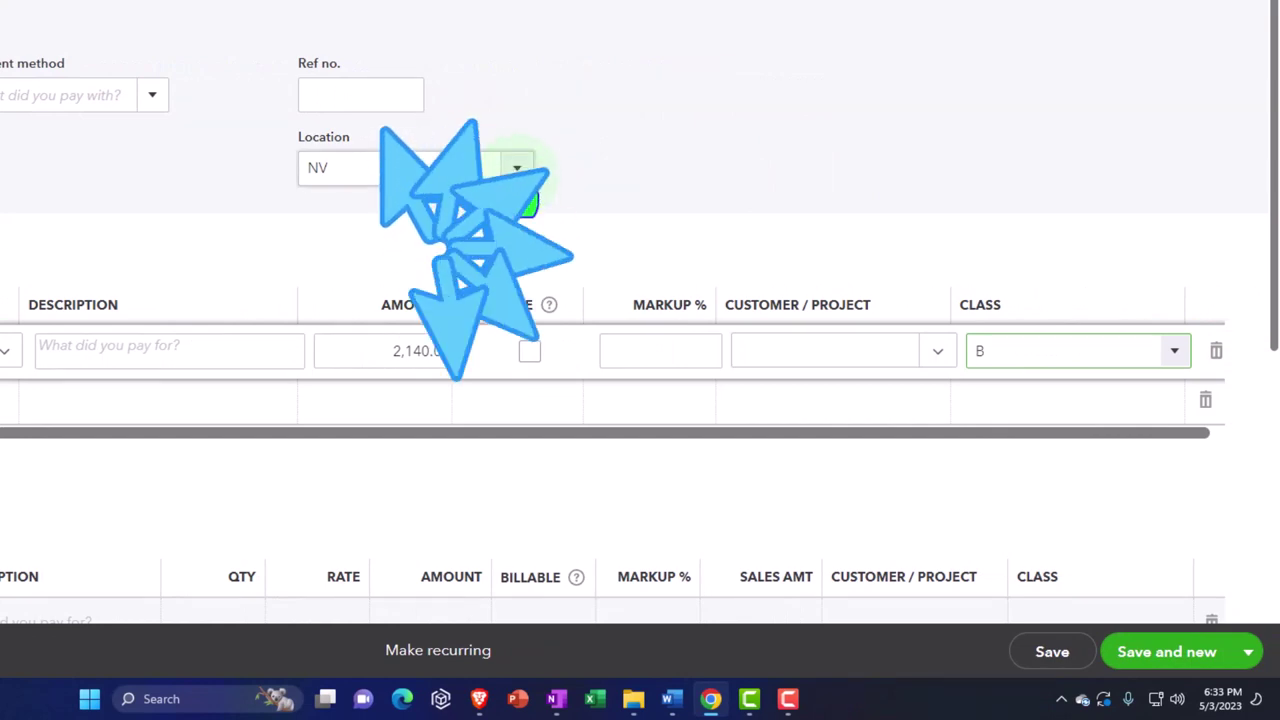
click(429, 244)
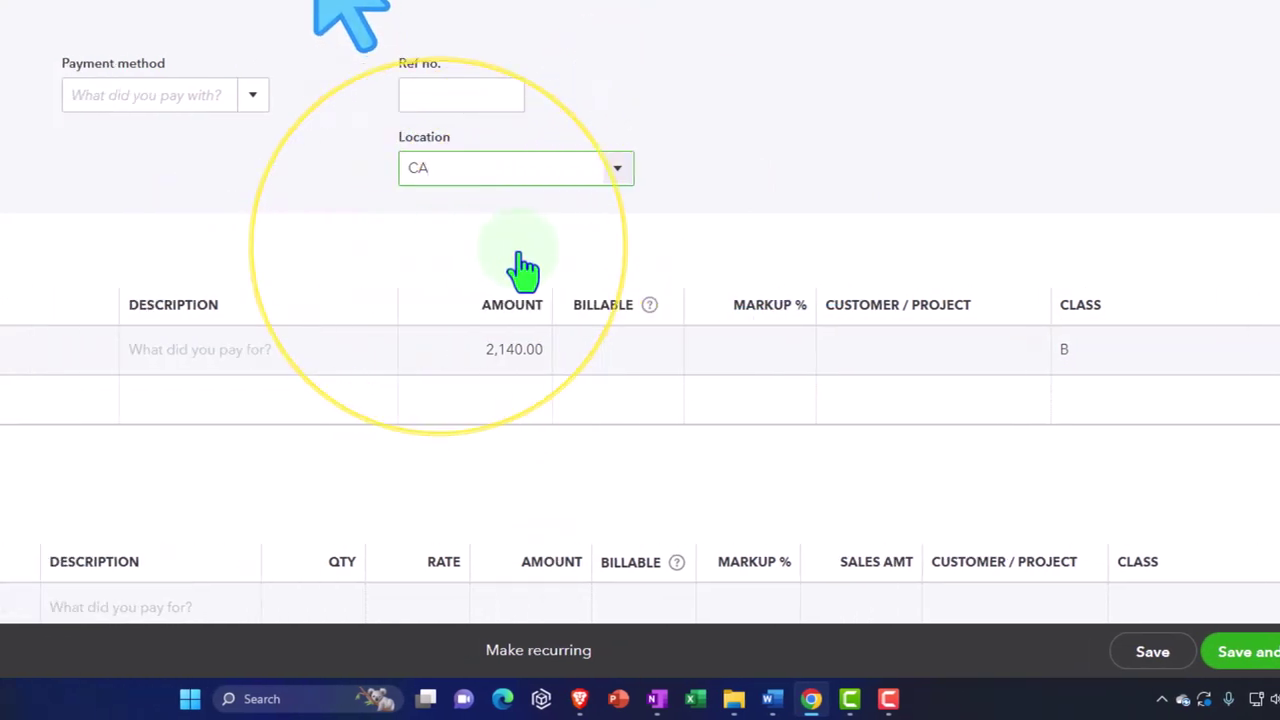
Step: Add a second category line using the Supplies expense account
click(136, 412)
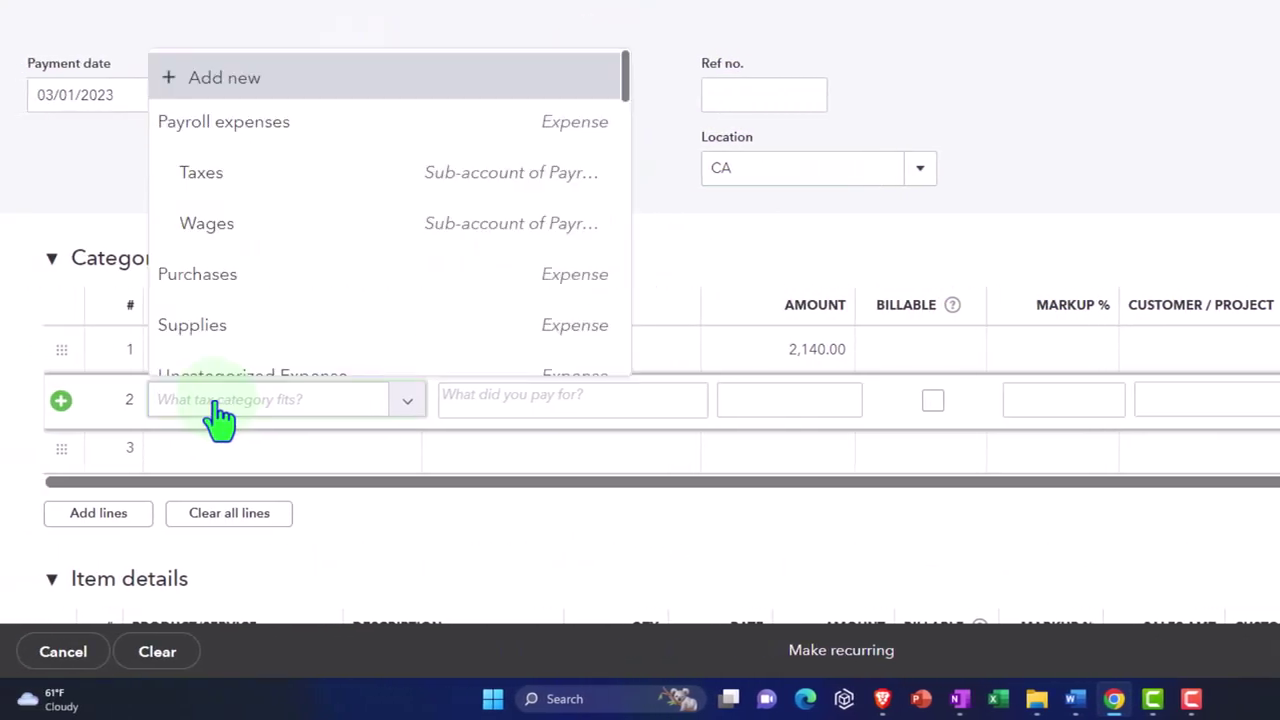
text(Supplies)
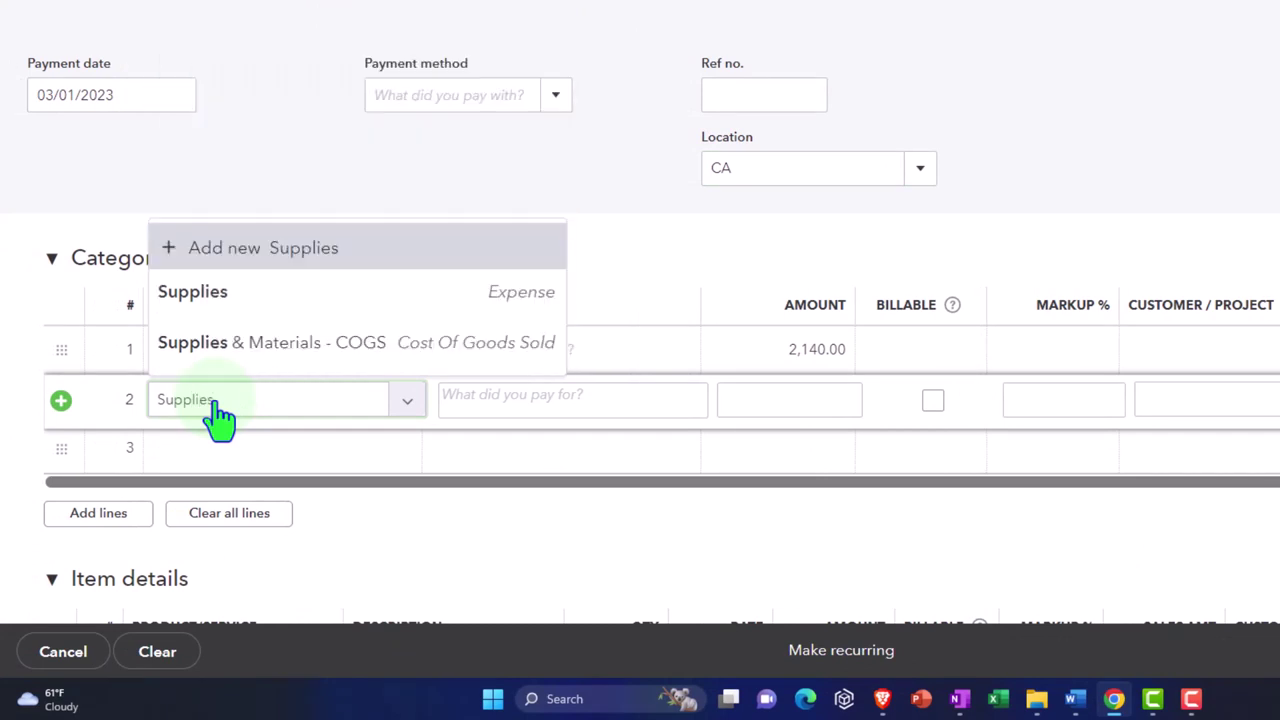
key(Down)
key(Down)
key(Tab)
key(Tab)
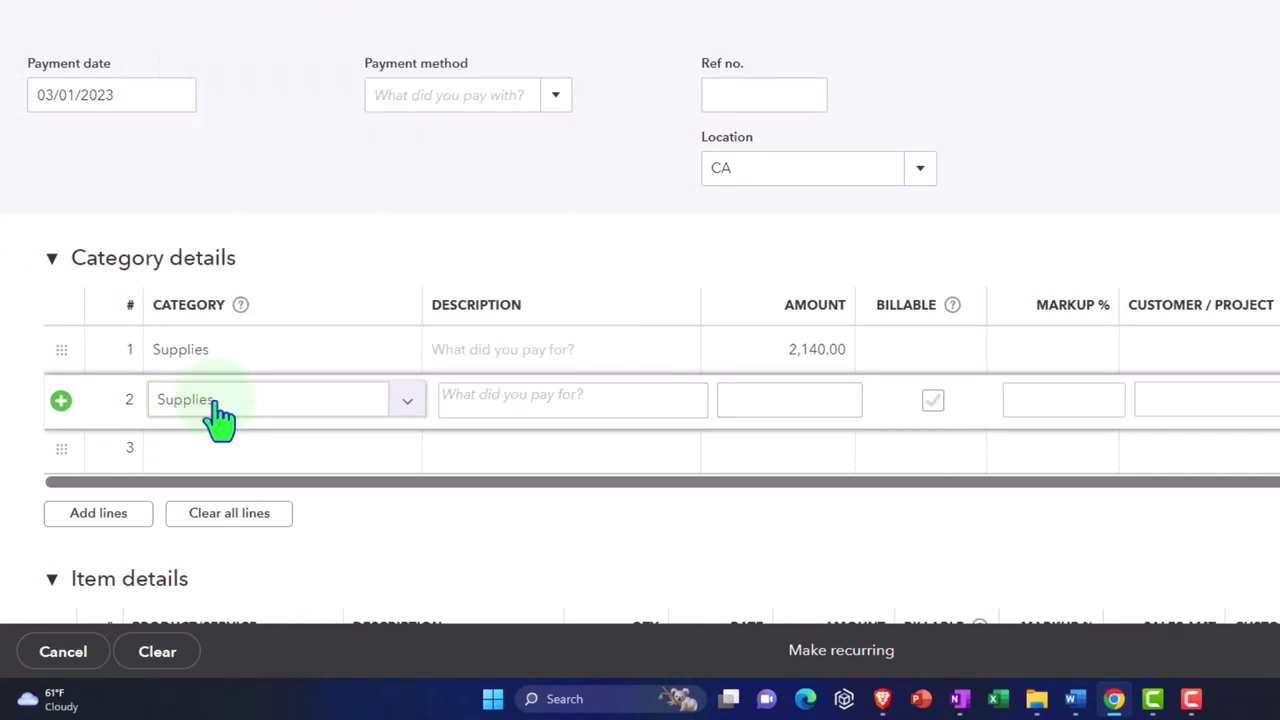
Step: Set the second expense line's amount to 3,127.00 and assign it to class P
click(840, 400)
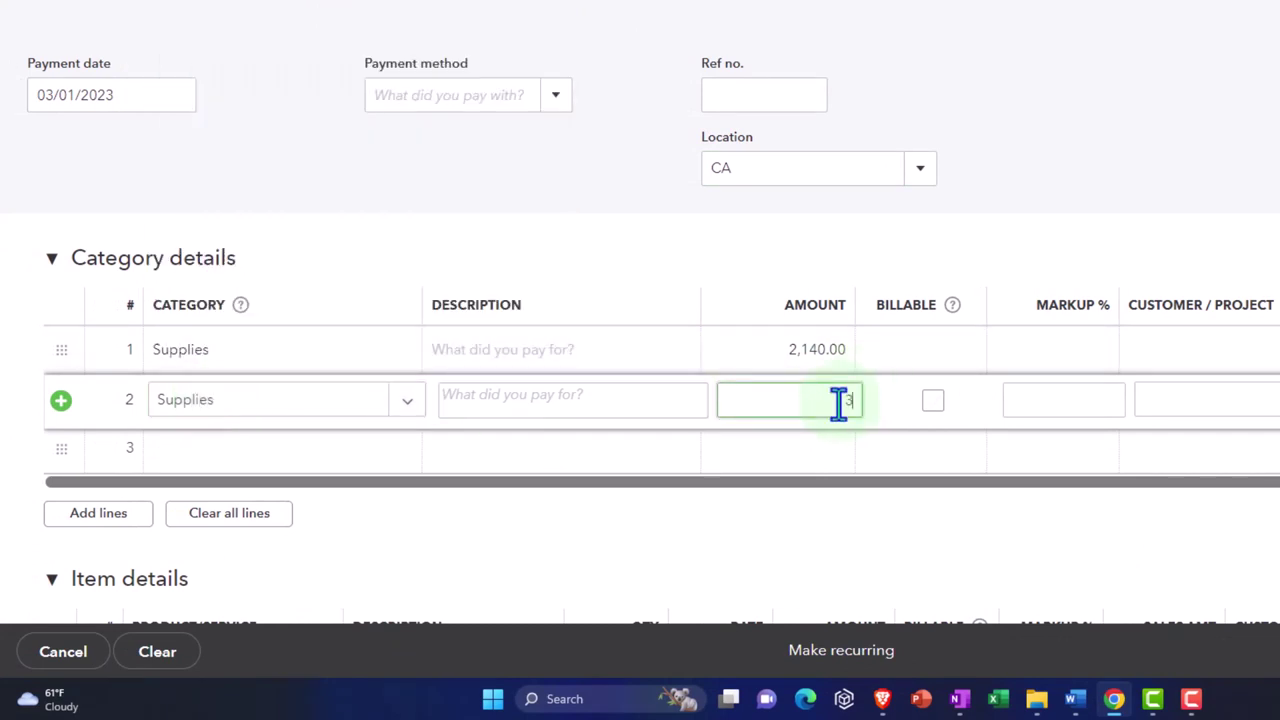
key(Tab)
key(Tab)
key(Tab)
key(Tab)
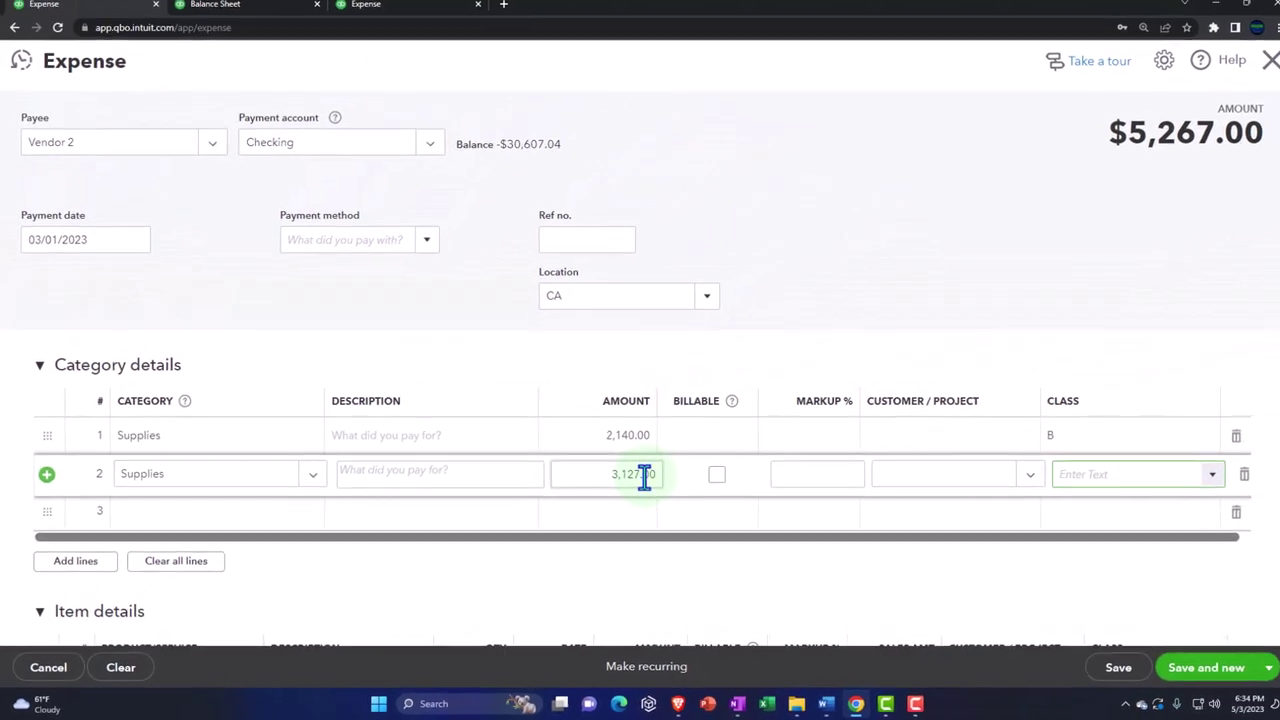
click(1211, 476)
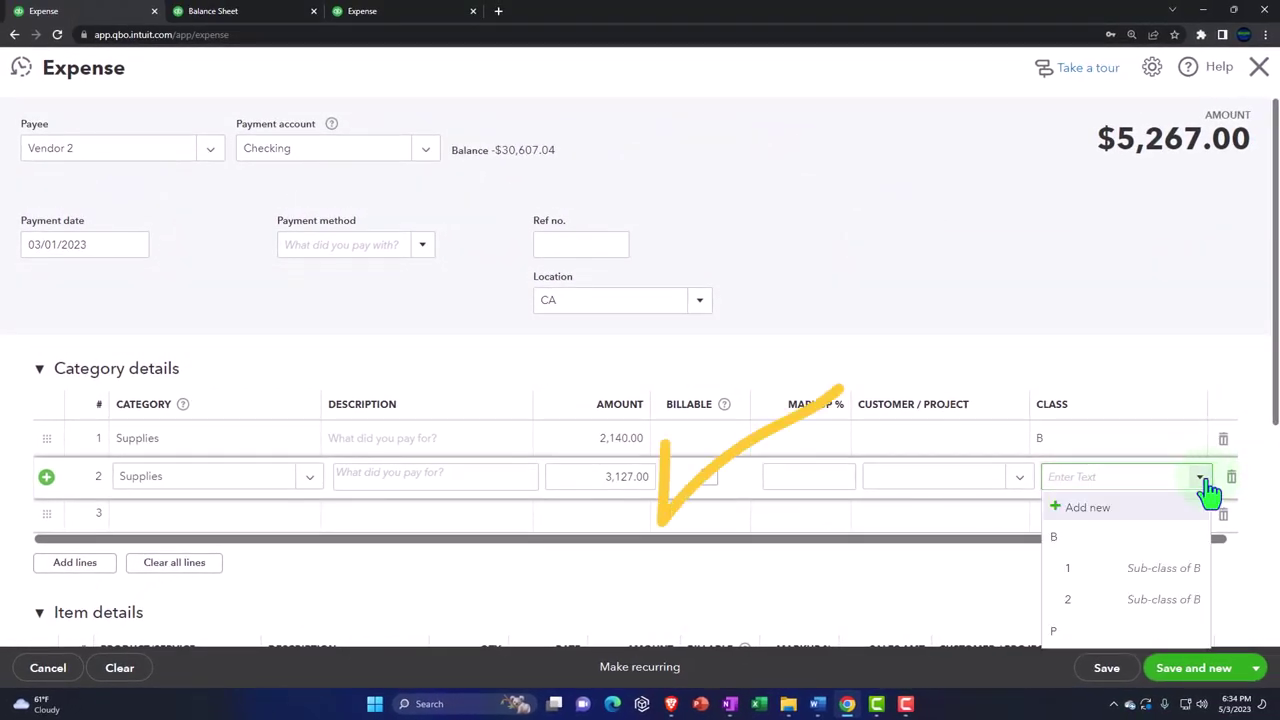
click(1062, 629)
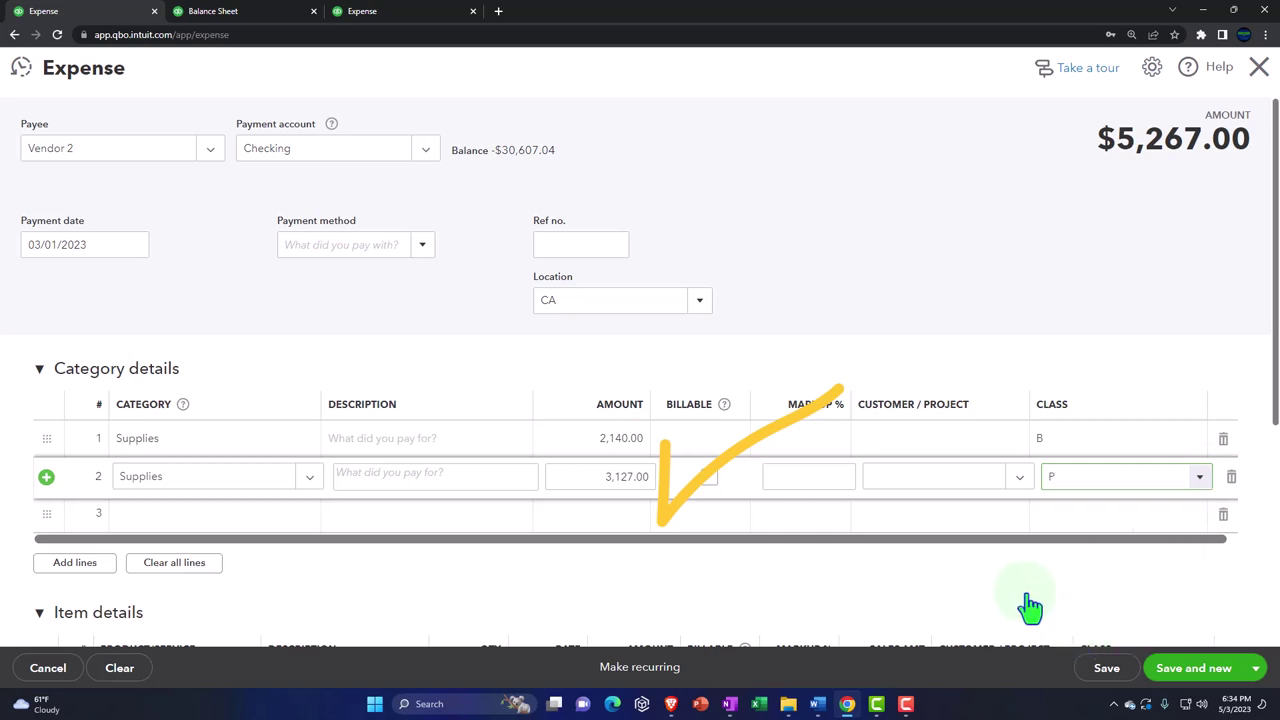
key(Tab)
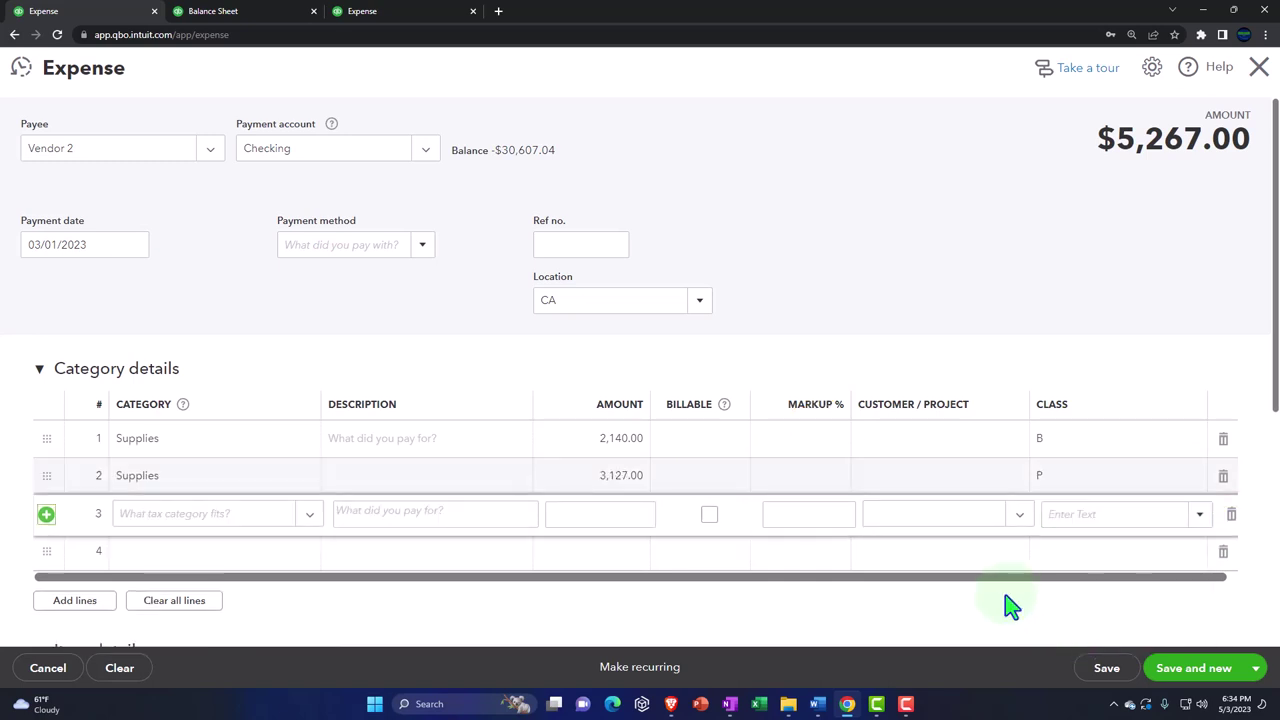
Step: Check the rest of the Vendor 2 expense form and save the expense
scroll(1010, 605, down, 2)
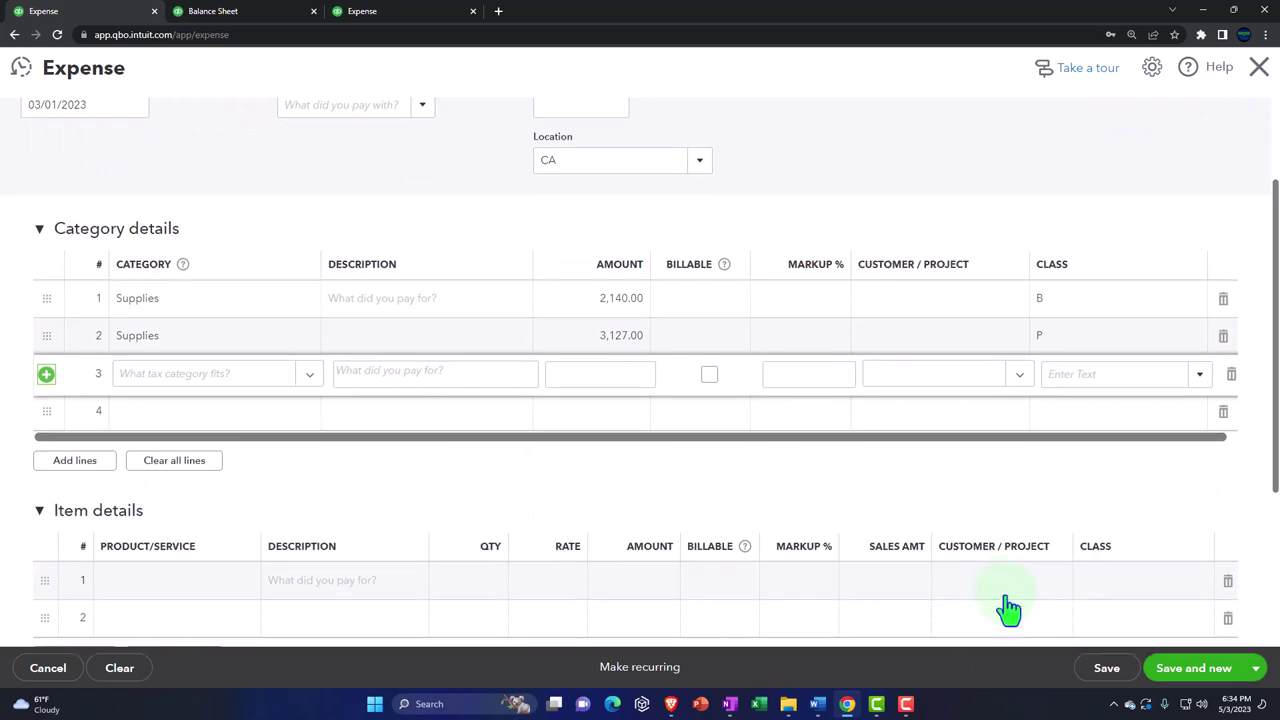
scroll(1008, 606, down, 4)
click(1178, 676)
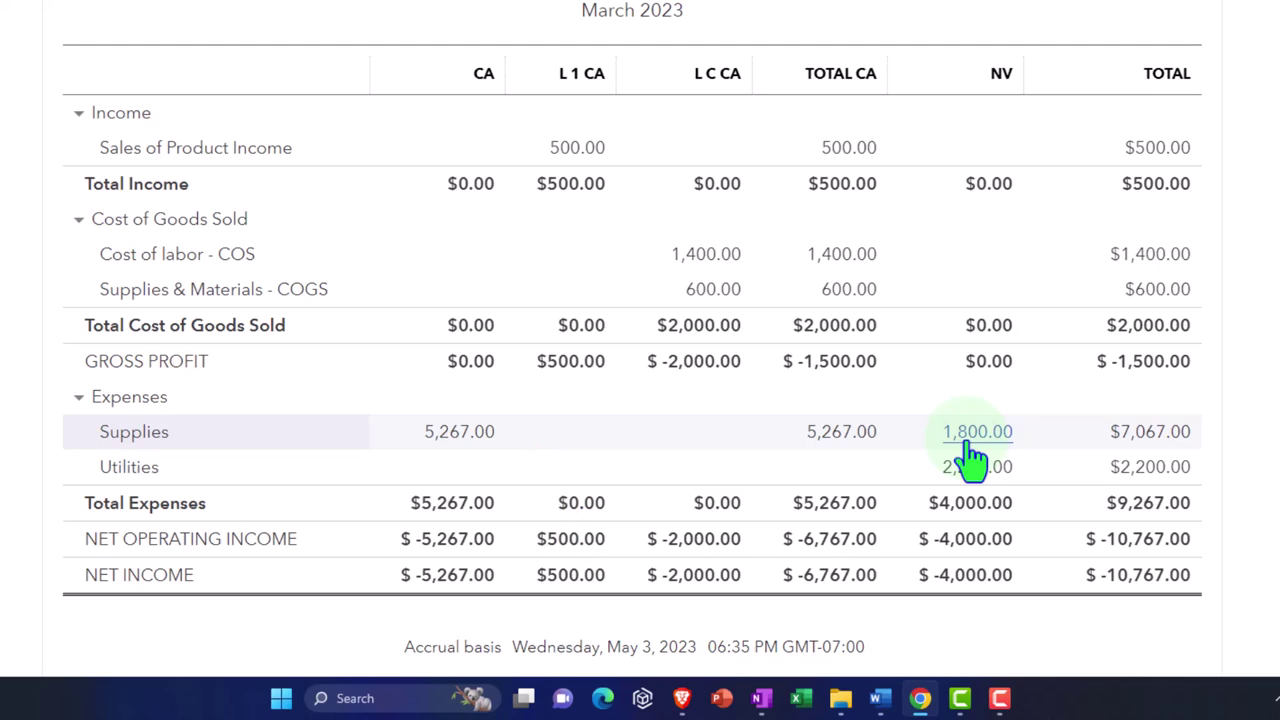
Step: Customize the March 2023 Profit and Loss report by location with a class filter set to B, and run it
scroll(970, 460, up, 5)
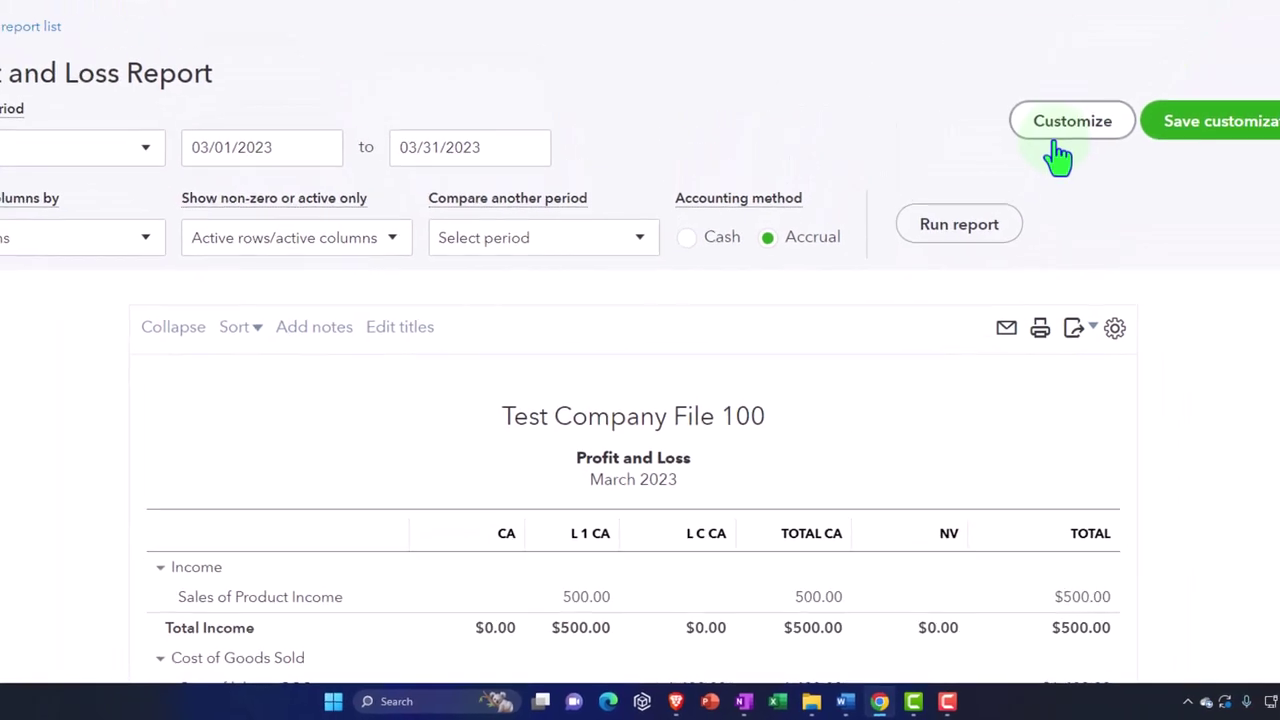
click(1052, 136)
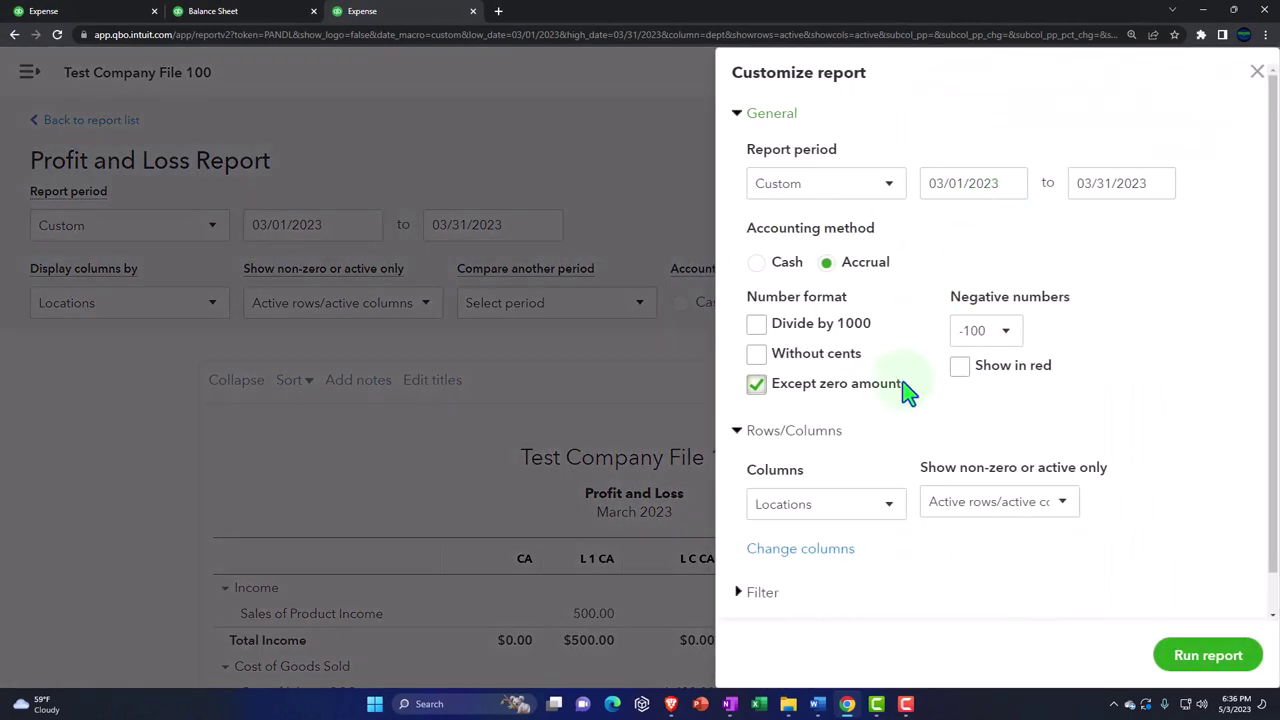
scroll(903, 394, down, 1)
click(750, 551)
scroll(790, 460, down, 5)
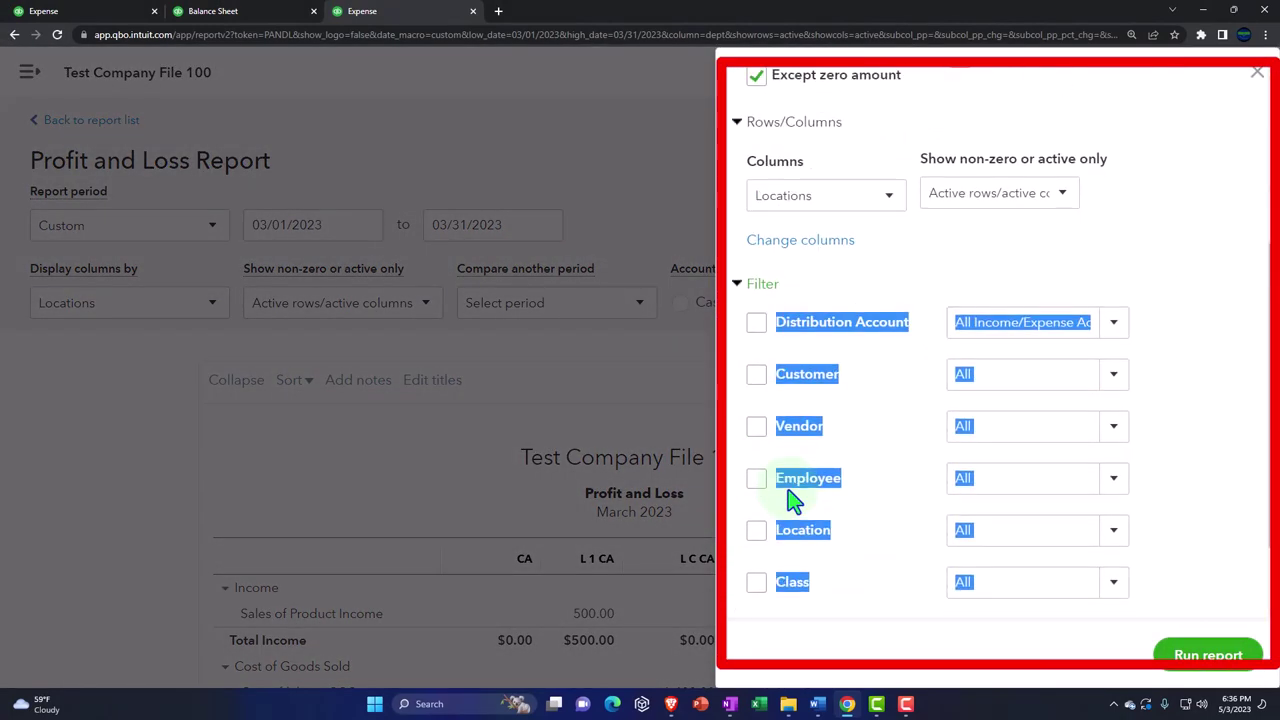
scroll(768, 582, down, 1)
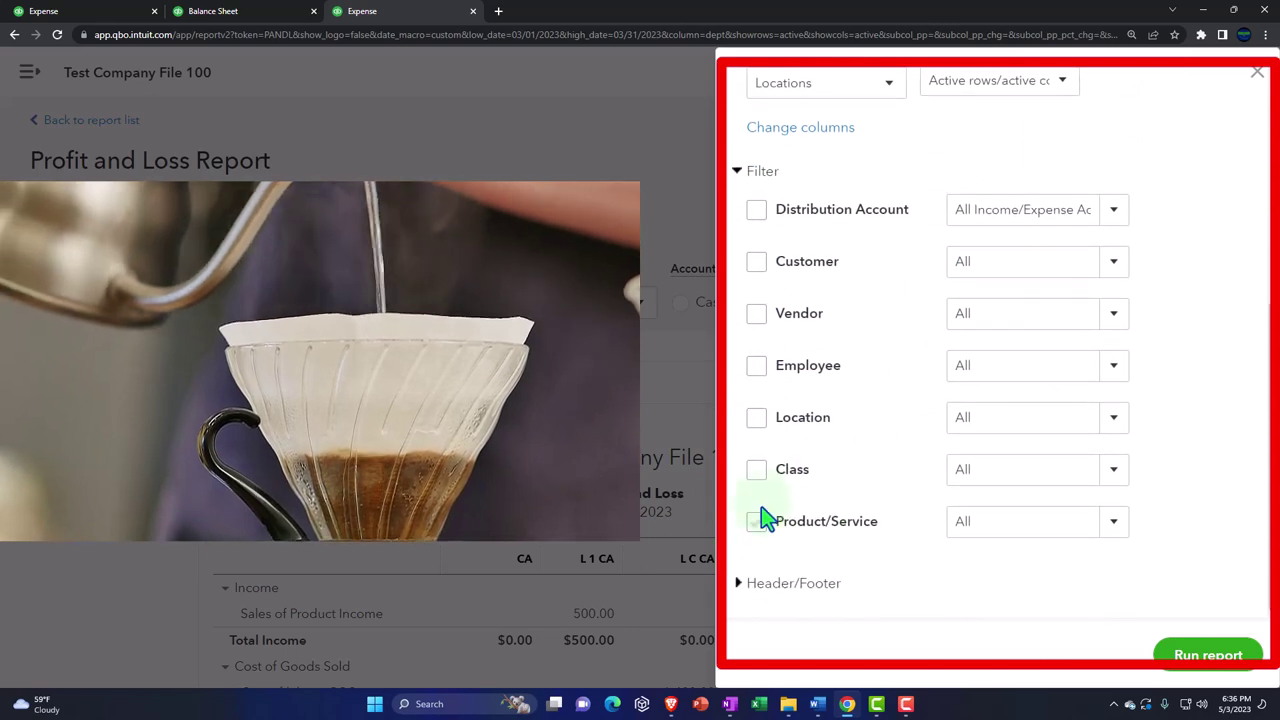
click(759, 470)
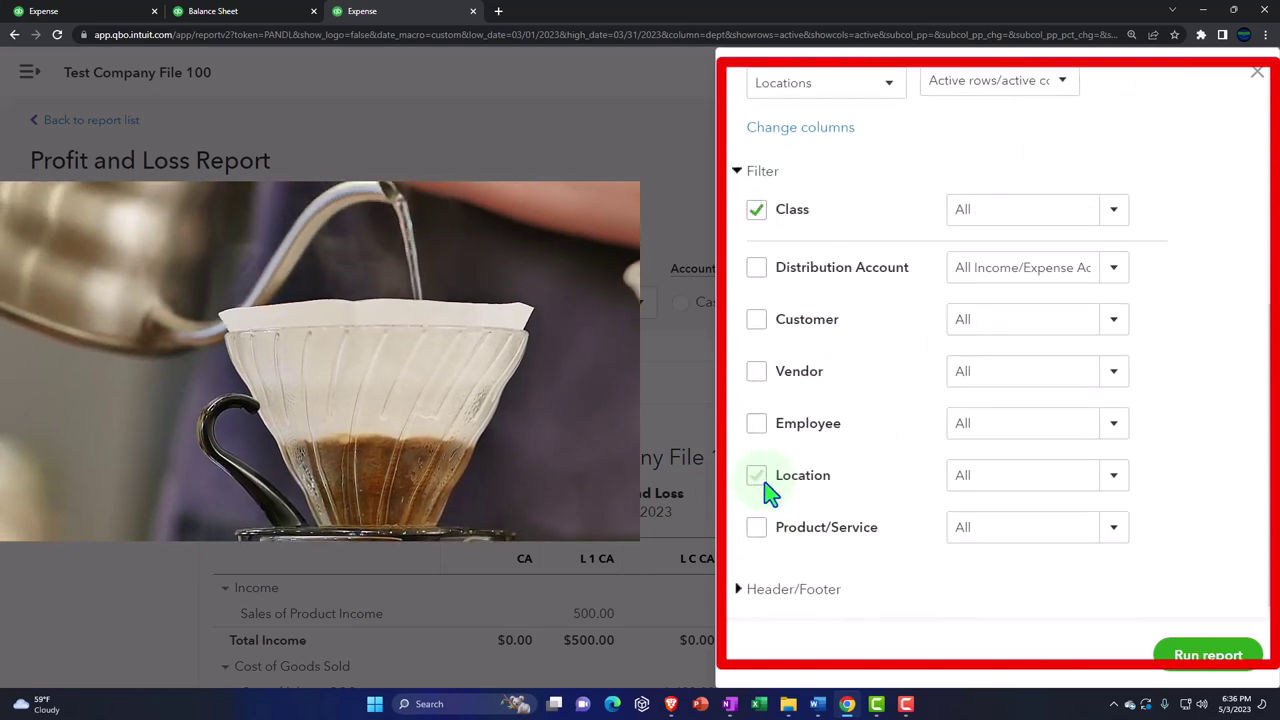
click(1112, 212)
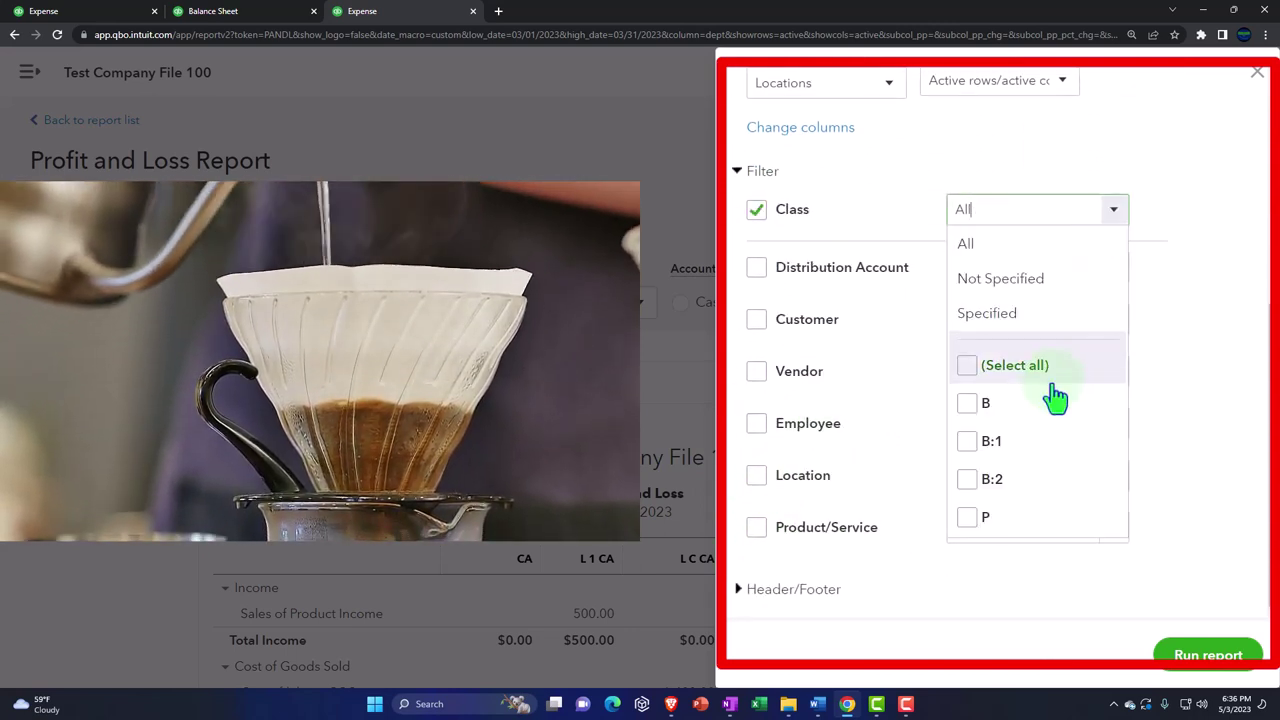
click(968, 406)
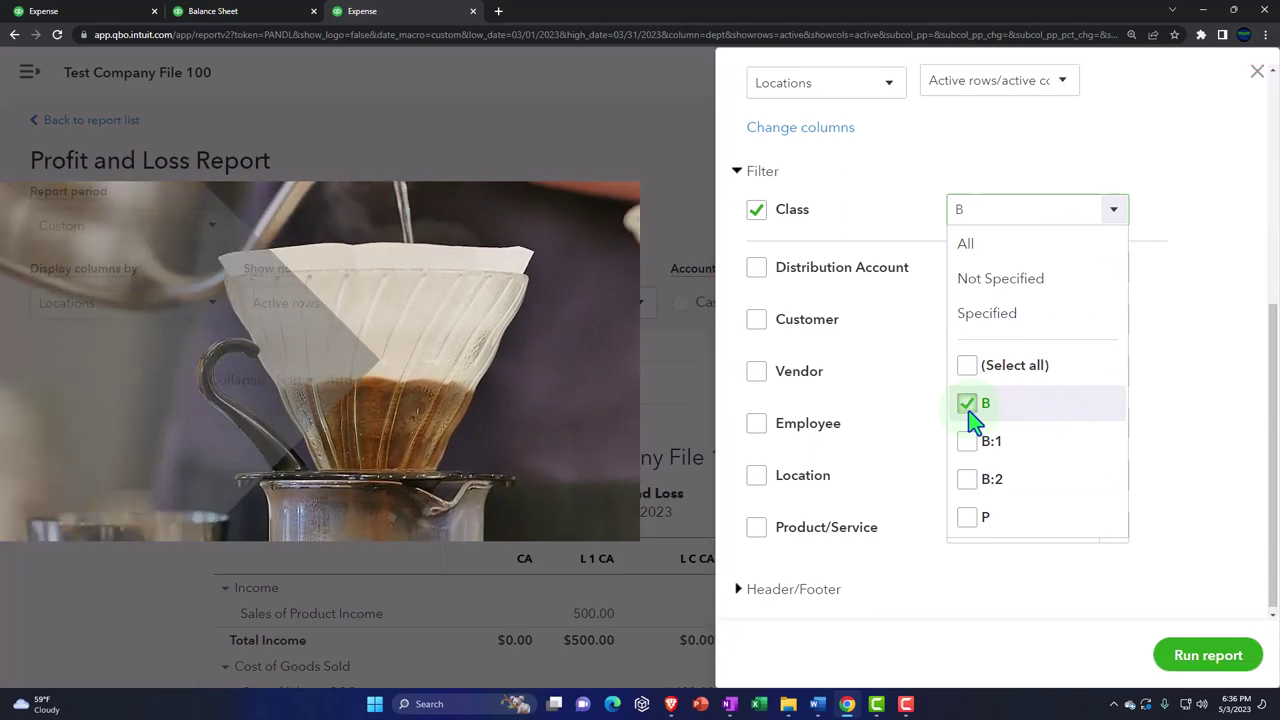
click(1205, 652)
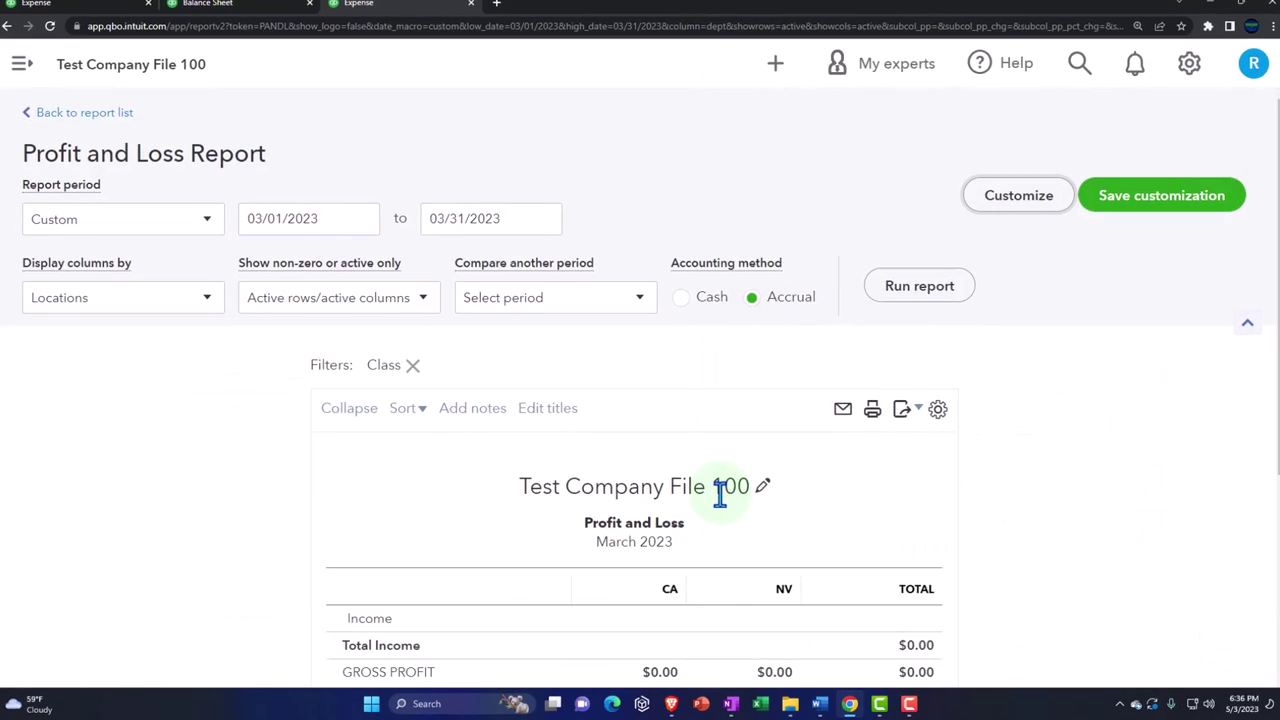
Step: Review the Profit and Loss report by location, remove its class filter, and run it again
scroll(714, 490, down, 3)
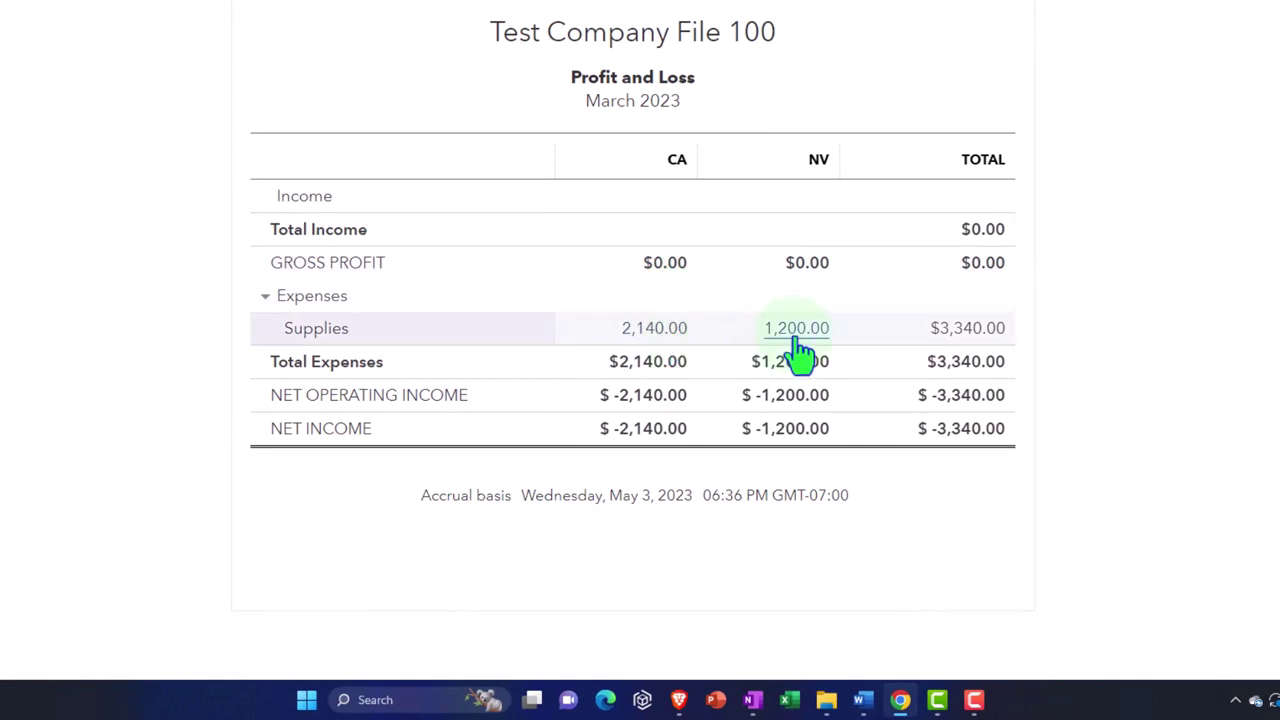
scroll(800, 350, up, 4)
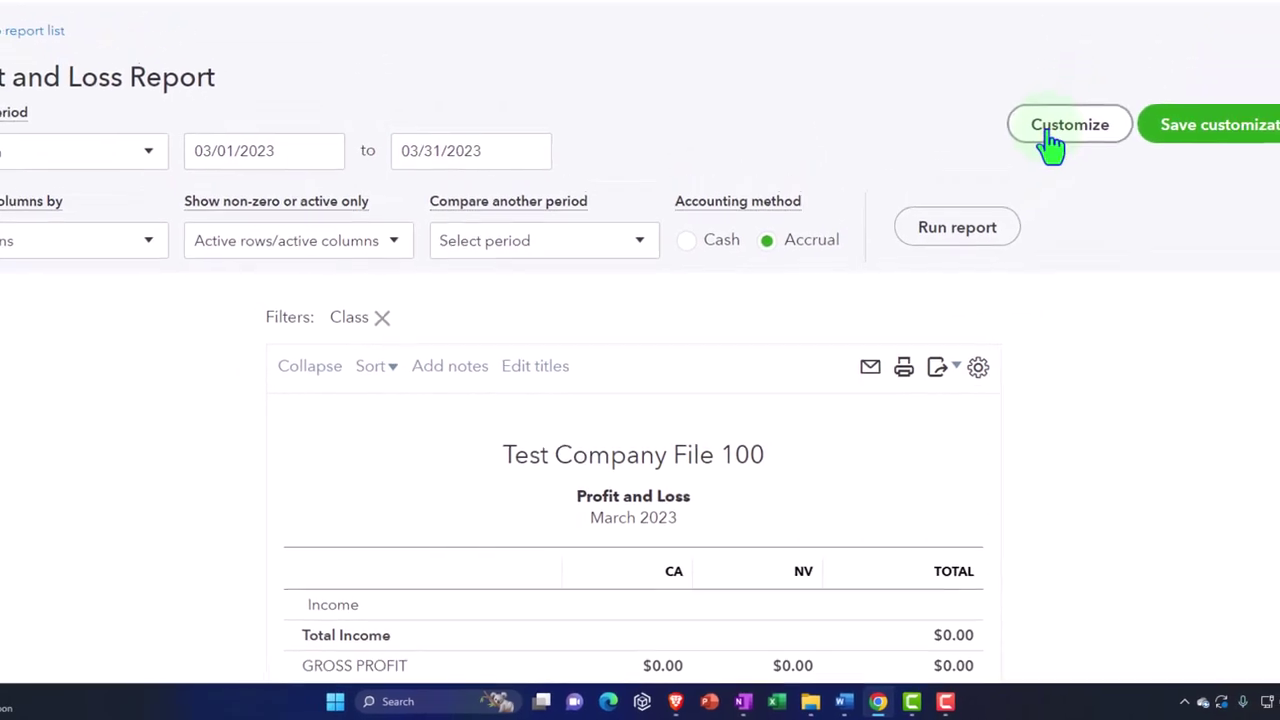
click(1050, 140)
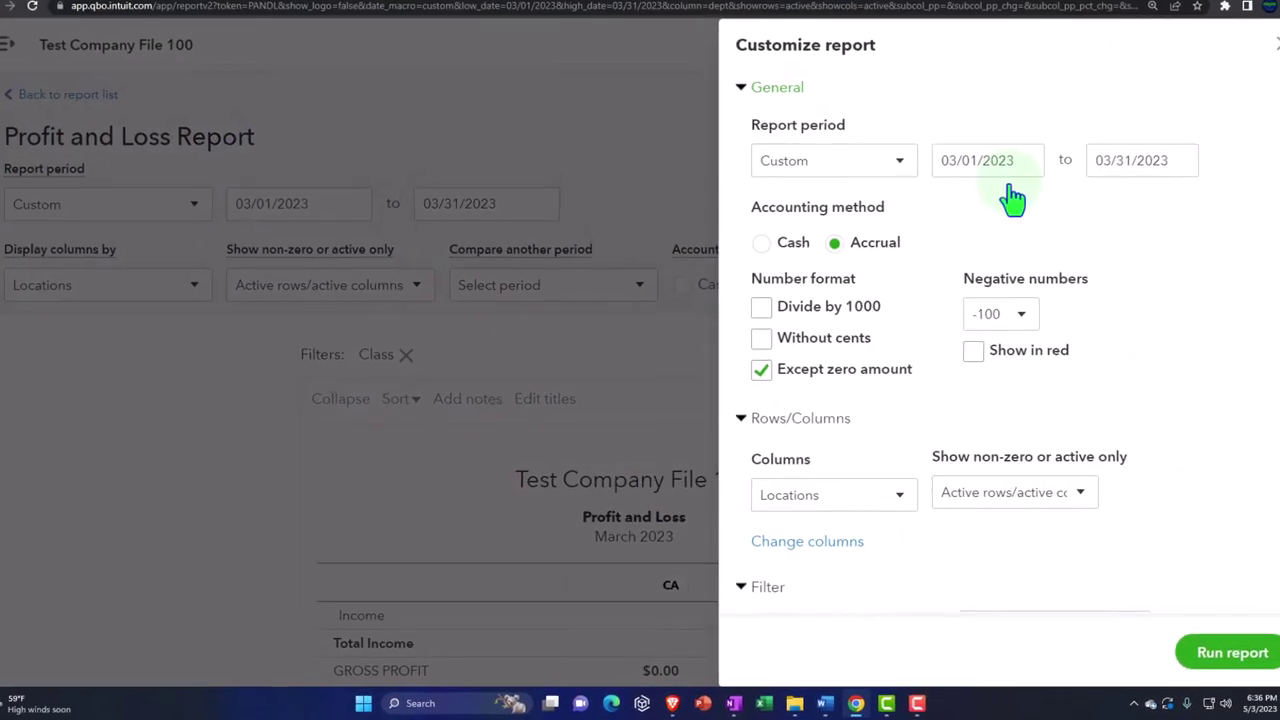
scroll(800, 404, down, 3)
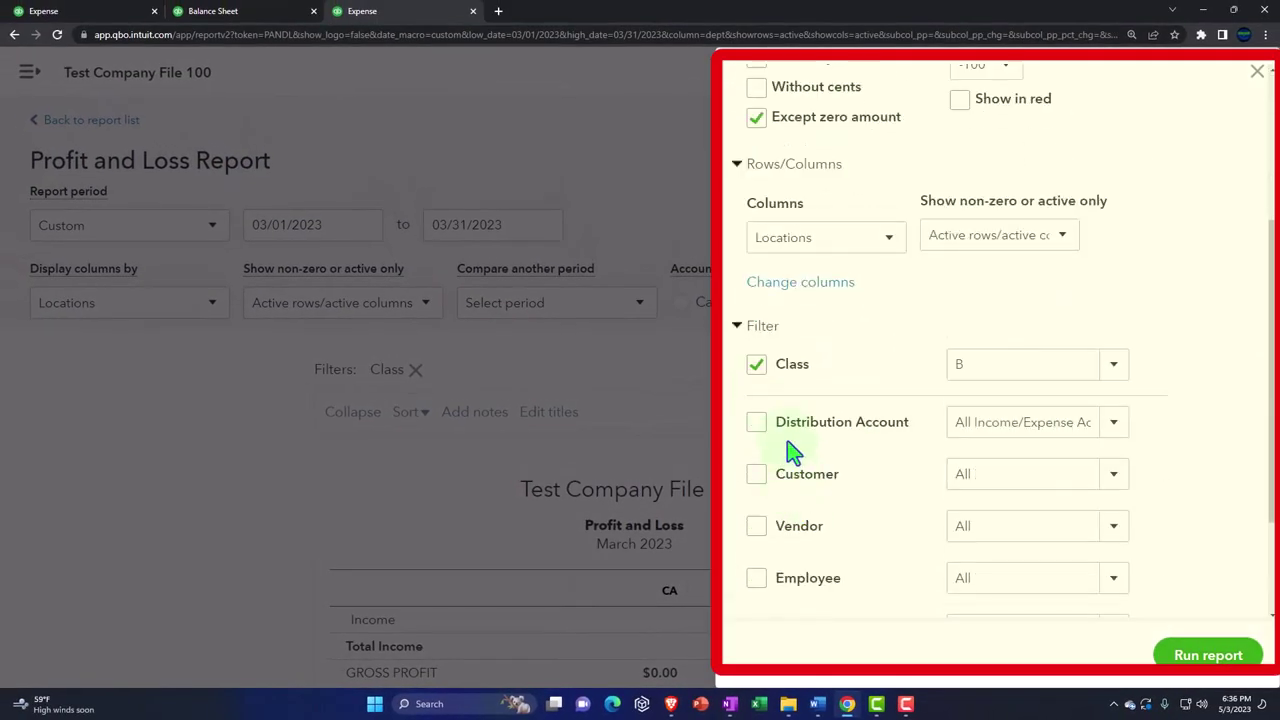
click(756, 366)
click(1190, 652)
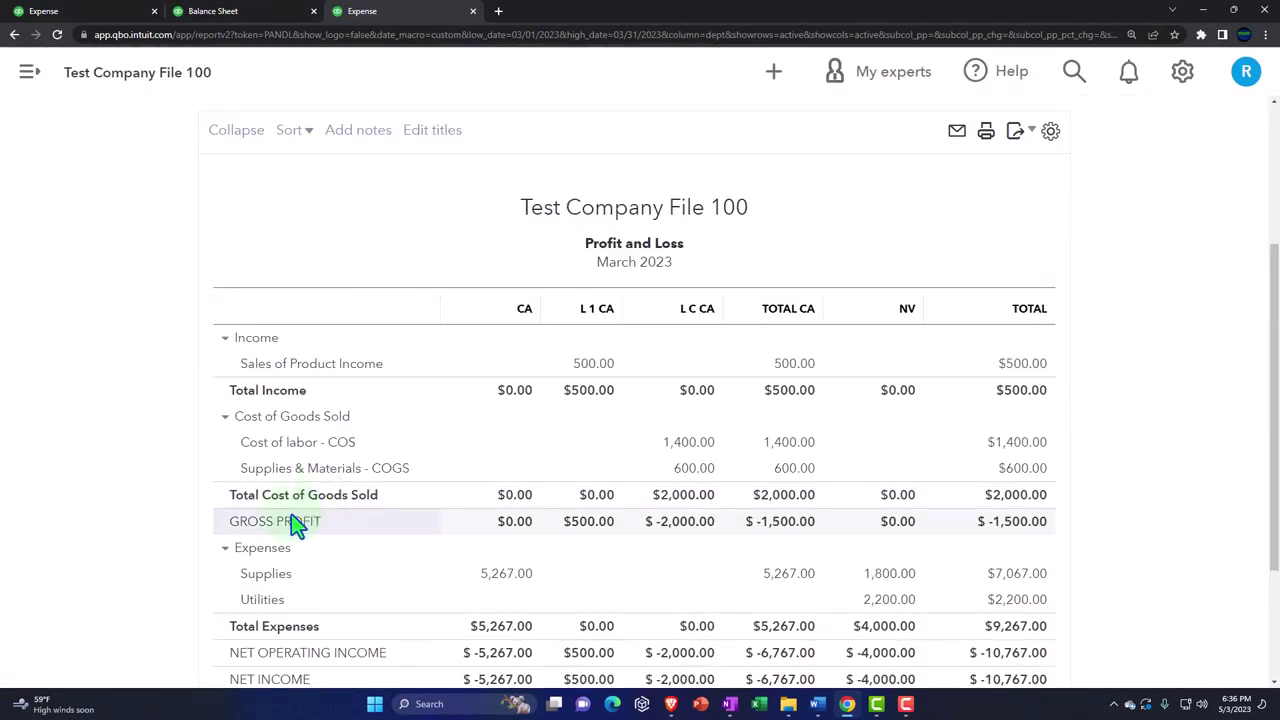
Step: Display the March 2023 Profit and Loss report's columns by Classes and run the report
scroll(280, 518, up, 3)
click(213, 305)
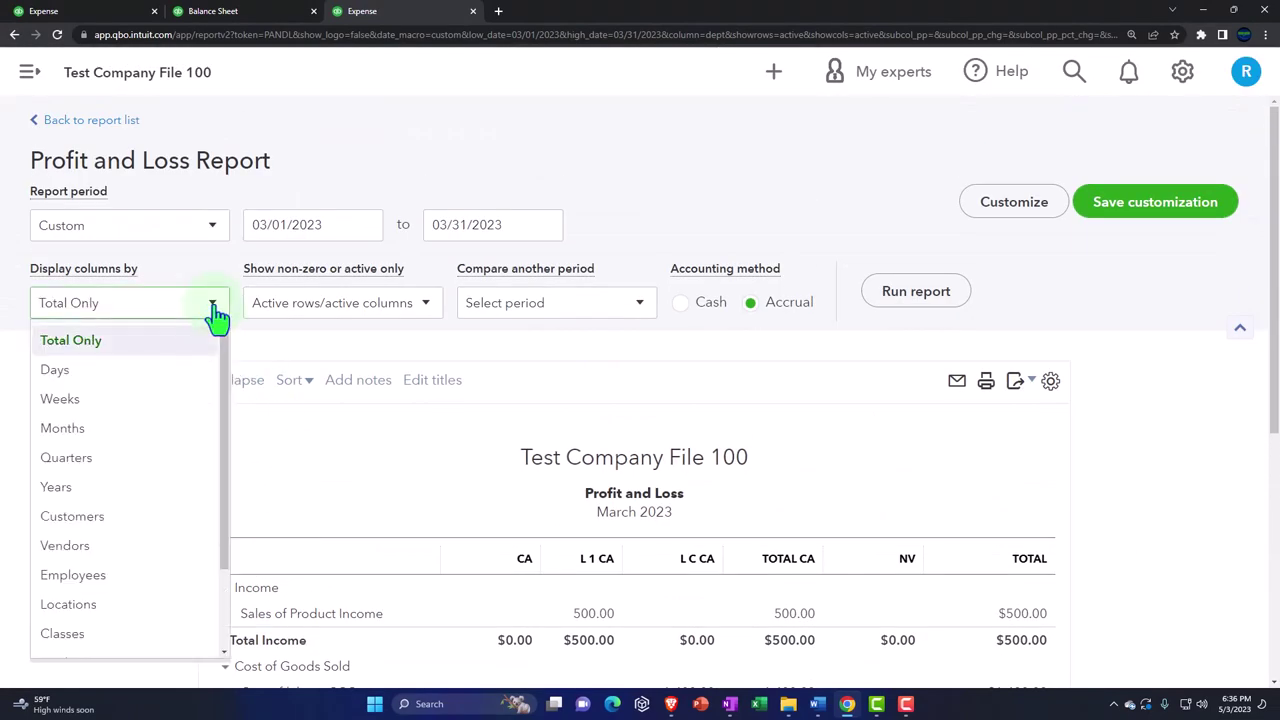
click(86, 634)
click(903, 296)
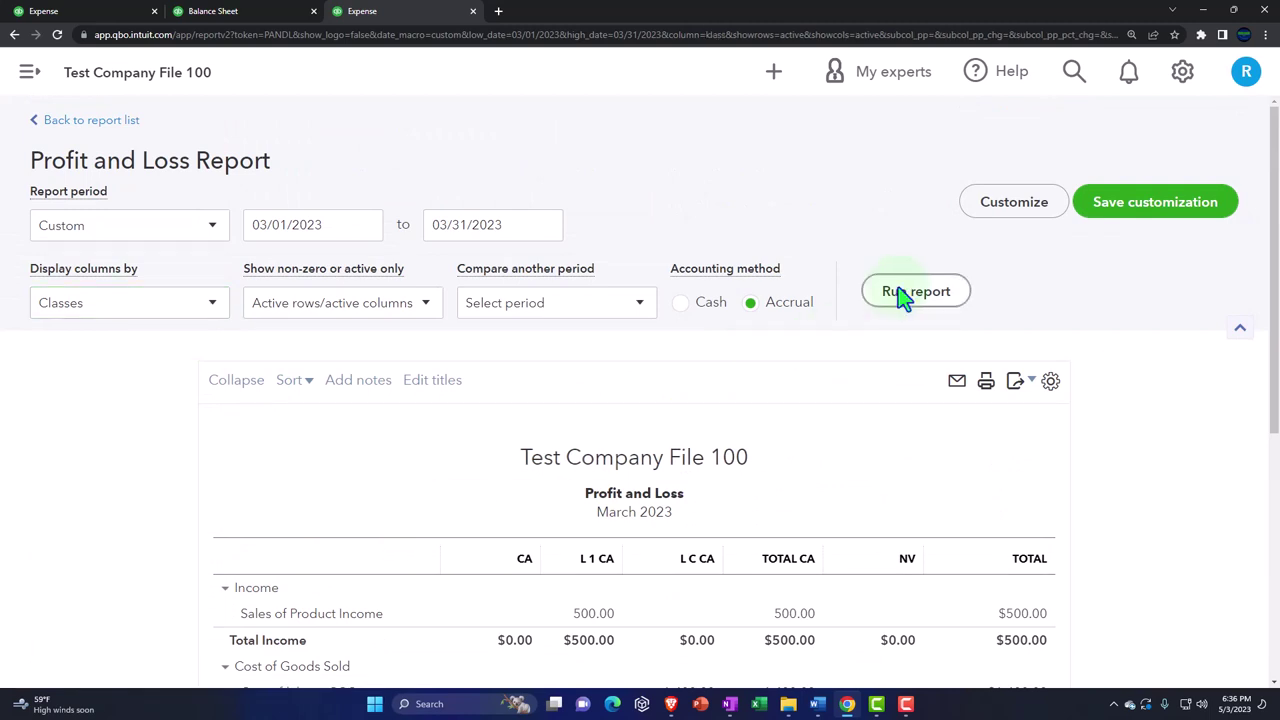
click(914, 296)
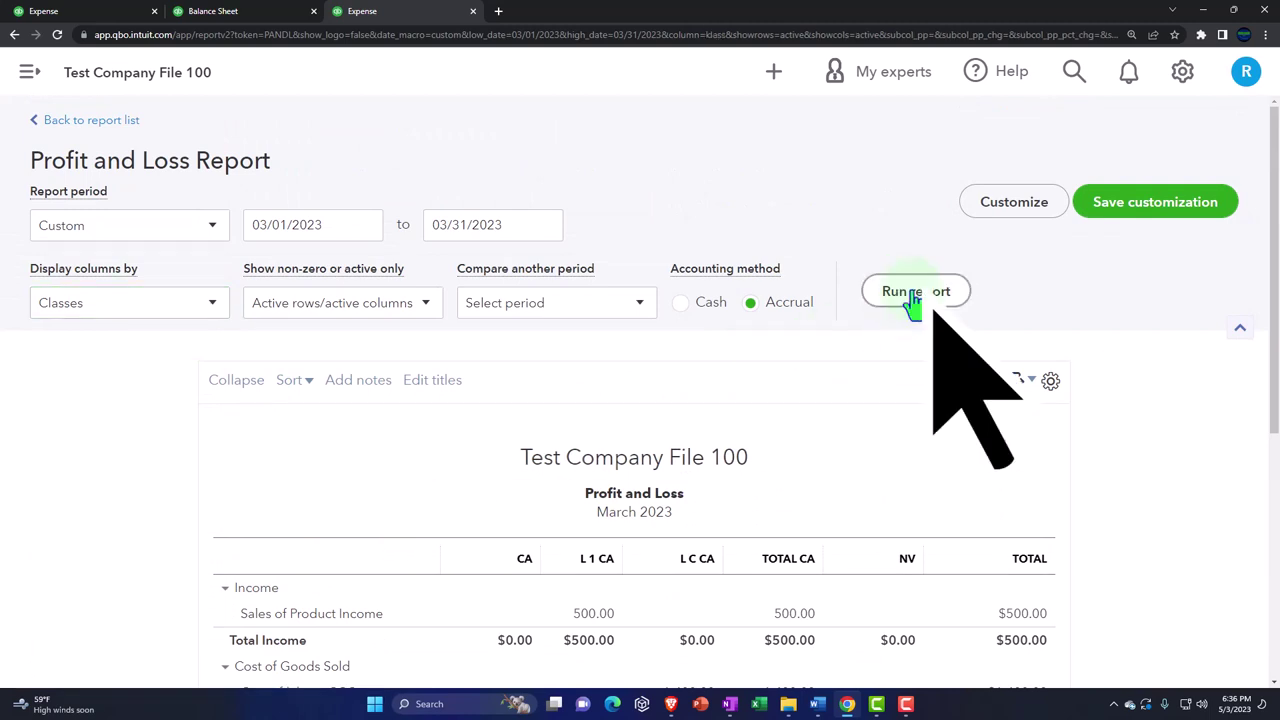
scroll(234, 310, down, 2)
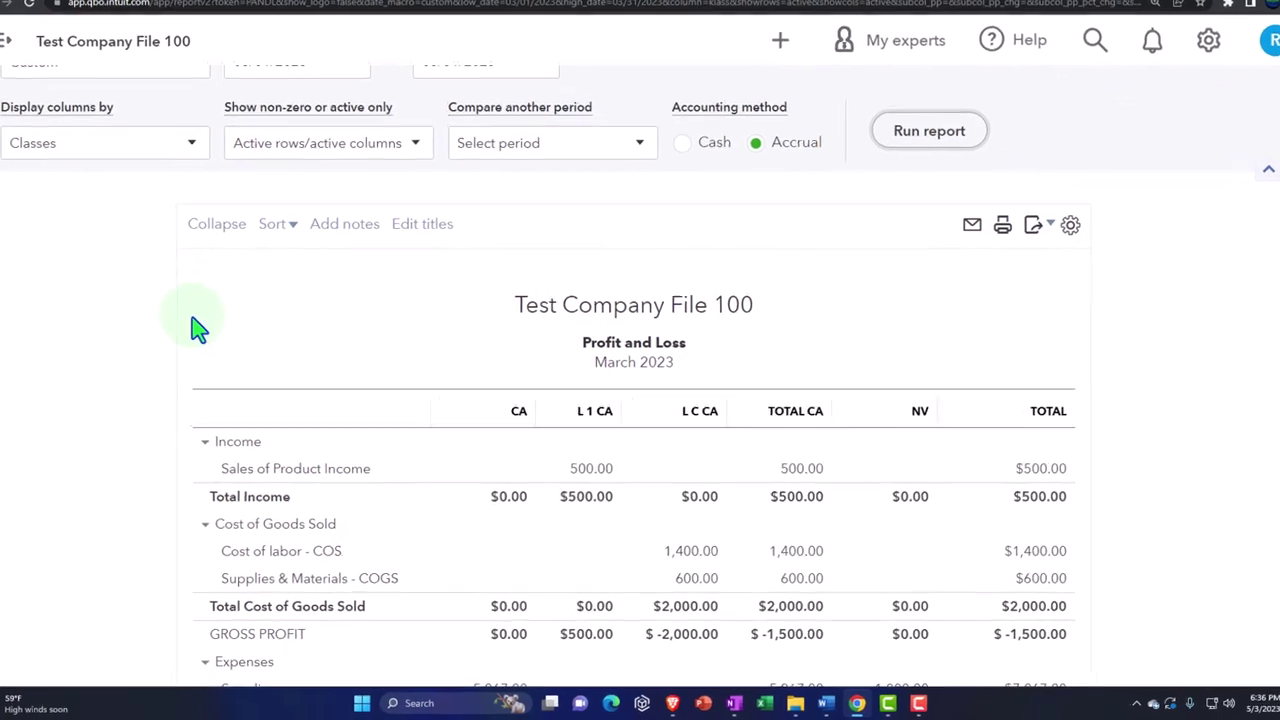
scroll(196, 327, down, 3)
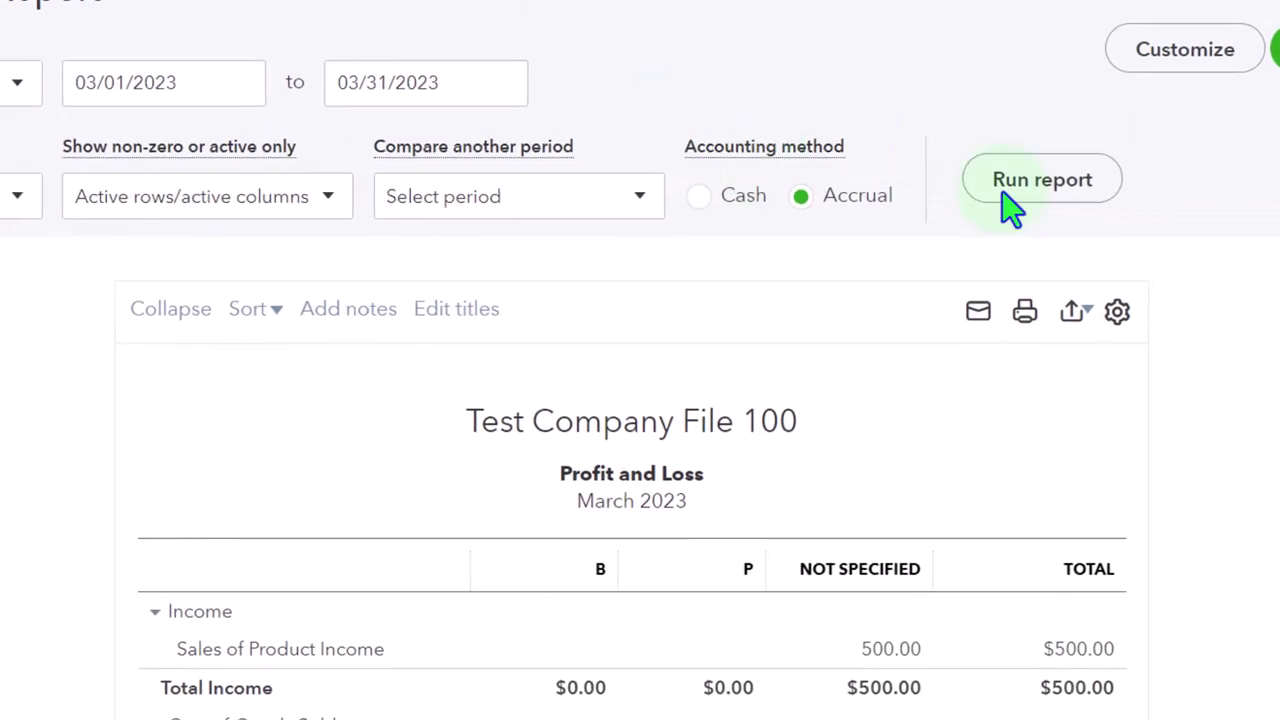
Step: Filter the Profit and Loss report by class to the CA location, run it, and review the class columns
click(1165, 60)
scroll(913, 413, down, 1)
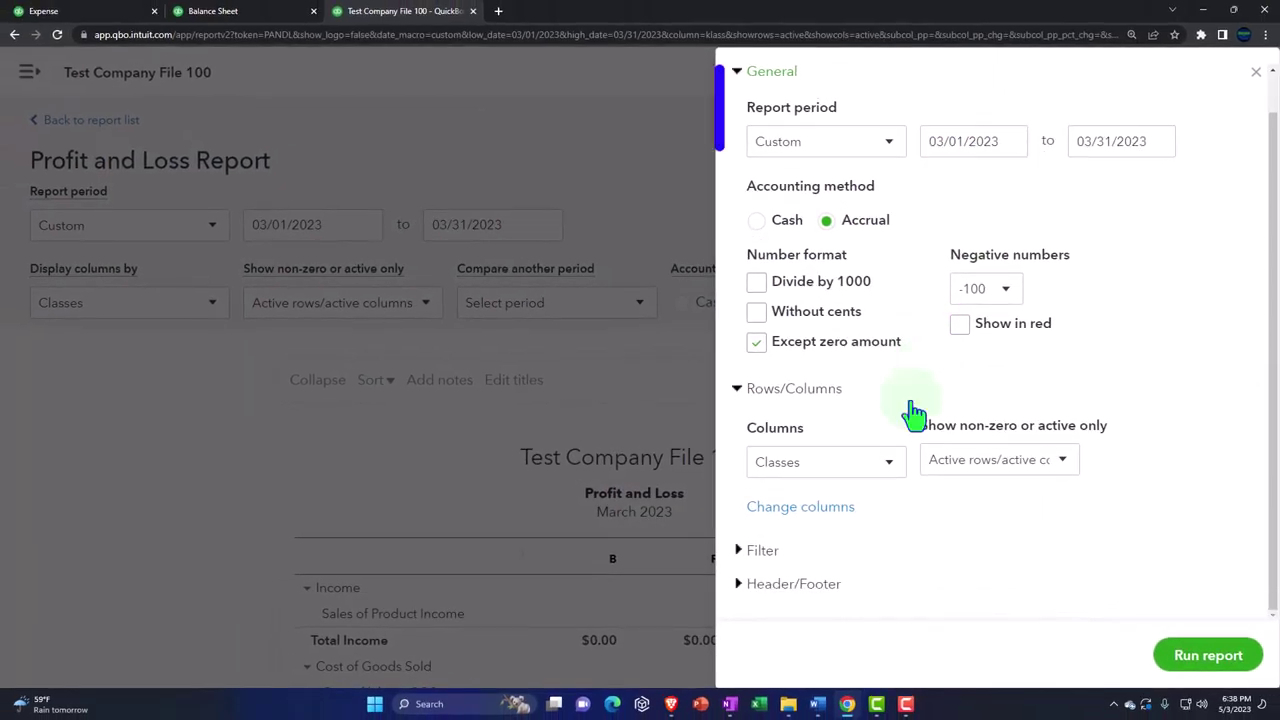
click(755, 552)
scroll(803, 477, down, 4)
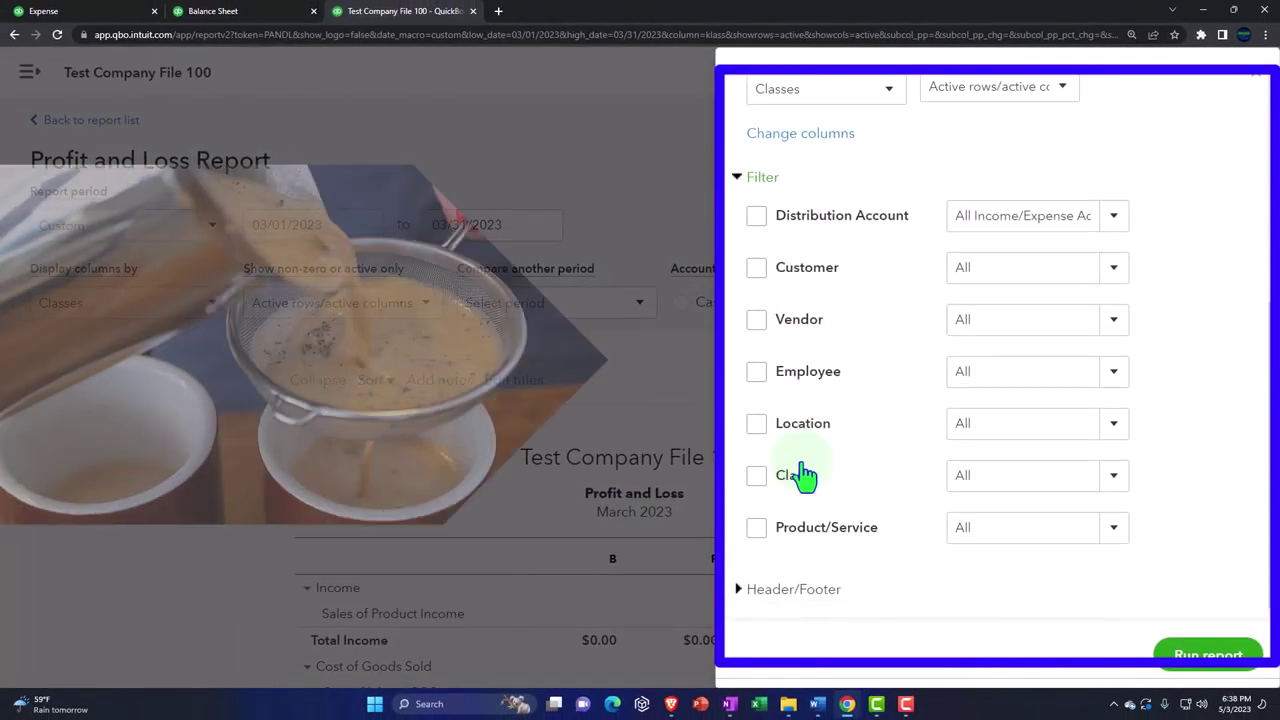
click(756, 423)
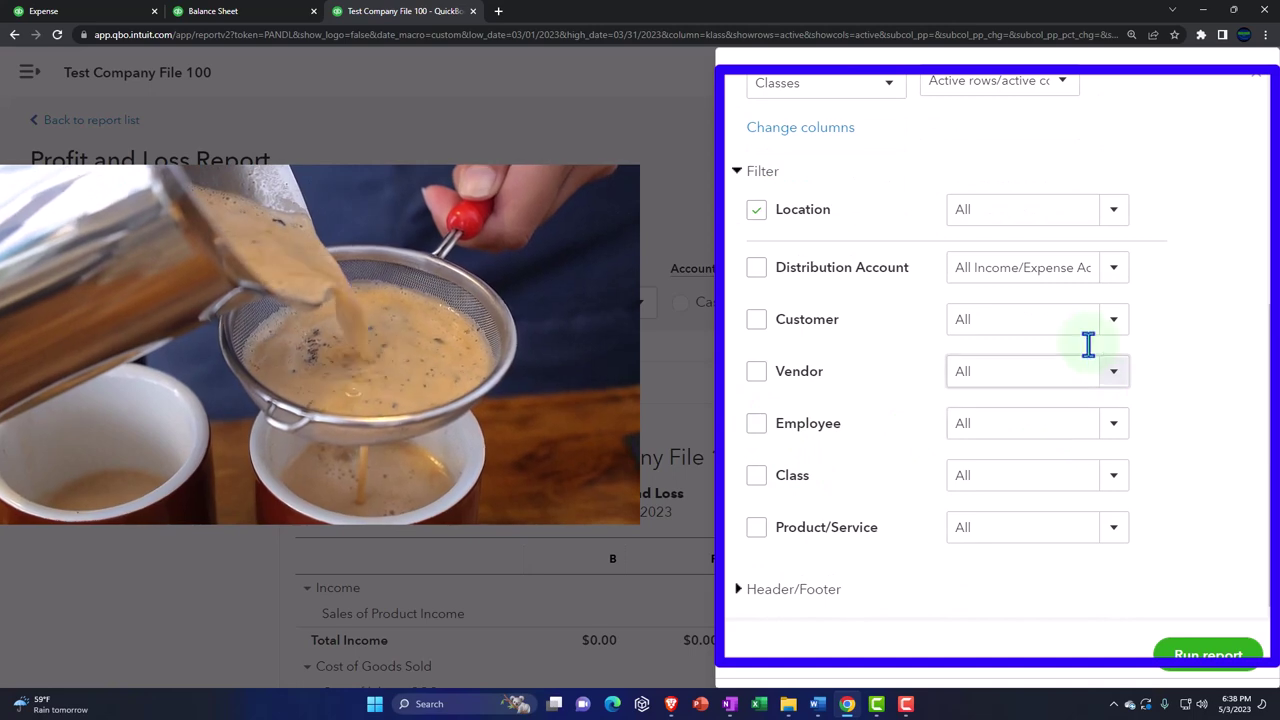
click(1113, 212)
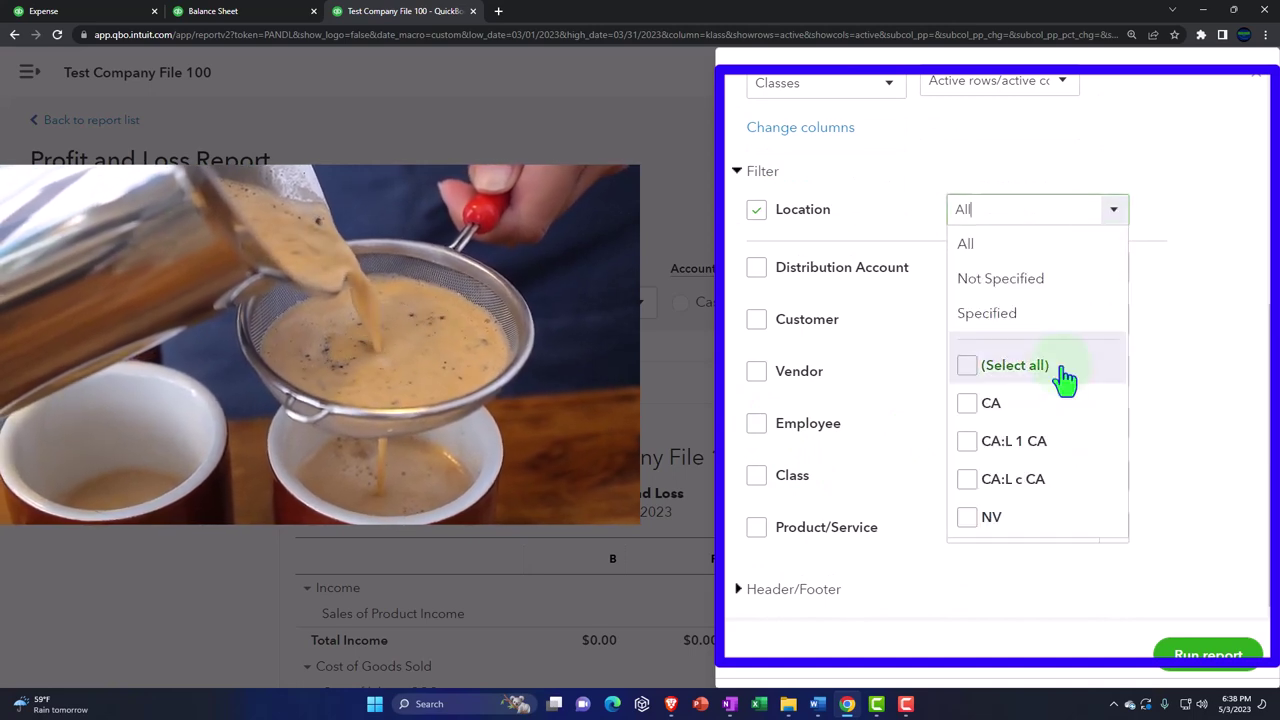
click(975, 403)
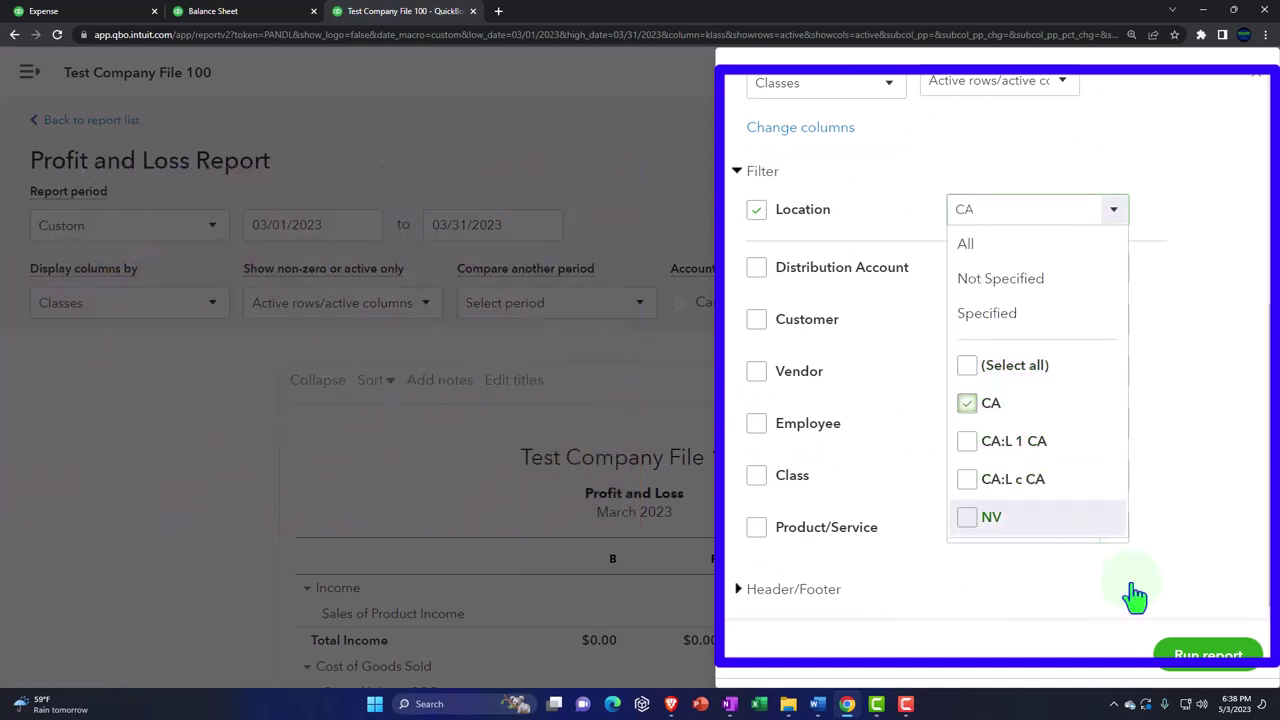
click(1205, 653)
scroll(886, 514, down, 3)
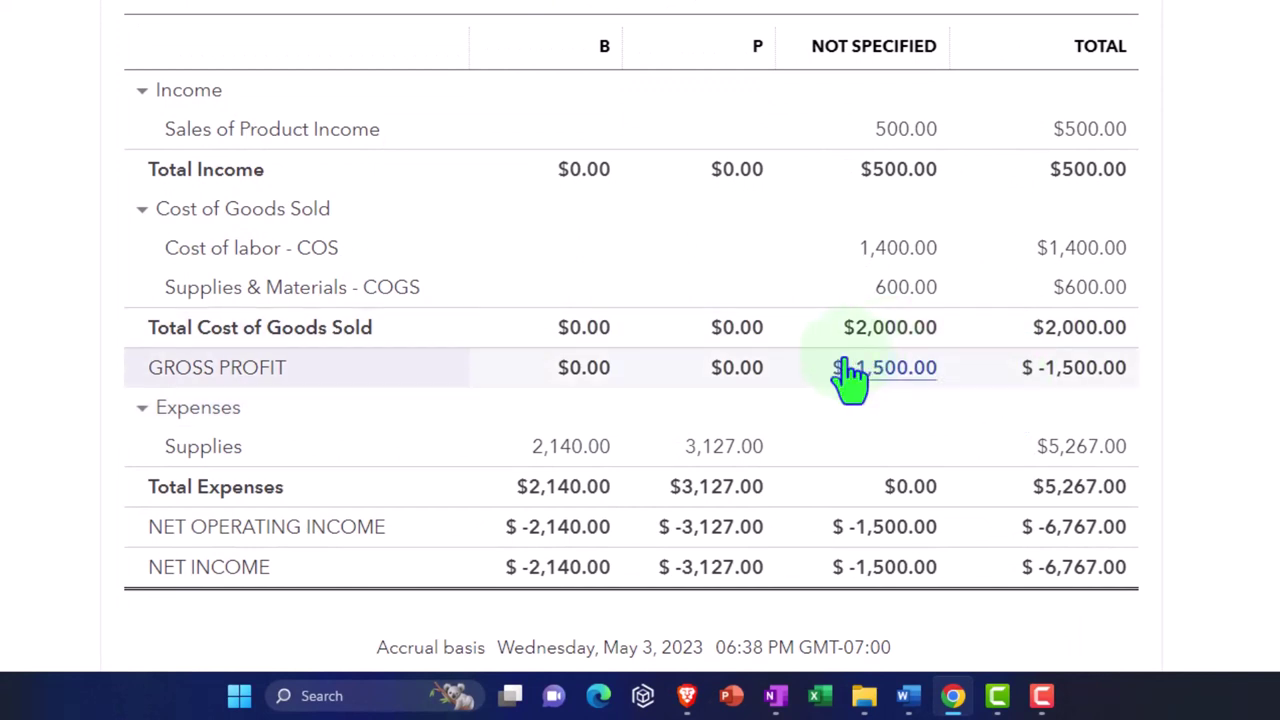
scroll(850, 378, up, 2)
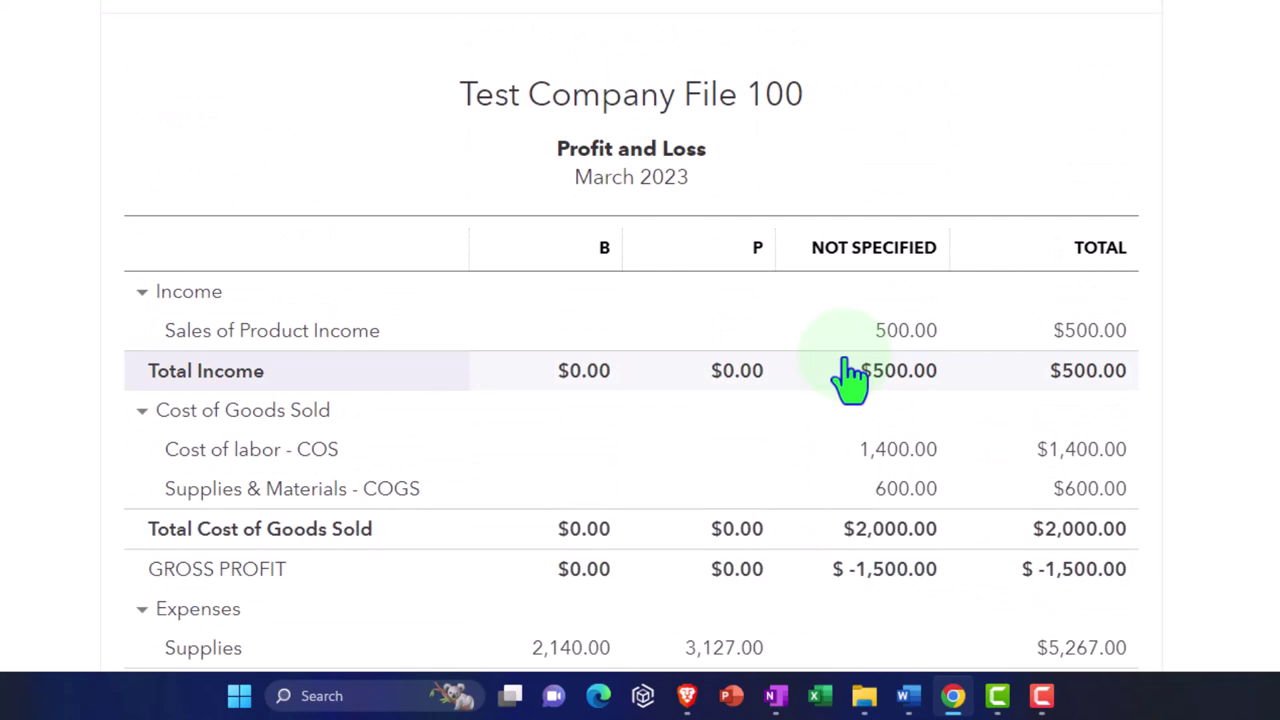
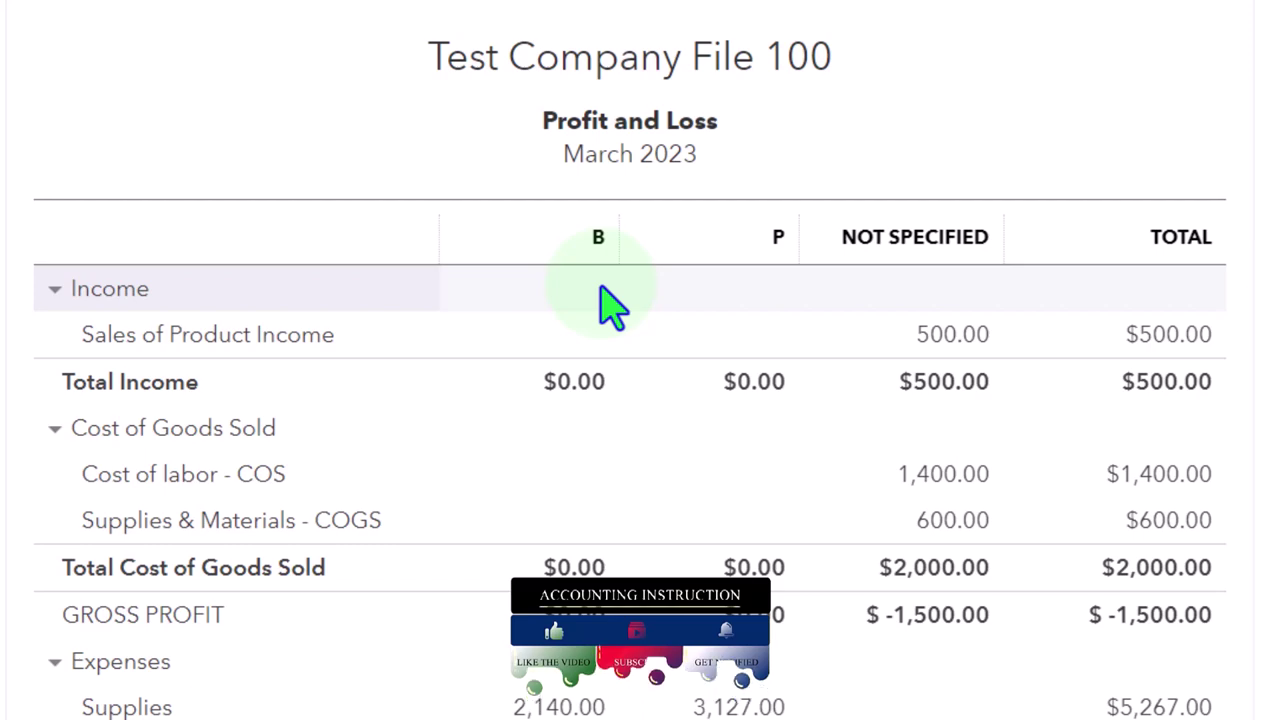
Step: Return to the browser tab with the blank Expense form and close the form
scroll(610, 310, up, 4)
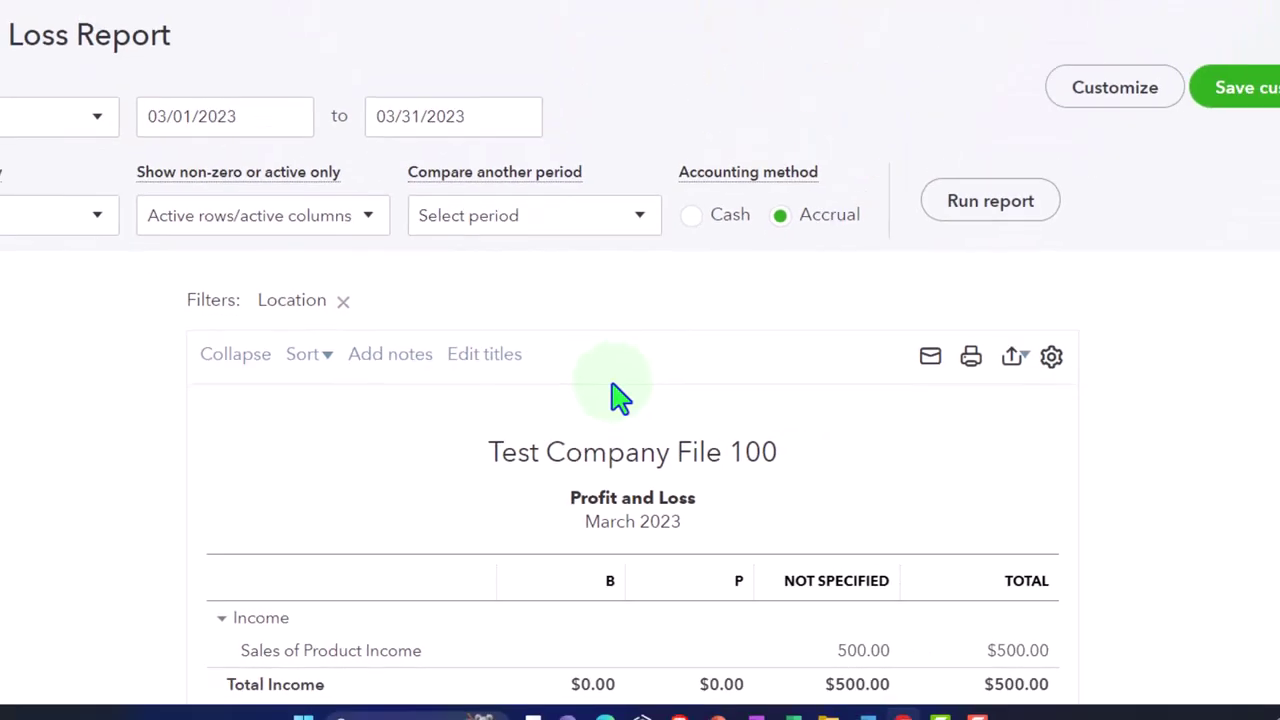
click(104, 12)
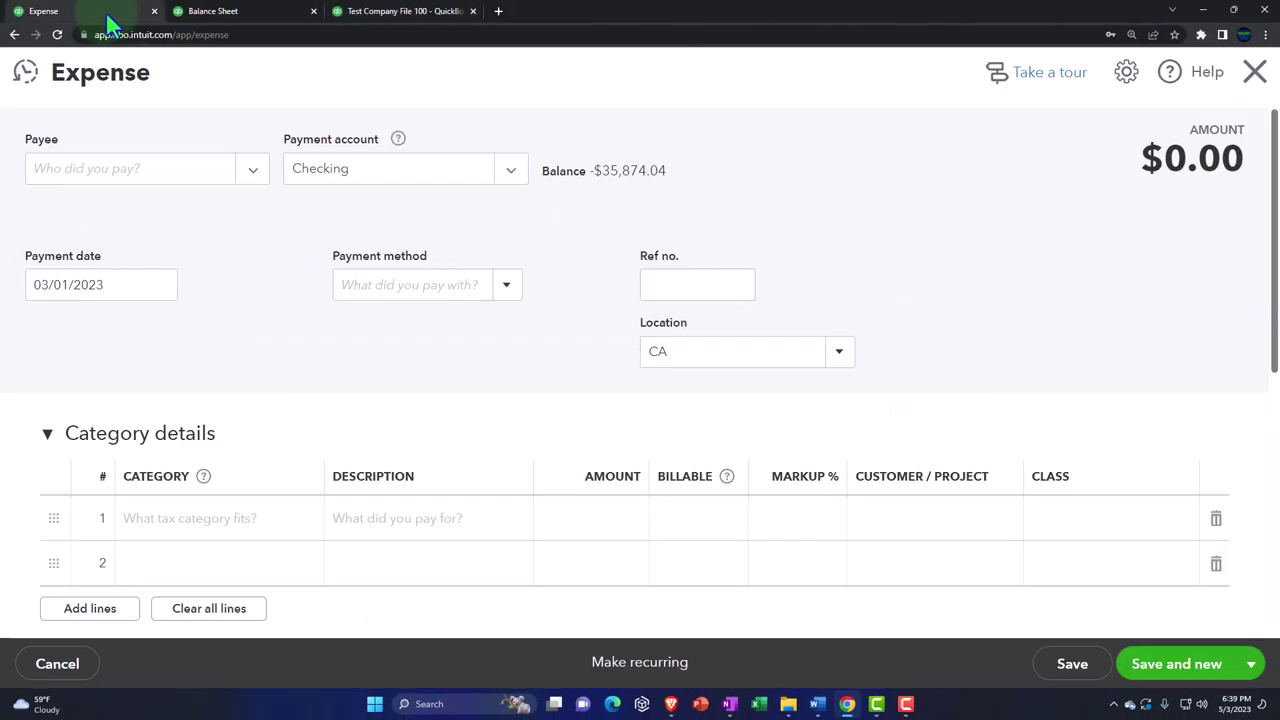
click(1256, 76)
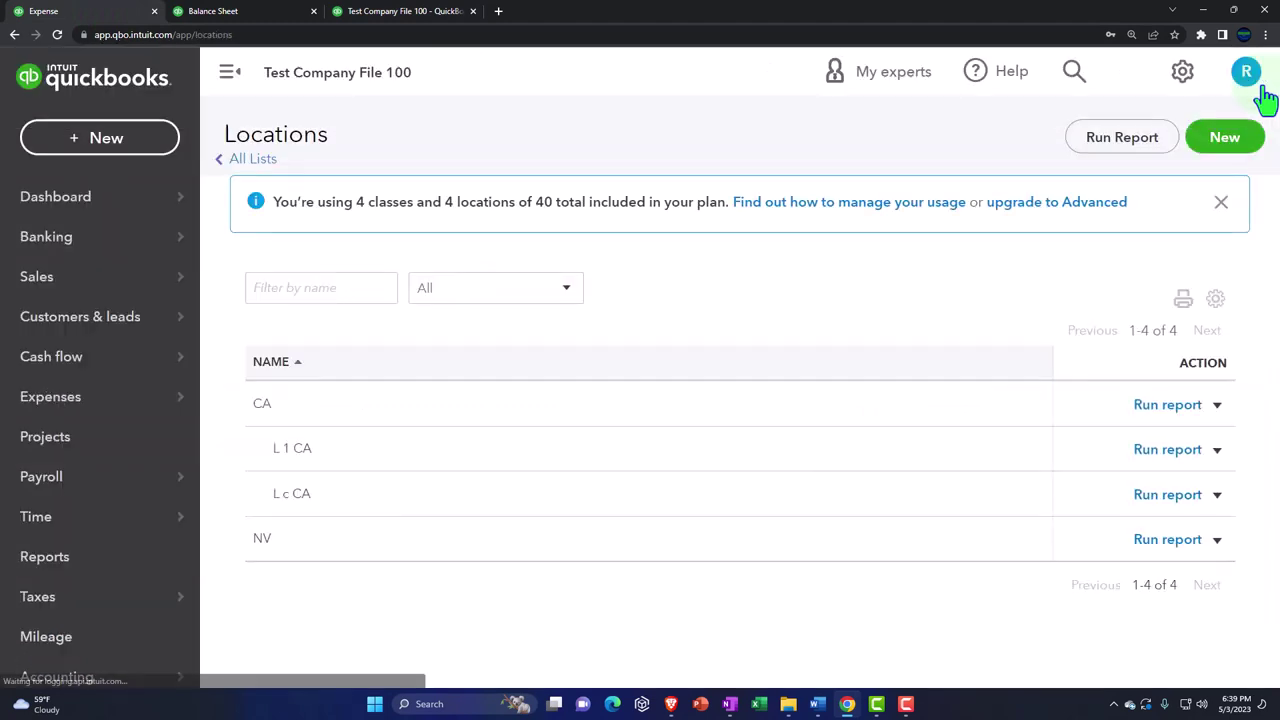
Step: Examine the class tracking preference in the payroll accounting settings and close the settings without changes
click(1188, 80)
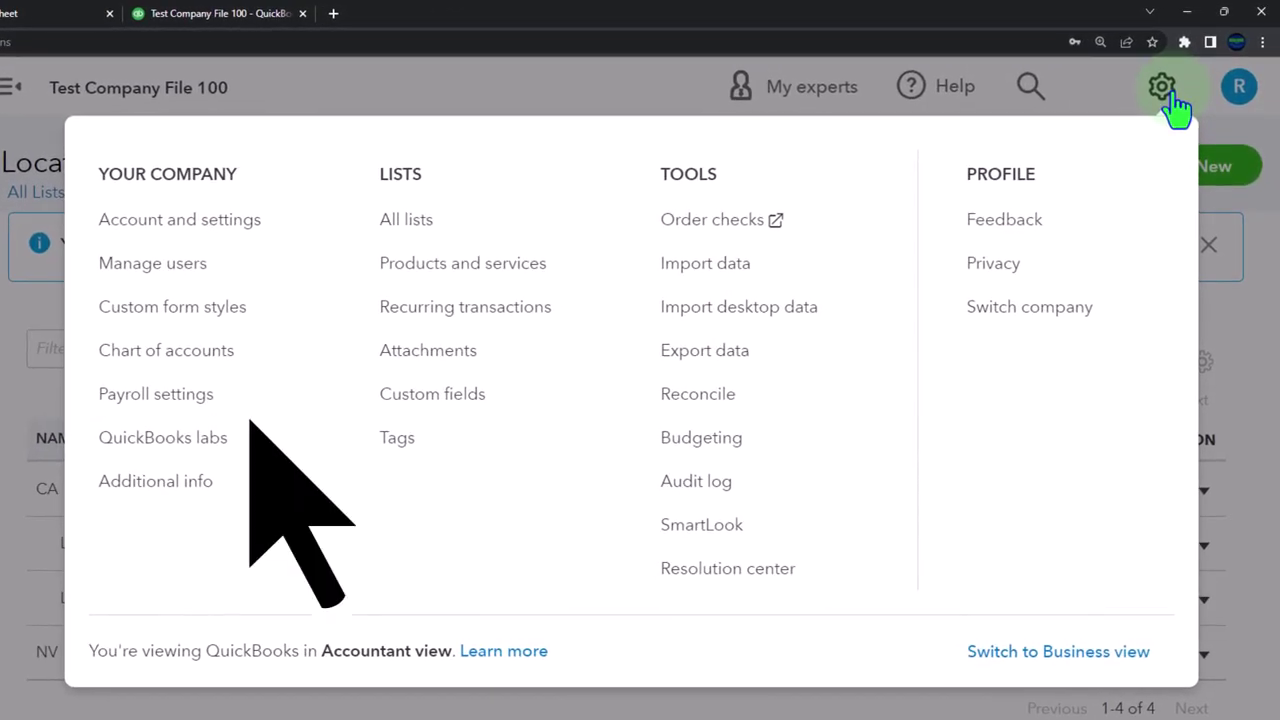
click(164, 400)
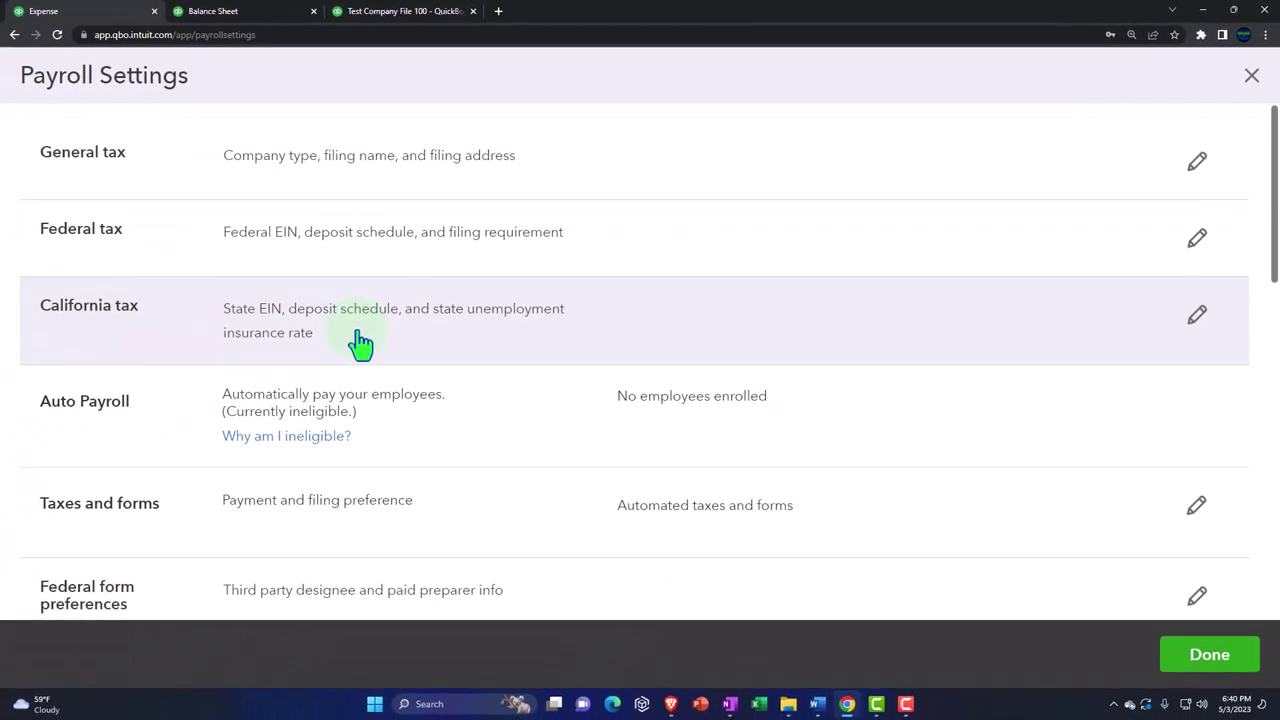
scroll(360, 343, down, 10)
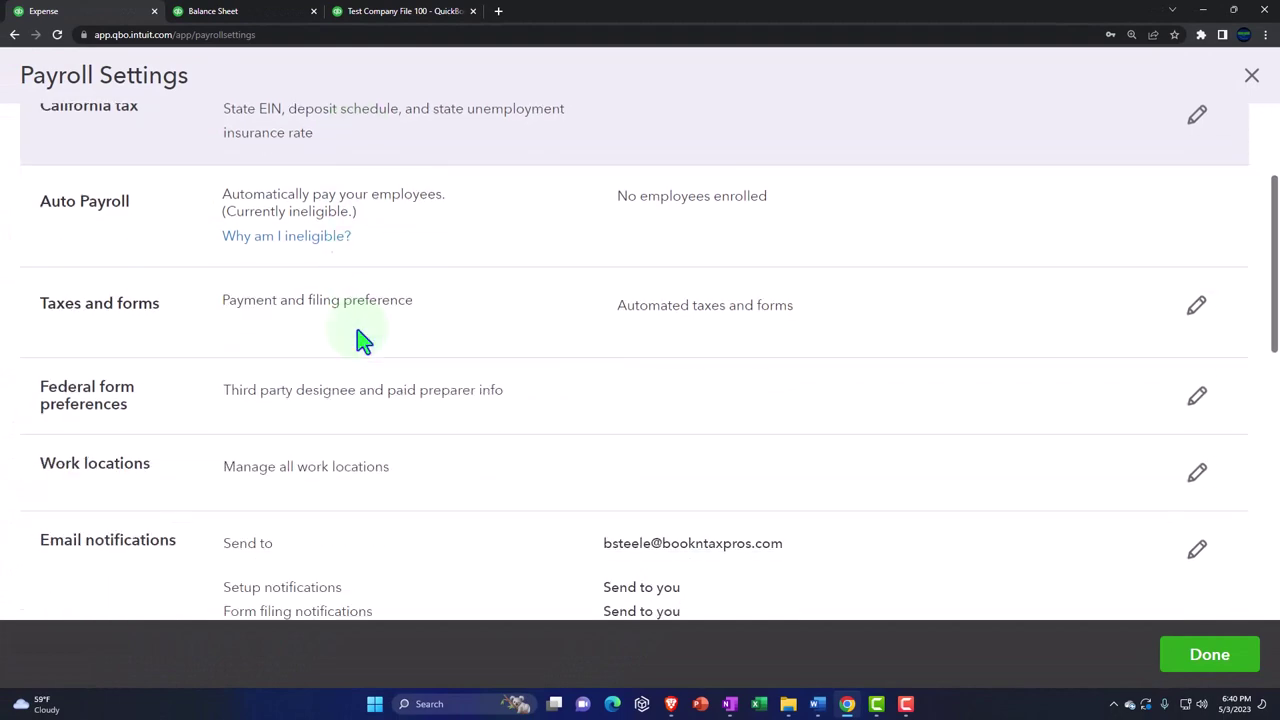
scroll(360, 340, down, 1)
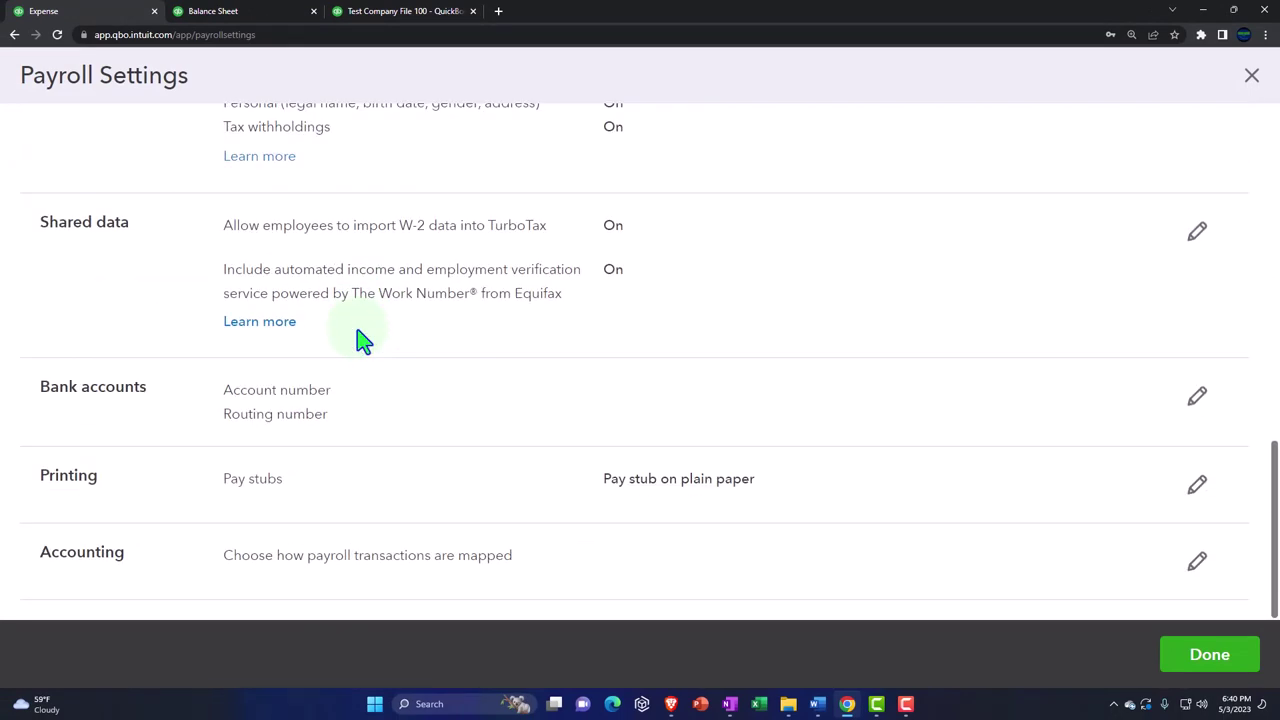
click(1196, 564)
scroll(560, 419, down, 3)
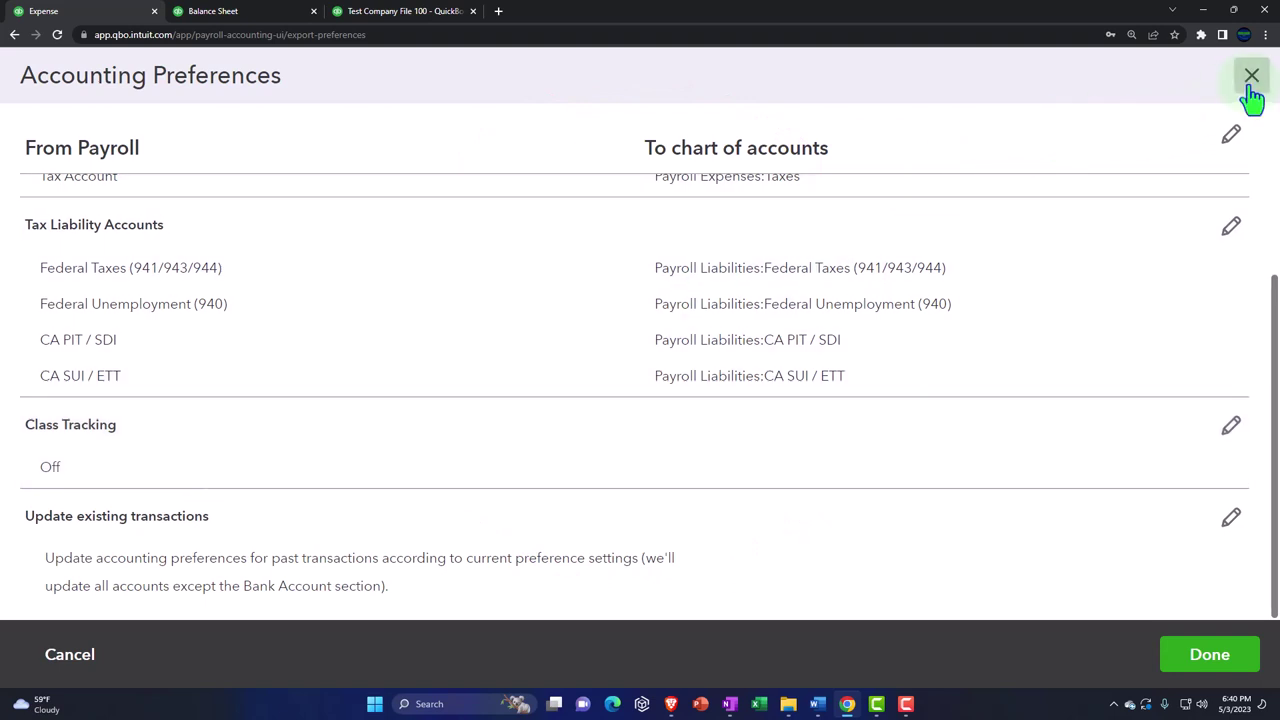
click(1251, 80)
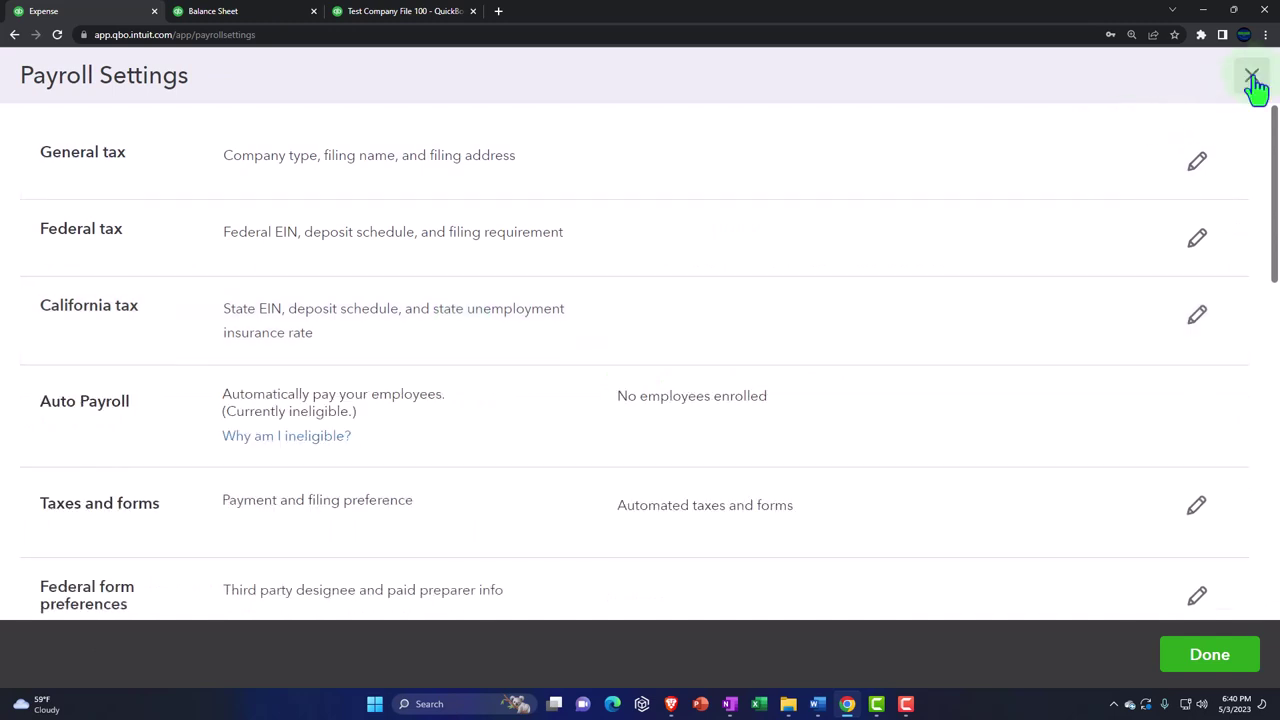
click(1252, 80)
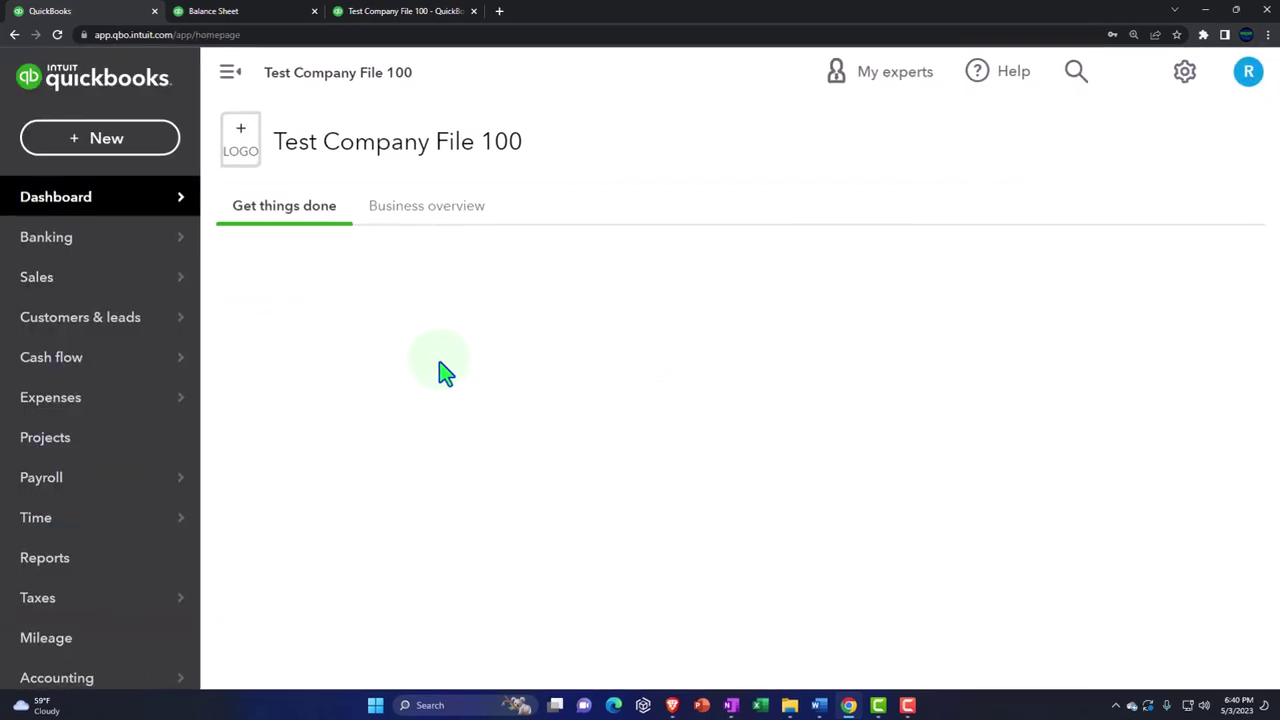
Step: Start a payroll run from the Payroll overview
mouse_move(64, 484)
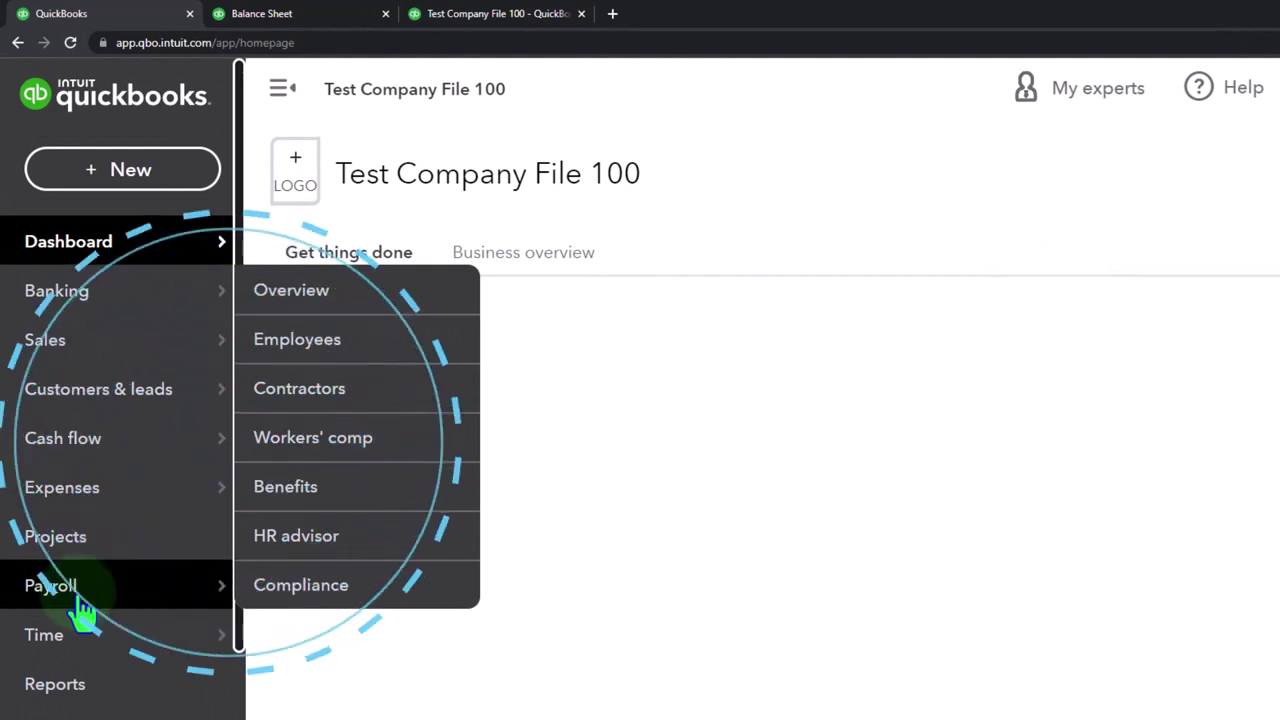
click(81, 603)
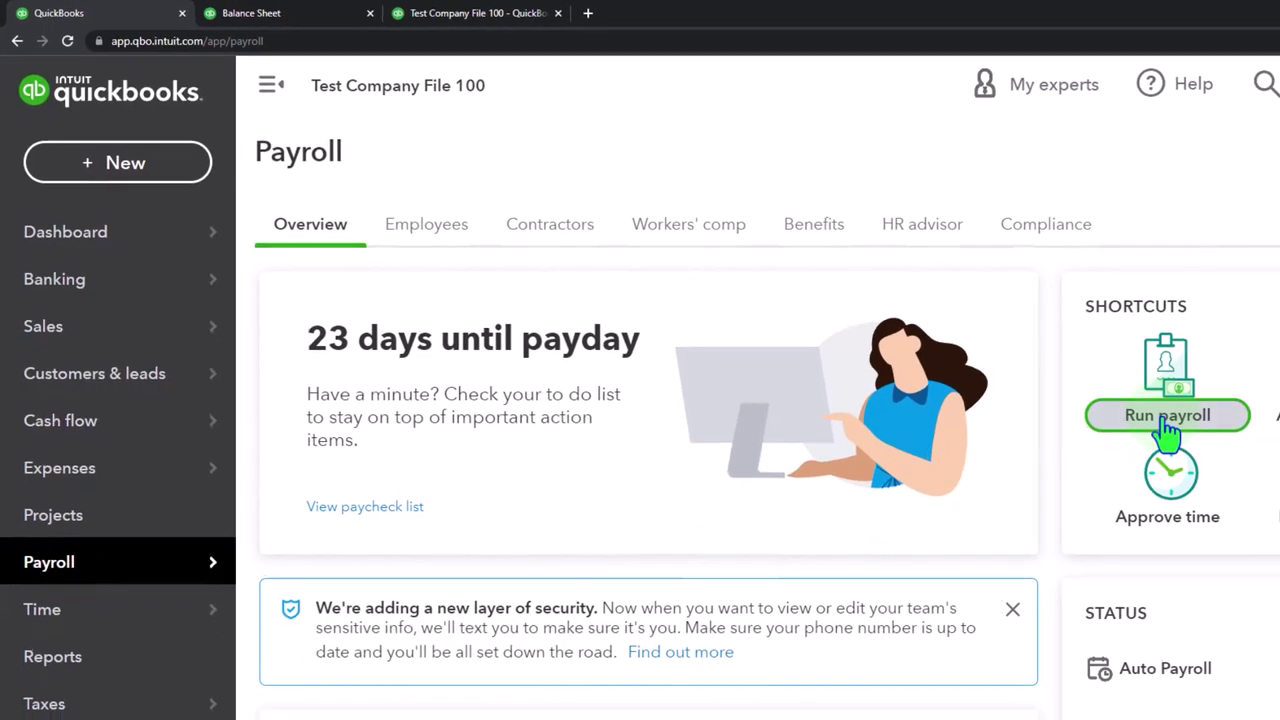
click(1167, 418)
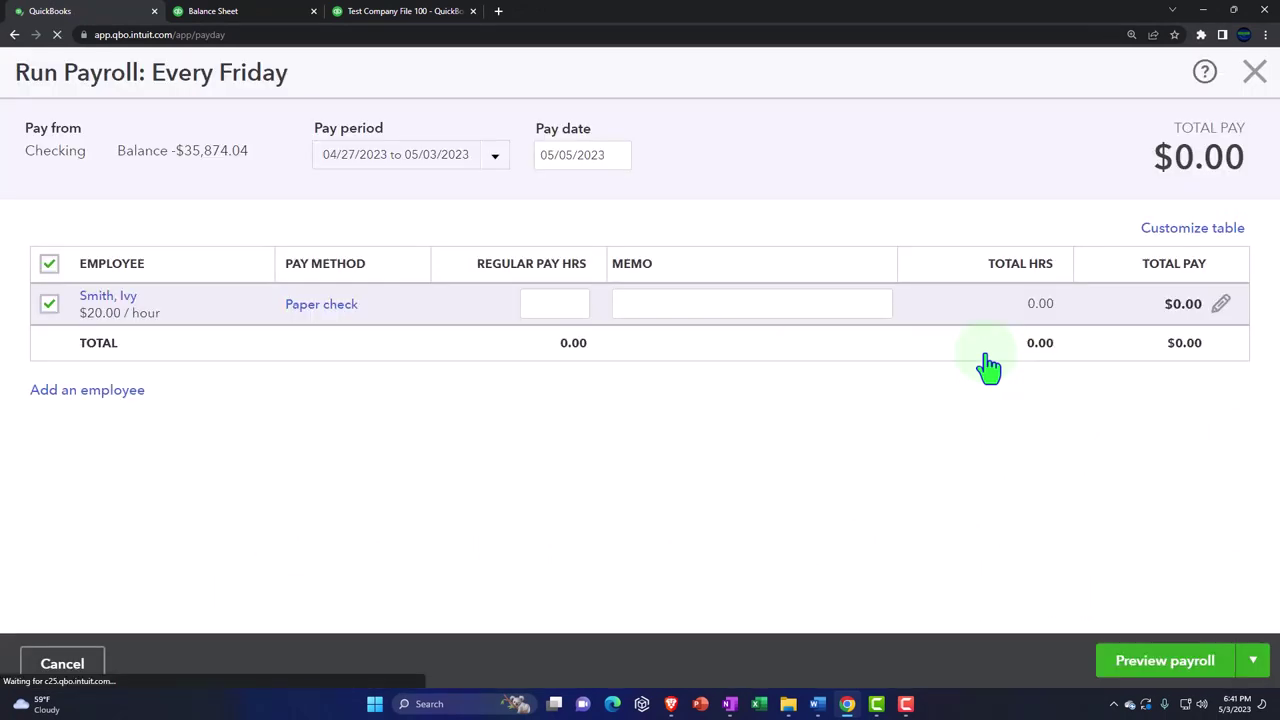
Step: Enter 10 regular pay hours for the hourly employee, preview the payroll, and return to the hours entry
click(550, 303)
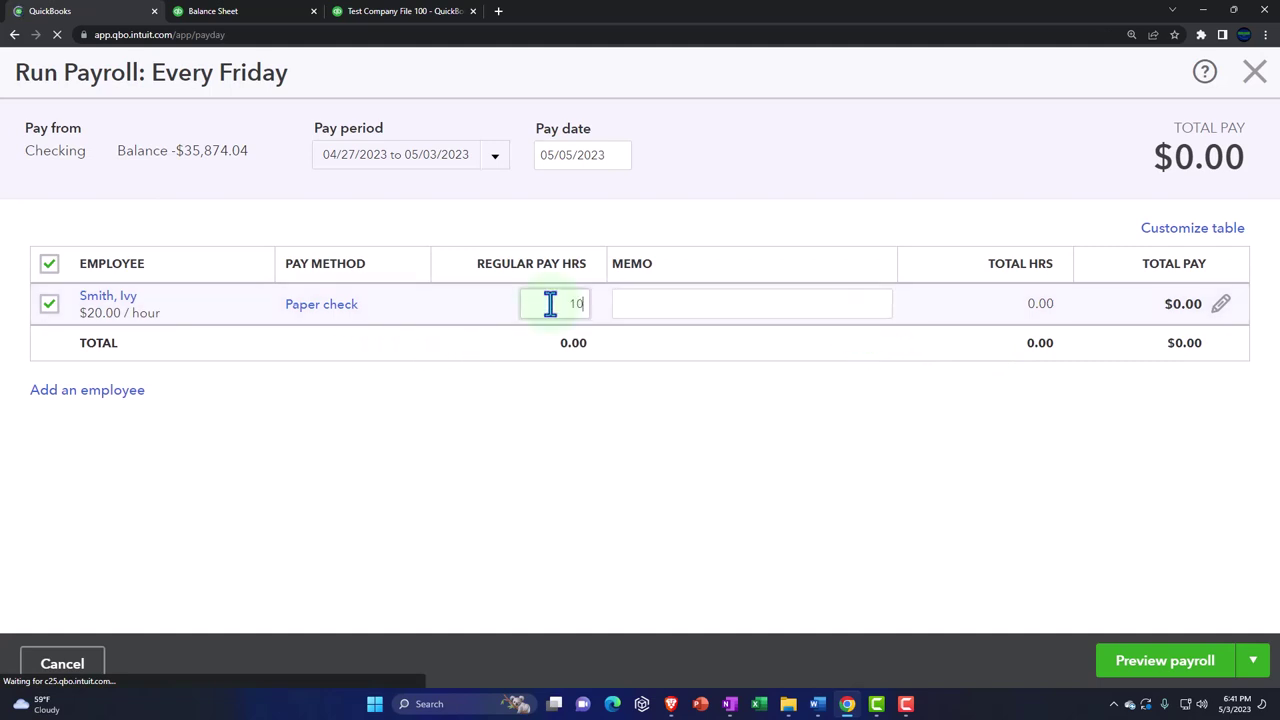
click(975, 345)
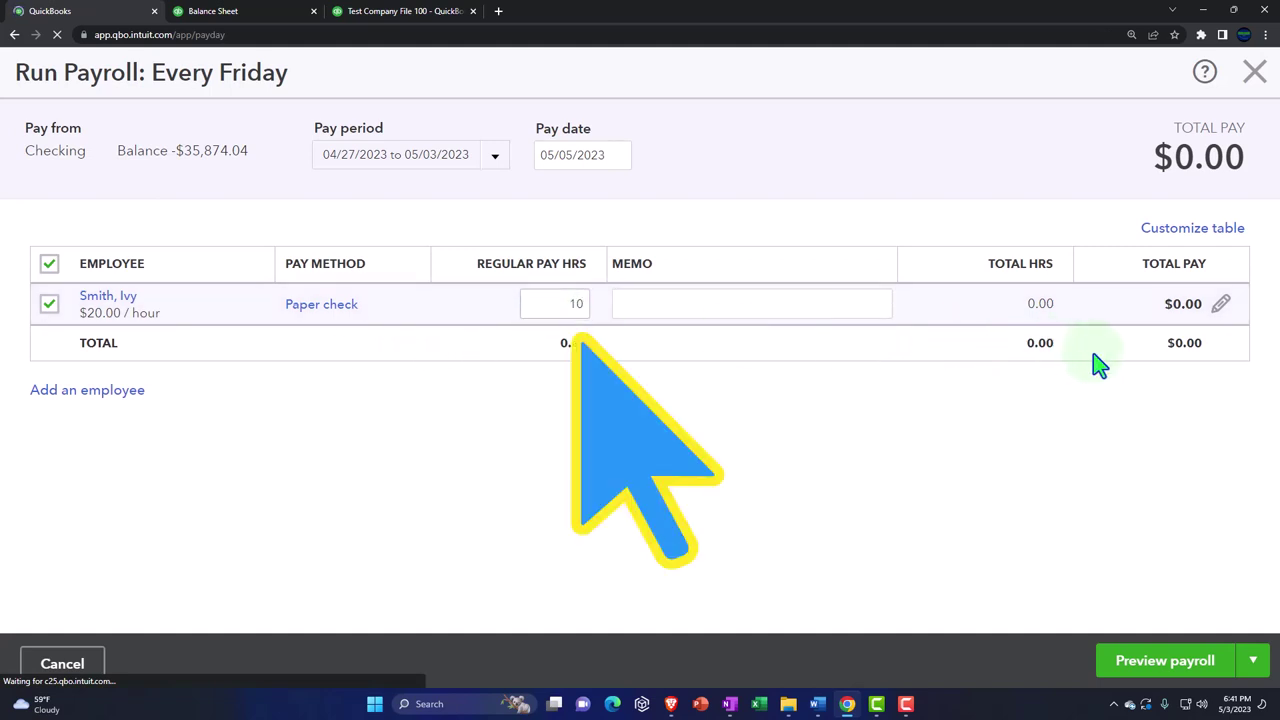
click(1140, 662)
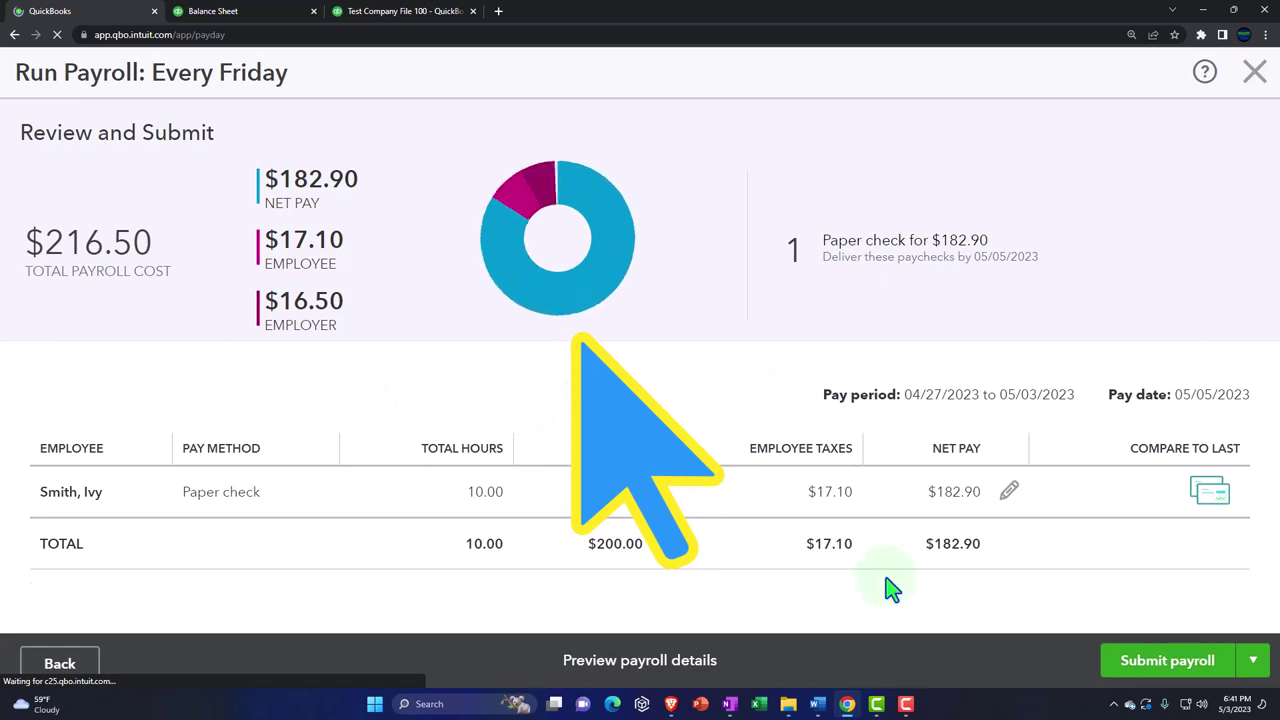
click(62, 662)
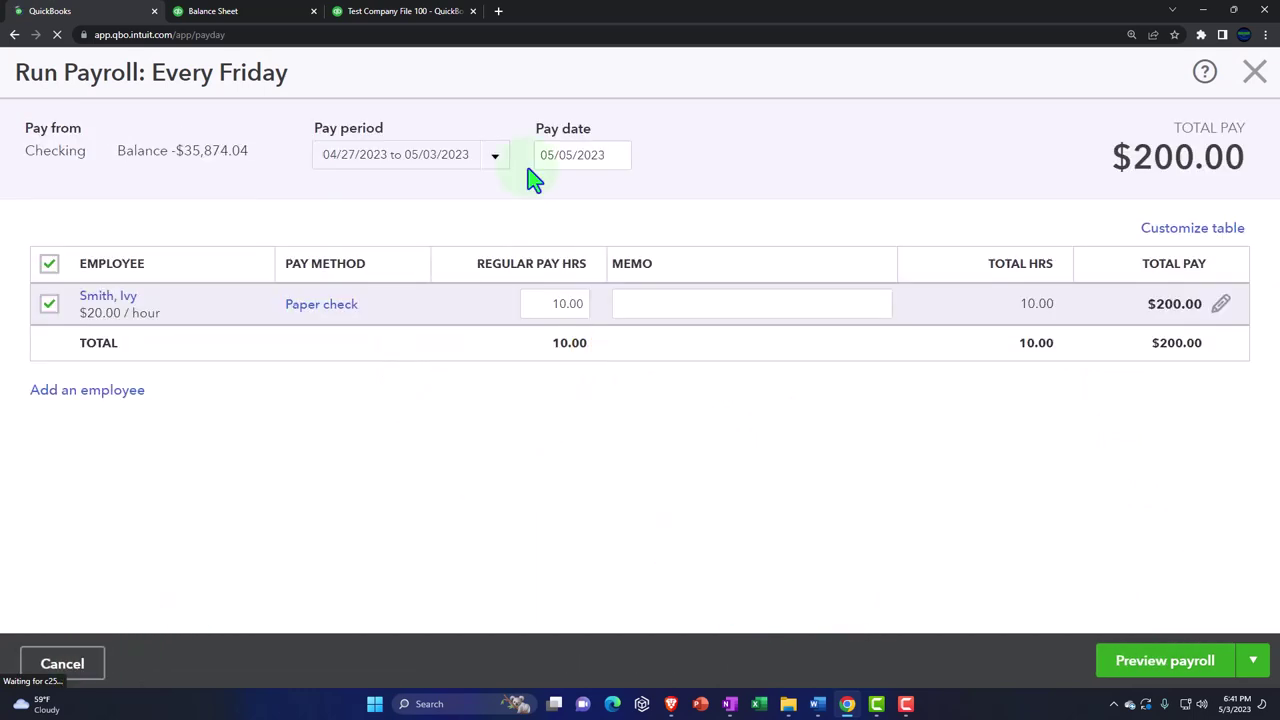
Step: Set the payroll's pay period to 03/23/2023 to 03/29/2023
click(495, 157)
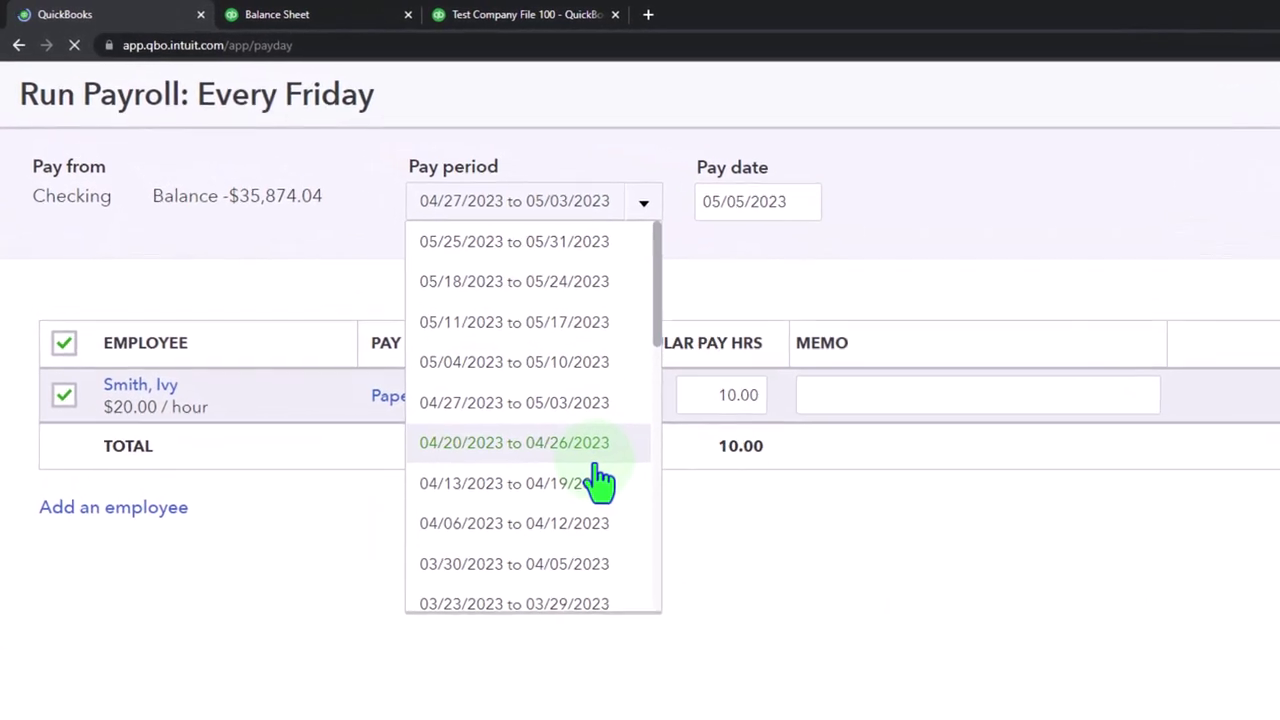
scroll(615, 495, down, 1)
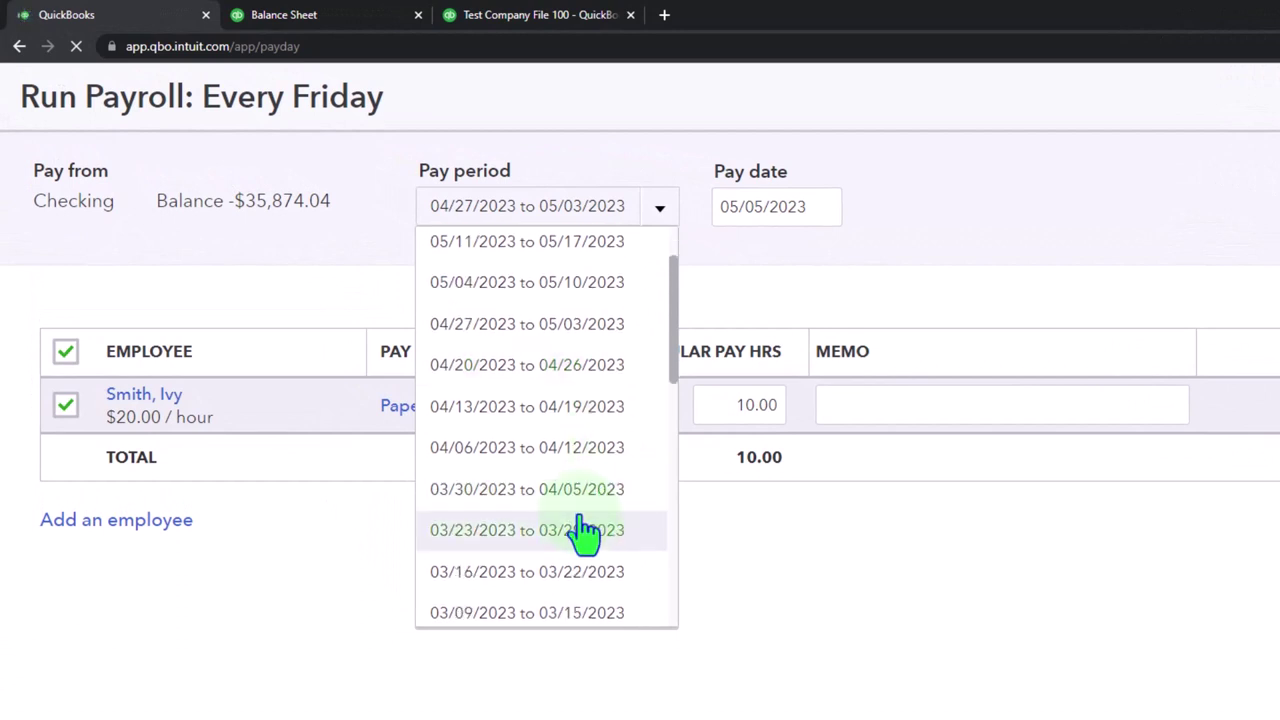
scroll(586, 531, down, 1)
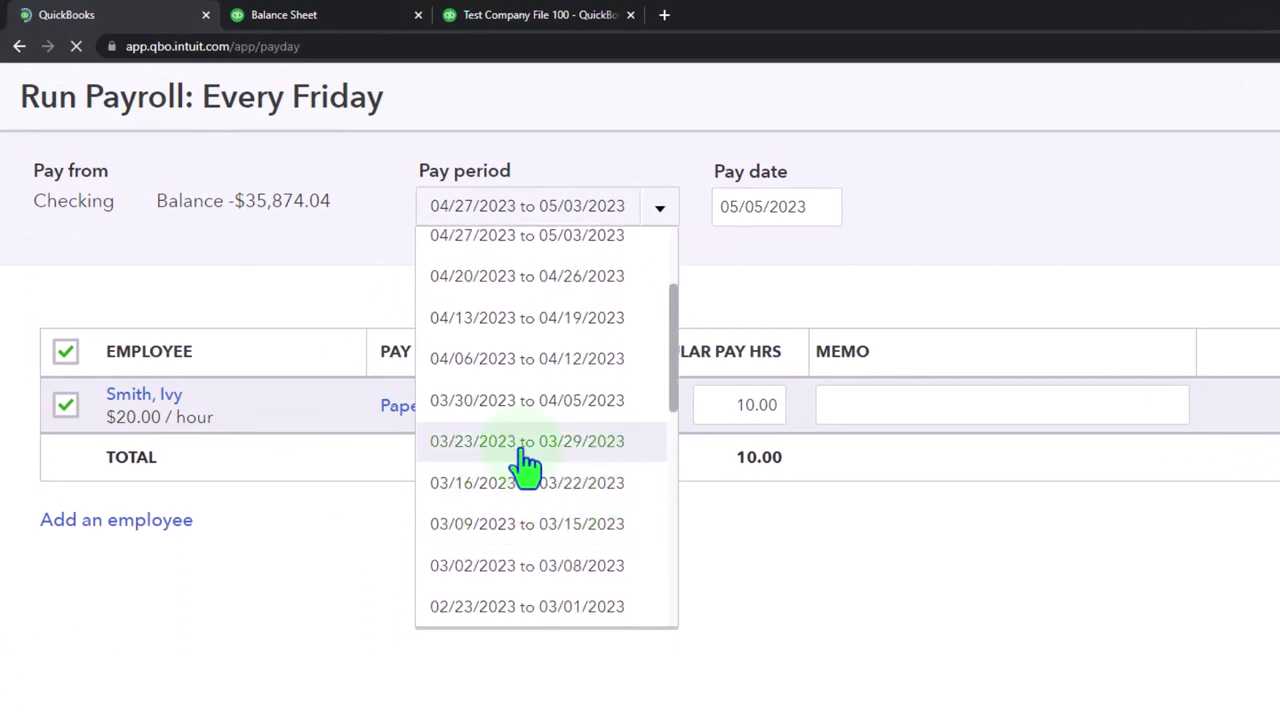
click(555, 463)
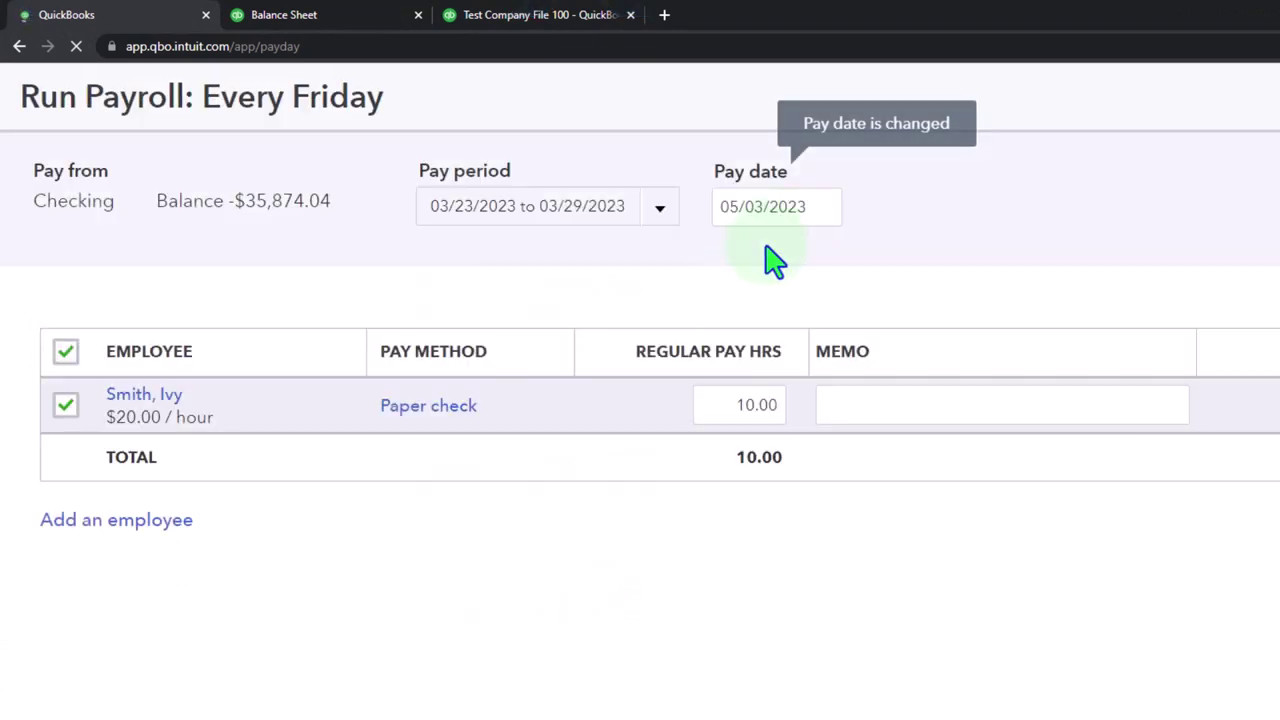
Step: Try pay dates of 03/15/2023, 03/24/2023 and 03/30/2023 for the payroll run
click(831, 207)
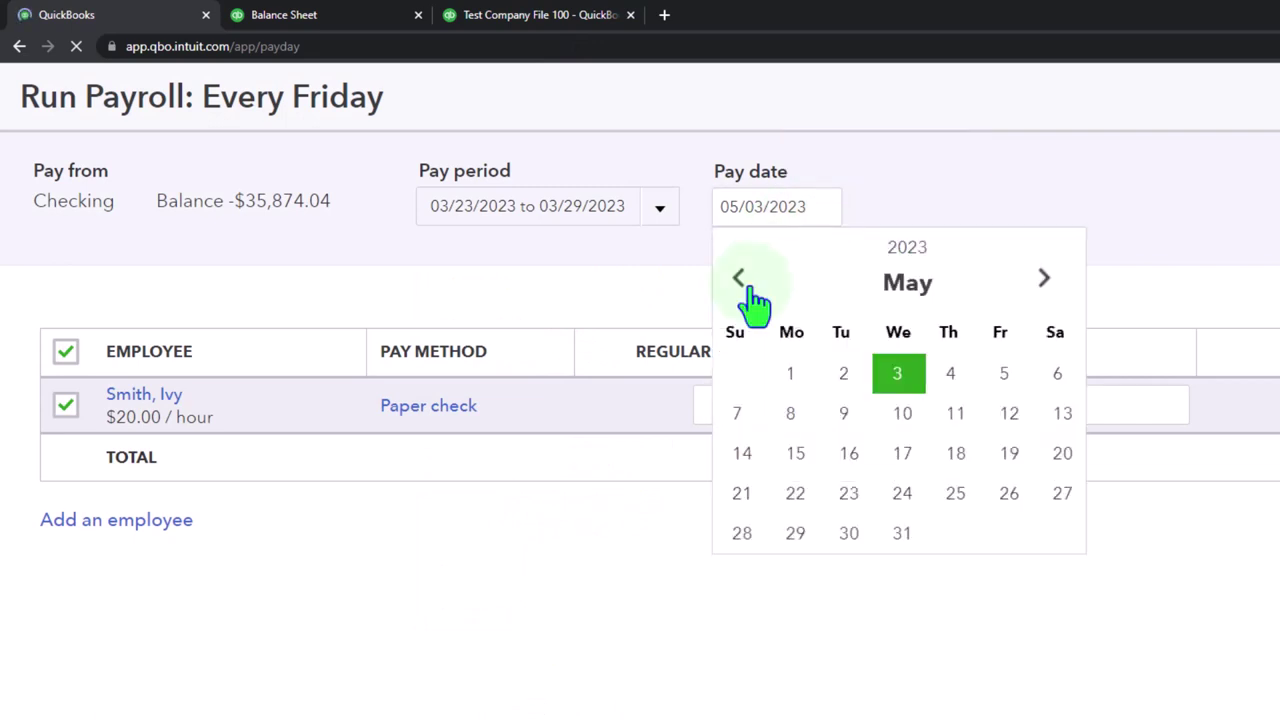
click(742, 281)
click(742, 281)
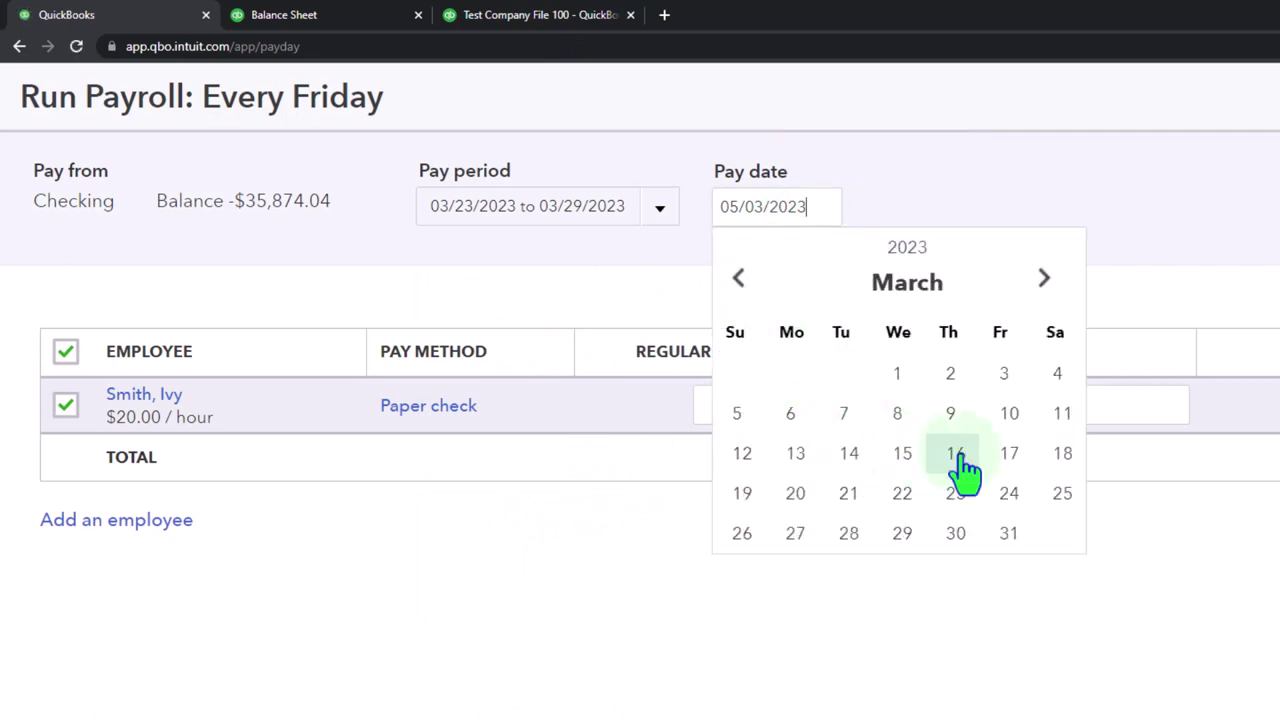
click(903, 458)
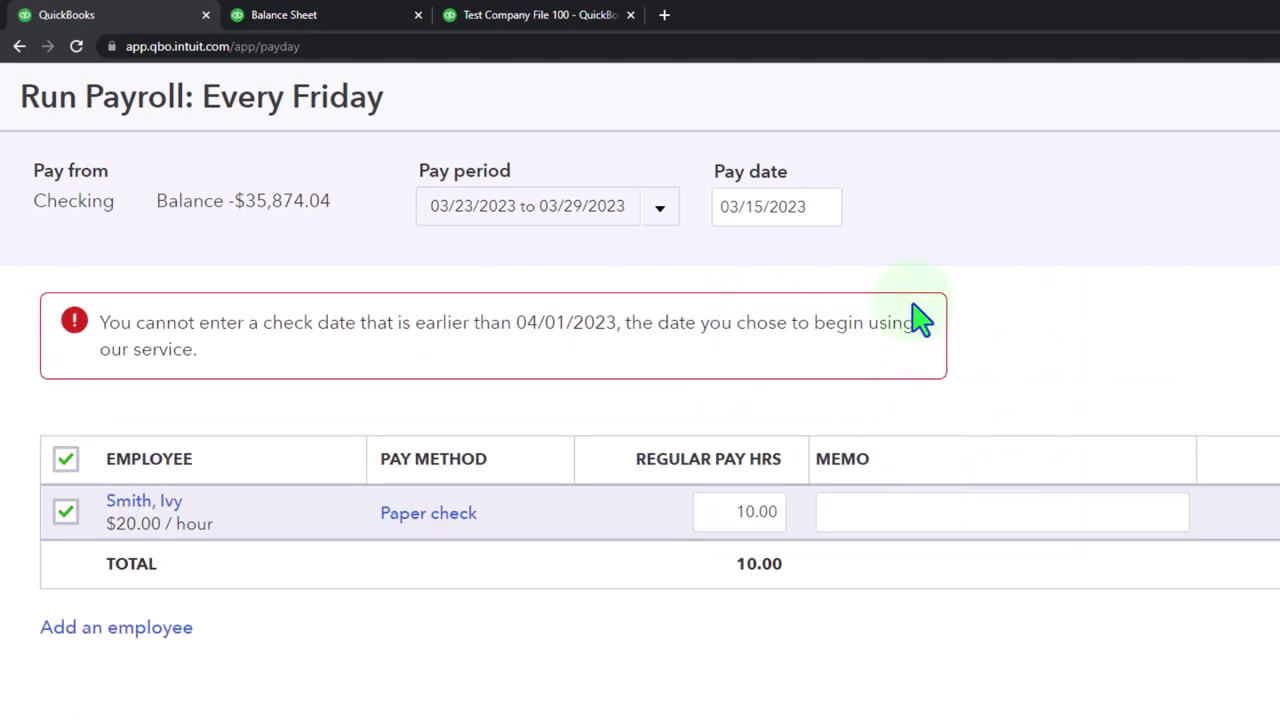
click(826, 209)
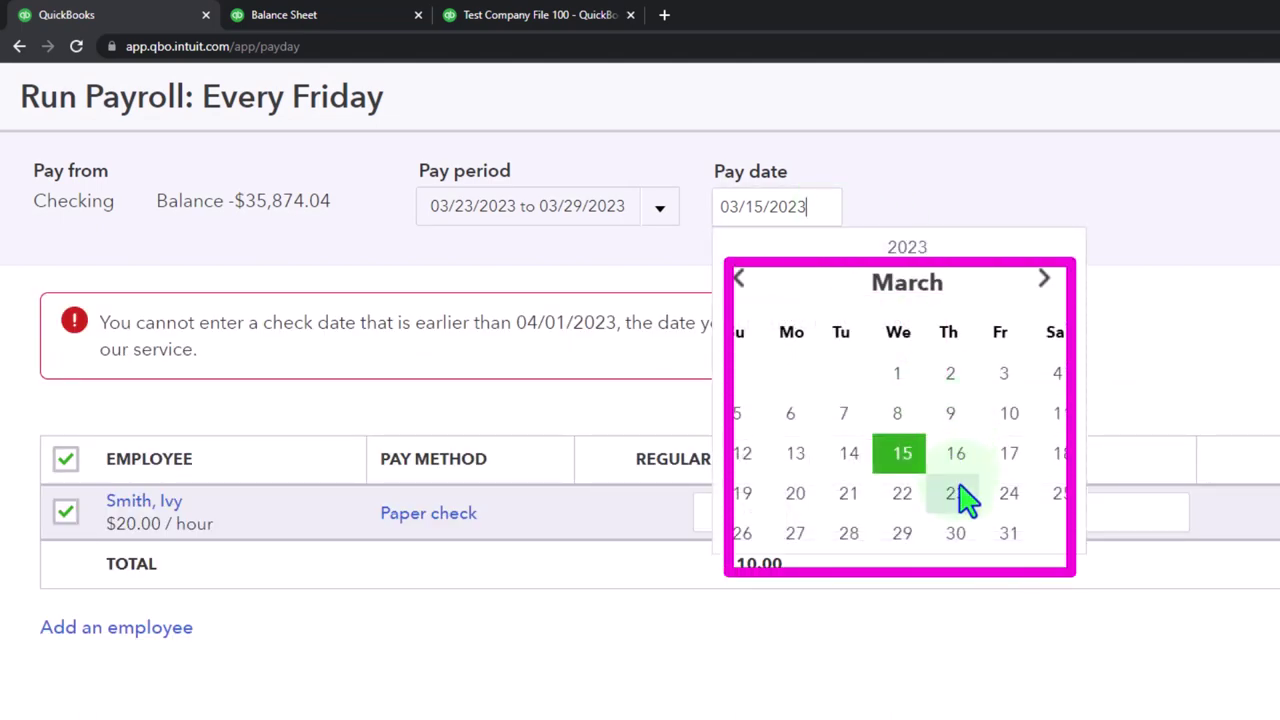
click(1003, 500)
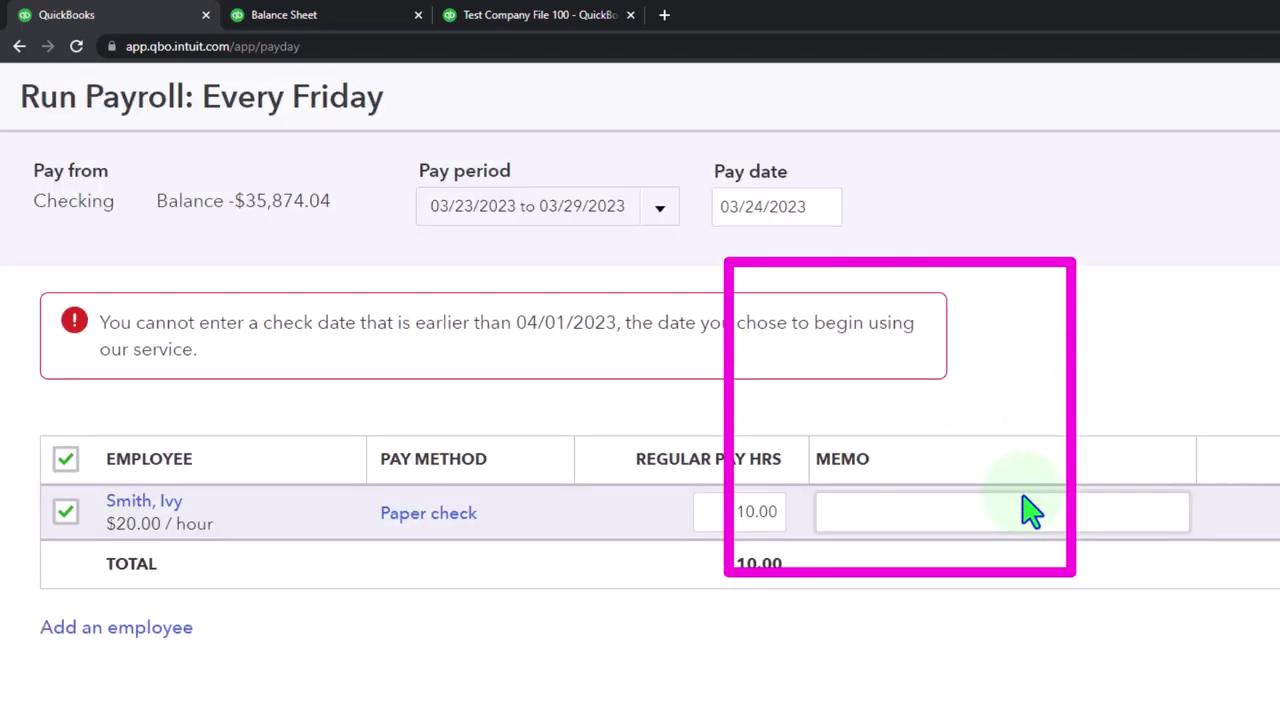
click(812, 207)
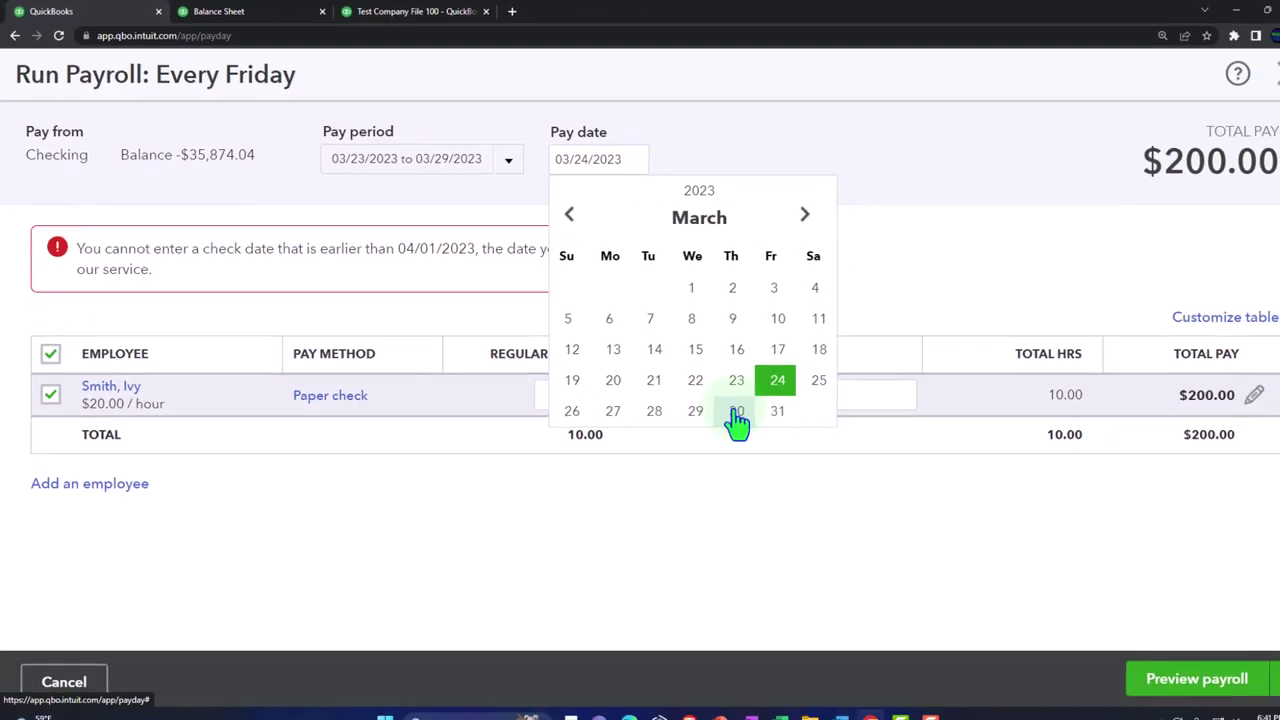
click(801, 450)
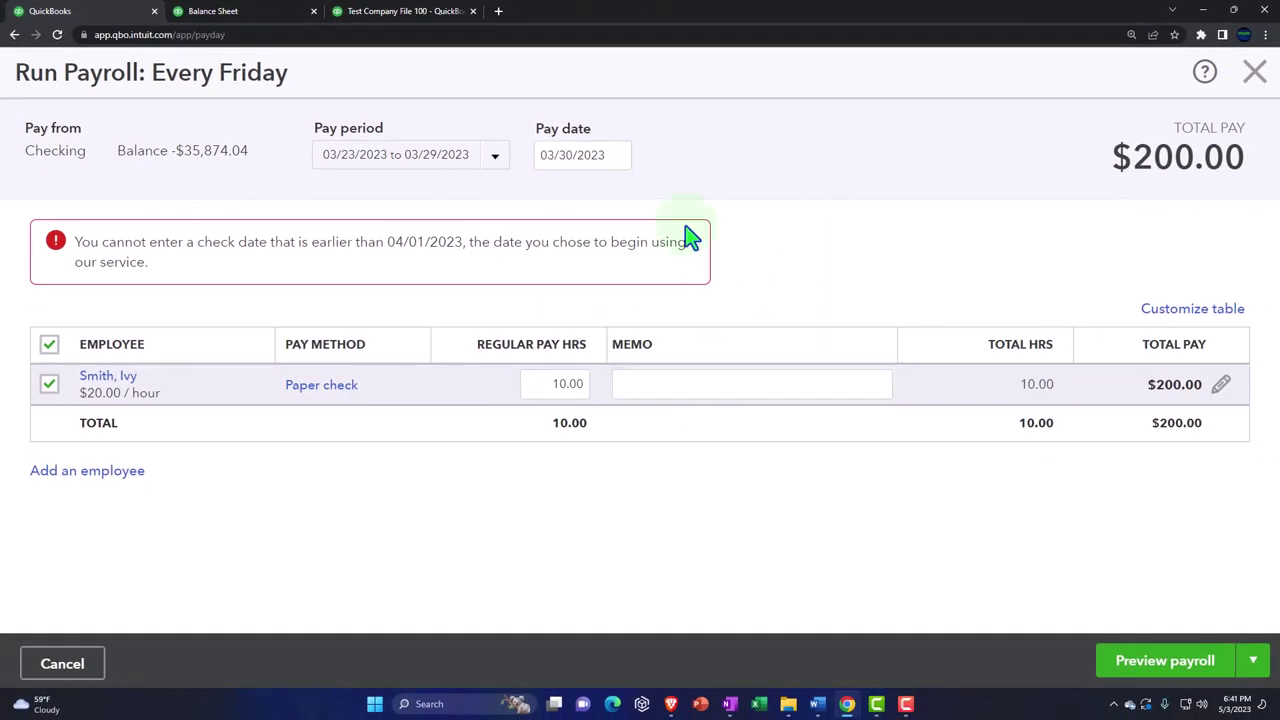
Step: Set the pay date to 04/01/2023, then preview and try to submit the payroll
click(612, 150)
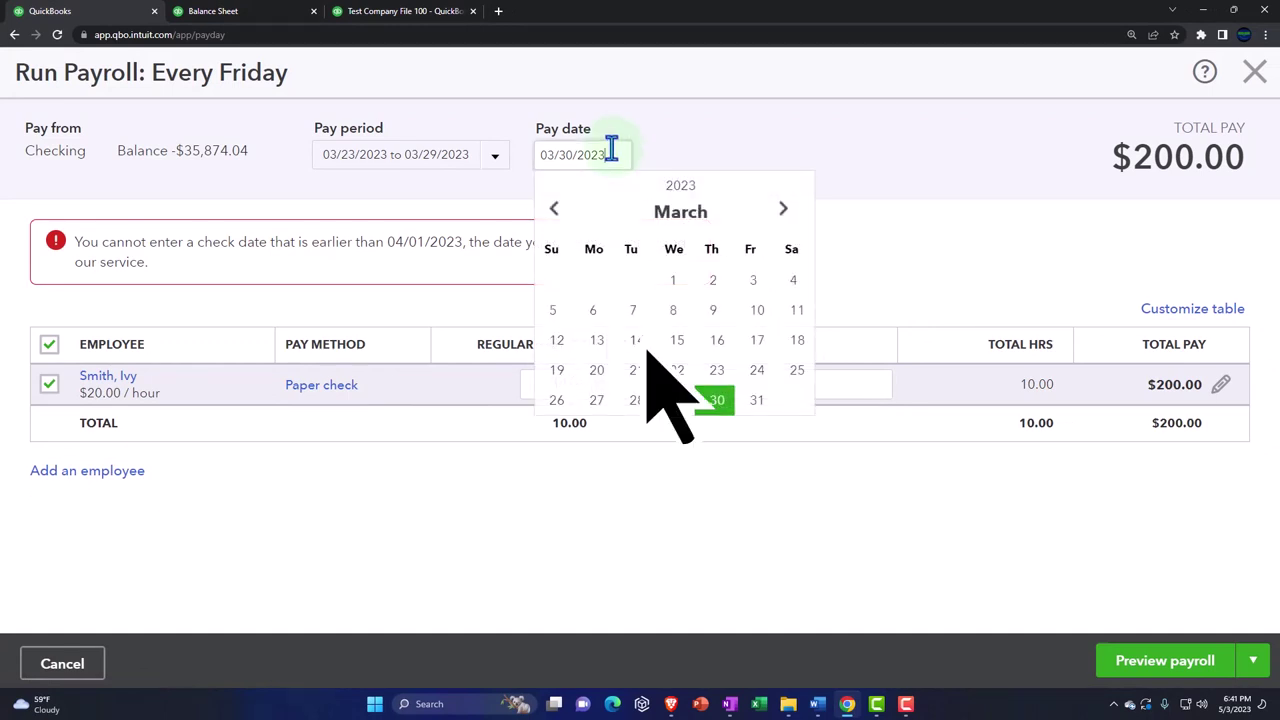
click(785, 213)
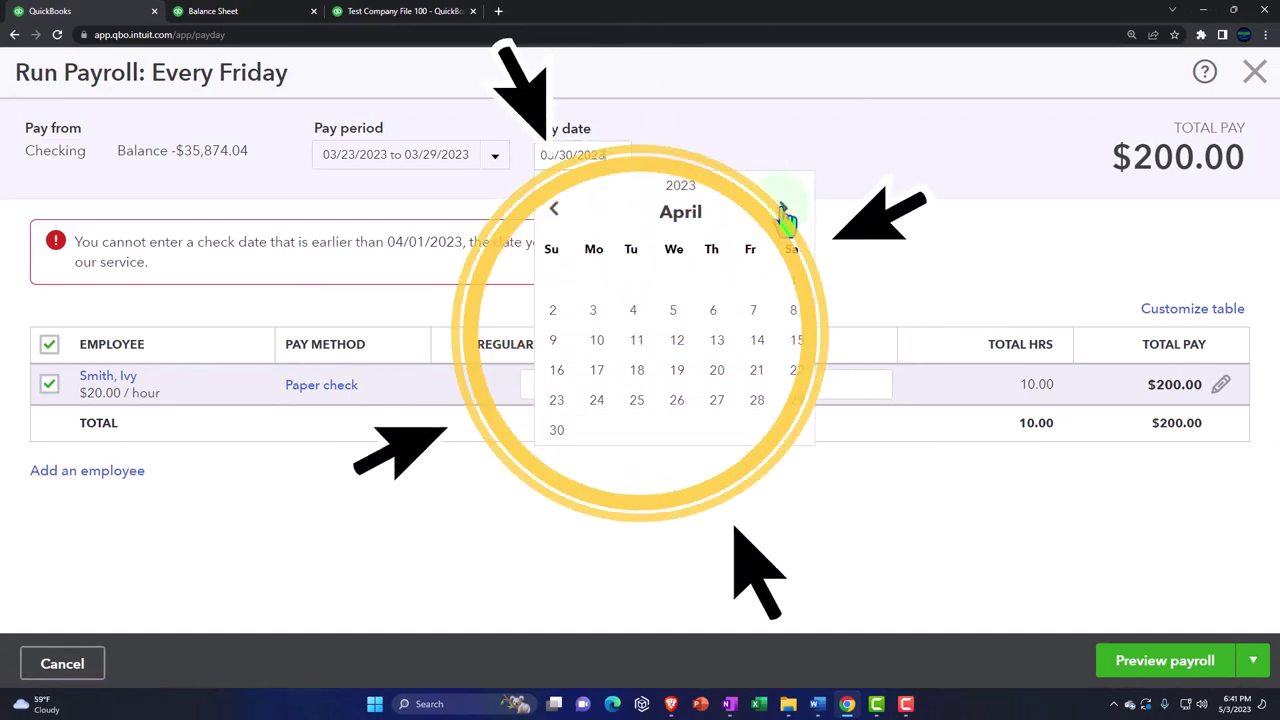
click(792, 296)
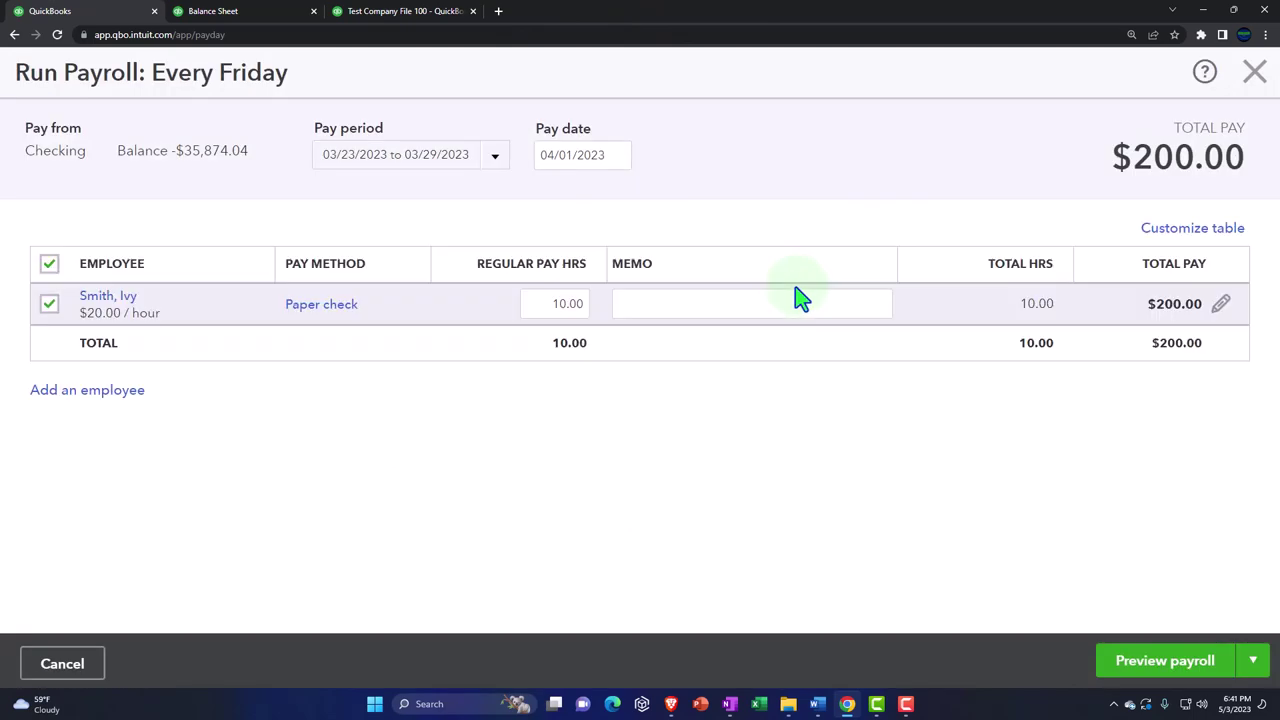
click(1160, 676)
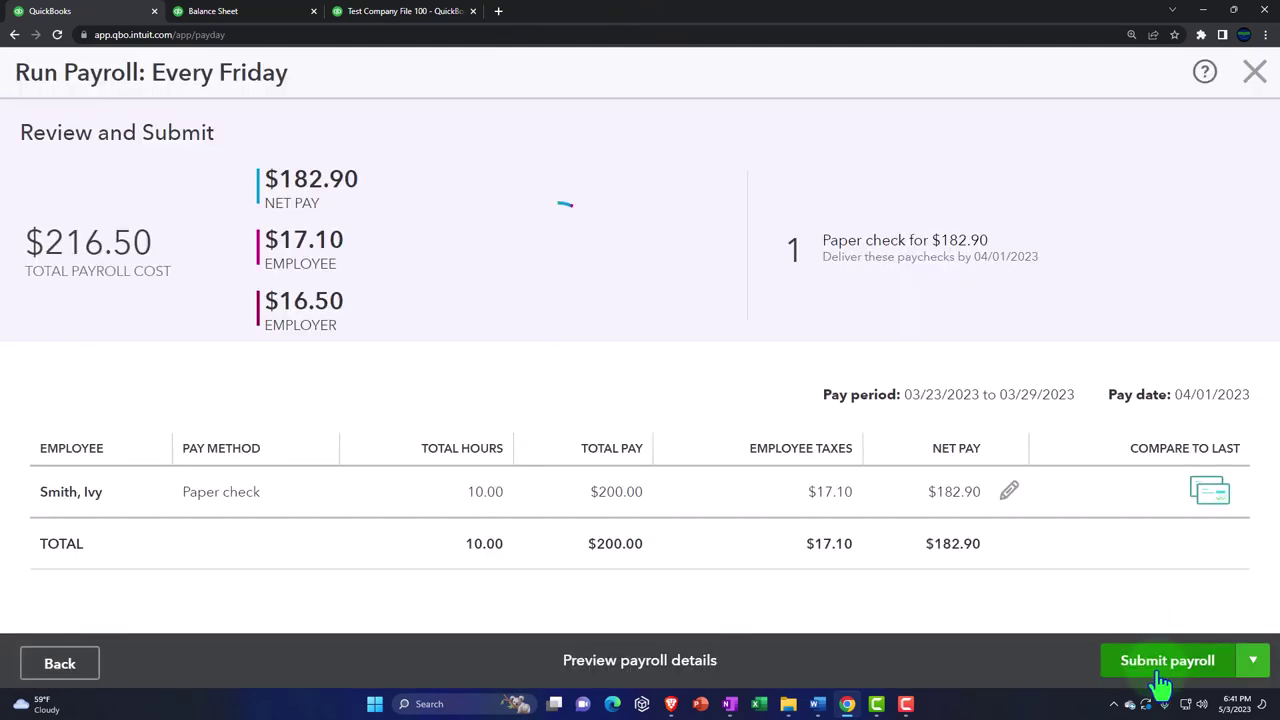
click(1162, 662)
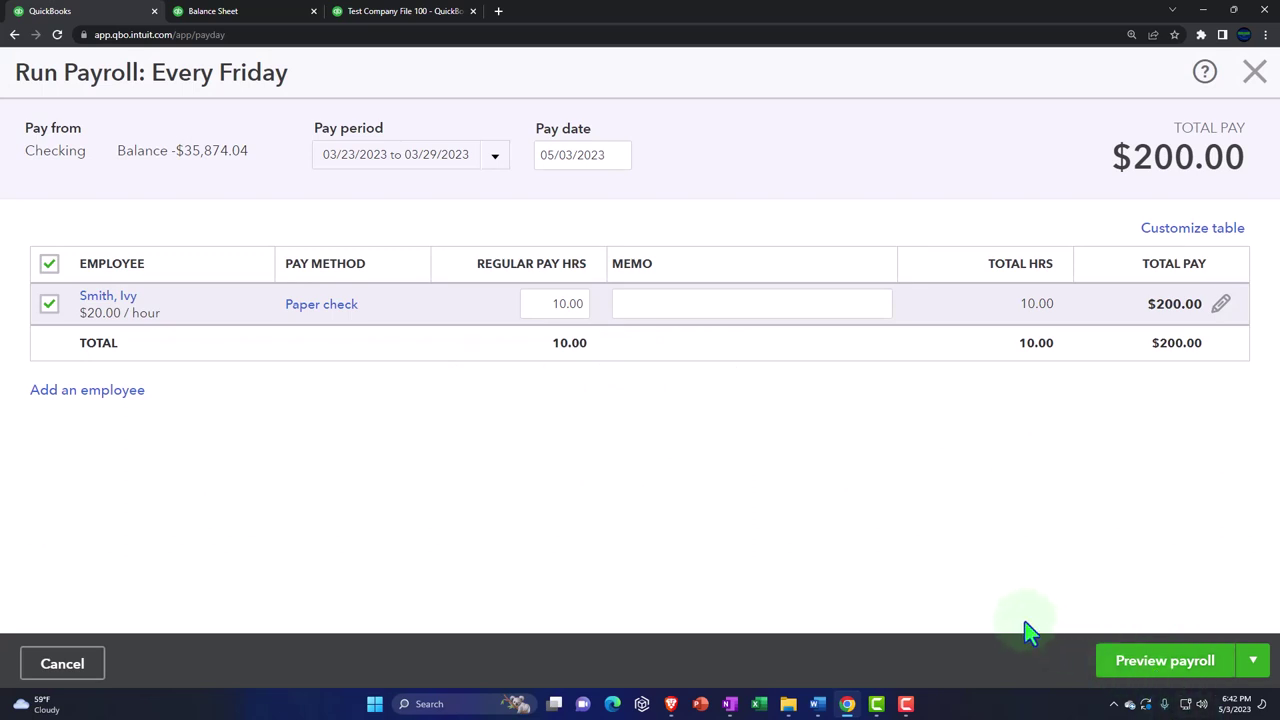
Step: Preview and submit the payroll with the 05/03/2023 pay date
click(1130, 680)
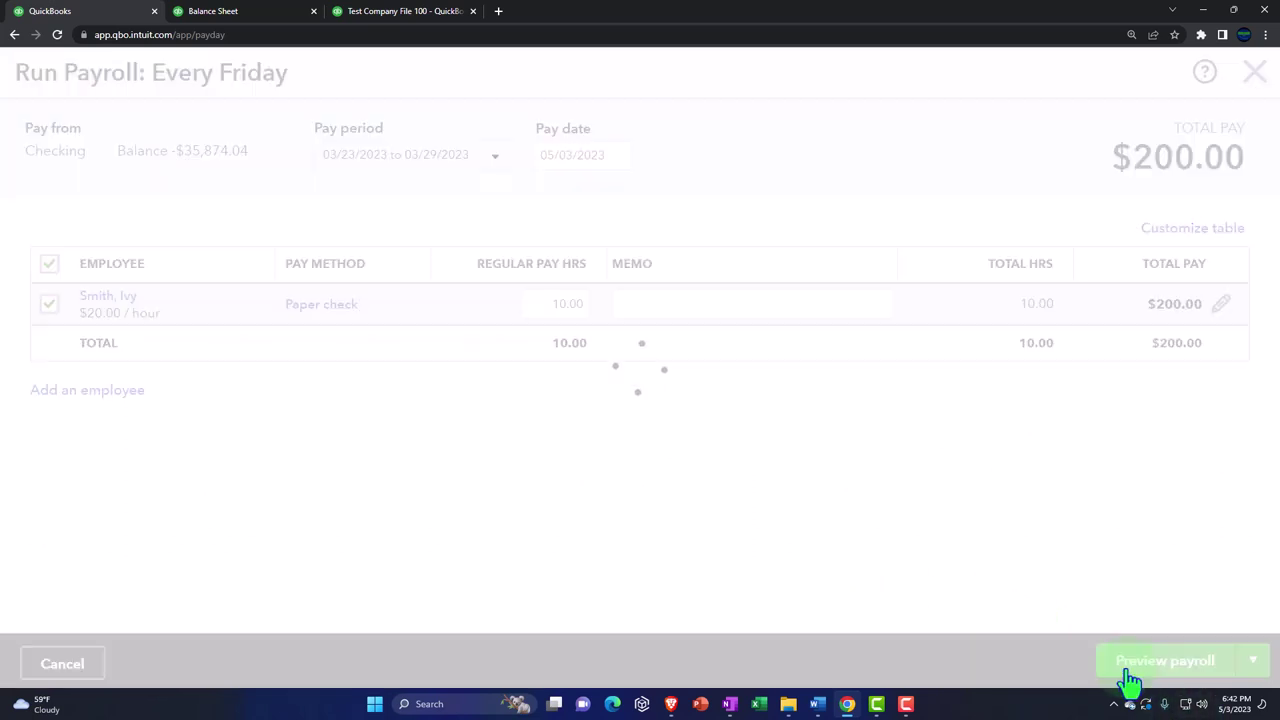
click(1130, 680)
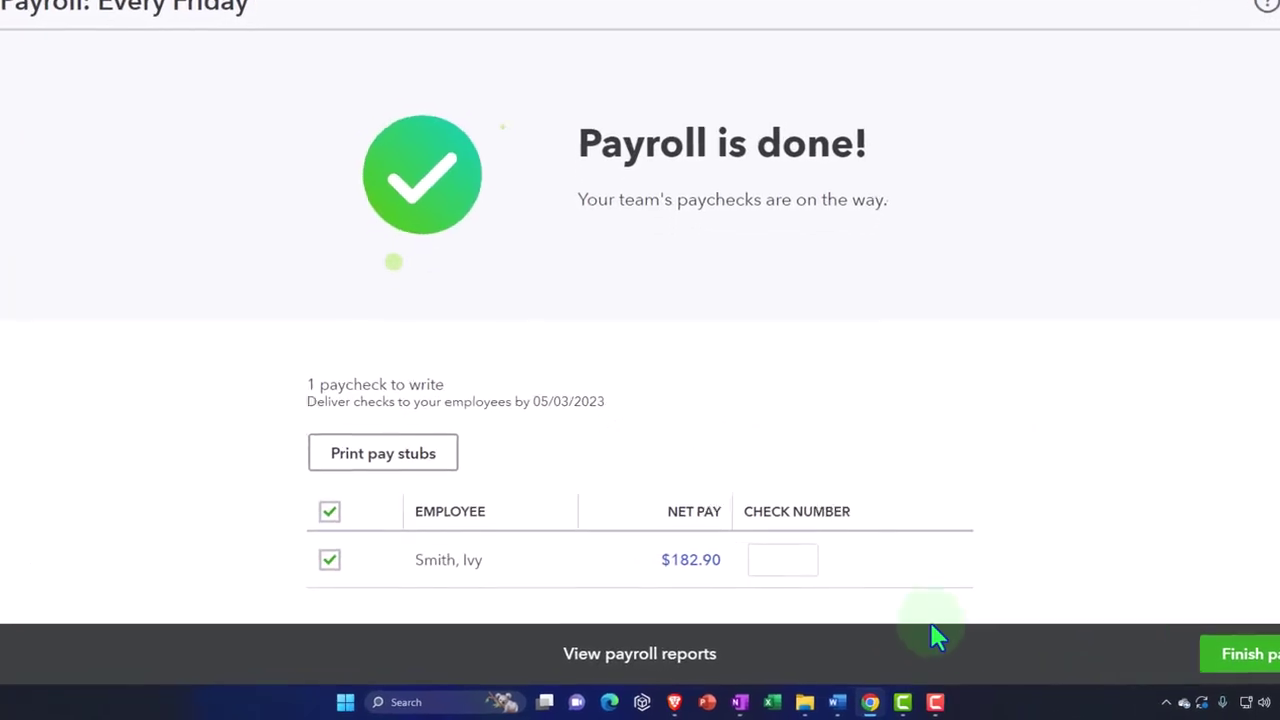
Step: Assign check number 1040 to the paycheck and finish the payroll, postponing the tax setup
click(786, 560)
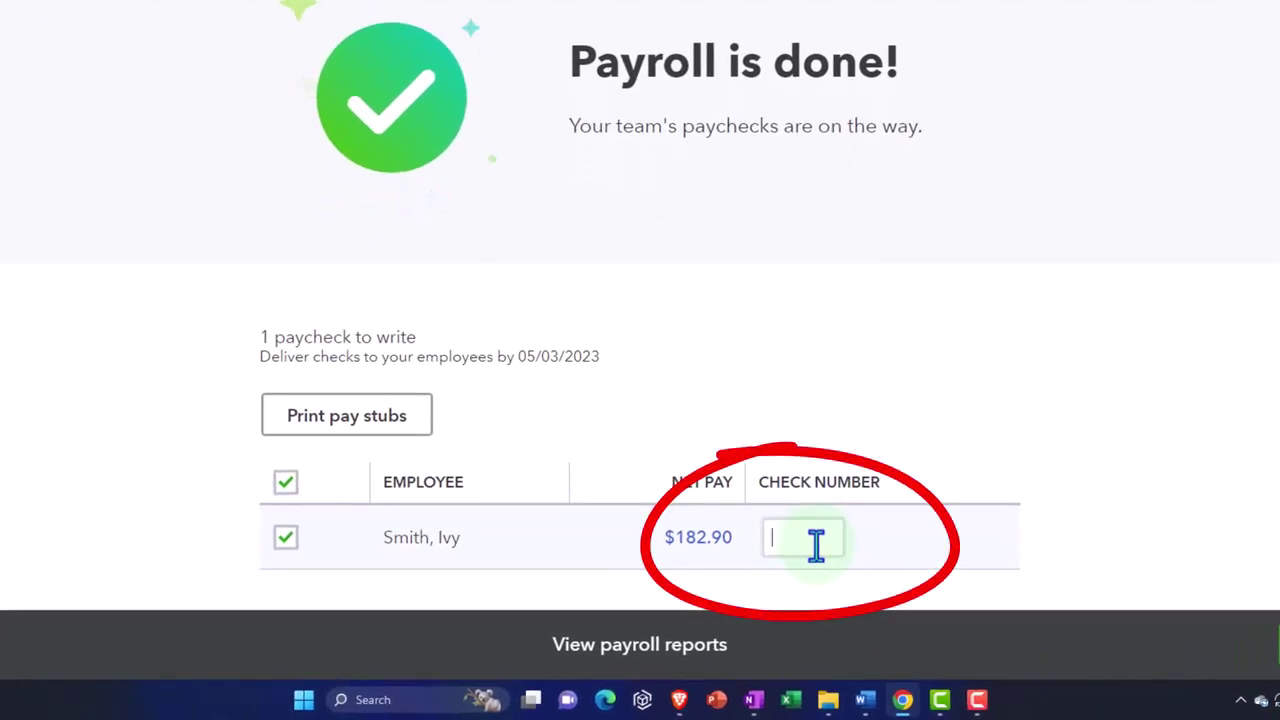
text(1040)
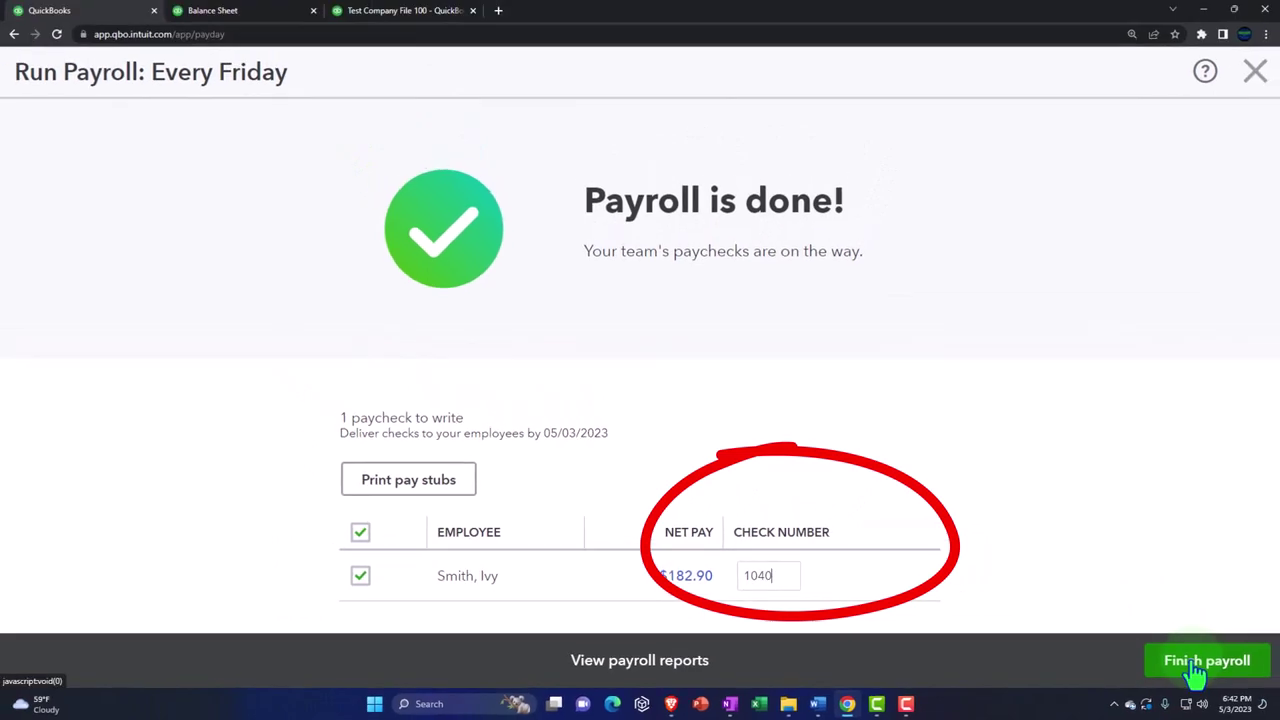
click(1196, 663)
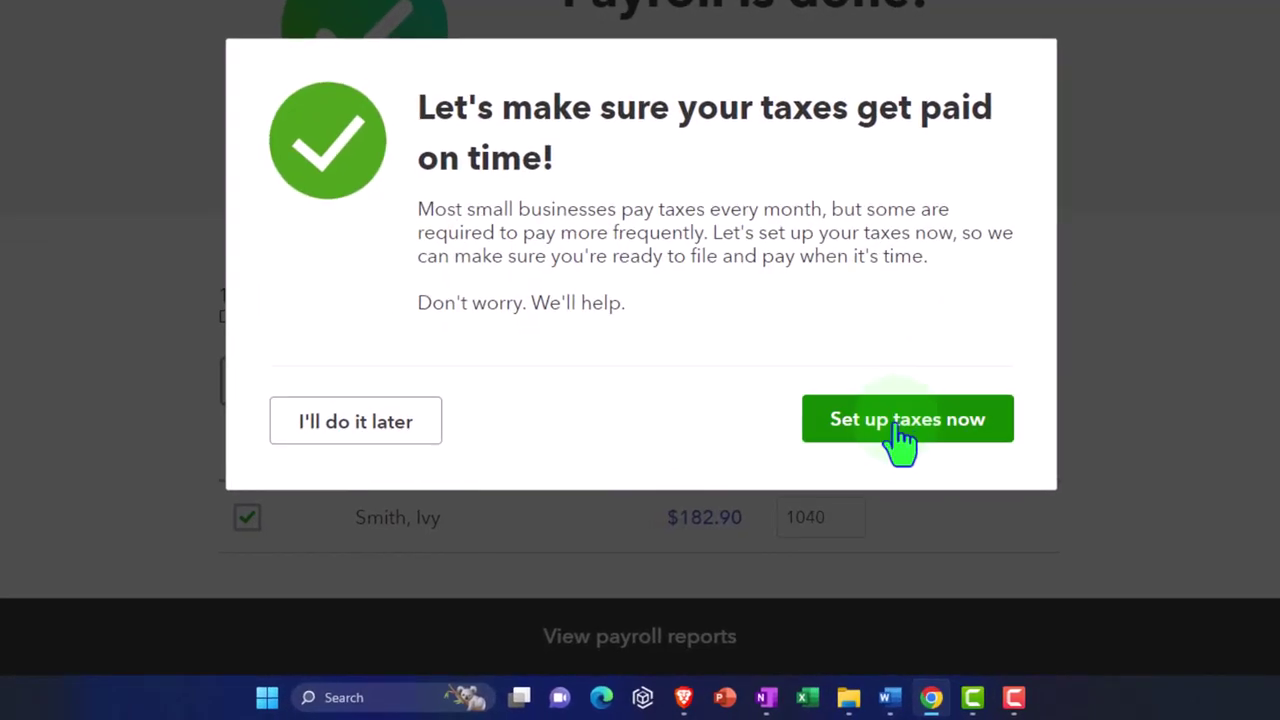
click(375, 424)
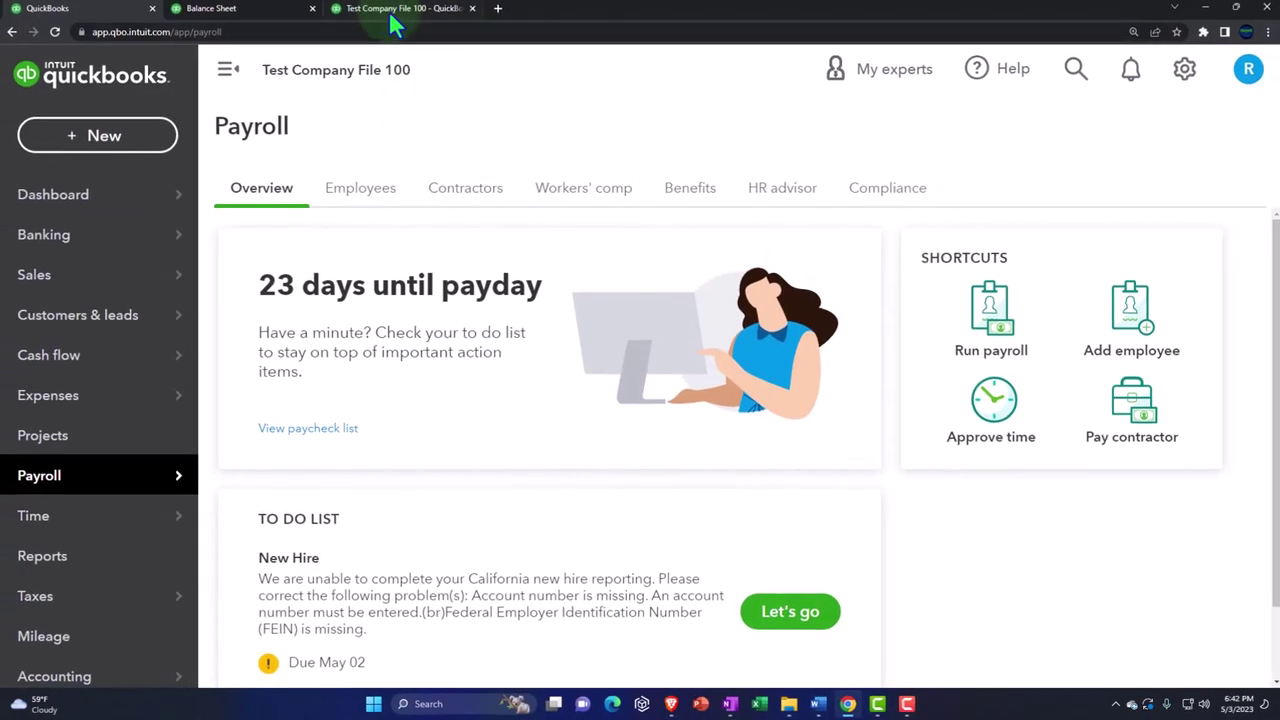
Step: Examine the payroll taxes and wages by location in the Profit and Loss report
click(392, 18)
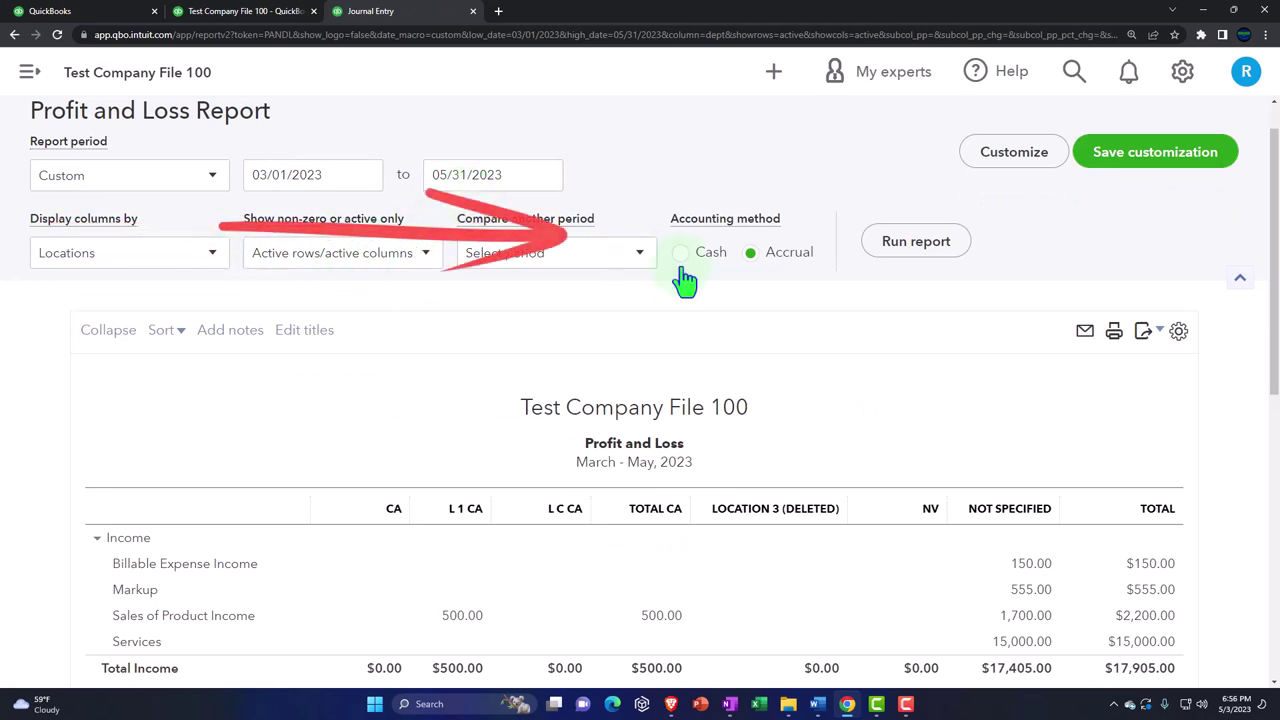
scroll(898, 268, down, 5)
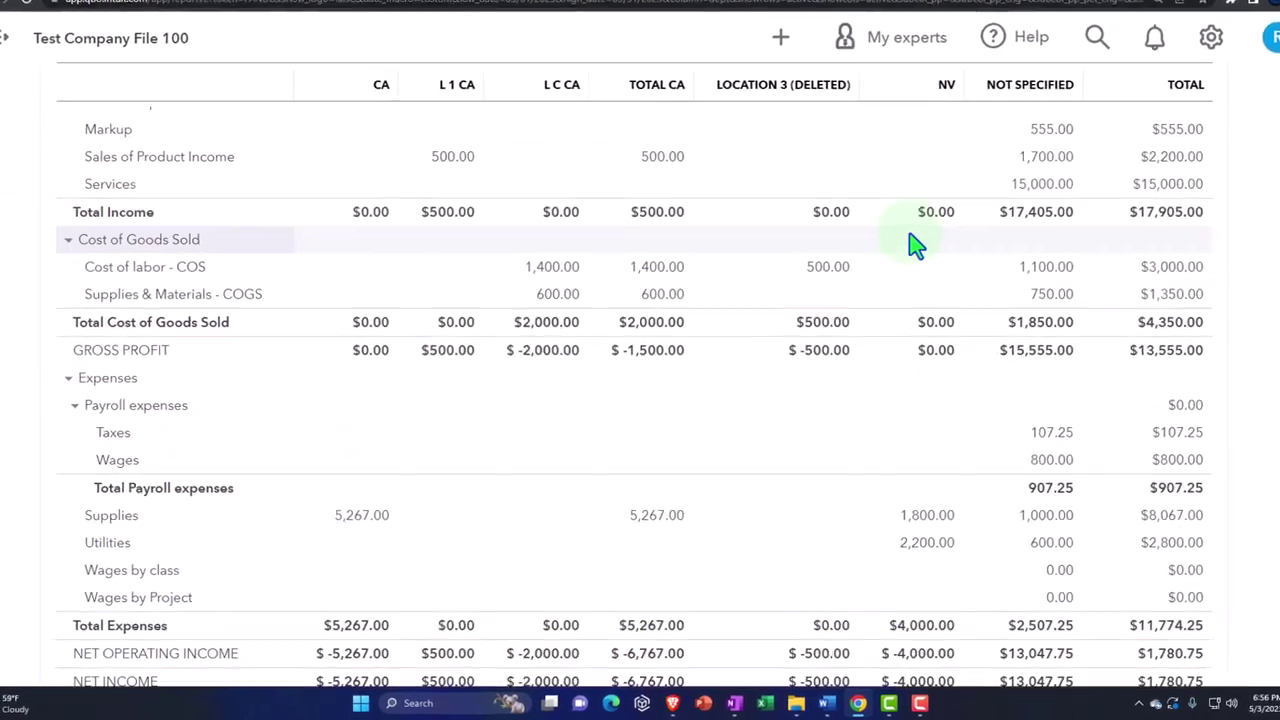
scroll(930, 215, down, 2)
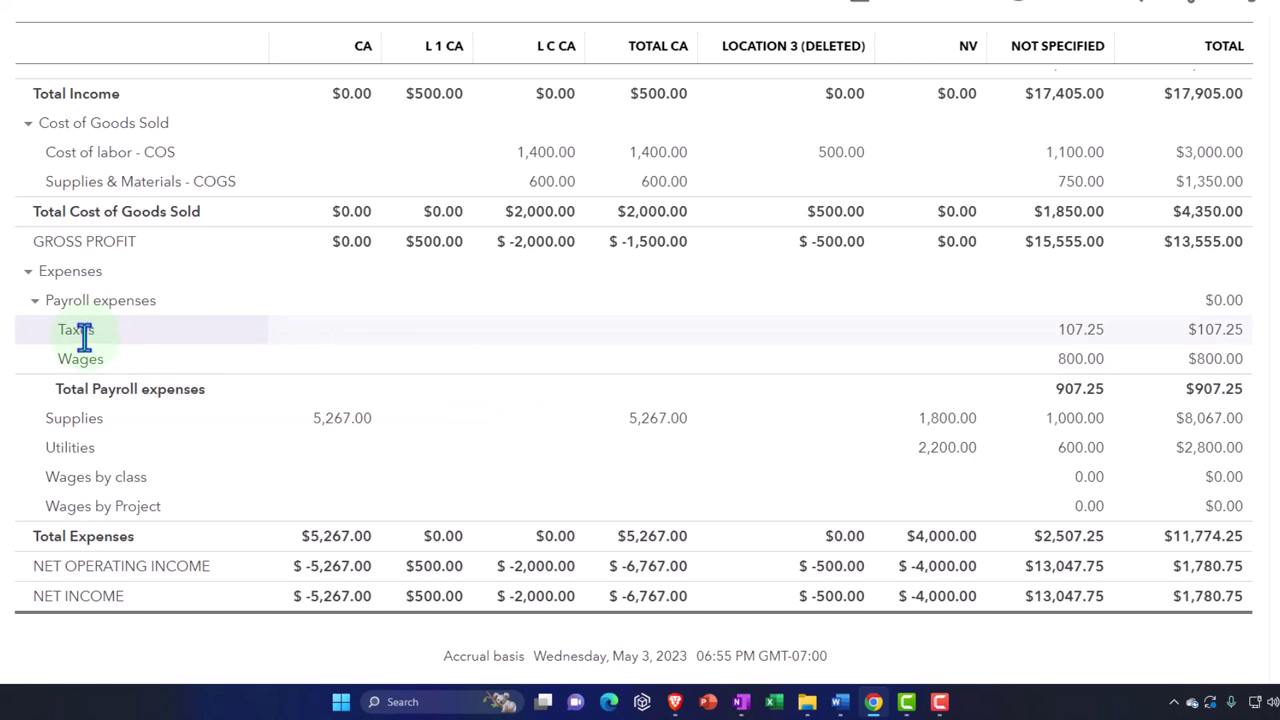
click(1083, 382)
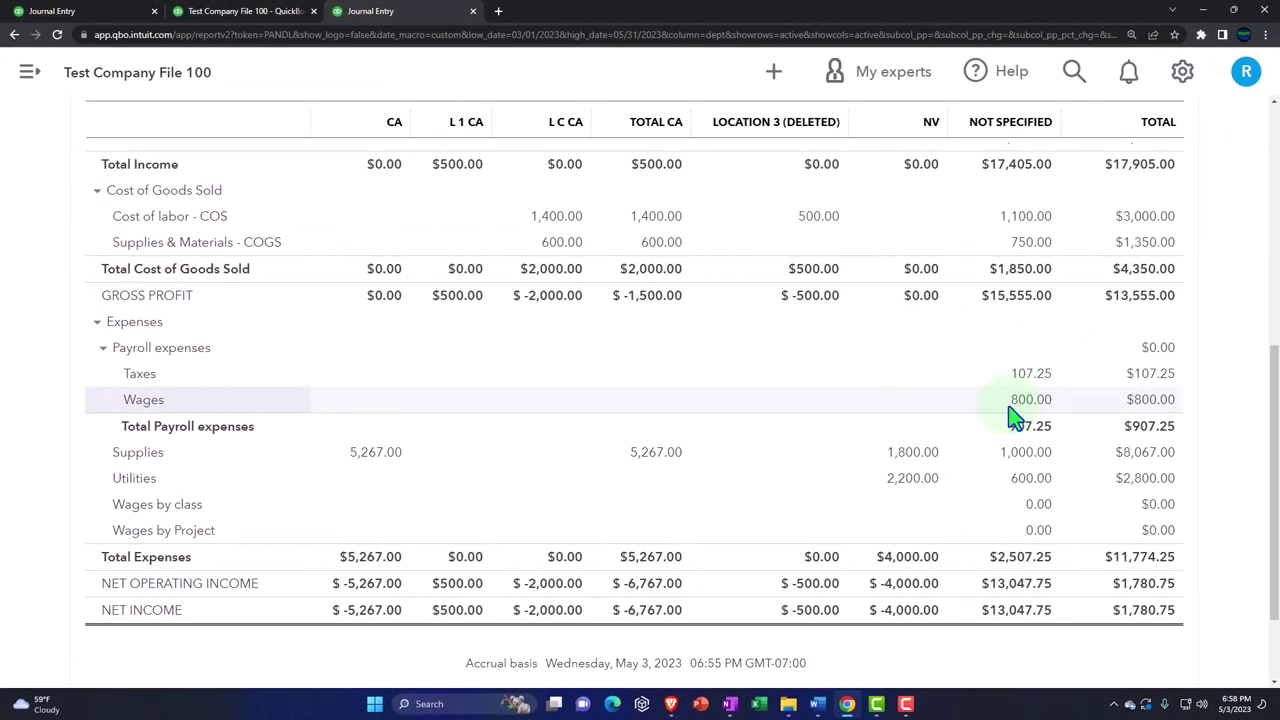
Step: Return to the browser tab with the blank journal entry, close it and start a new journal entry
click(75, 25)
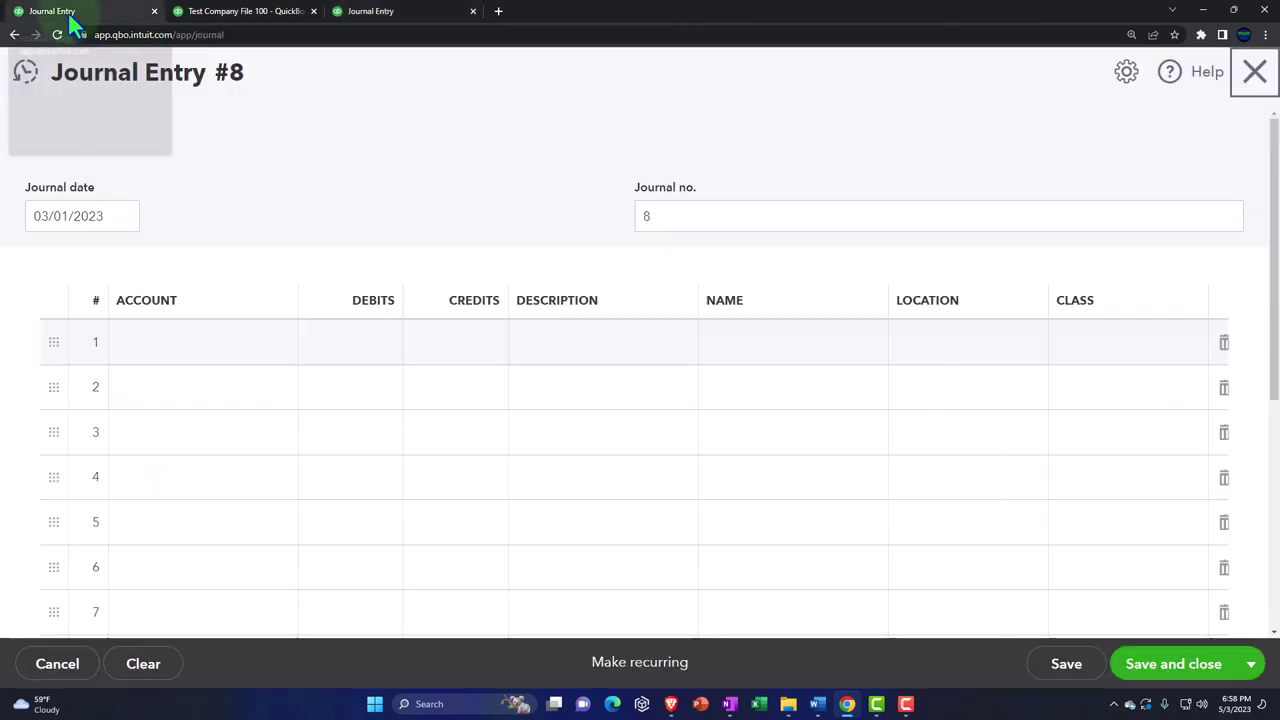
click(1252, 78)
click(741, 400)
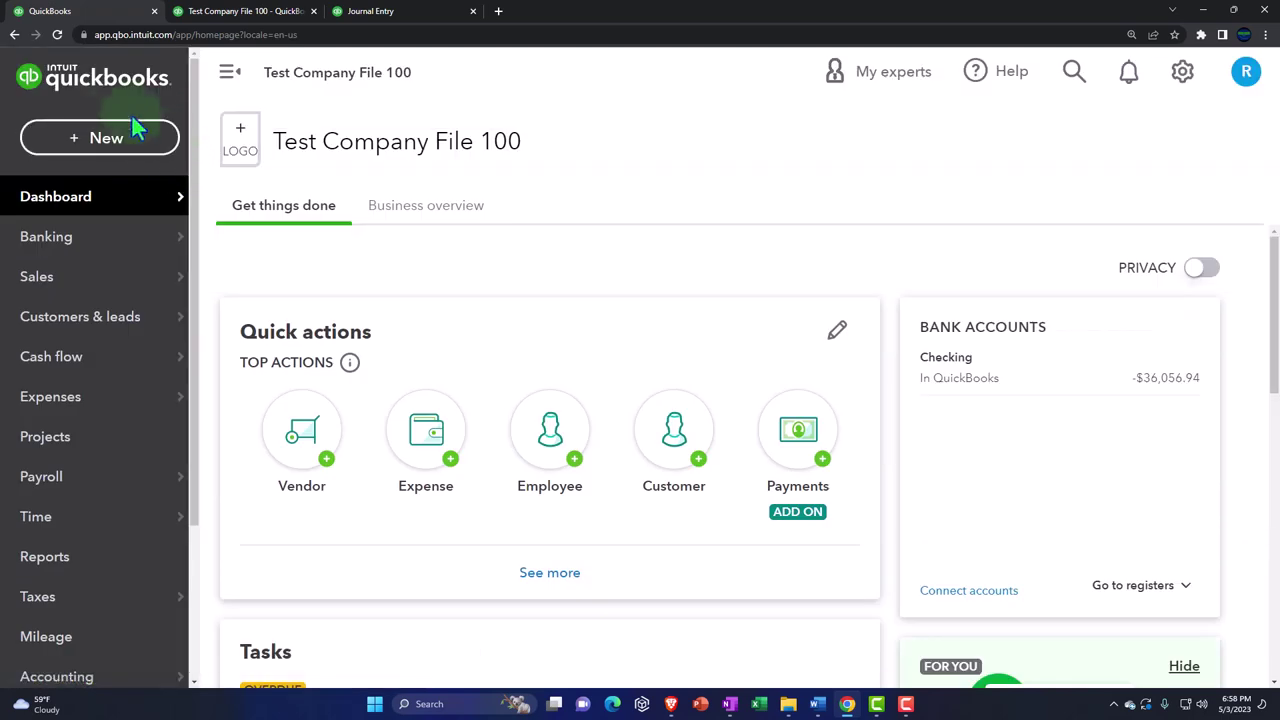
click(115, 140)
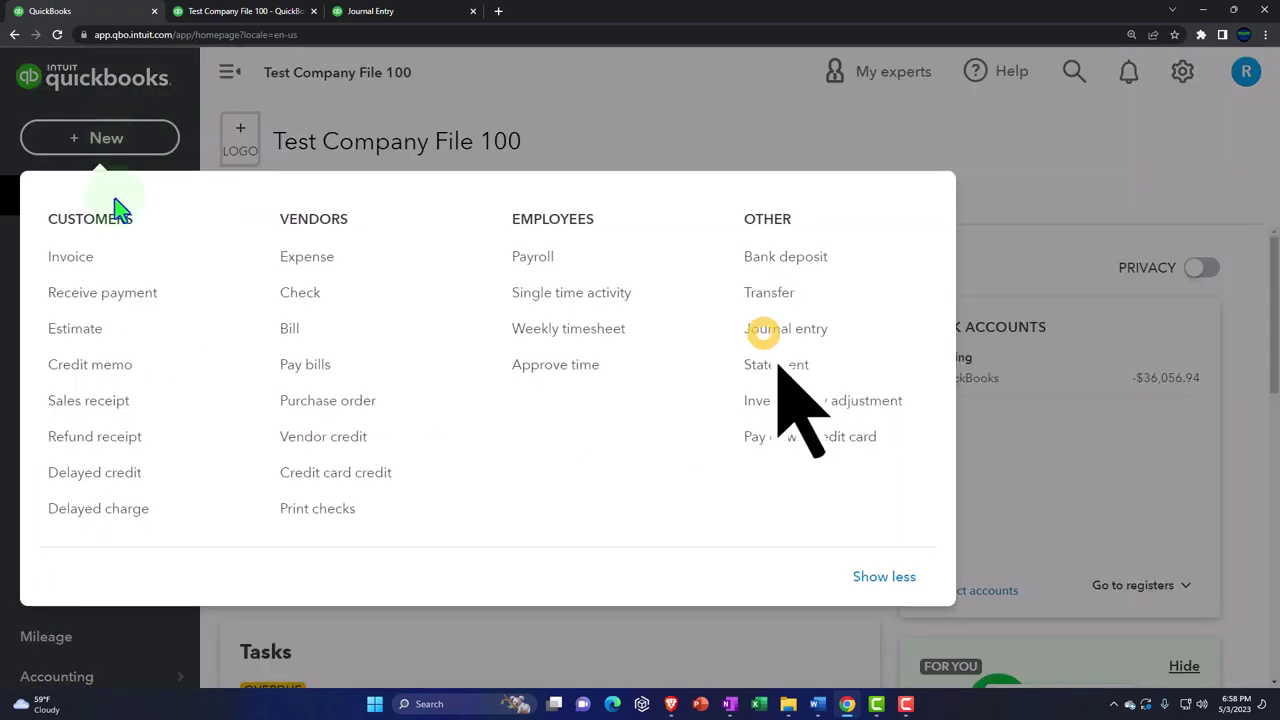
click(780, 340)
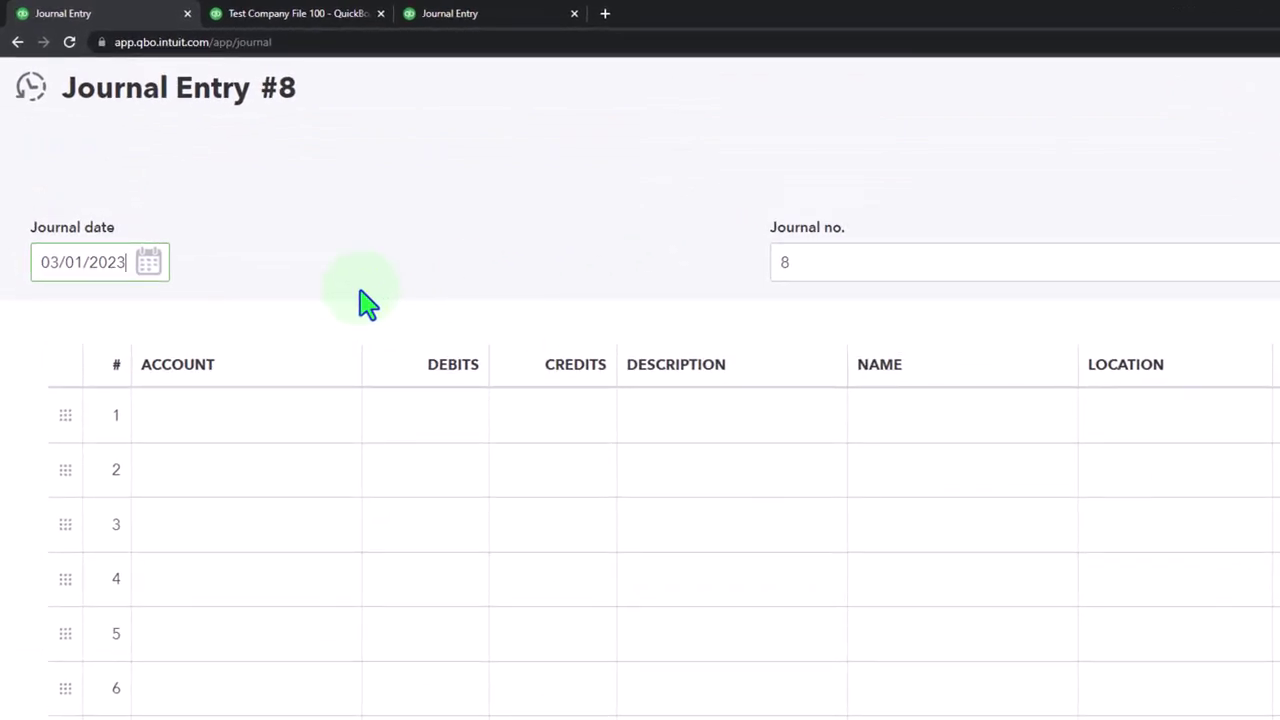
Step: Start adding a new account named Wages by Location from the first line of the journal entry
click(1180, 437)
click(1154, 478)
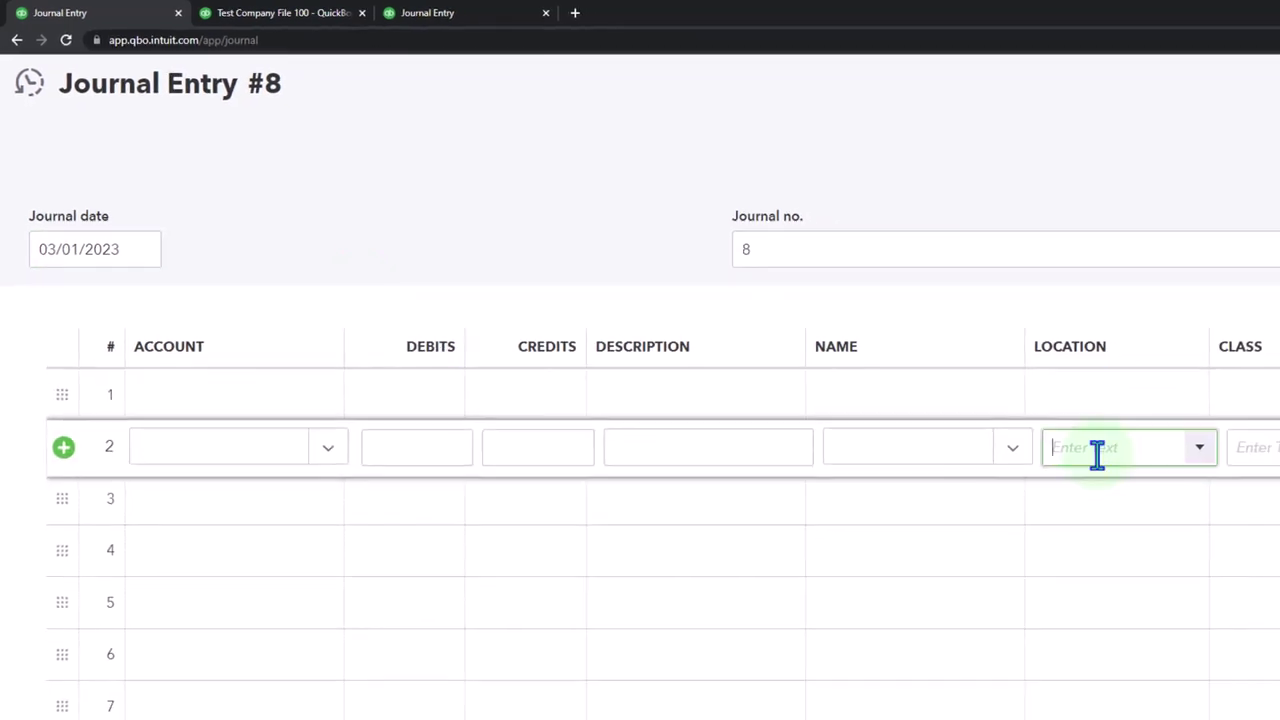
click(1108, 404)
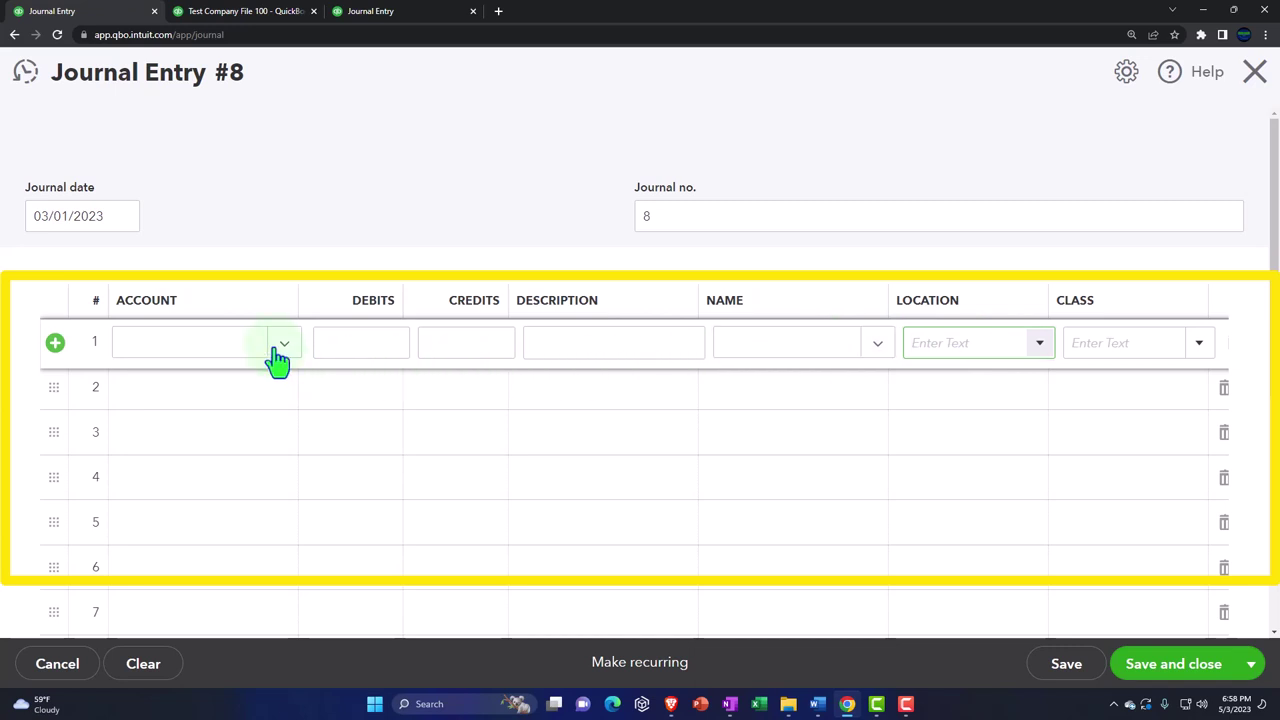
click(218, 357)
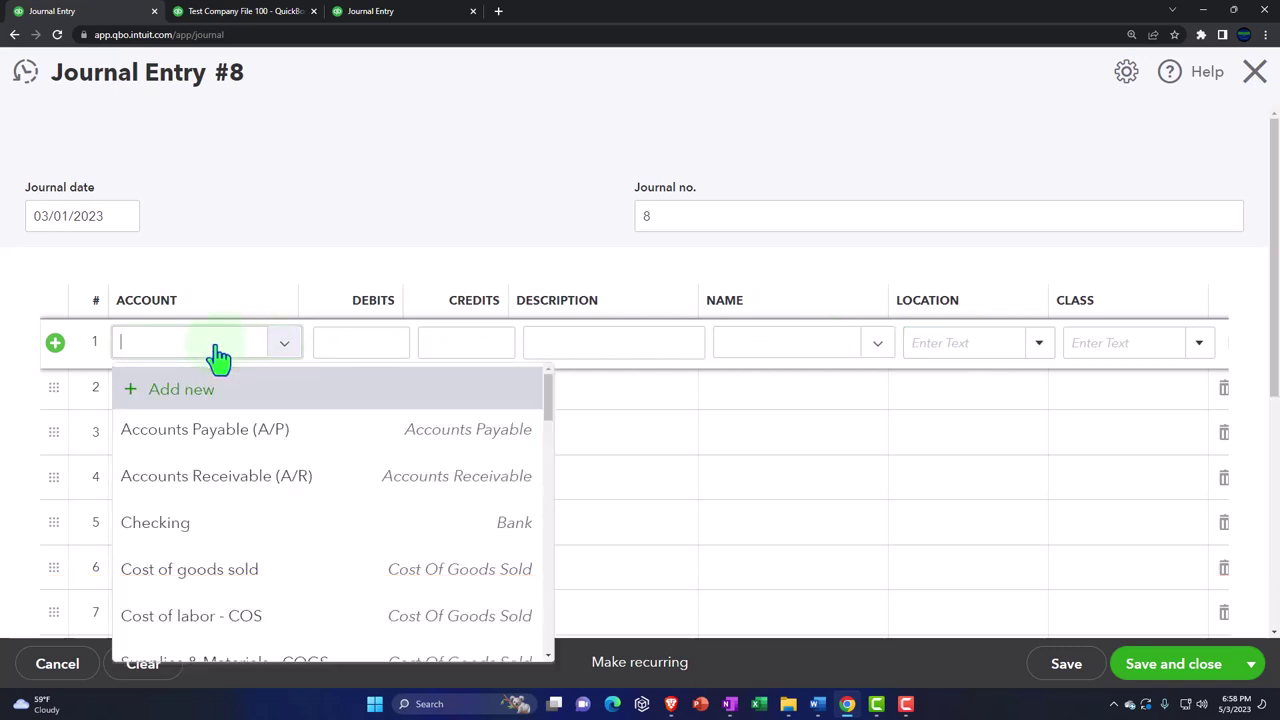
text(Wages )
text(by L)
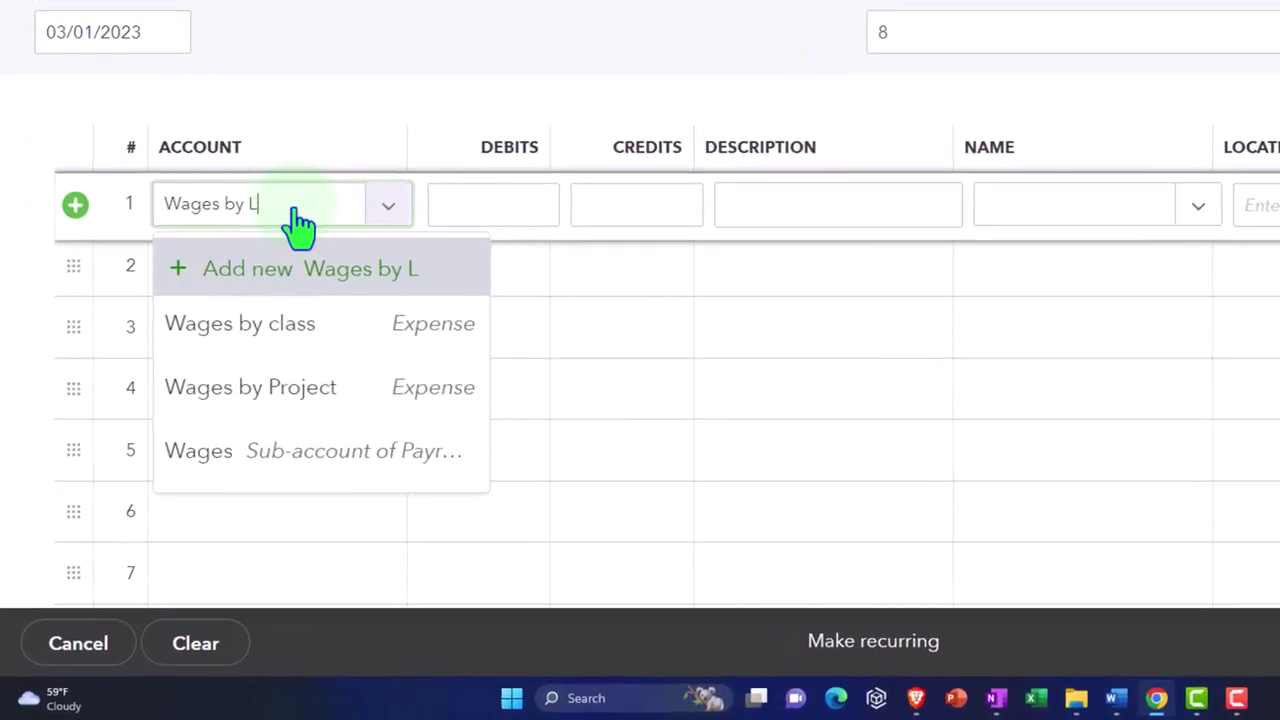
text(oca)
text(tion)
key(Tab)
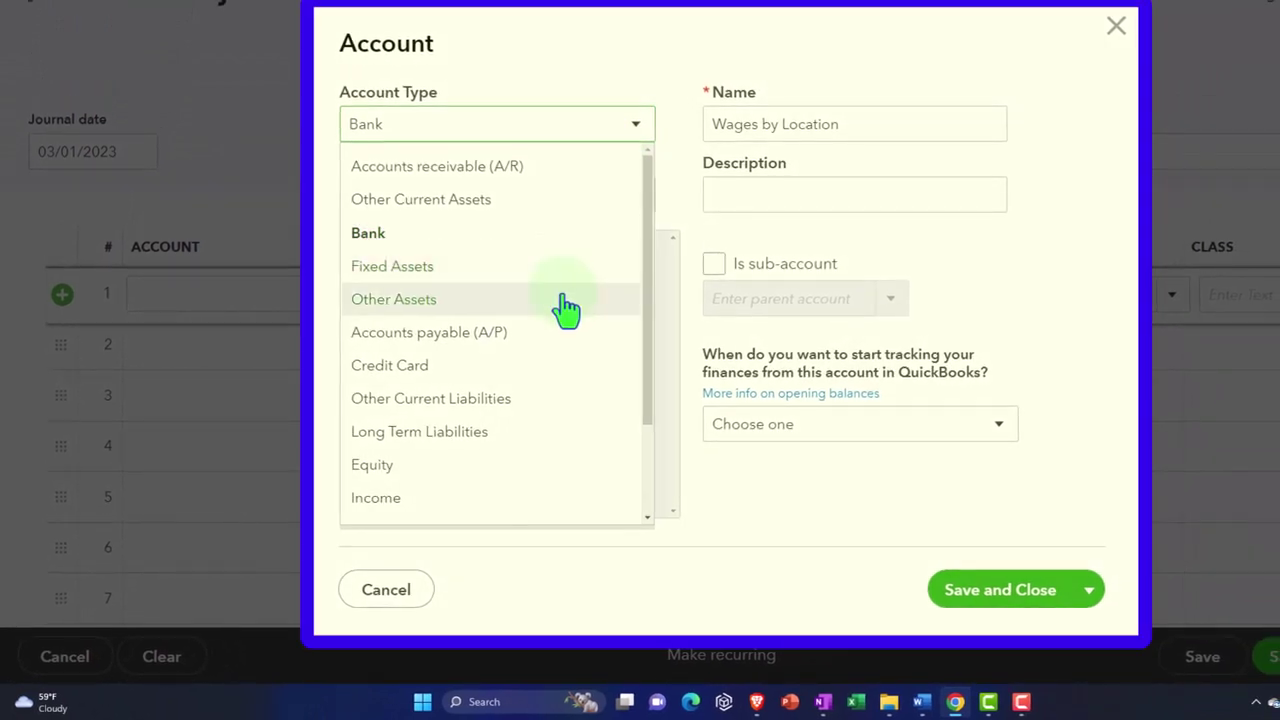
Step: Set the new account's type to Expenses with detail type Other Business Expenses, and save it
scroll(565, 310, down, 3)
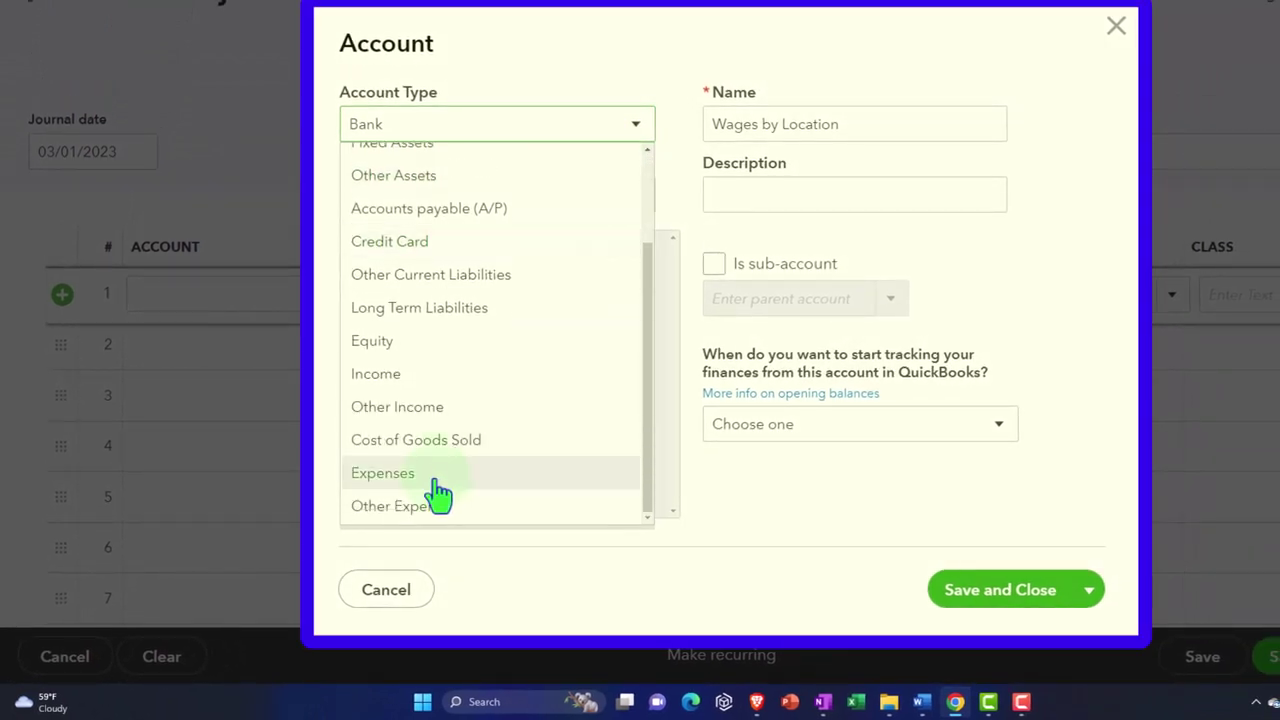
click(437, 478)
click(623, 203)
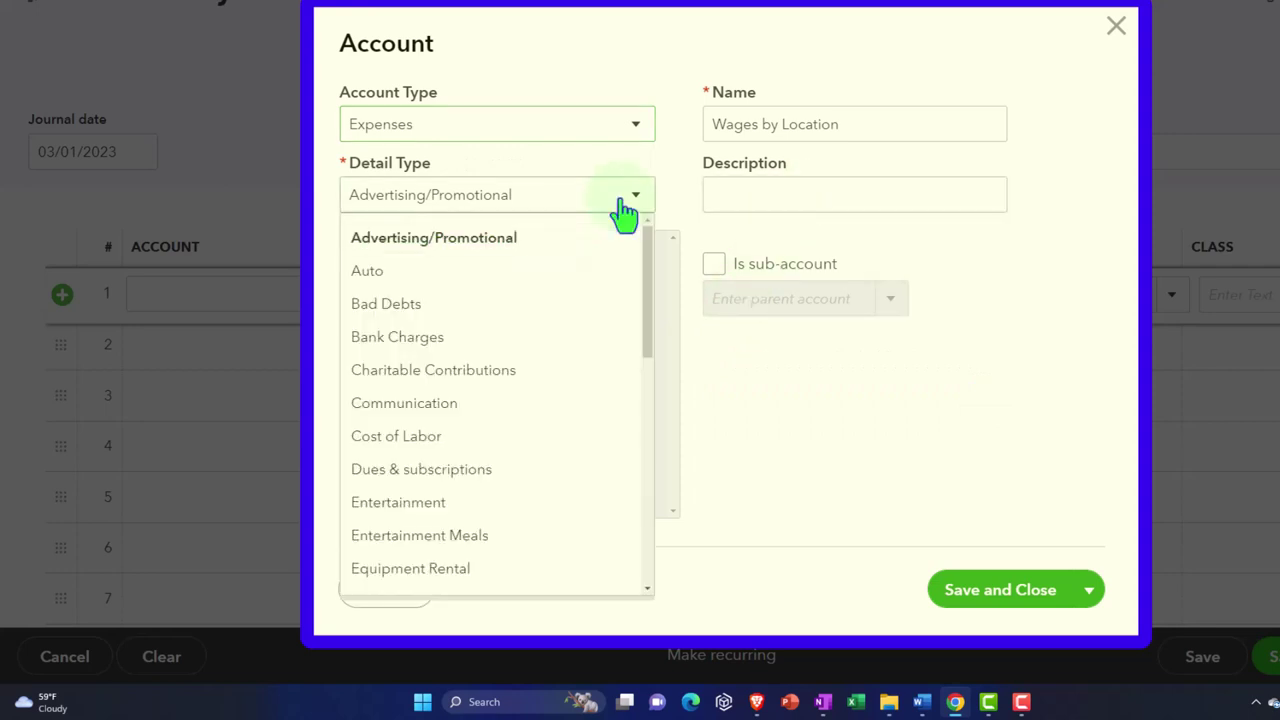
scroll(578, 395, down, 3)
scroll(550, 445, down, 1)
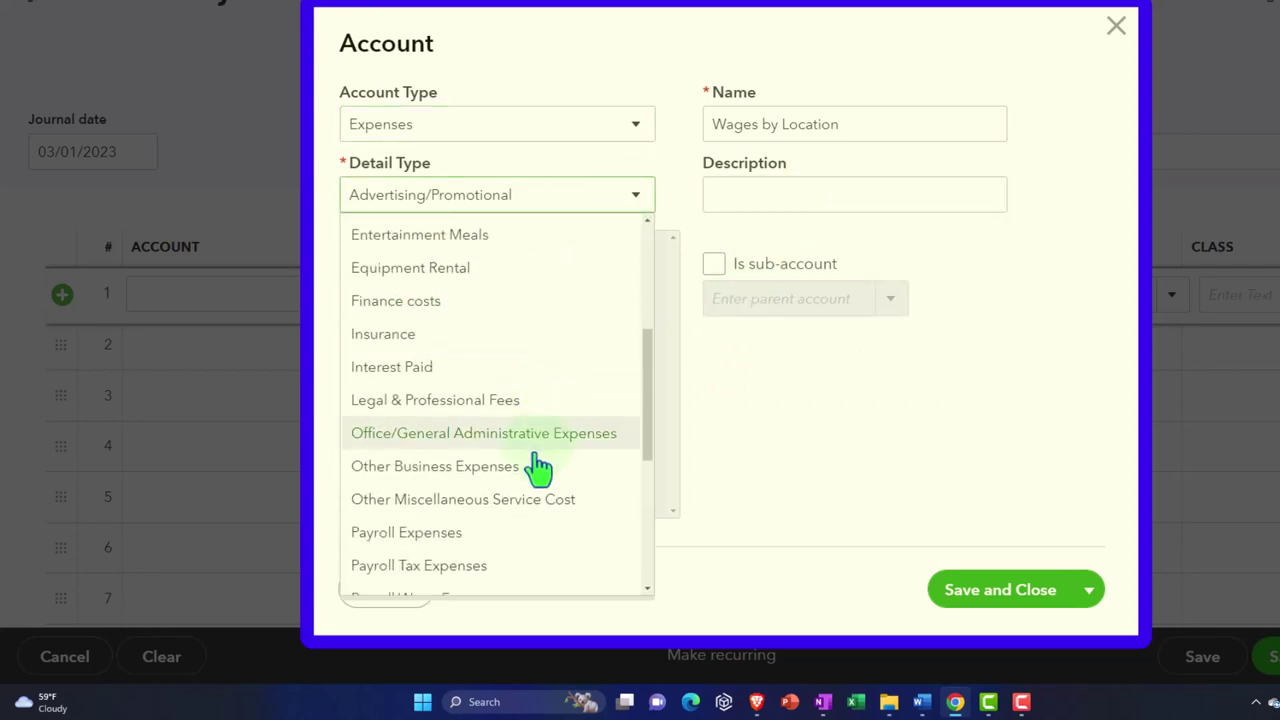
click(537, 466)
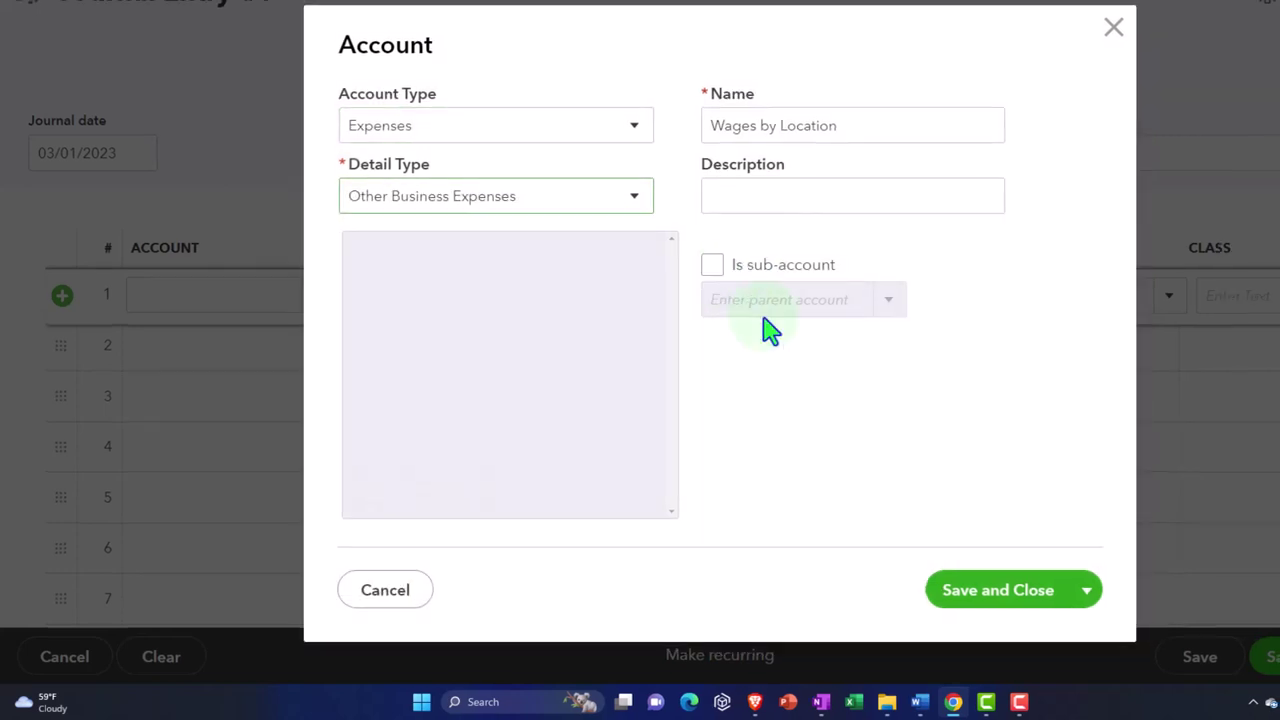
click(985, 595)
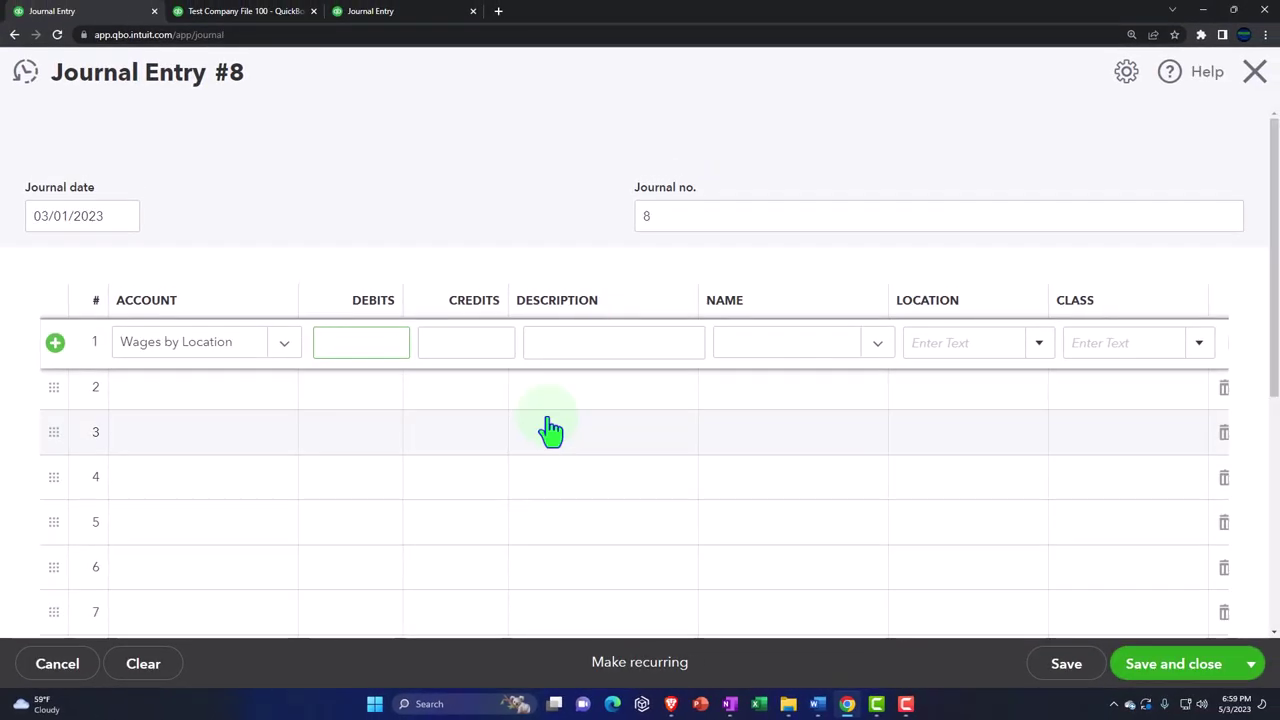
Step: Enter a credit of 800 for Wages by Location on the first line, leaving its location and class blank
key(Tab)
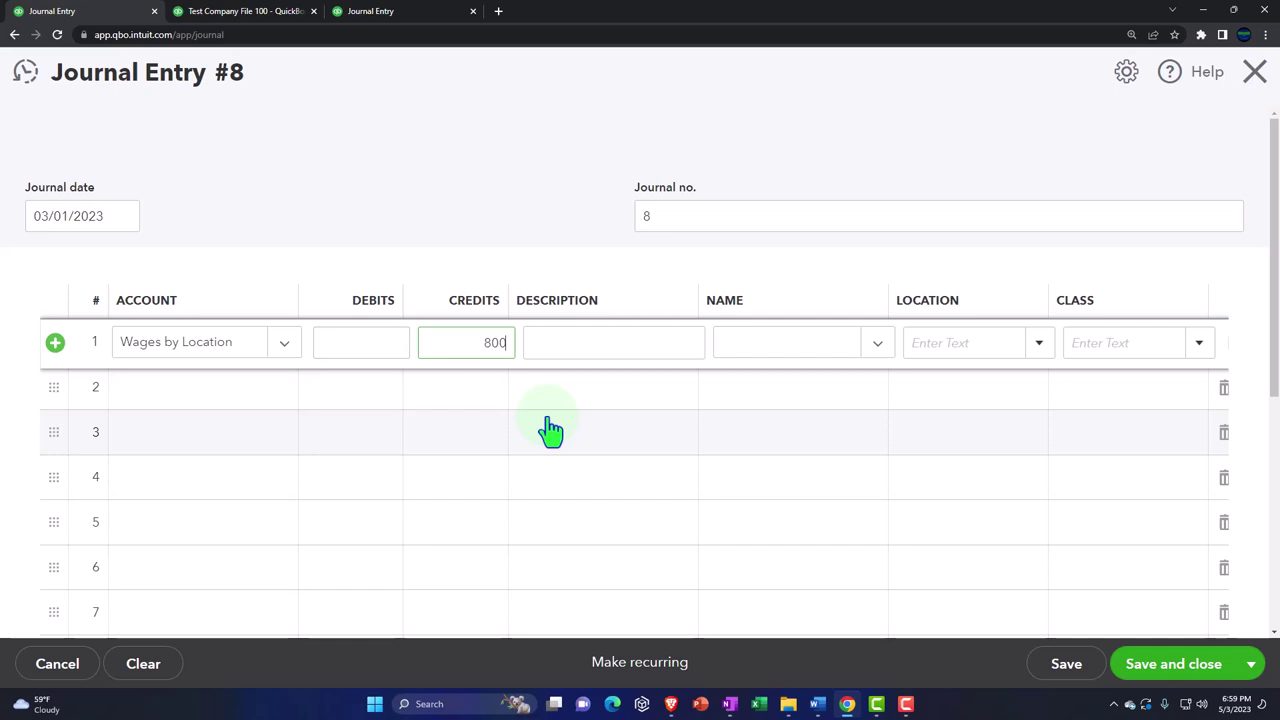
key(Tab)
key(Tab)
key(Tab)
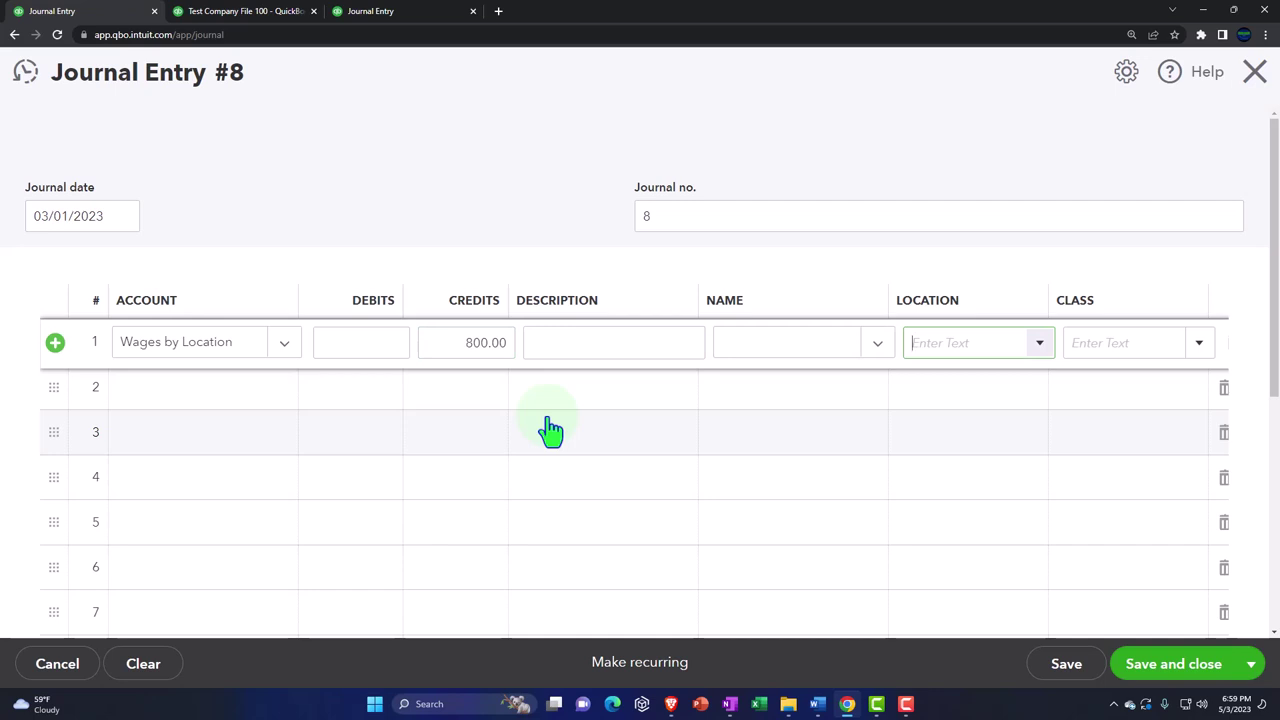
key(Tab)
click(551, 430)
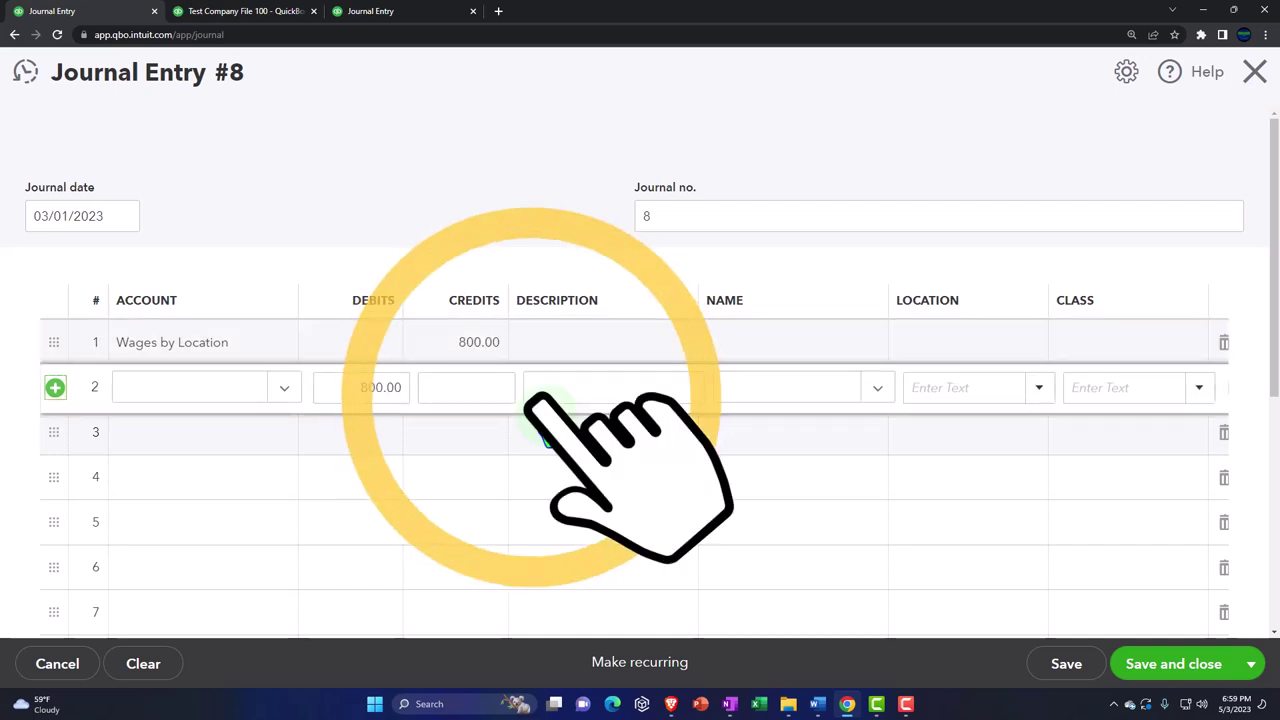
text(Wa)
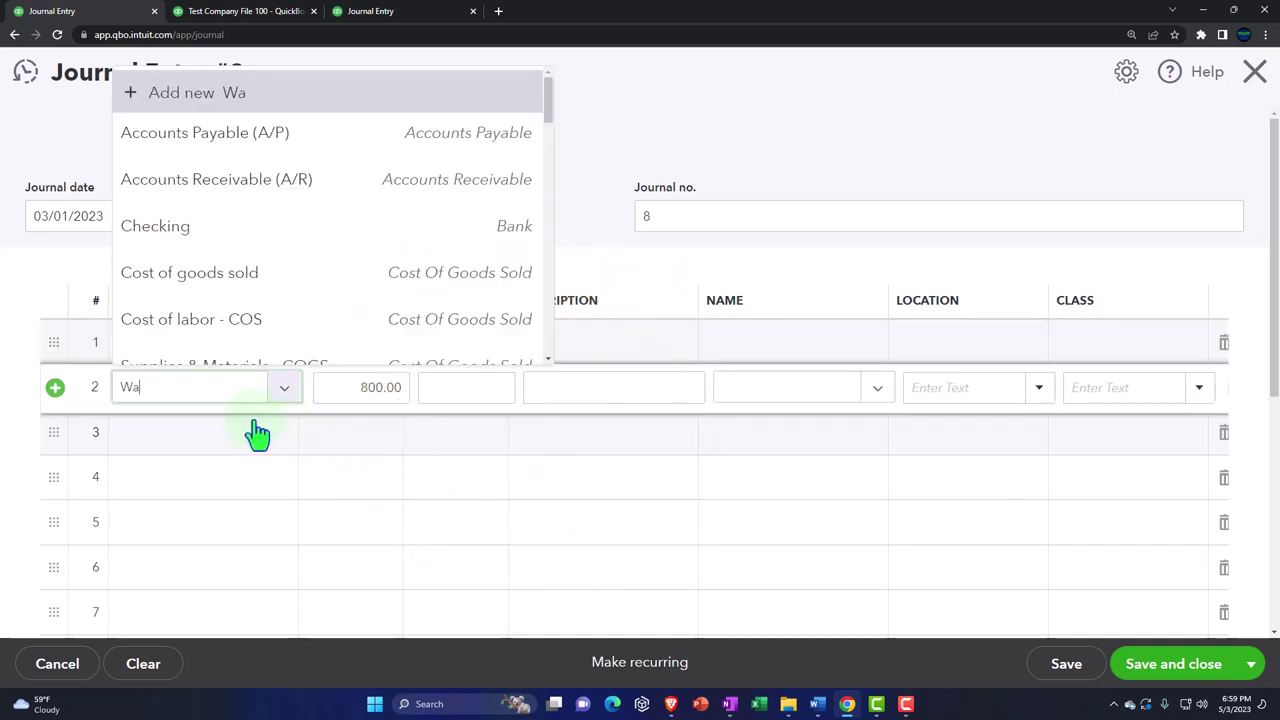
text(g)
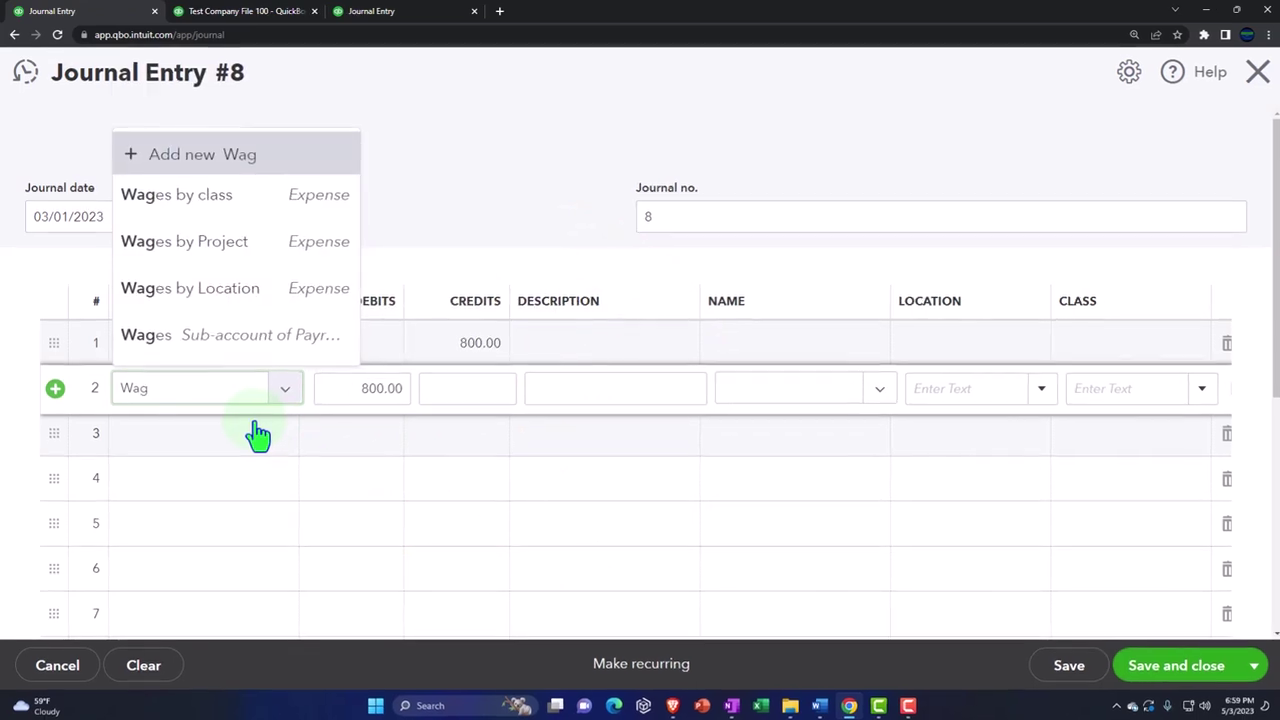
key(BackSpace)
key(BackSpace)
key(BackSpace)
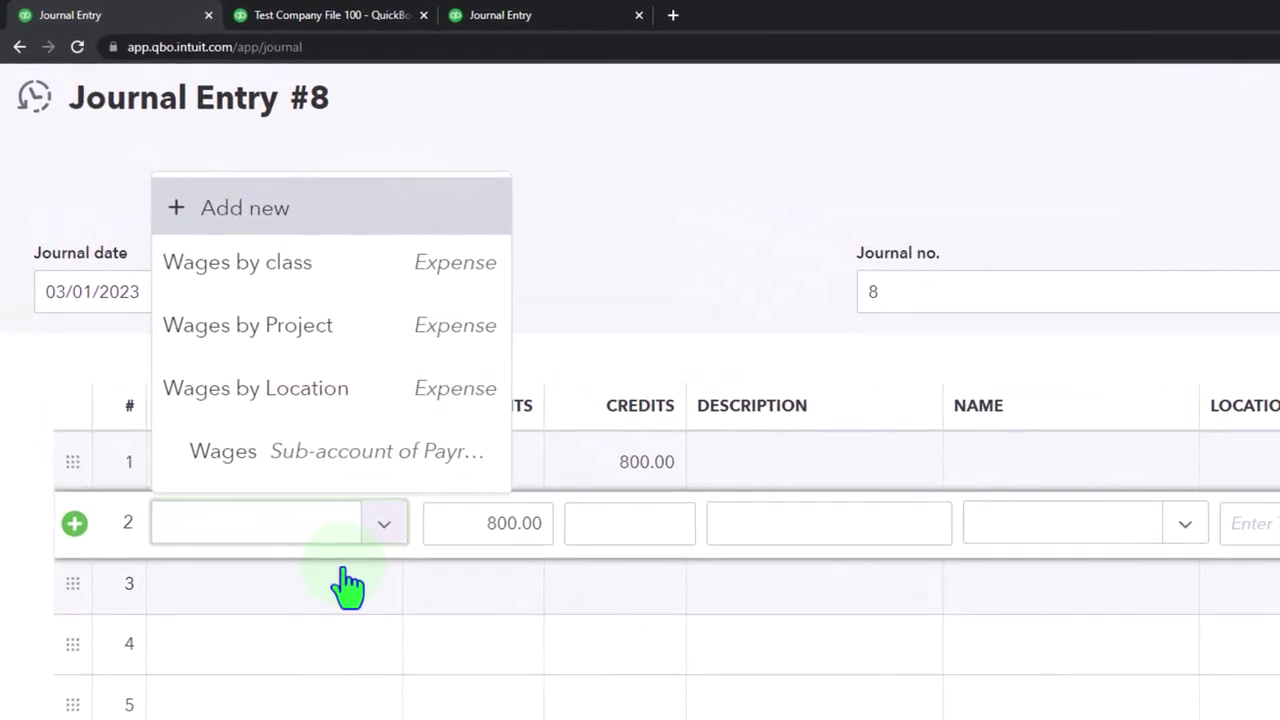
Step: Choose the Wages by Location account on the second line and set its debit to 600
text(Wage l)
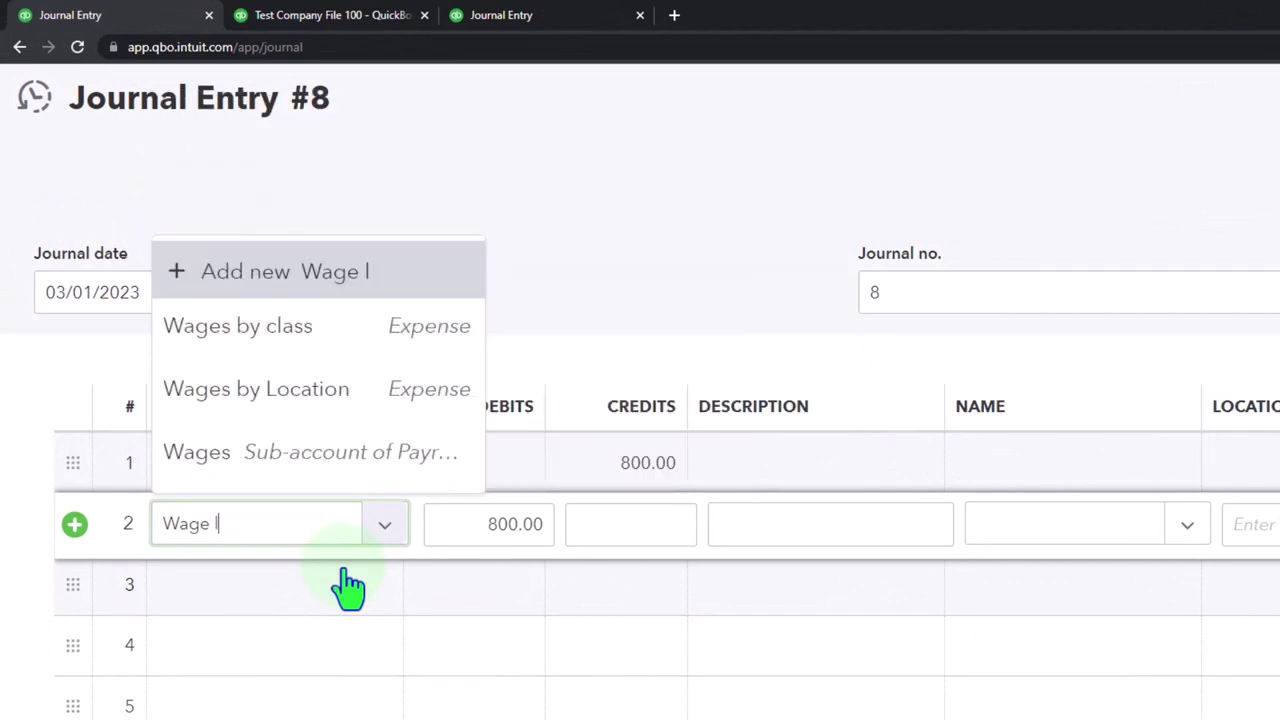
key(Down)
key(Down)
key(Down)
key(Tab)
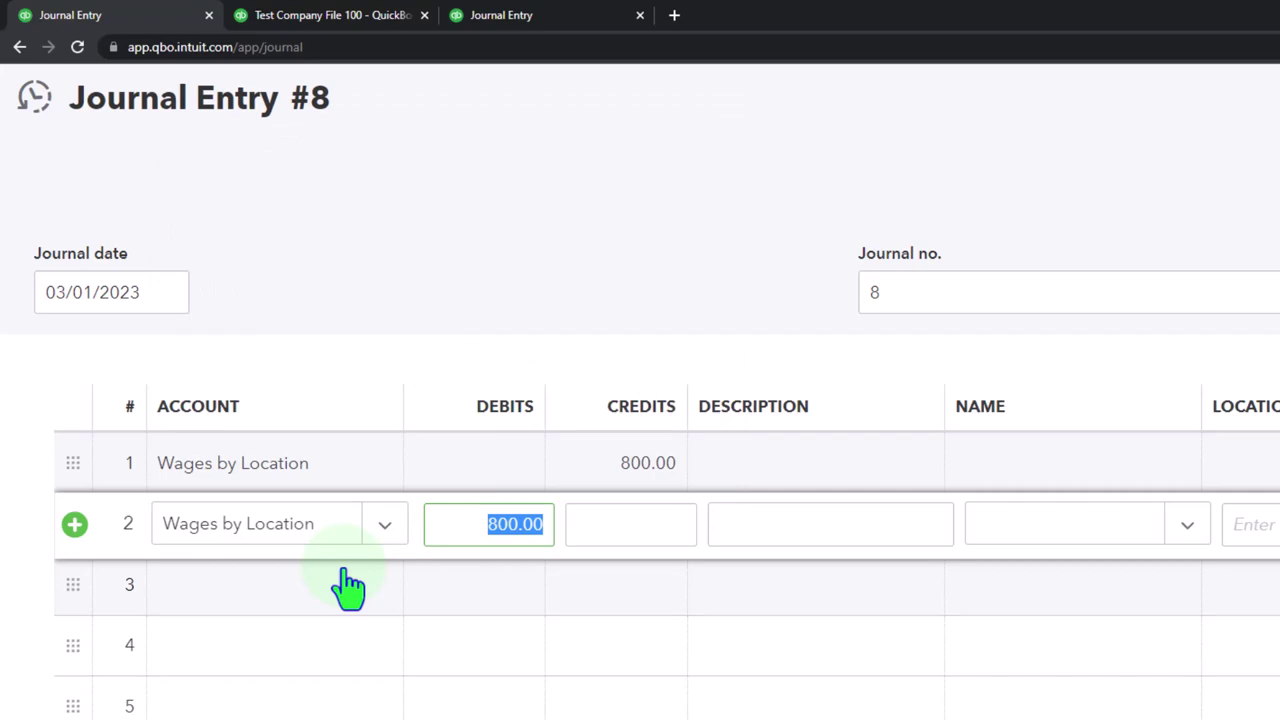
text(600)
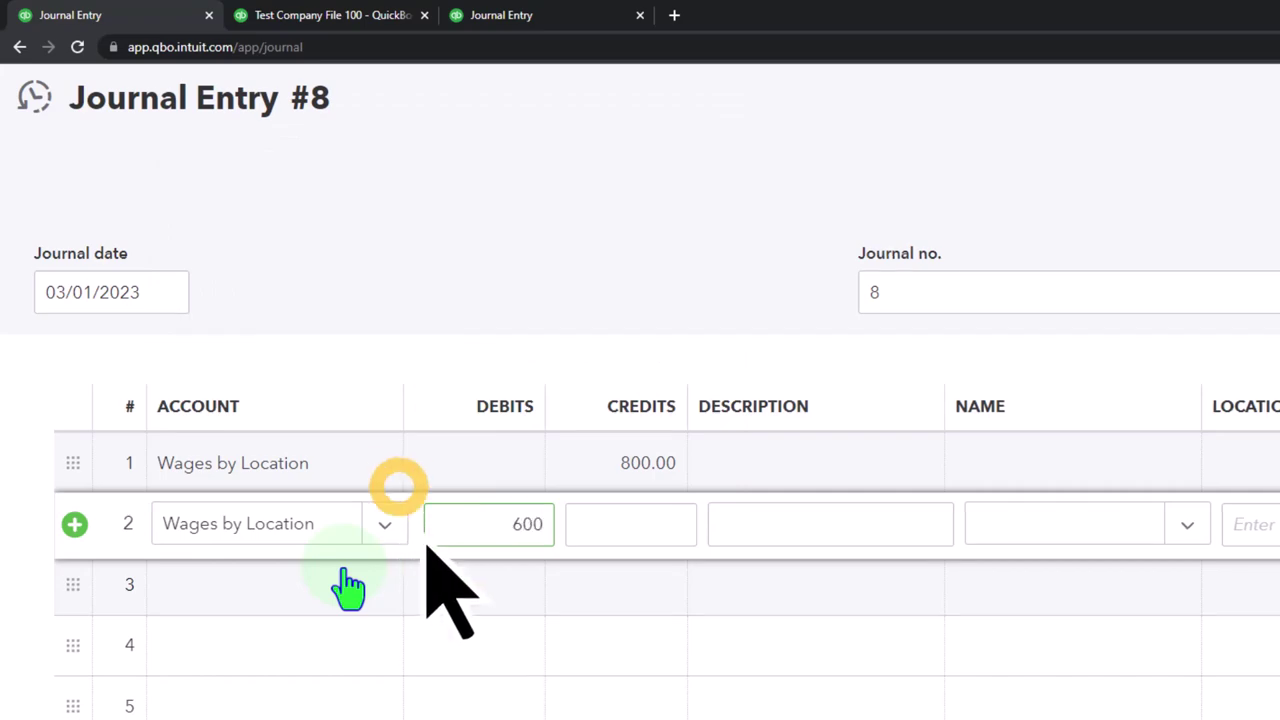
Step: Assign the NV location to the 600 debit line and move on to the third line
key(Tab)
key(Tab)
key(Tab)
key(Tab)
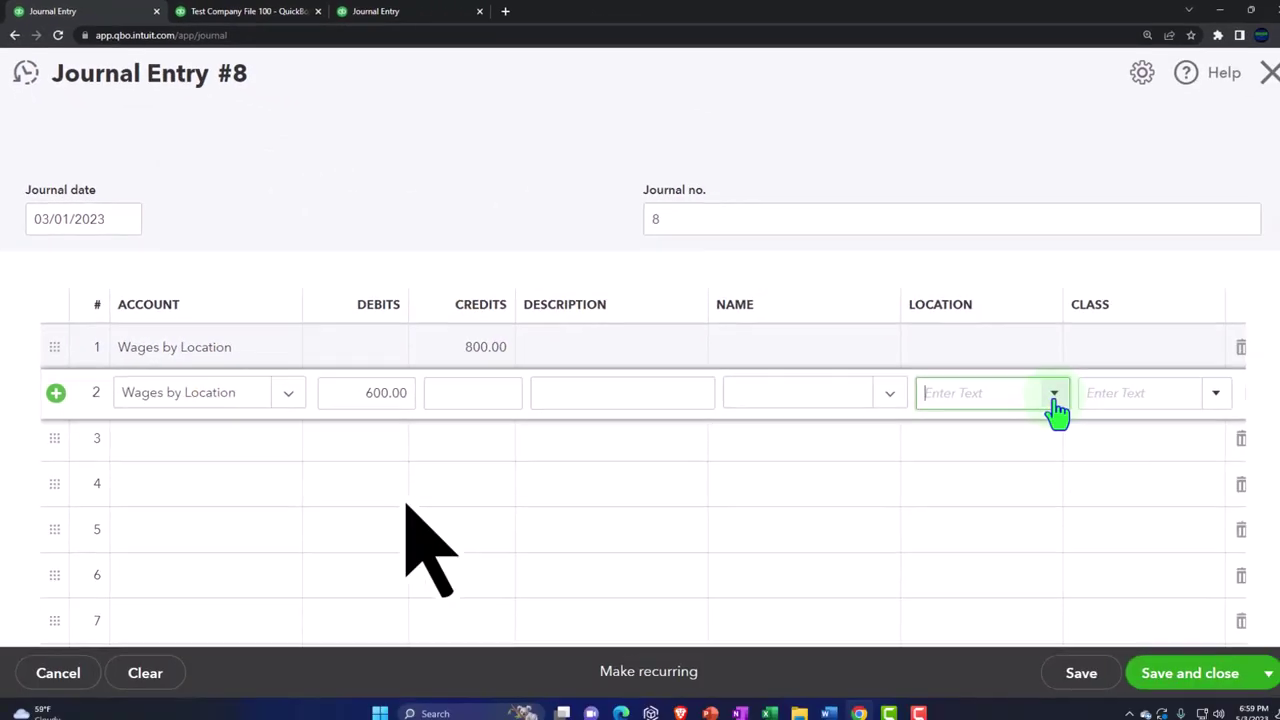
click(1055, 395)
click(966, 578)
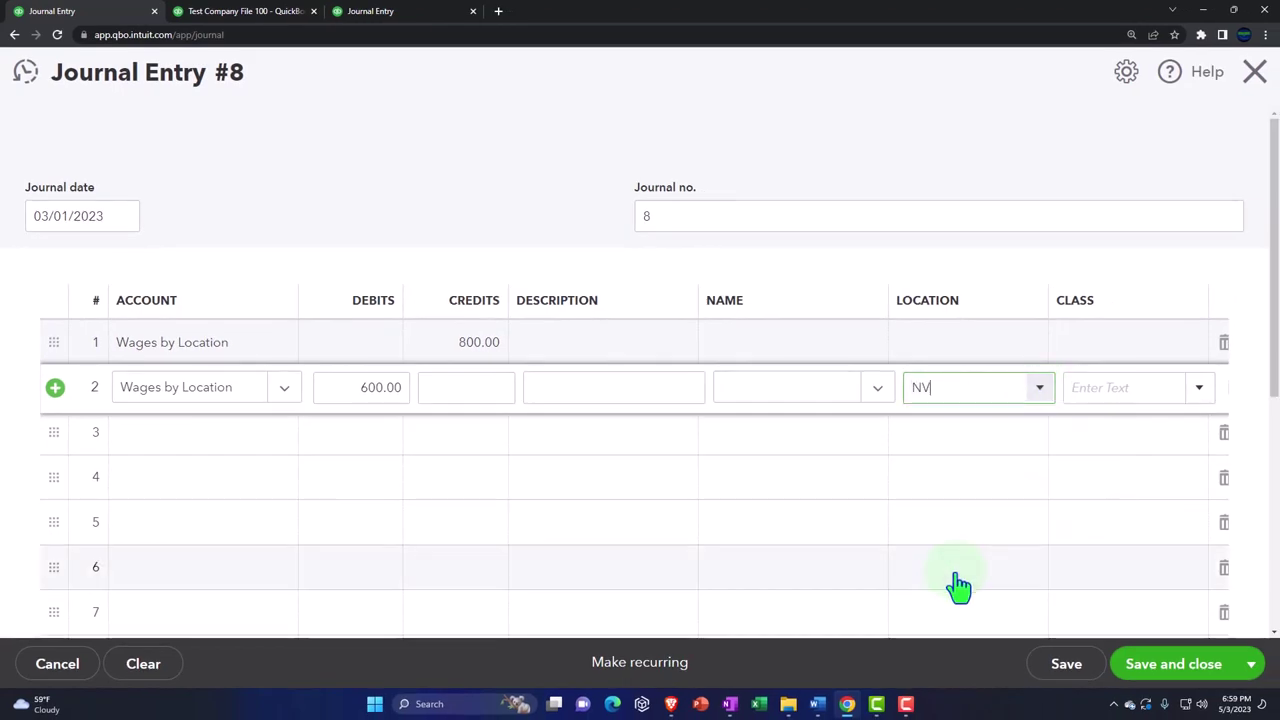
key(Tab)
key(Tab)
key(Tab)
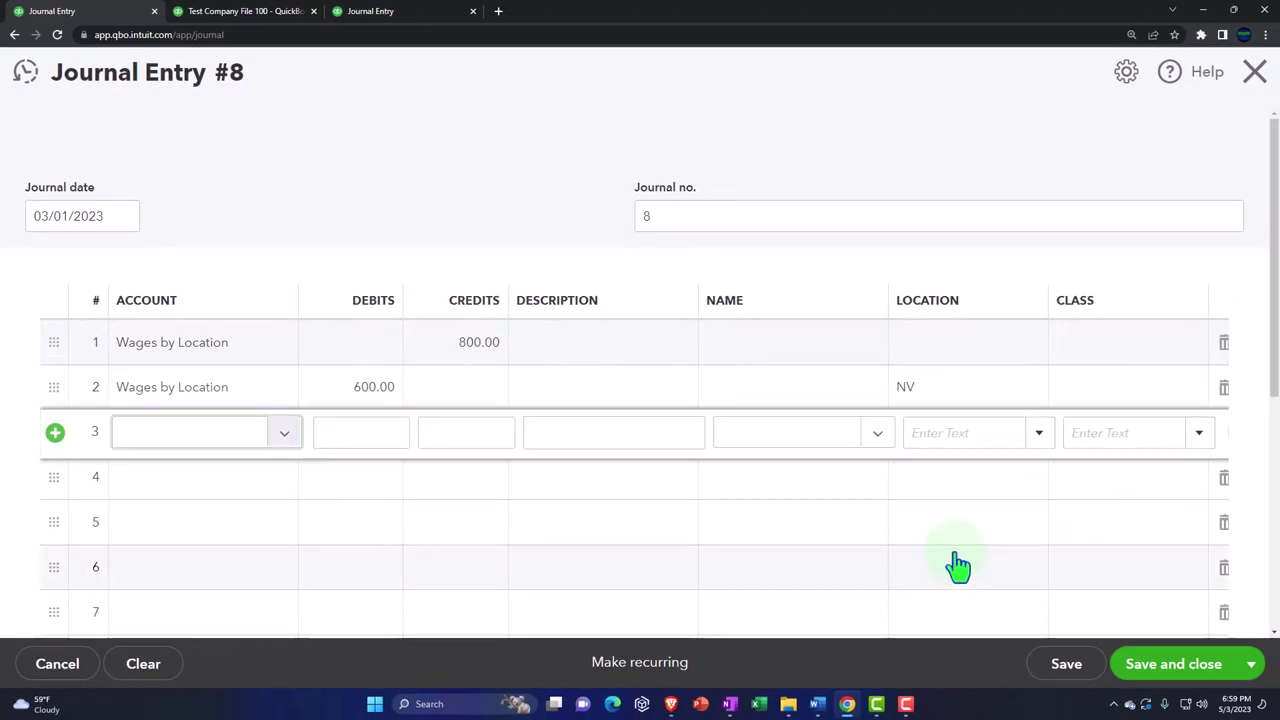
Step: Enter the Wages by Location account on the third line with a debit of 200
text(Wage)
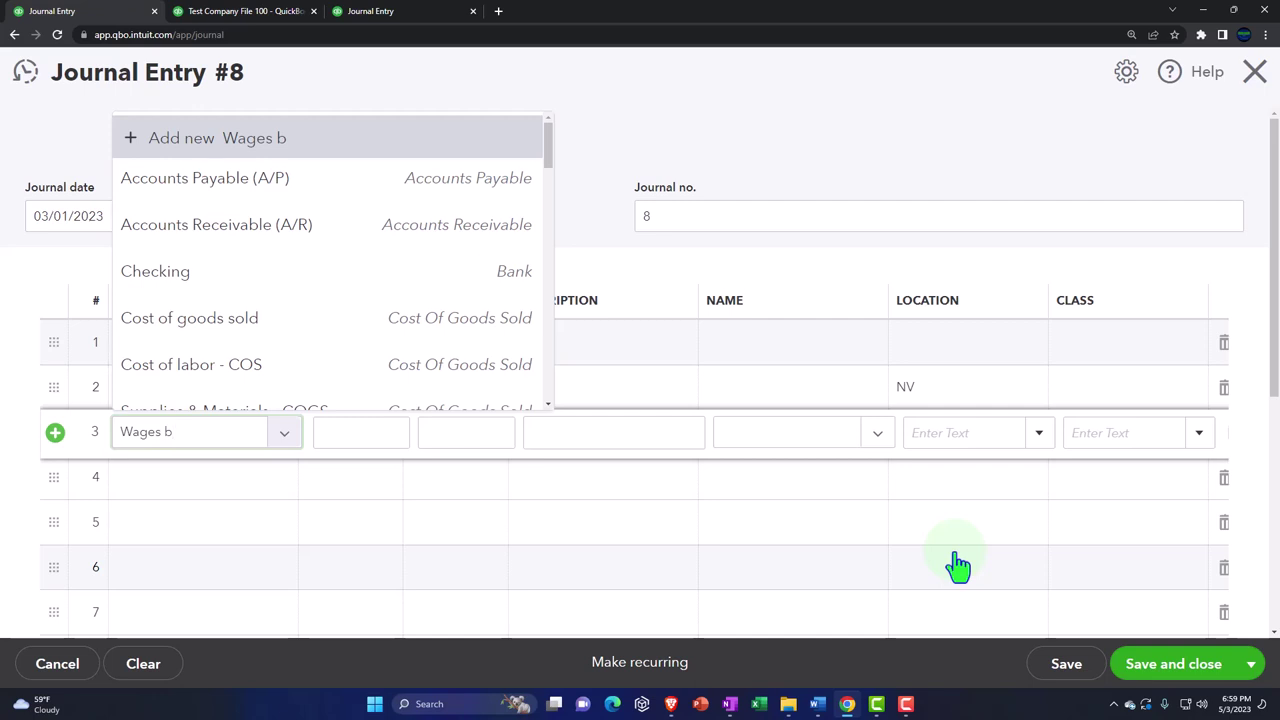
text(s by Location)
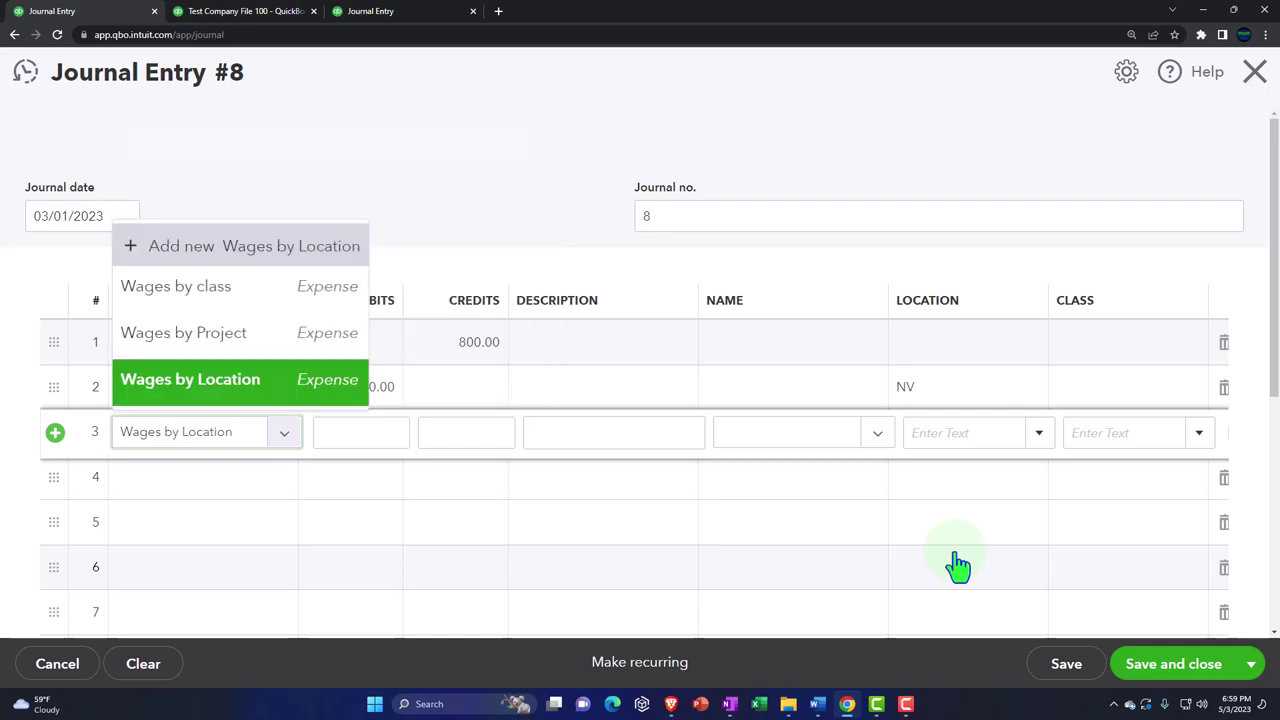
key(Tab)
text(2)
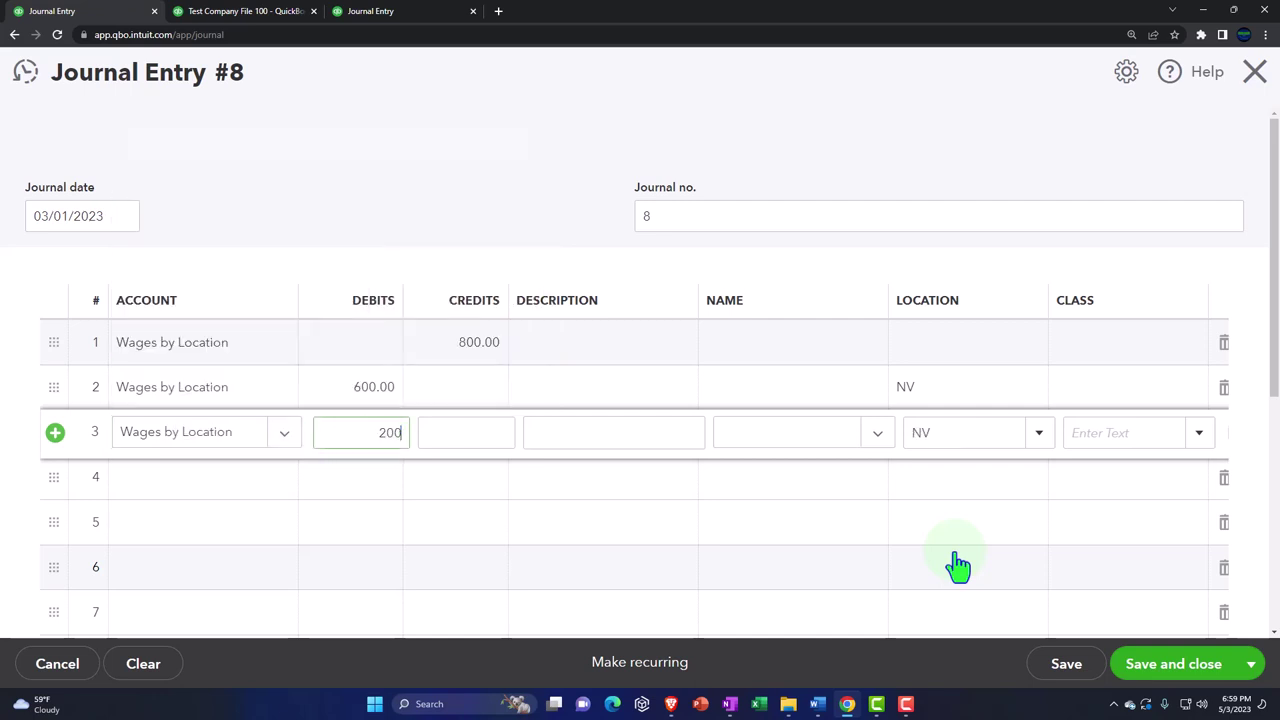
text(00)
Step: Change the third line's location to CA, and save and close the journal entry
key(Tab)
key(Tab)
key(Tab)
key(Tab)
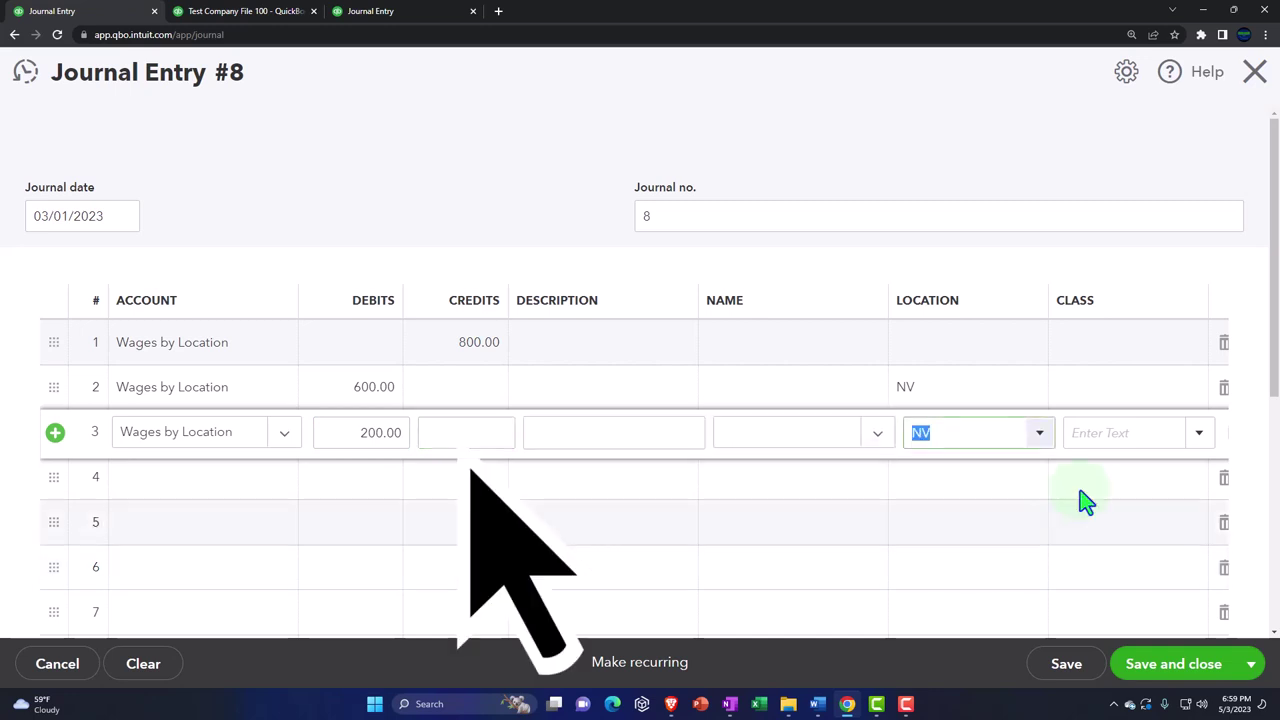
click(1046, 440)
click(975, 503)
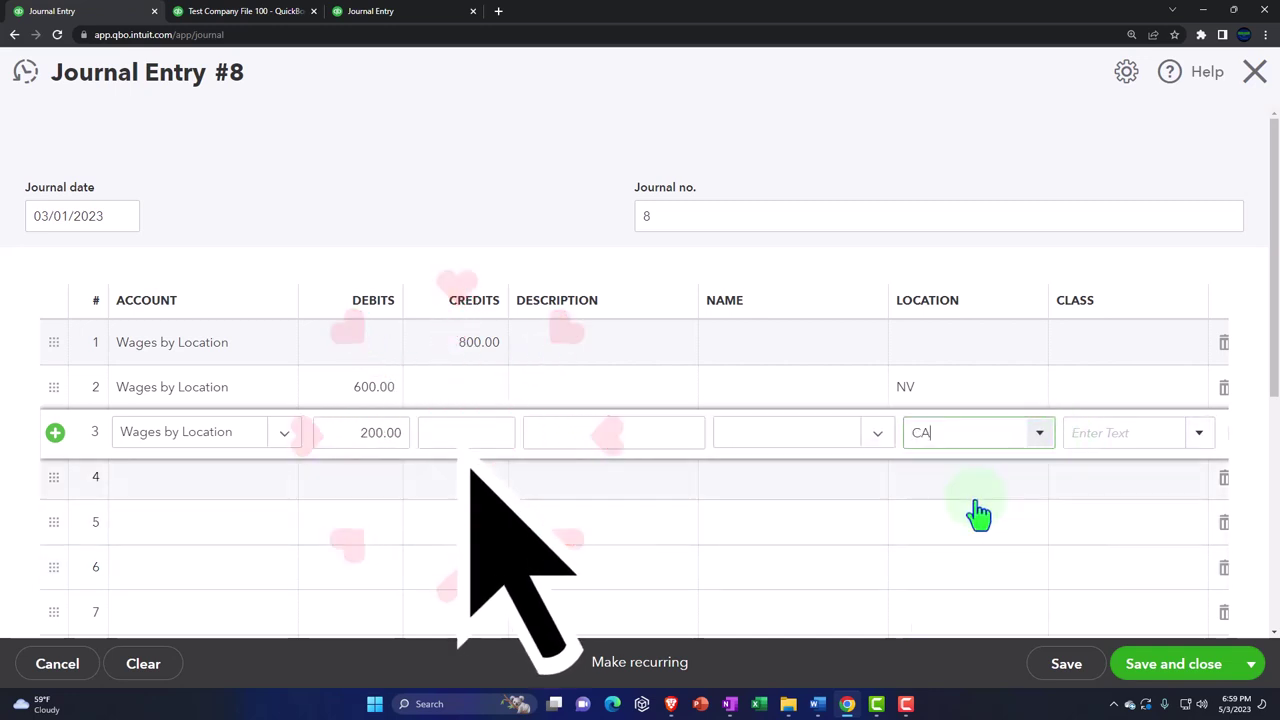
click(976, 500)
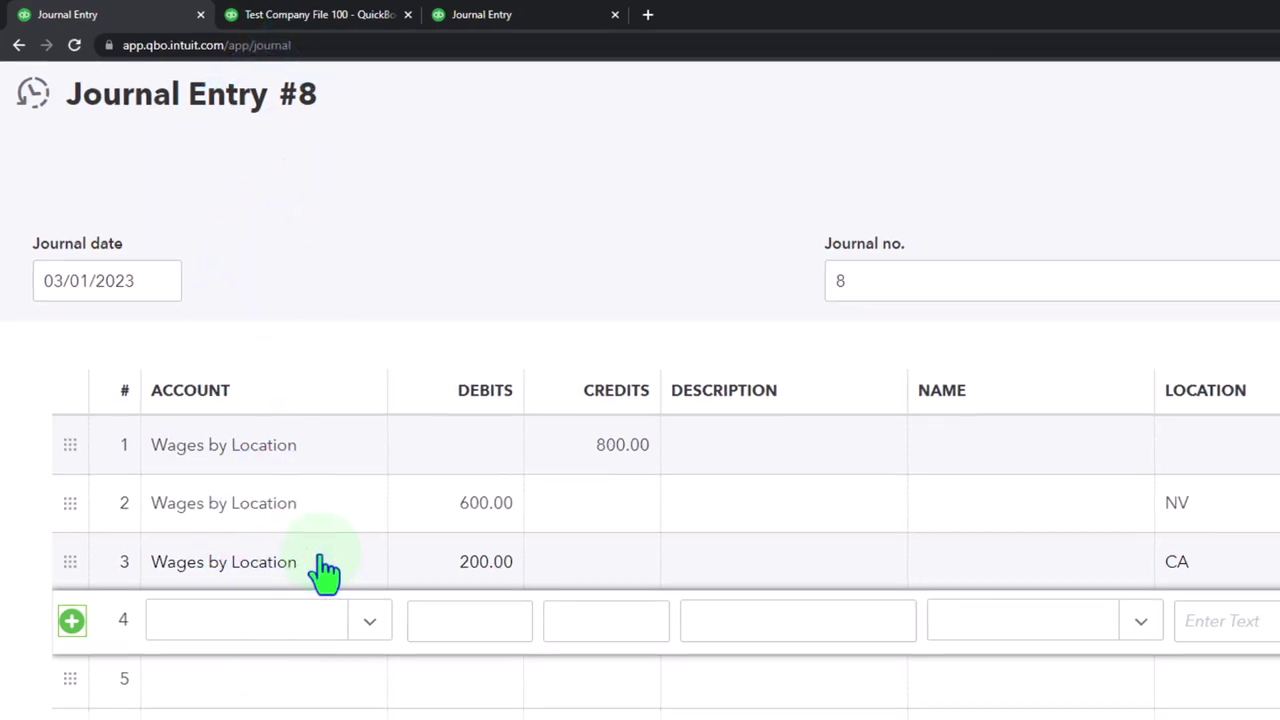
click(1168, 666)
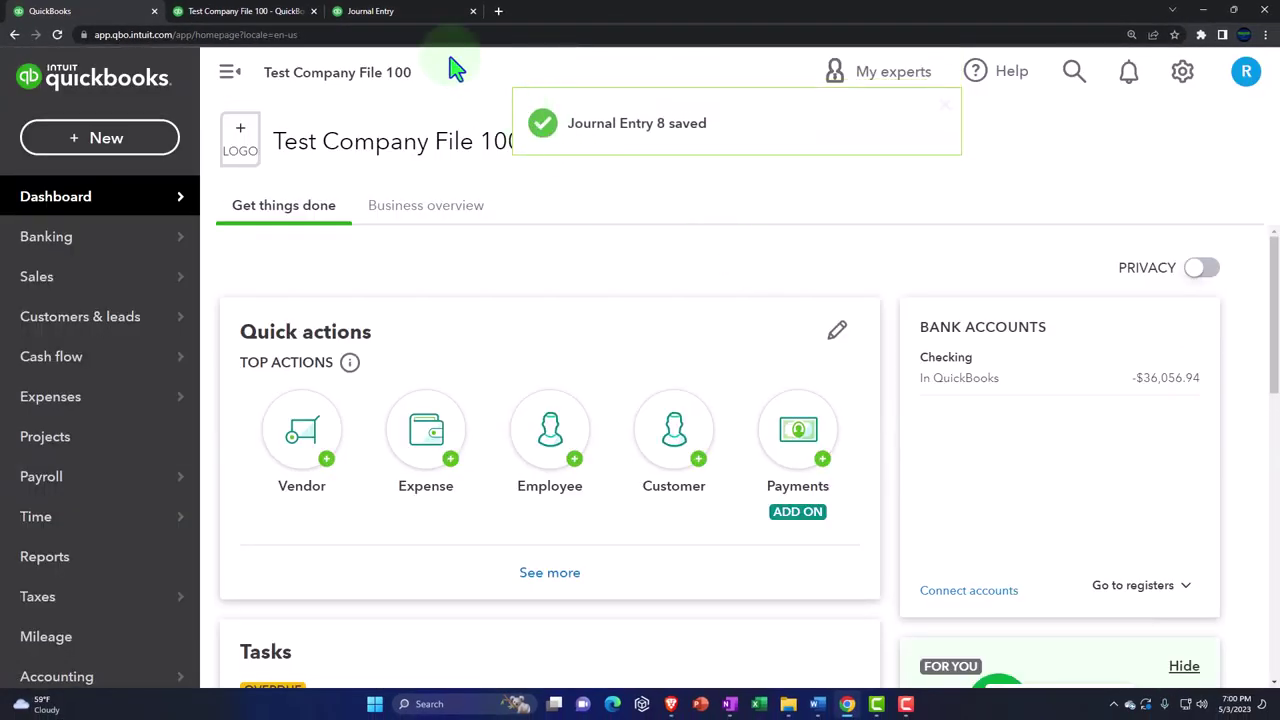
Step: Rerun the Profit and Loss report by location and examine how the Wages by Location expense is split across the locations
click(395, 20)
scroll(686, 429, up, 6)
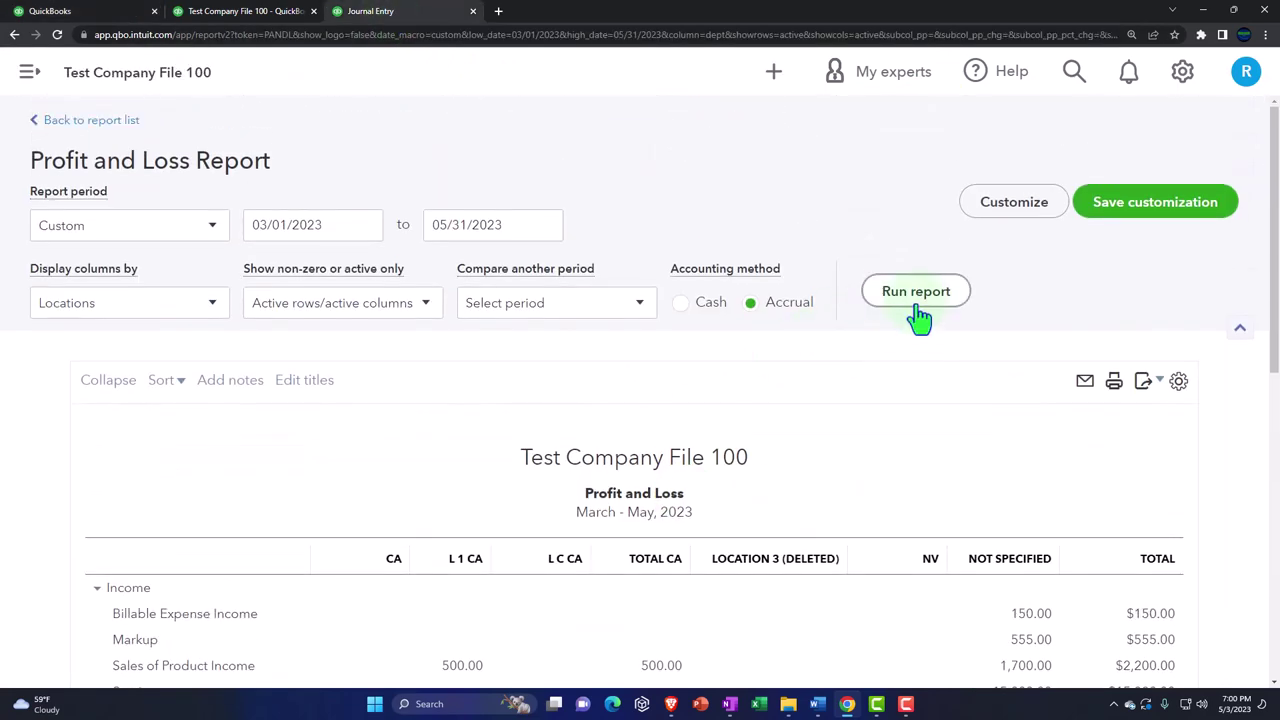
scroll(988, 375, down, 3)
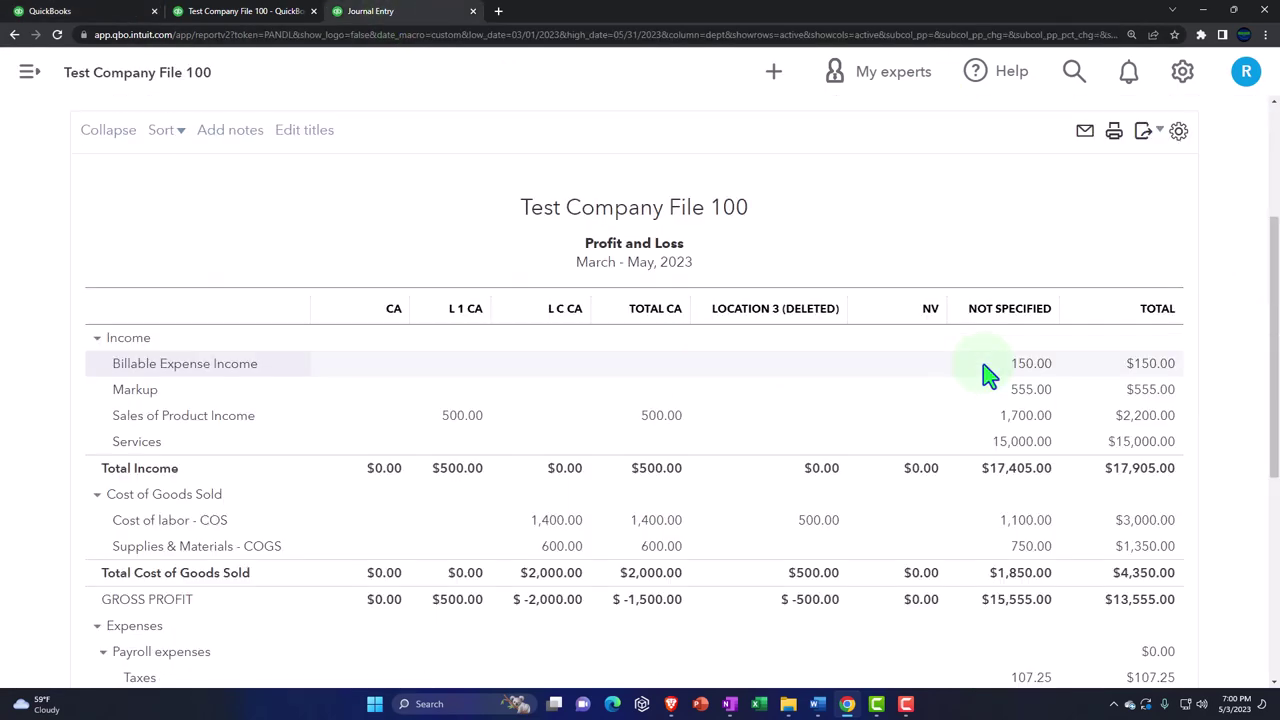
scroll(988, 375, down, 4)
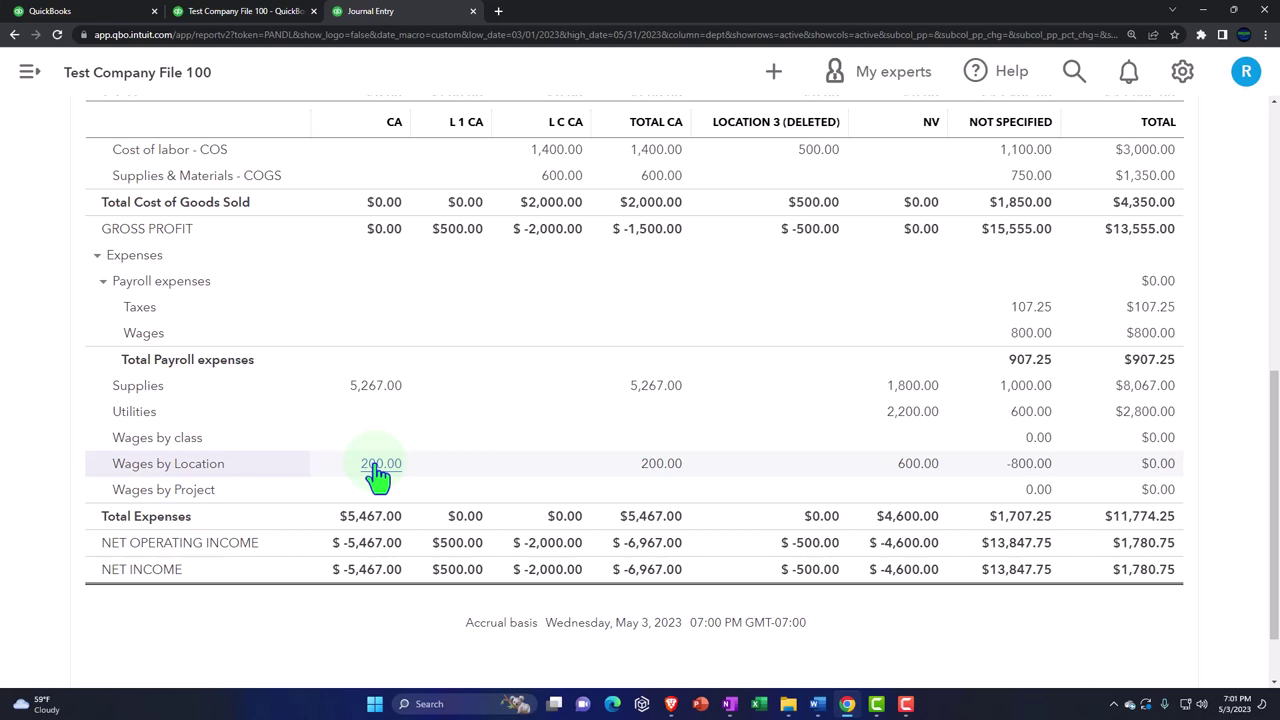
scroll(409, 471, up, 4)
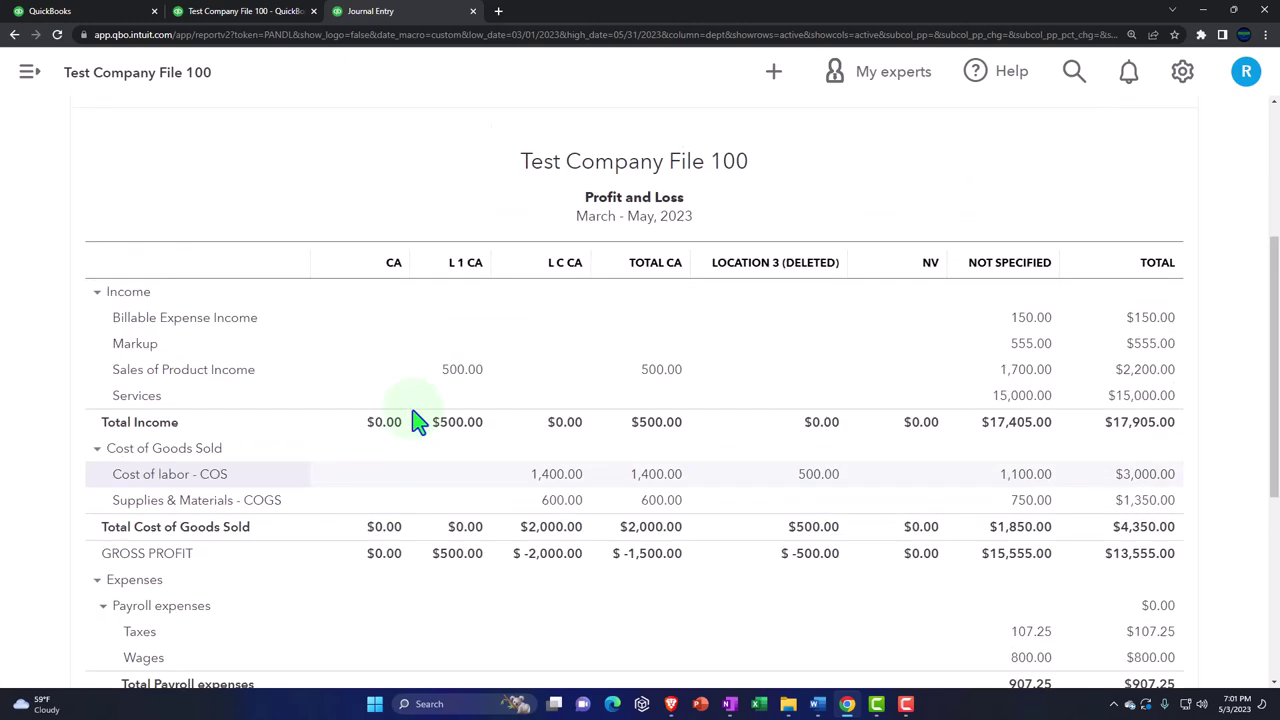